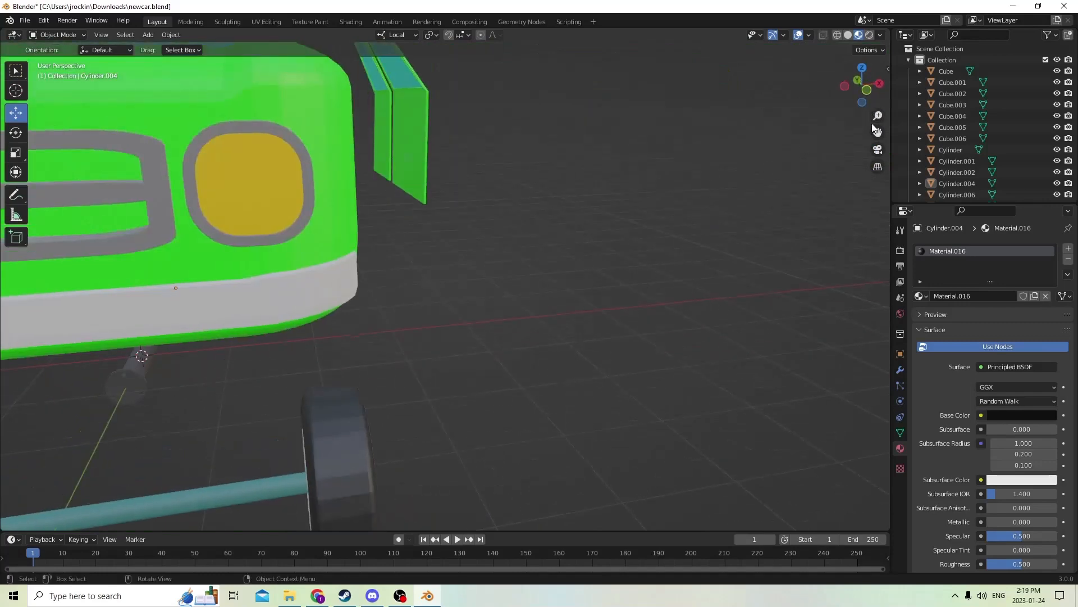
Add a cube mesh at the centre of the chassis, between the front and rear axles.
left_click_drag(876, 131, 1044, 22)
middle_click_drag(650, 226, 564, 232)
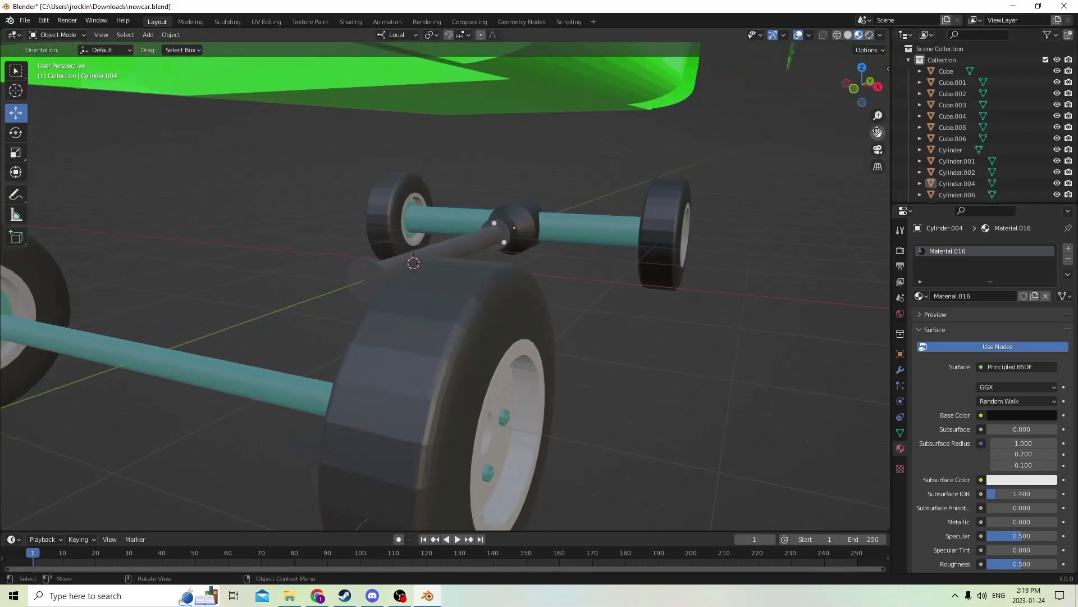
left_click_drag(877, 132, 958, 160)
middle_click_drag(700, 193, 621, 198)
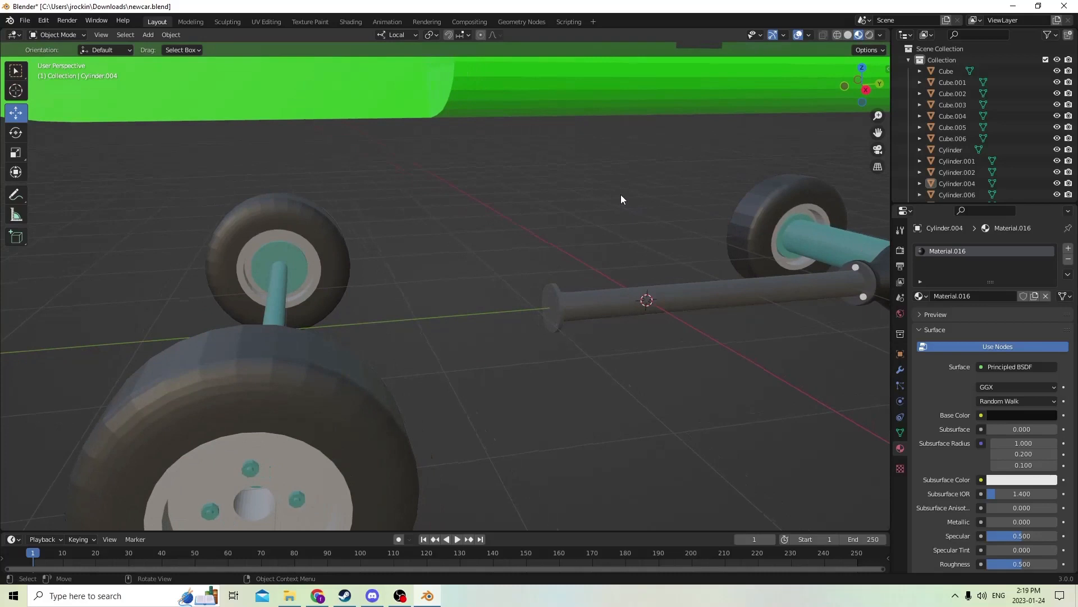
middle_click_drag(621, 194, 643, 213)
left_click(649, 290)
middle_click_drag(649, 290, 589, 271)
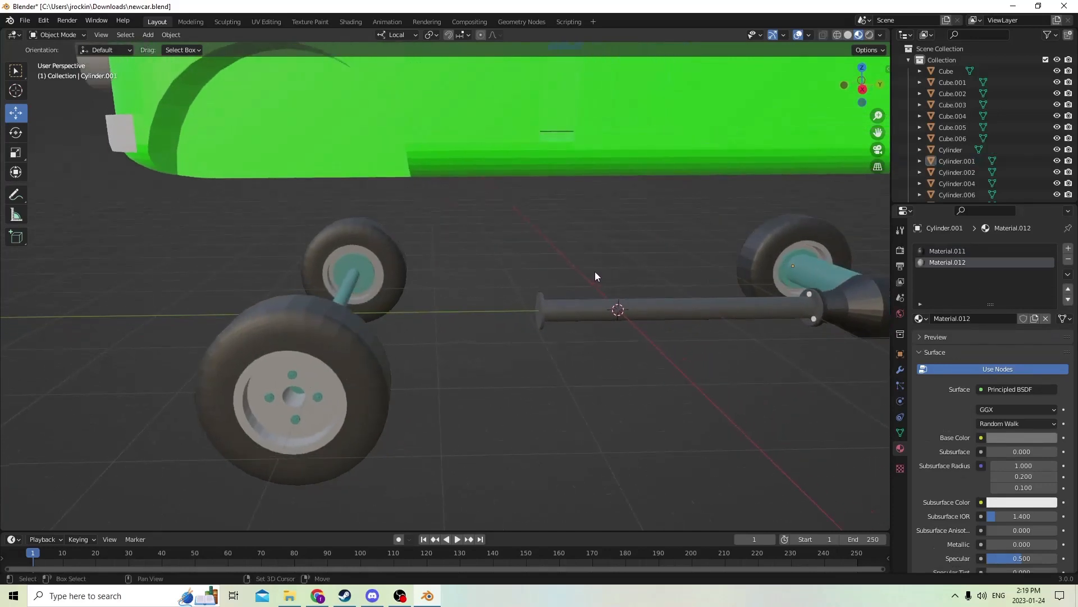
key("shift+a")
mouse_move(596, 272)
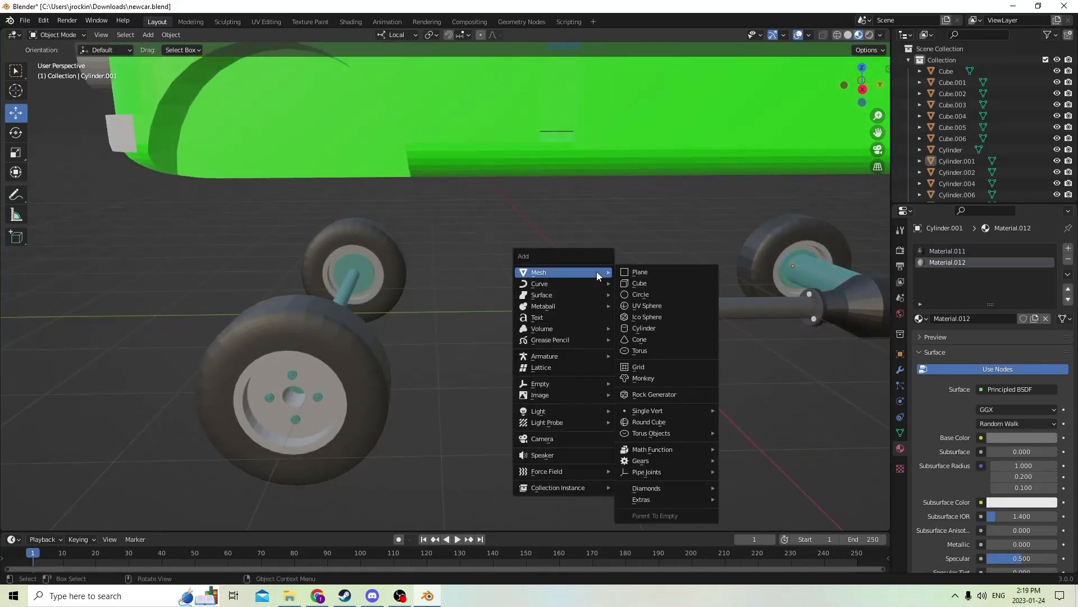
left_click(638, 284)
mouse_move(597, 288)
middle_mouse_down()
mouse_move(548, 277)
mouse_move(578, 285)
mouse_move(612, 270)
mouse_move(587, 283)
middle_mouse_up()
Select the car body with its four doors, hood and trunk lid, and move them up about 0.031 m, clear of the chassis.
left_click(590, 155)
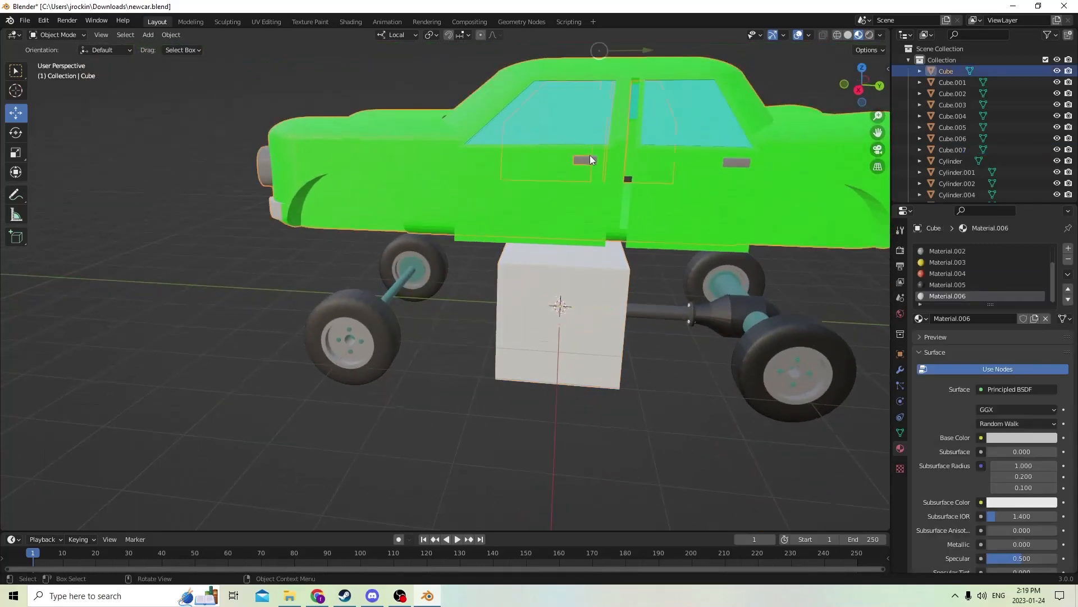
scroll(681, 190, "down", 2)
middle_click_drag(767, 128, 676, 136)
left_click(679, 161)
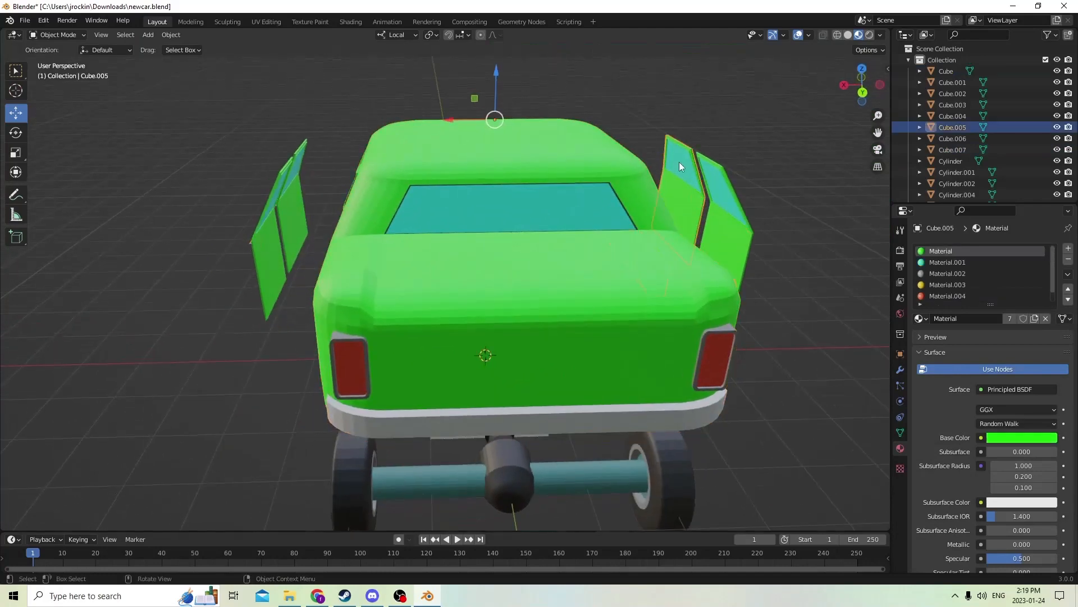
left_click(727, 201, "shift")
left_click(592, 231, "shift")
left_click(297, 191, "shift")
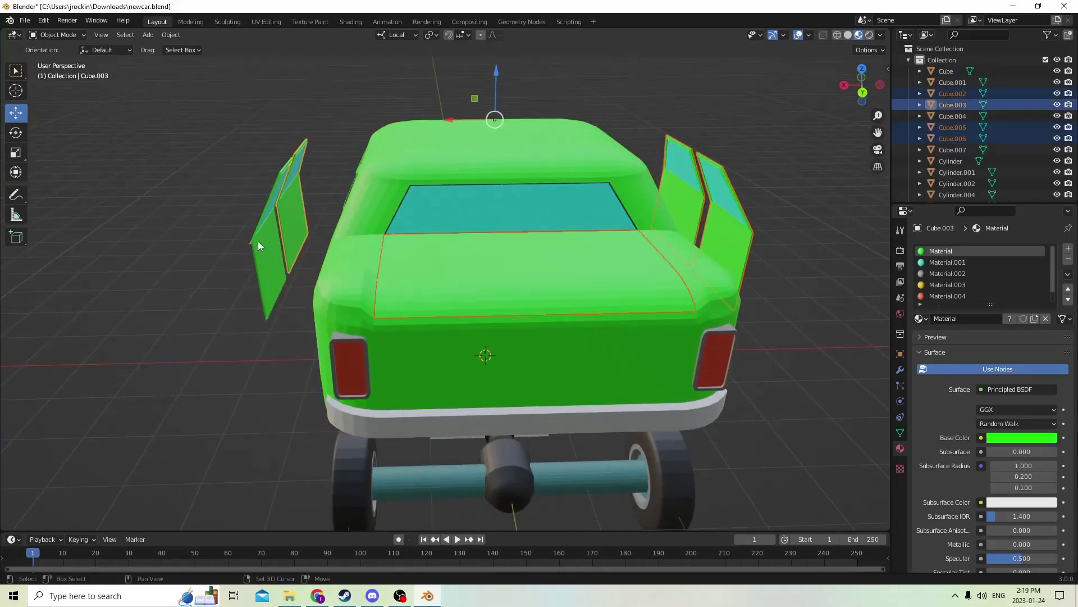
left_click(256, 242, "shift")
middle_click_drag(494, 63, 338, 82)
left_click(466, 209, "shift")
middle_click_drag(467, 209, 419, 148)
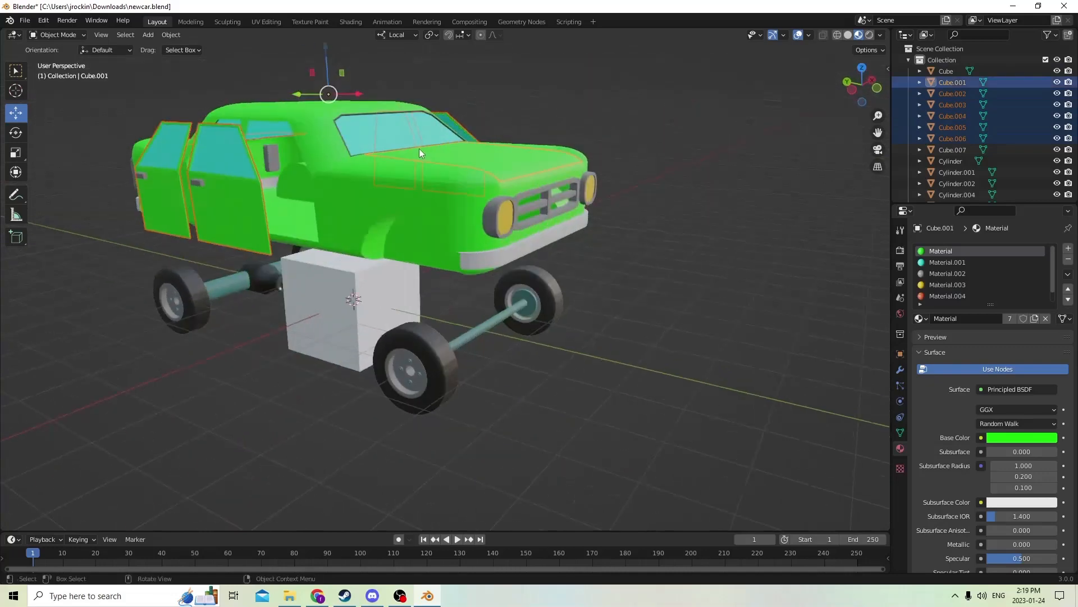
left_click(366, 190, "shift")
middle_click_drag(366, 190, 369, 112)
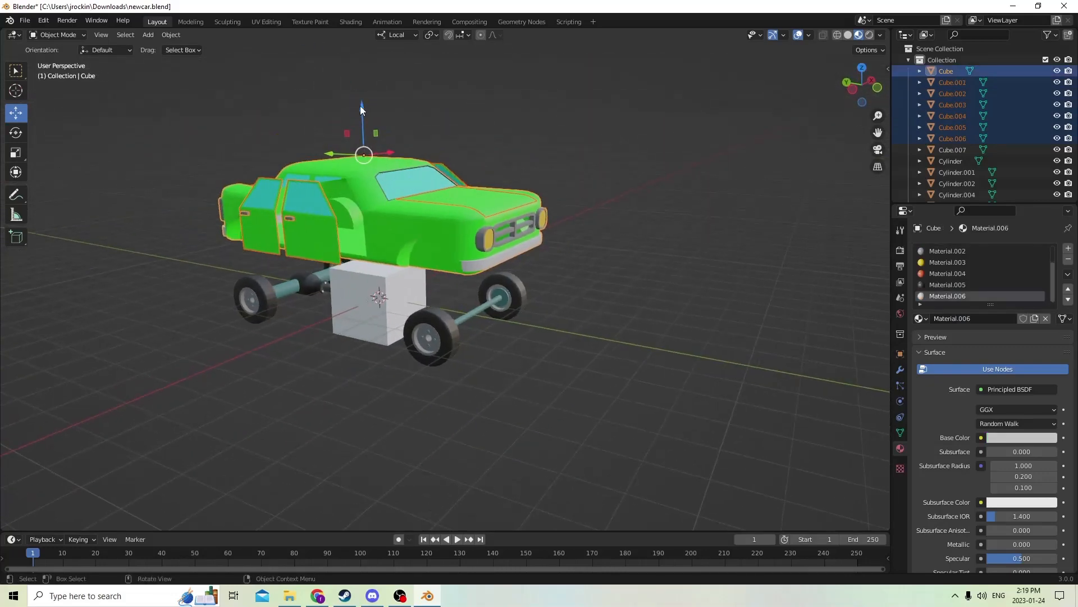
left_click_drag(359, 106, 376, 477)
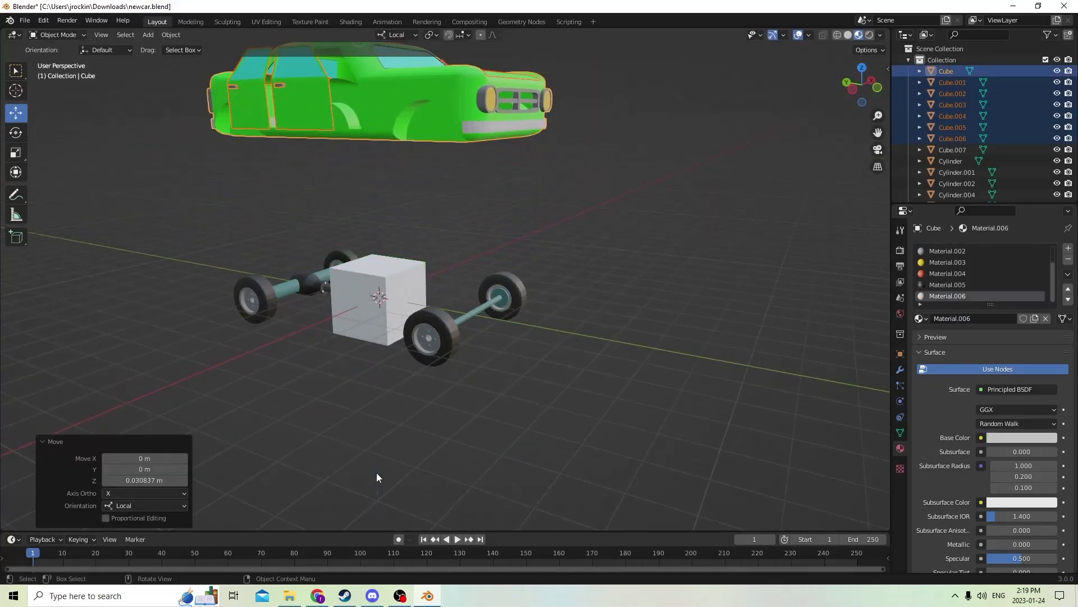
Select the new cube between the axles and open its mesh for editing.
middle_click_drag(533, 305, 602, 328)
scroll(508, 366, "up", 3)
middle_click_drag(507, 366, 485, 340)
left_click_drag(878, 132, 1005, 153)
left_click(507, 308)
scroll(506, 311, "up", 4)
mouse_move(506, 311)
middle_mouse_down()
mouse_move(488, 331)
mouse_move(503, 319)
mouse_move(480, 312)
mouse_move(402, 338)
mouse_move(423, 347)
mouse_move(476, 326)
mouse_move(477, 337)
mouse_move(486, 308)
middle_mouse_up()
scroll(503, 319, "down", 5)
scroll(485, 312, "up", 2)
key("Tab")
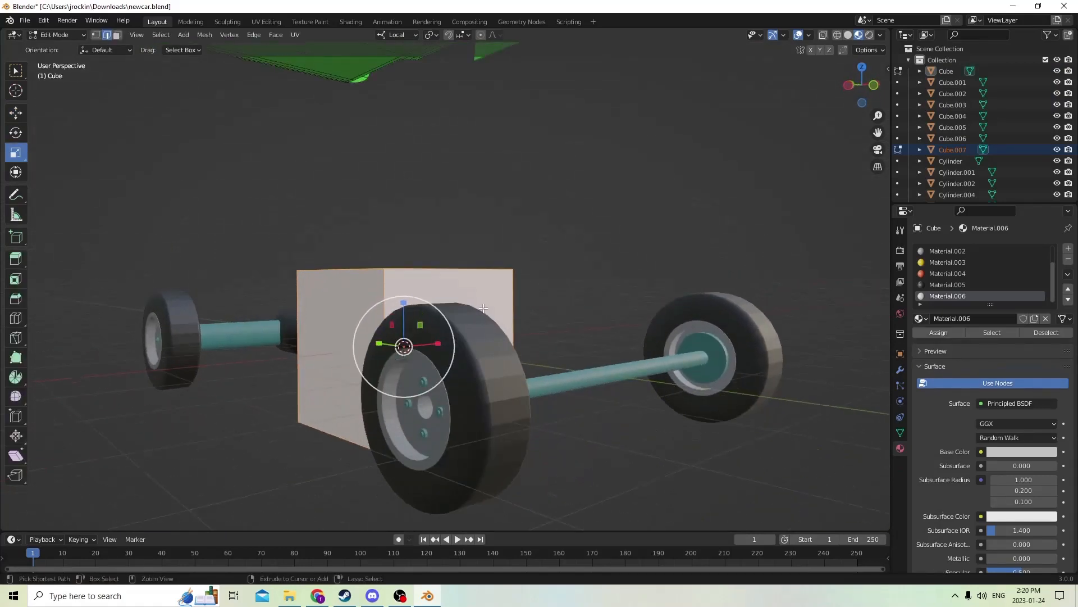
key("ctrl+b")
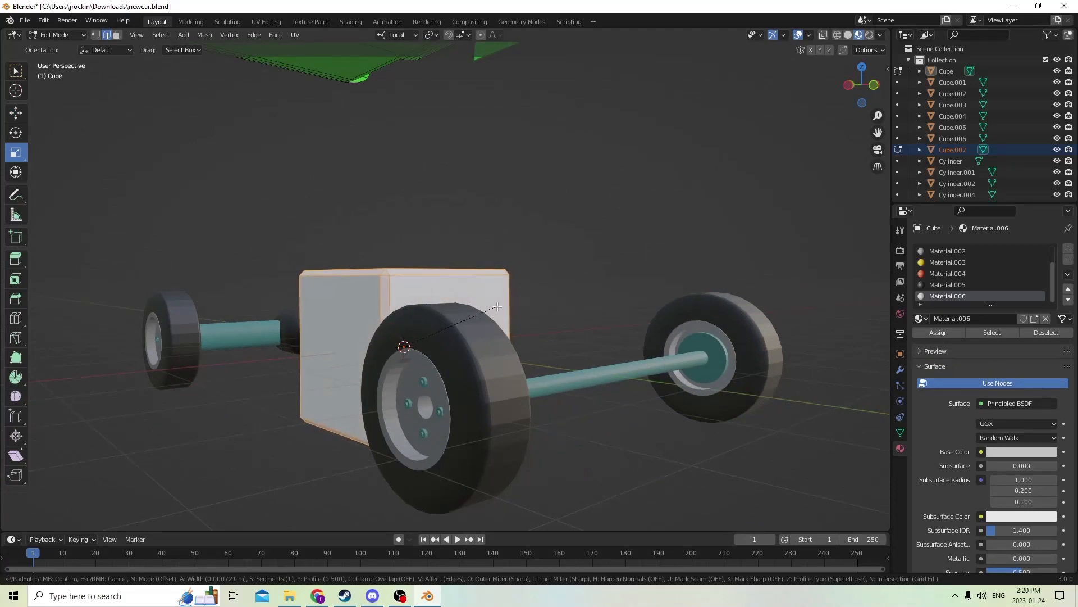
right_click(500, 307)
middle_click_drag(500, 307, 460, 311)
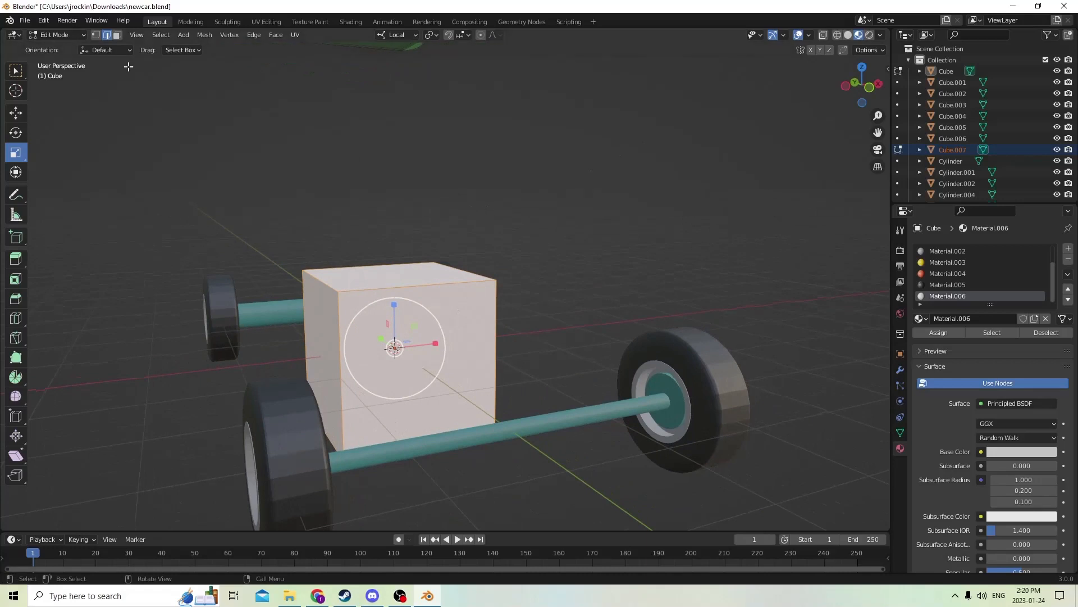
Bevel the cube's vertical and bottom edges by about 0.0022 m, leaving the top edges out of the selection.
middle_click_drag(337, 220, 358, 338)
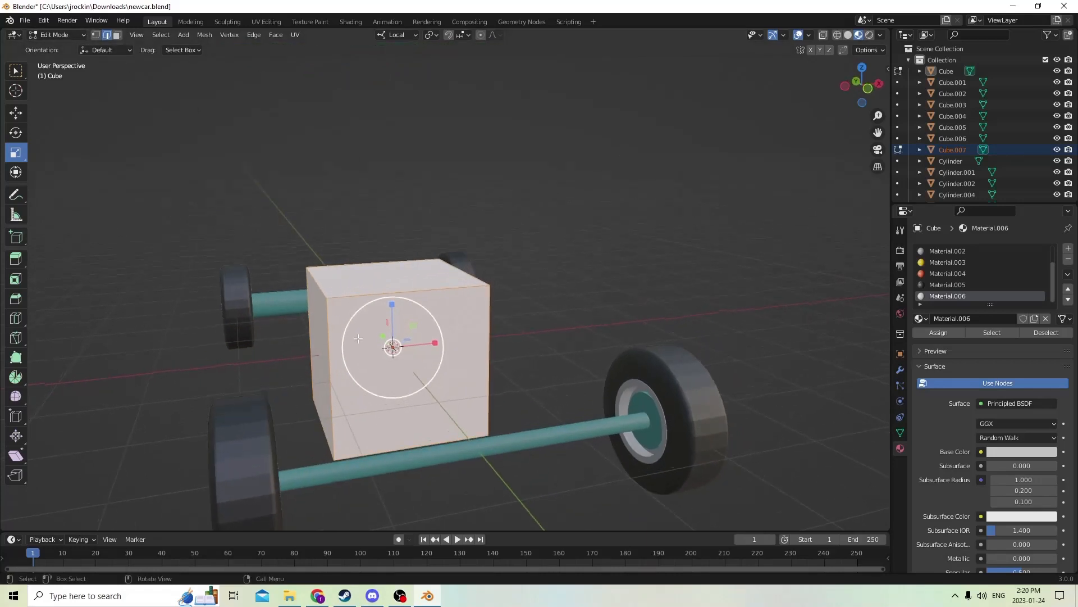
left_click(315, 285)
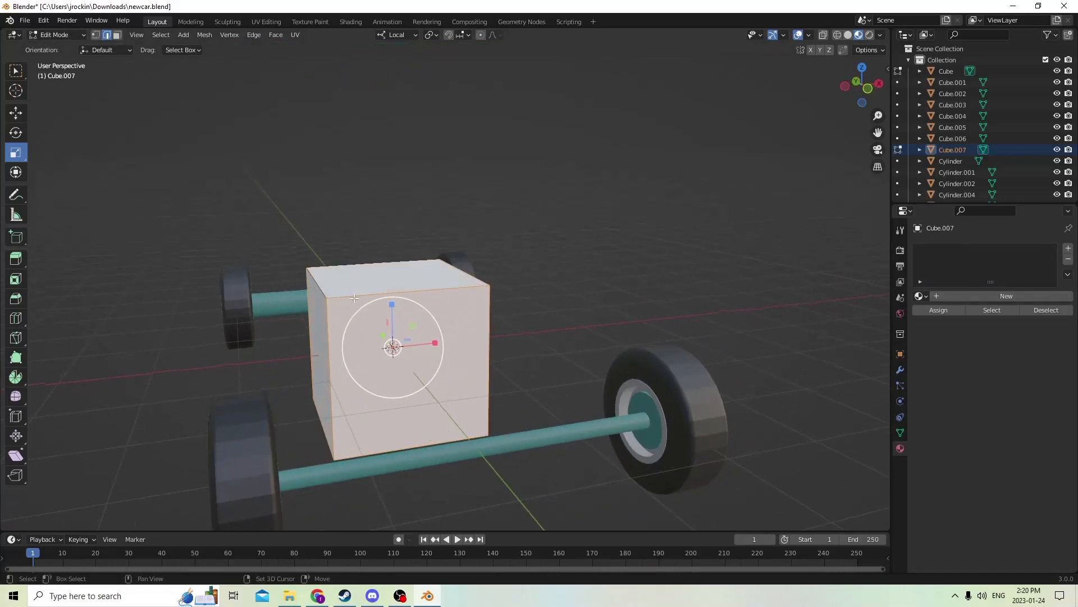
middle_click_drag(463, 269, 541, 262)
key("ctrl+b")
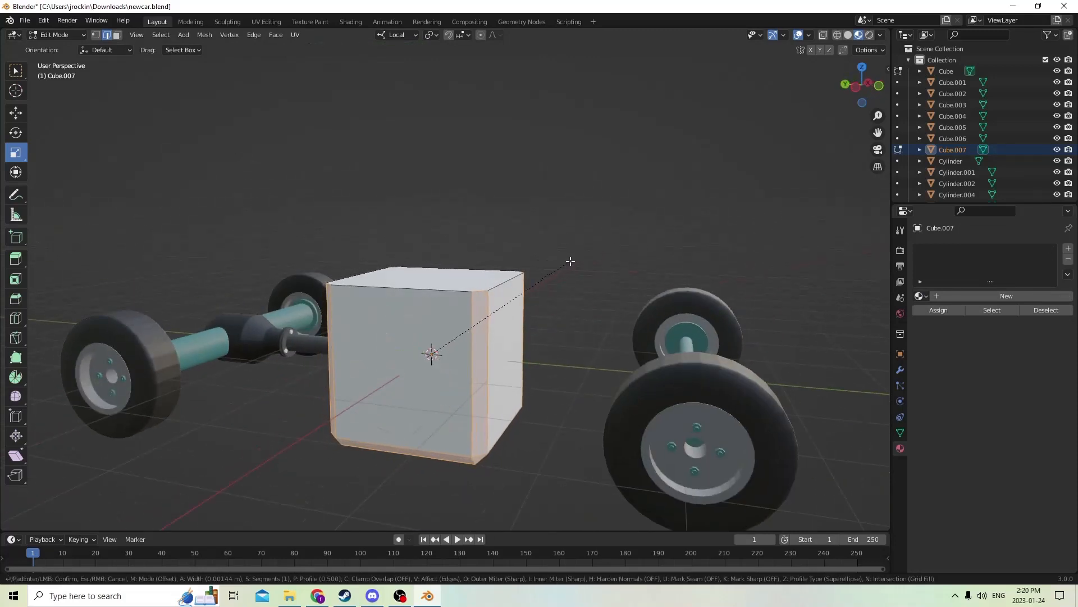
left_click(584, 262)
middle_click_drag(582, 260, 574, 285)
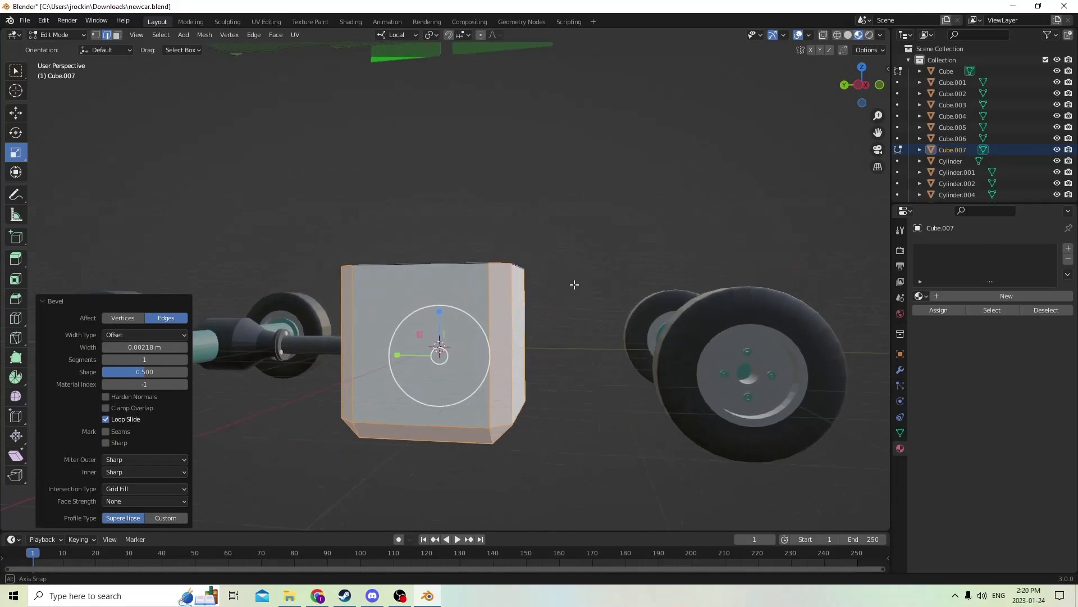
Increase the bevel's segment count to round the edges, and return to Object Mode.
left_click(184, 360)
left_click(185, 360)
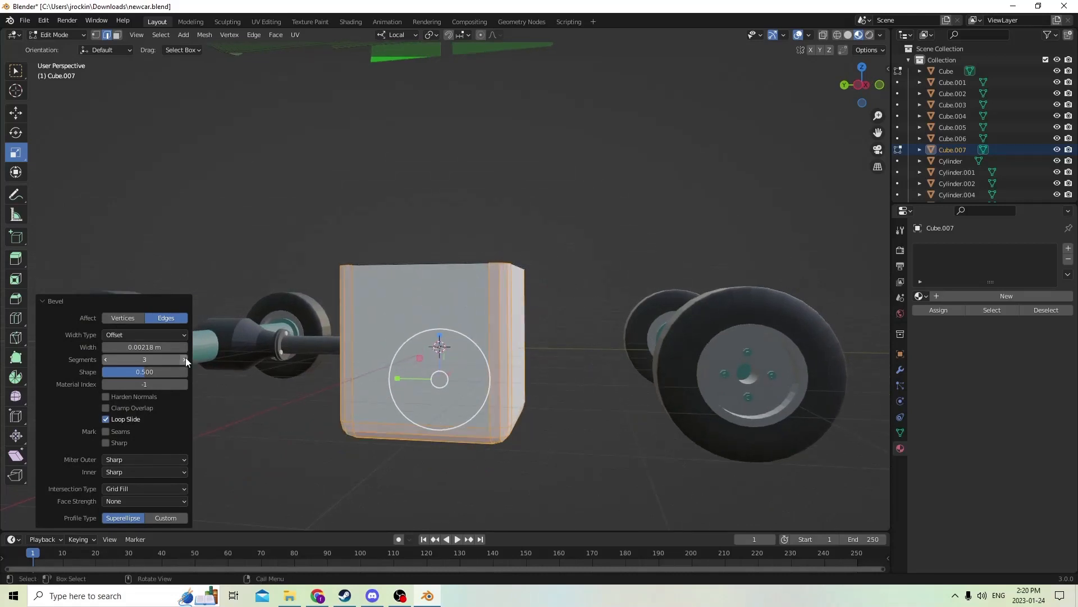
left_click(185, 360)
middle_click_drag(348, 281, 577, 295)
key("Tab")
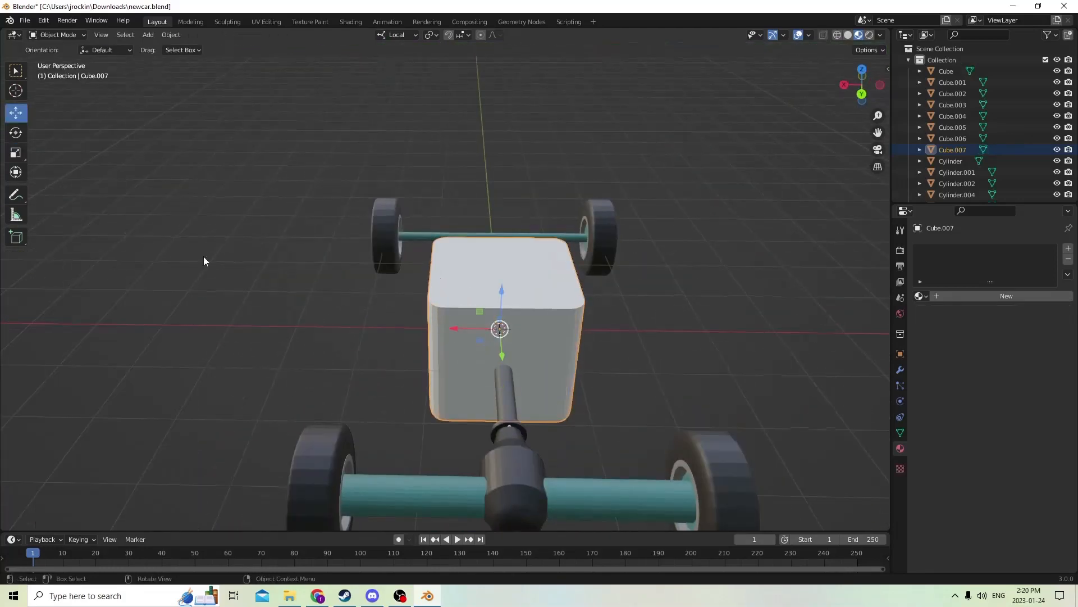
Scale the rounded block to about 0.707 along X and 0.619 along Z.
left_click(17, 152)
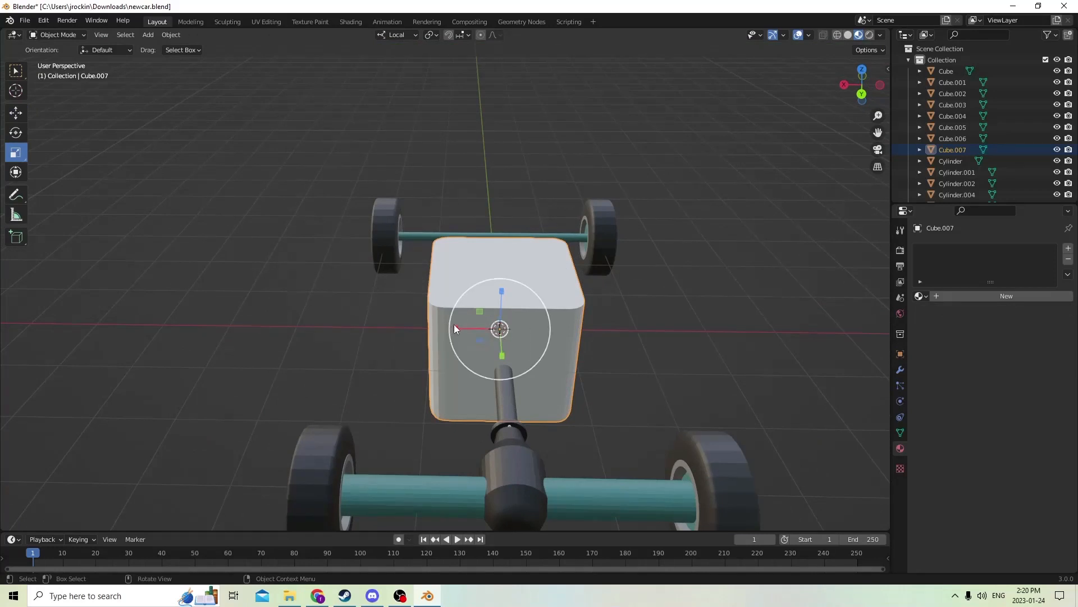
left_click_drag(454, 329, 468, 328)
middle_click_drag(467, 327, 335, 294)
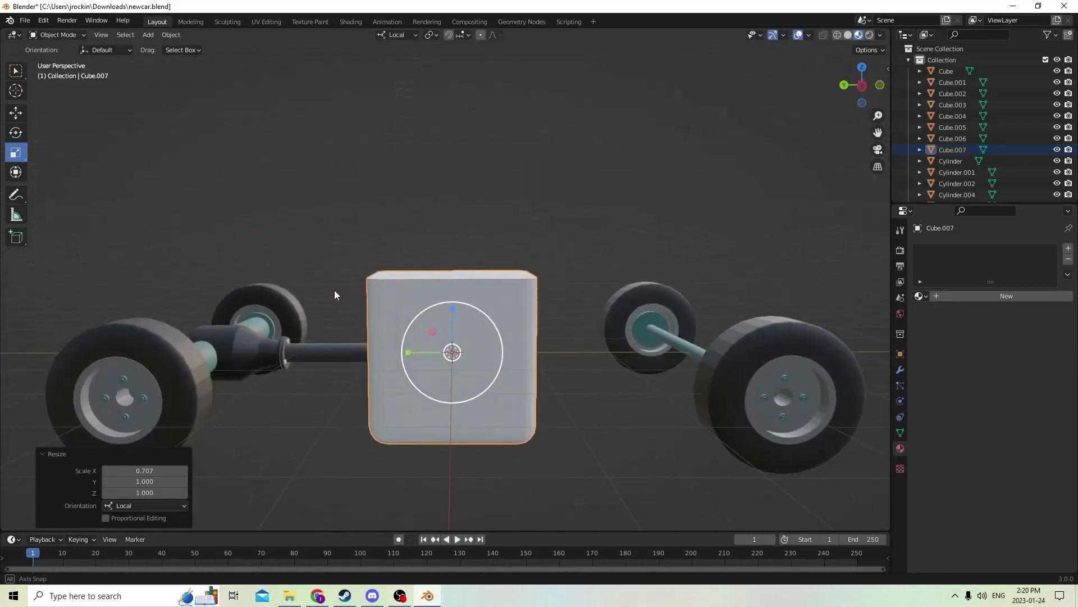
left_click_drag(453, 308, 447, 322)
mouse_move(447, 322)
middle_mouse_down()
mouse_move(447, 336)
mouse_move(427, 318)
mouse_move(451, 299)
mouse_move(471, 243)
mouse_move(566, 299)
mouse_move(529, 345)
mouse_move(504, 353)
mouse_move(439, 327)
middle_mouse_up()
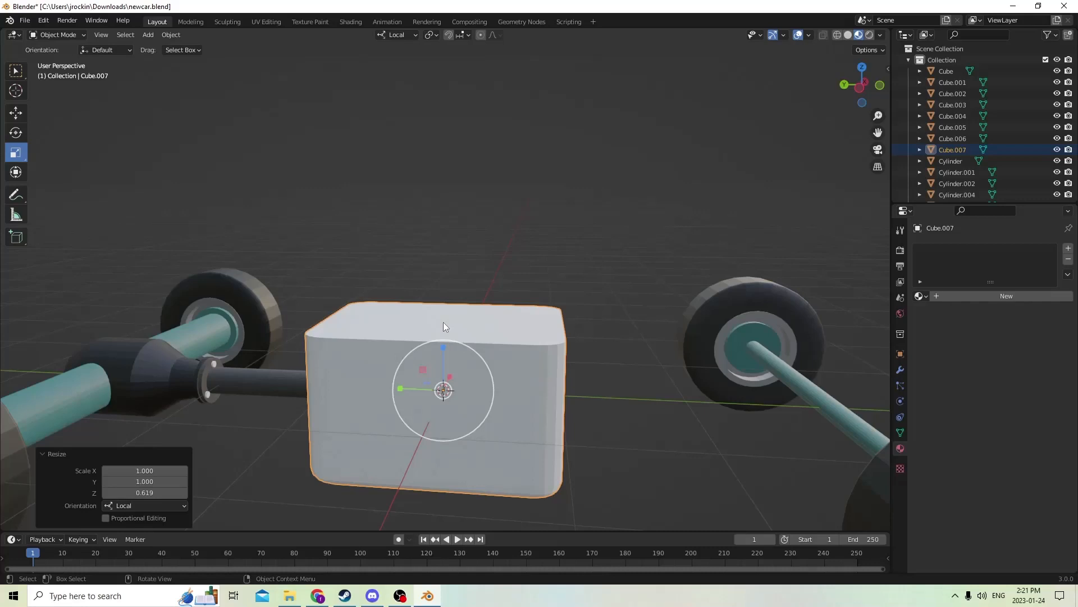
Move the block about 0.034 m along negative Y, to the front axle.
middle_click_drag(541, 345, 694, 392)
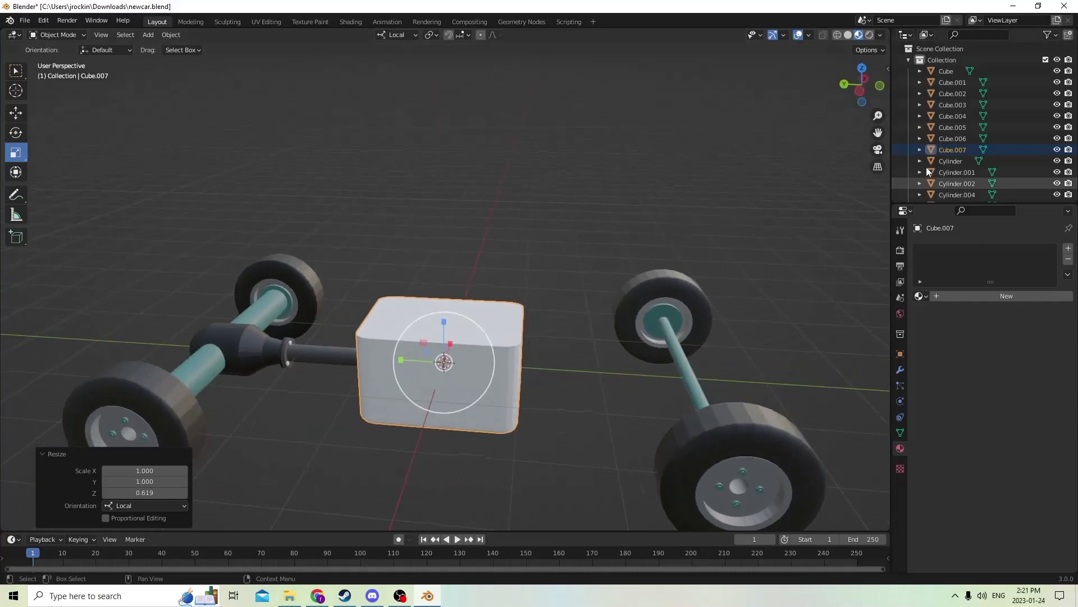
left_click_drag(878, 132, 755, 67)
middle_click_drag(447, 316, 282, 250)
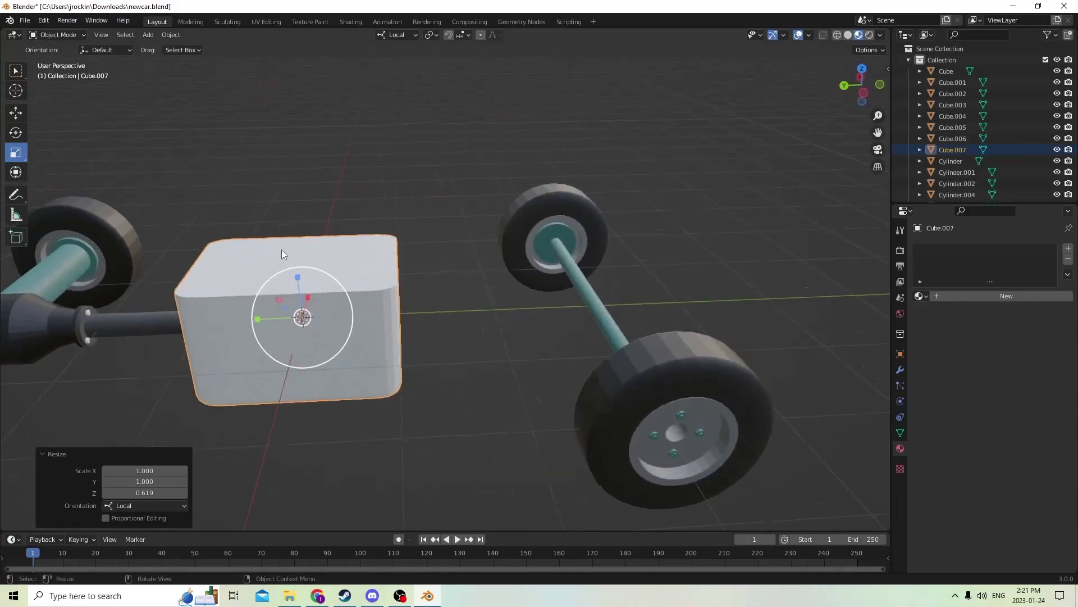
left_click(15, 113)
middle_click_drag(253, 202, 285, 209)
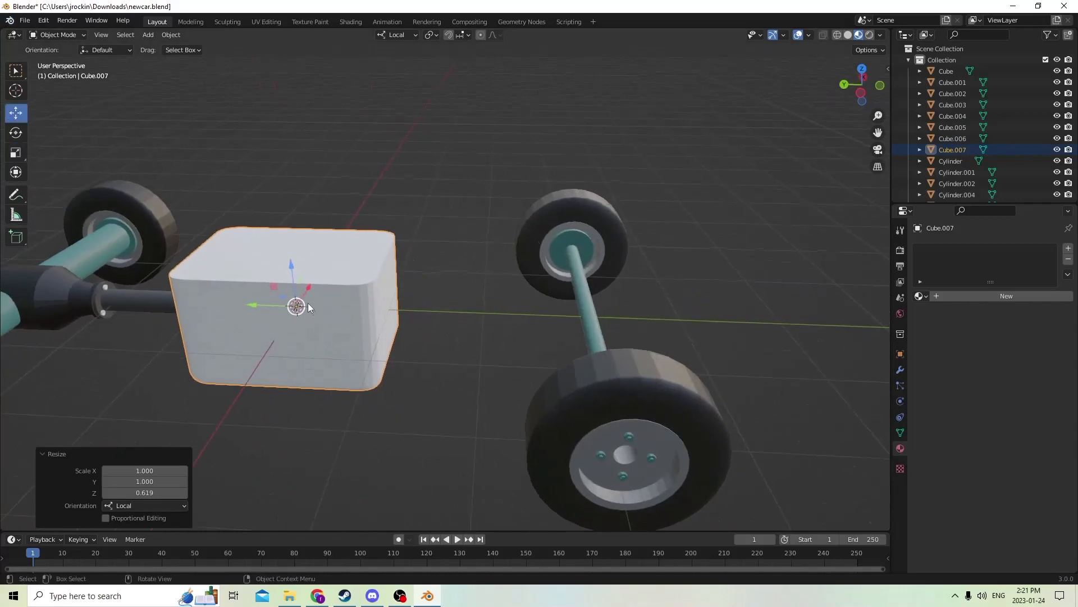
left_click_drag(258, 304, 526, 265)
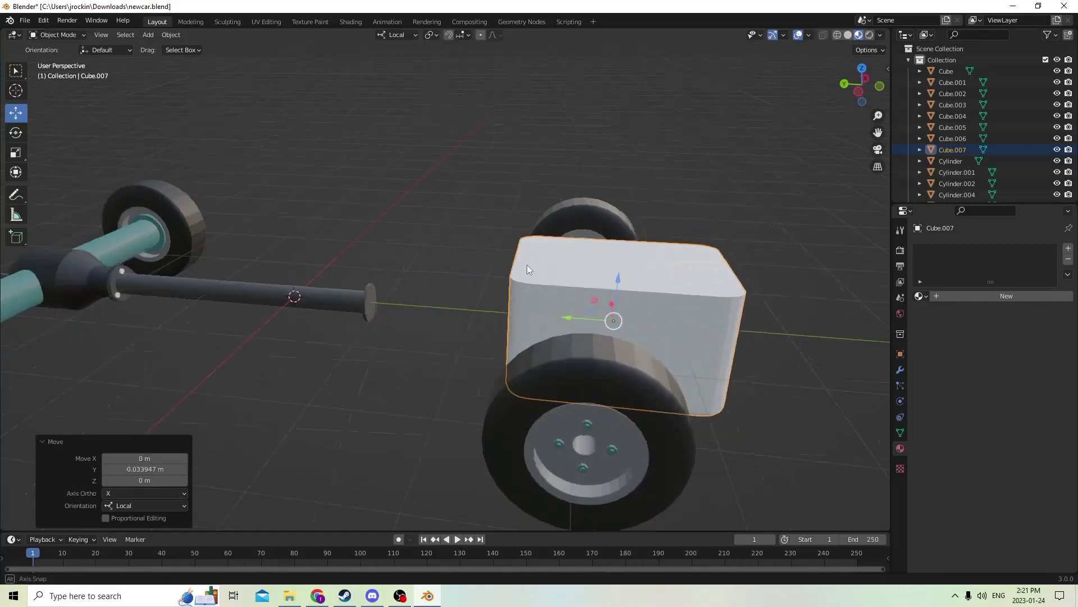
Raise the block above the front axle and shift it about 0.003 m back along Y.
middle_click_drag(526, 264, 440, 271)
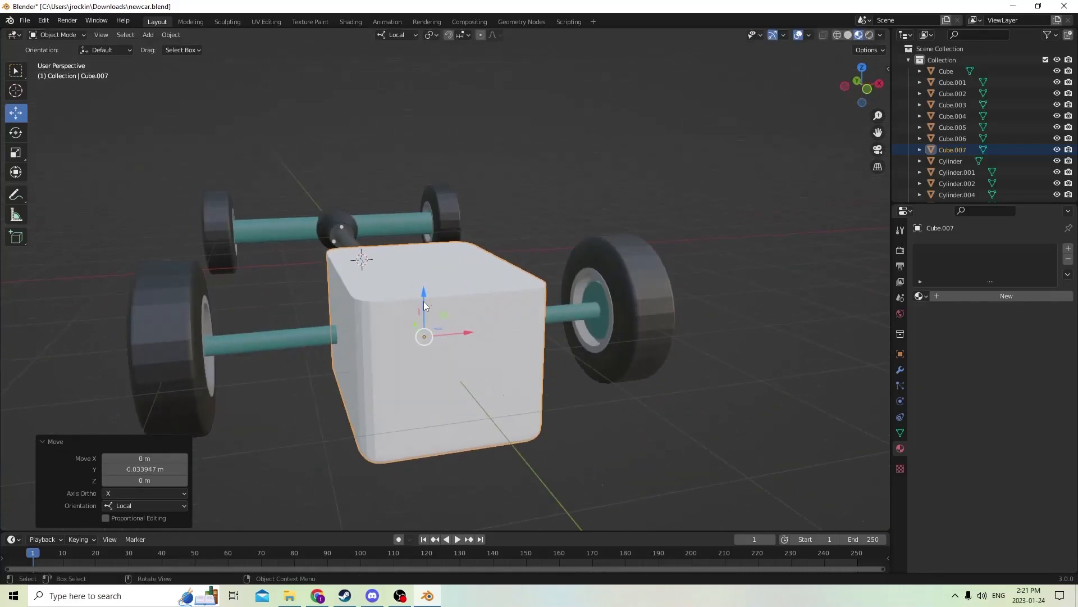
left_click_drag(423, 305, 423, 215)
middle_click_drag(423, 215, 571, 255)
left_click_drag(566, 261, 531, 263)
middle_click_drag(531, 263, 596, 207)
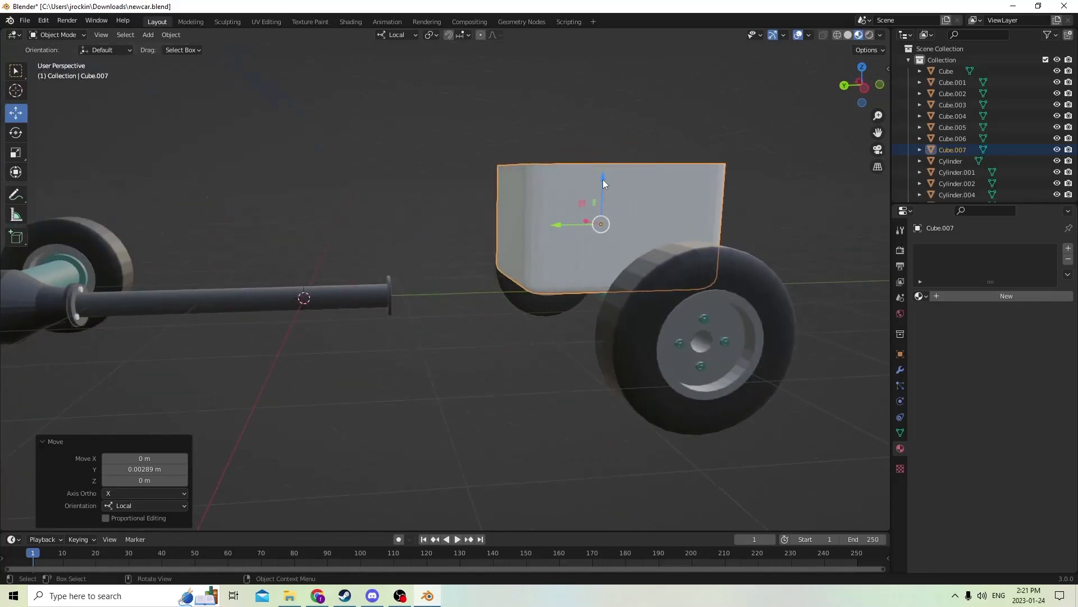
left_click_drag(603, 182, 604, 181)
middle_click_drag(604, 181, 551, 202)
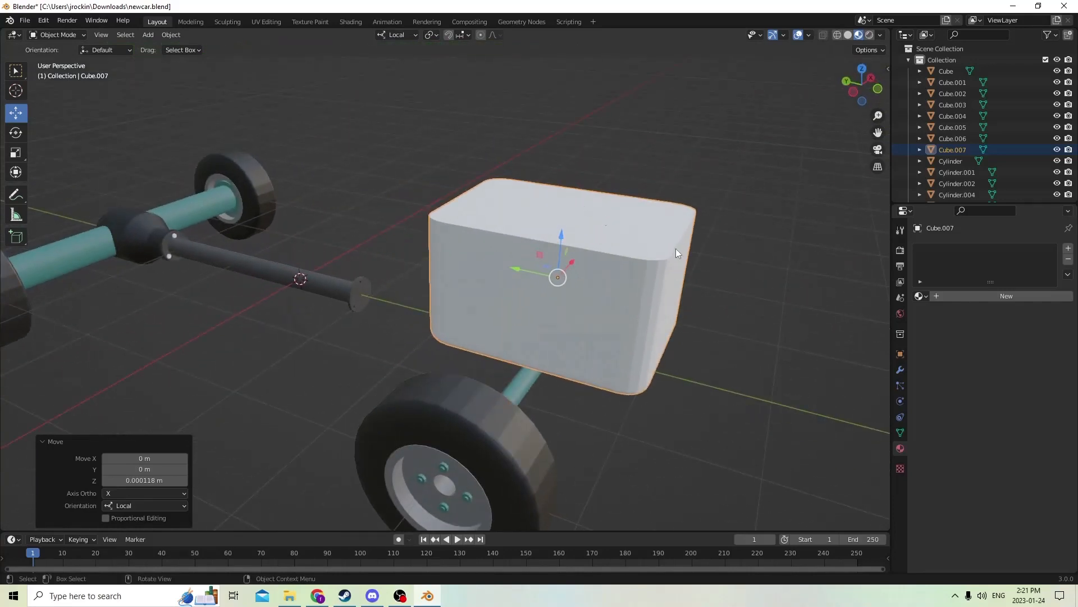
Add a second cube at the chassis centre and stretch it to about 2.193 times its length along Y.
key("shift+a")
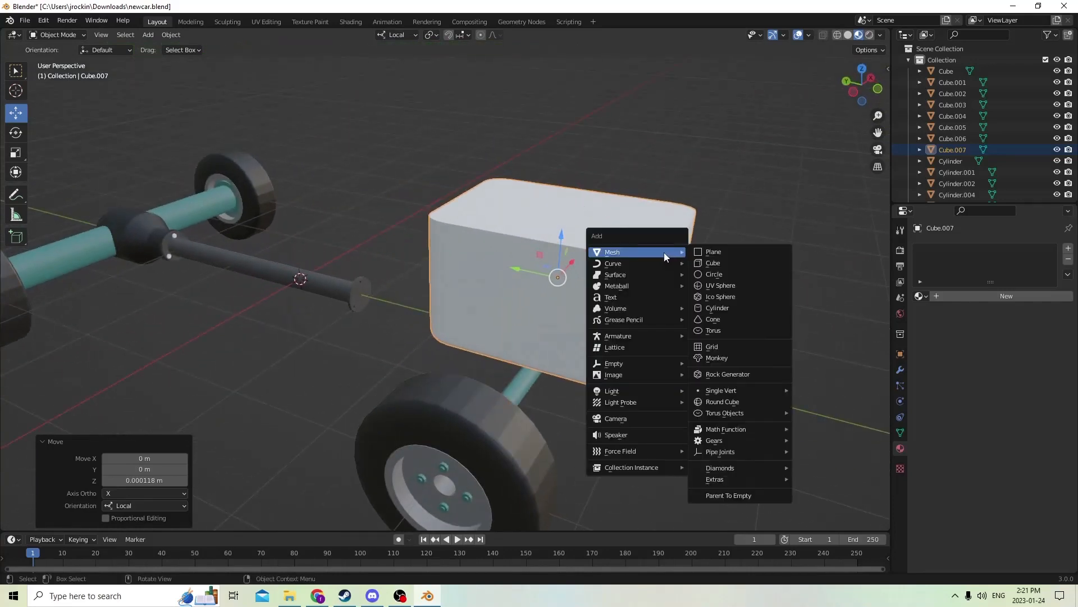
left_click(709, 264)
middle_click_drag(676, 274, 642, 276)
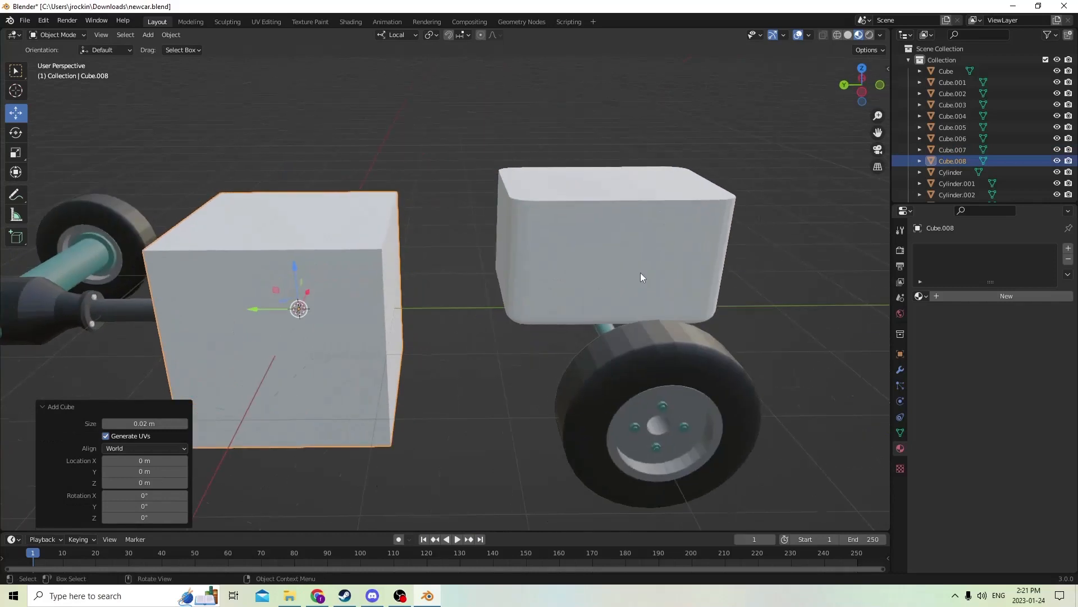
left_click(16, 156)
scroll(328, 306, "down", 3)
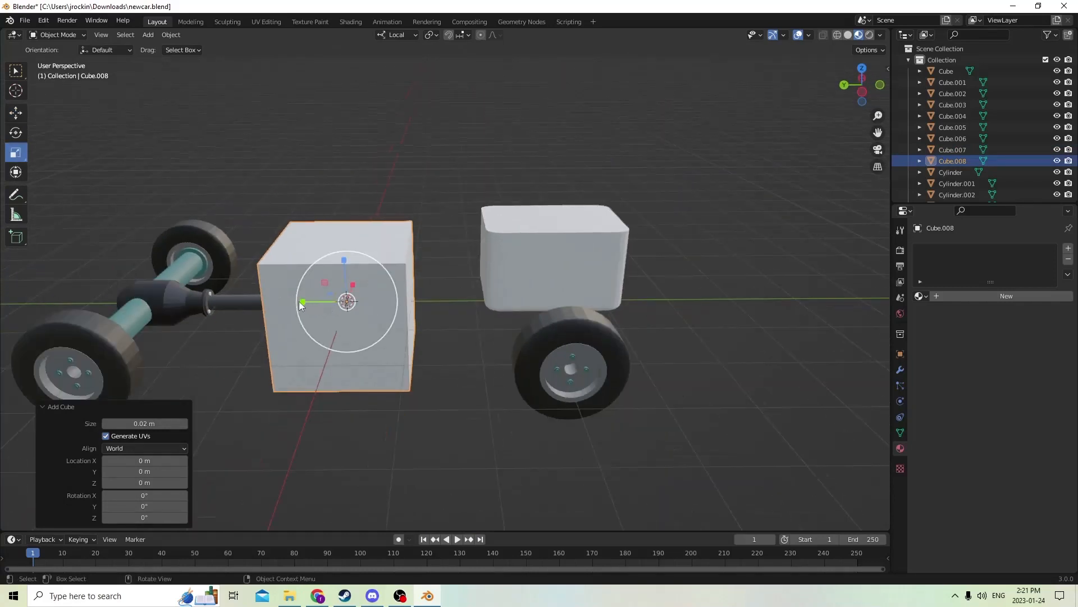
left_click_drag(301, 305, 236, 301)
middle_click_drag(235, 301, 401, 327)
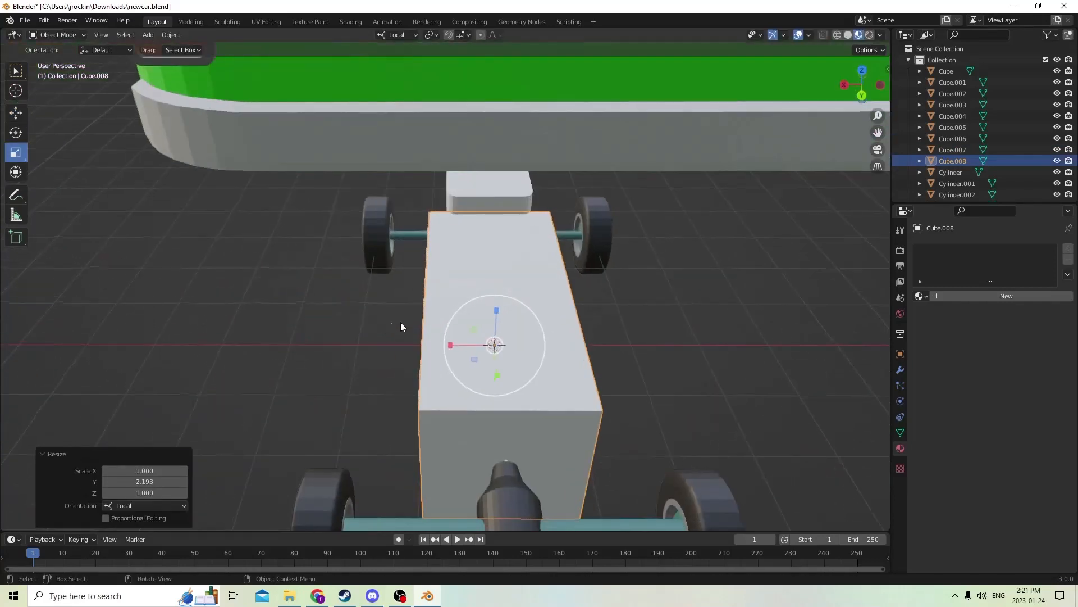
Widen the stretched cube along X and flatten it into a thin floor plate by scaling Z by about 0.063 and 0.22.
left_click_drag(459, 348, 444, 347)
middle_click_drag(444, 347, 378, 255)
left_click_drag(381, 266, 381, 306)
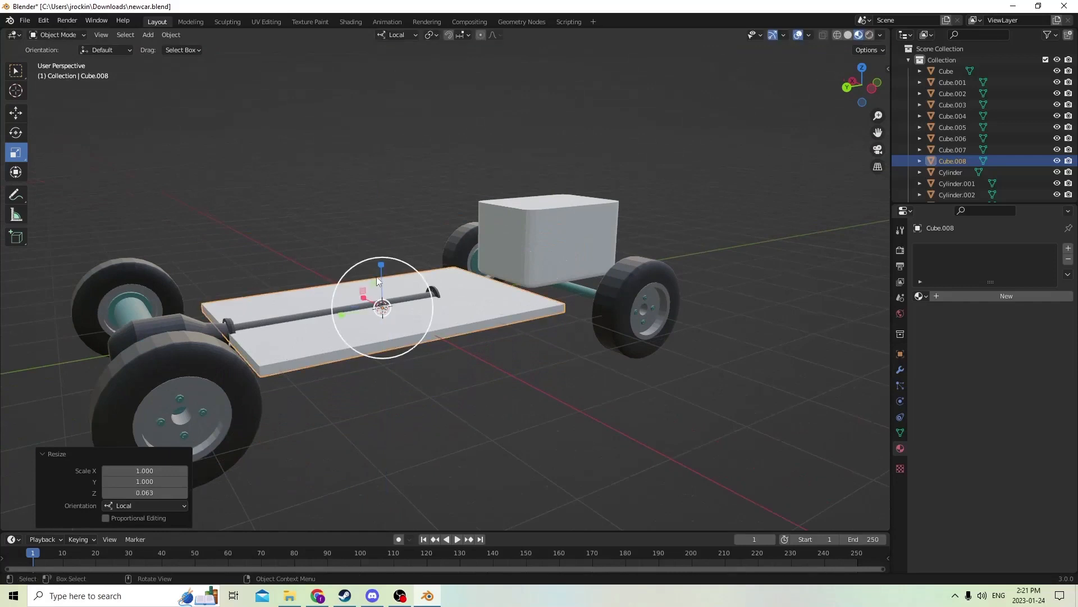
left_click_drag(383, 264, 382, 297)
middle_click_drag(382, 297, 332, 290)
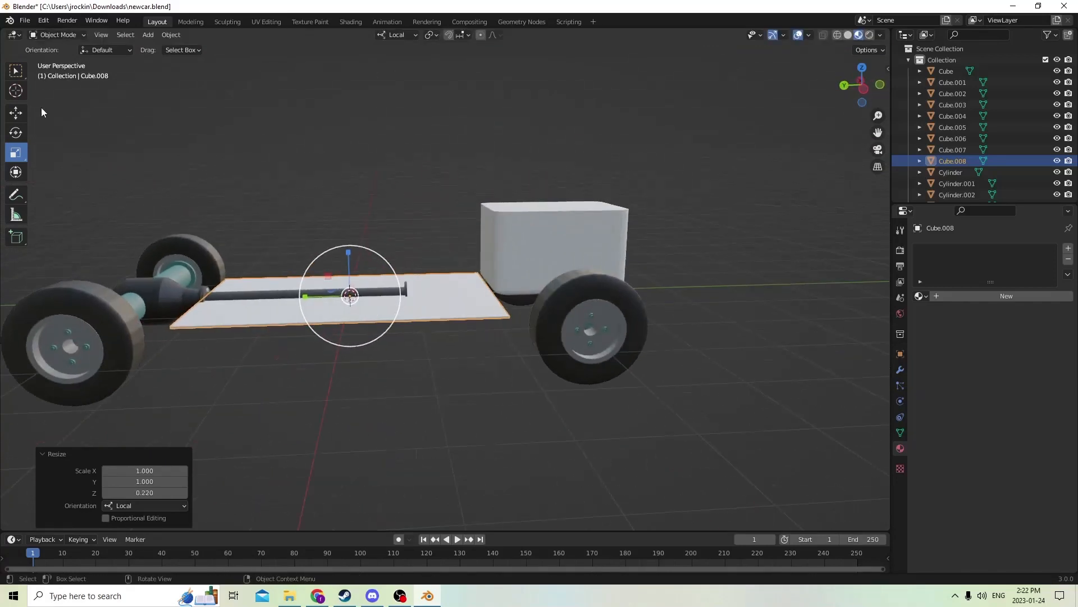
Raise the floor plate about 0.003 m and shift it about 0.026 m along negative Y so it cuts through the engine block.
left_click(16, 112)
mouse_move(347, 254)
left_mouse_down()
mouse_move(342, 218)
mouse_move(343, 235)
left_mouse_up()
middle_click_drag(344, 235, 348, 289)
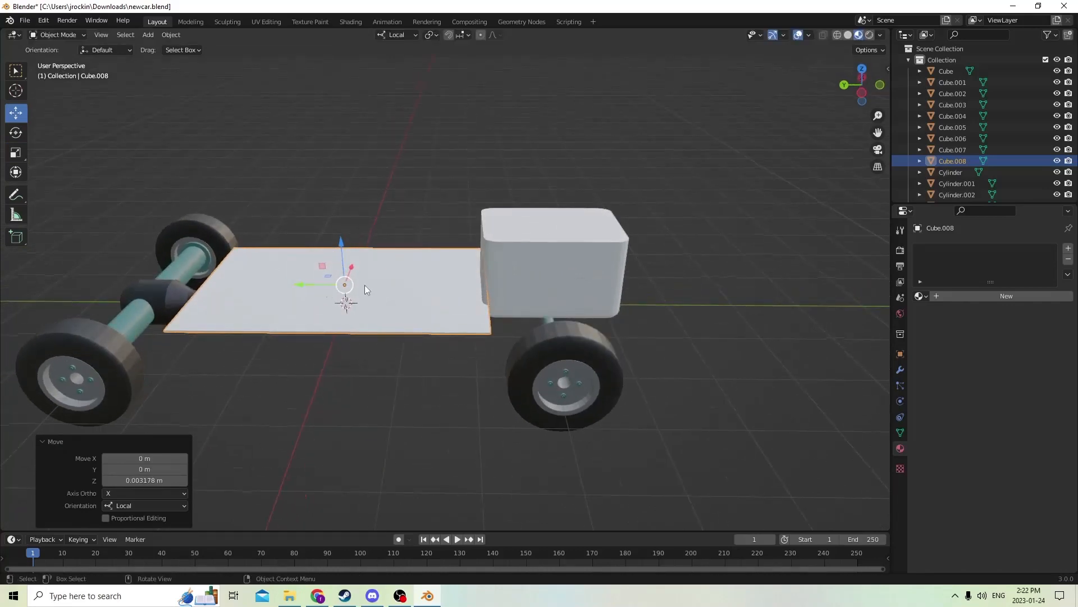
left_click_drag(297, 286, 429, 270)
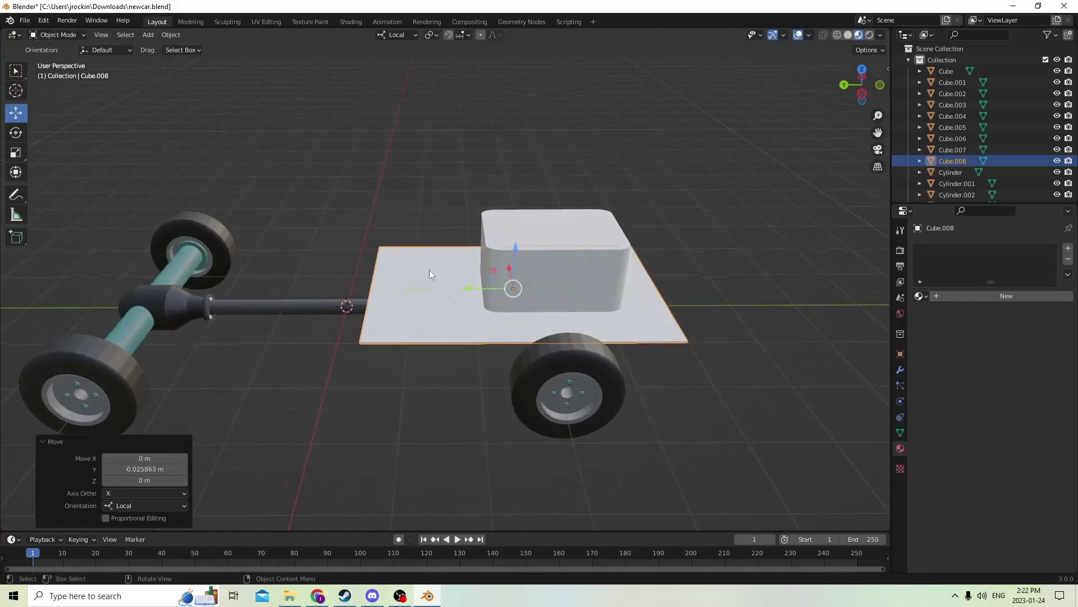
middle_click_drag(429, 269, 476, 304)
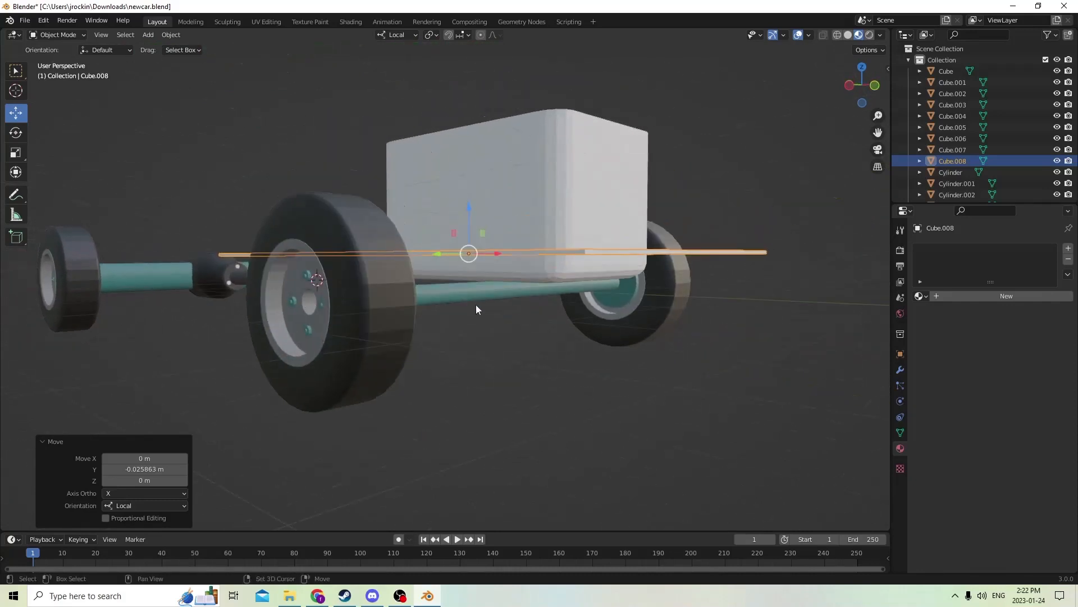
Select the floor plate and the engine block and subtract the plate from the block with Bool Tool.
left_click(475, 261, "shift")
middle_click_drag(468, 254, 375, 127)
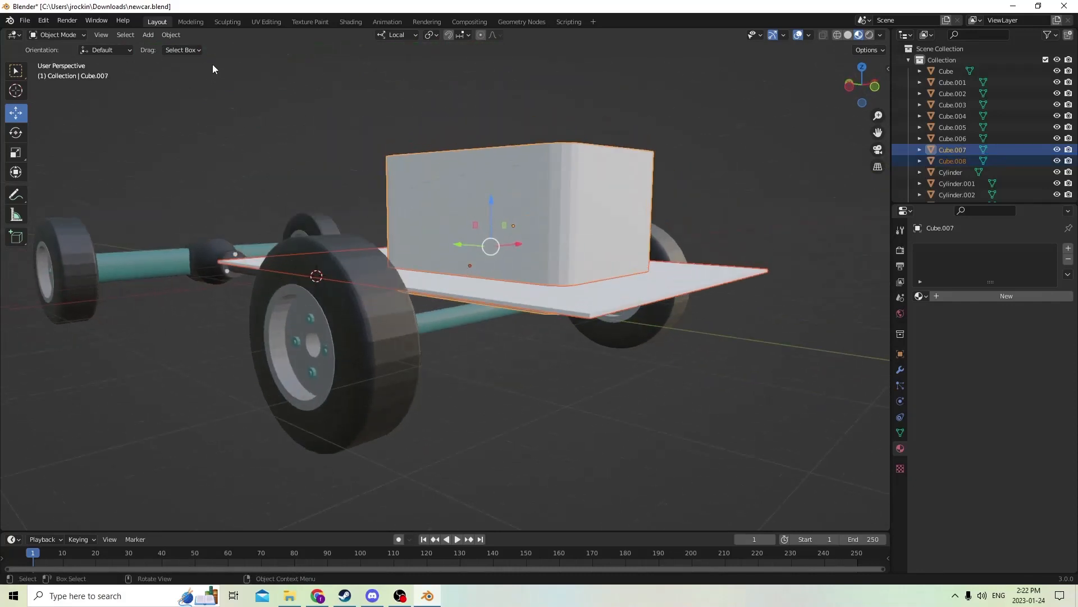
left_click(171, 33)
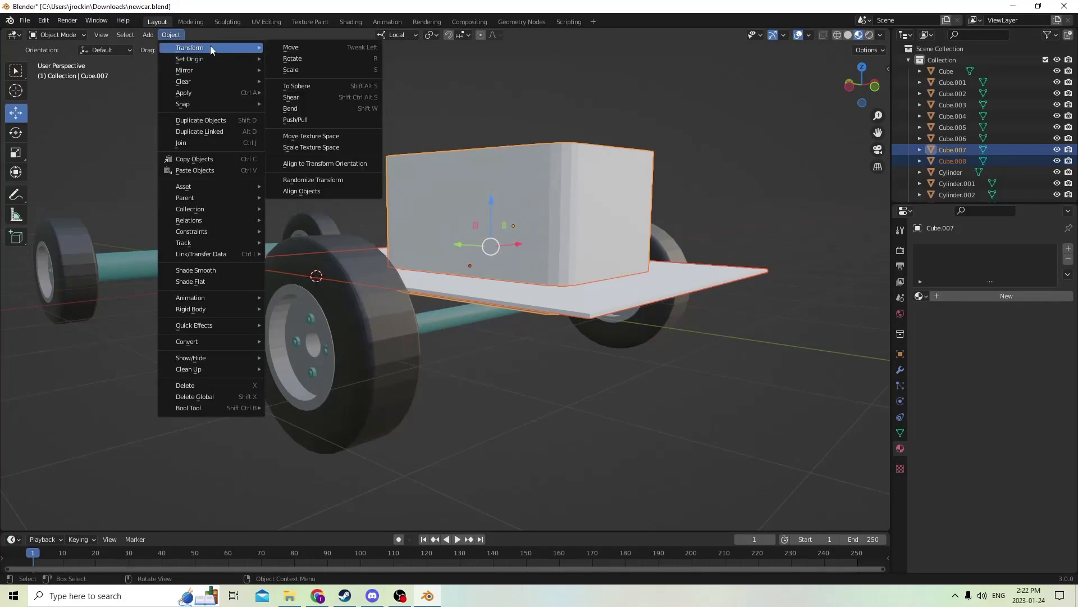
mouse_move(251, 412)
left_click(305, 422)
middle_click_drag(305, 422, 792, 366)
Separate the linked geometry below the cut in the engine block into its own object.
key("Tab")
key("l")
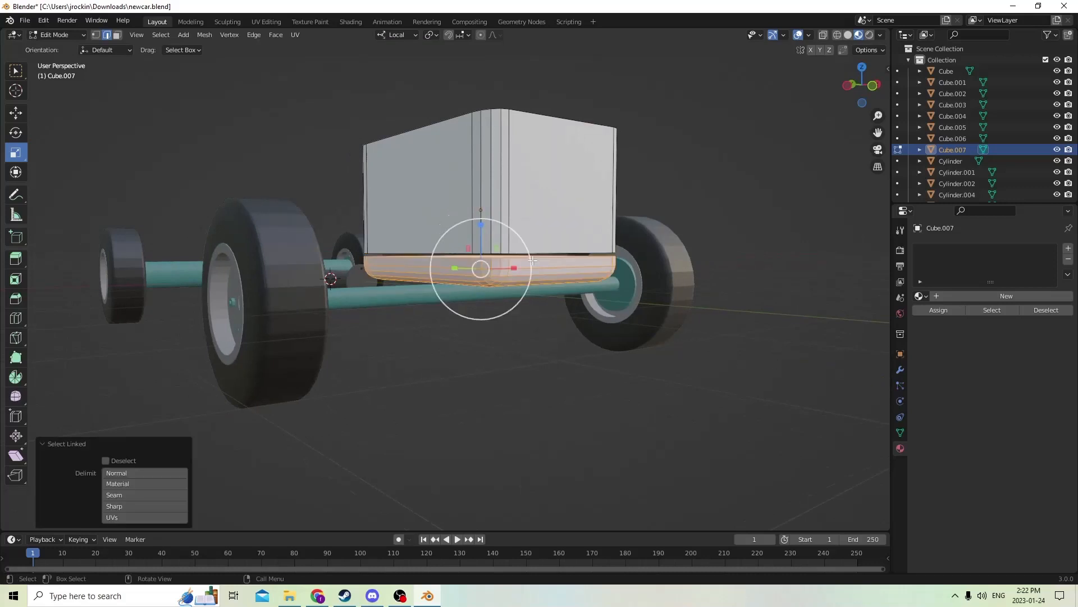
key("p")
left_click(533, 260)
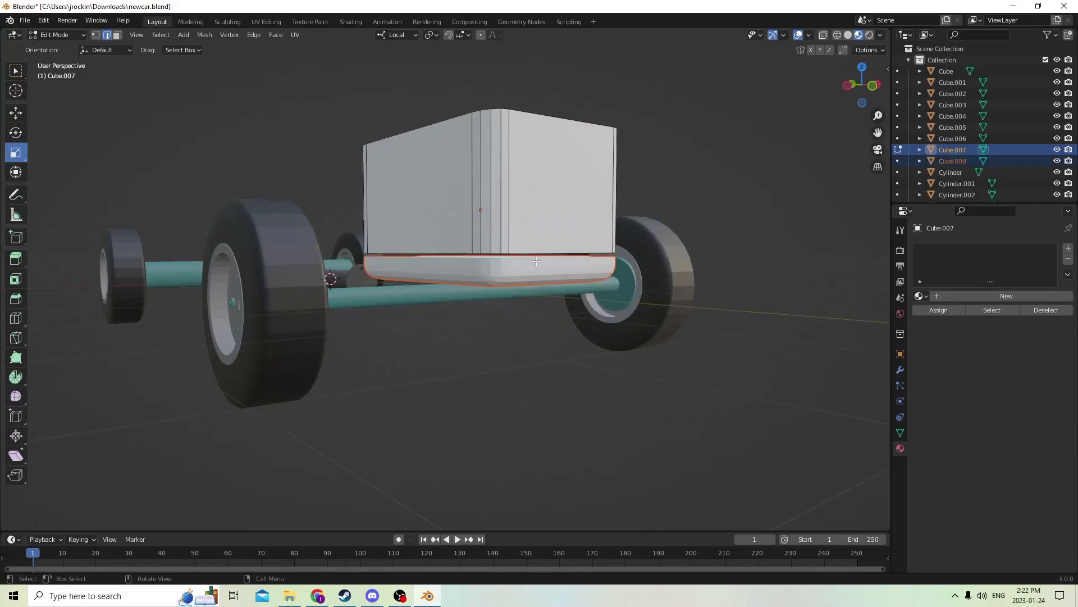
middle_click_drag(532, 260, 604, 356)
key("Tab")
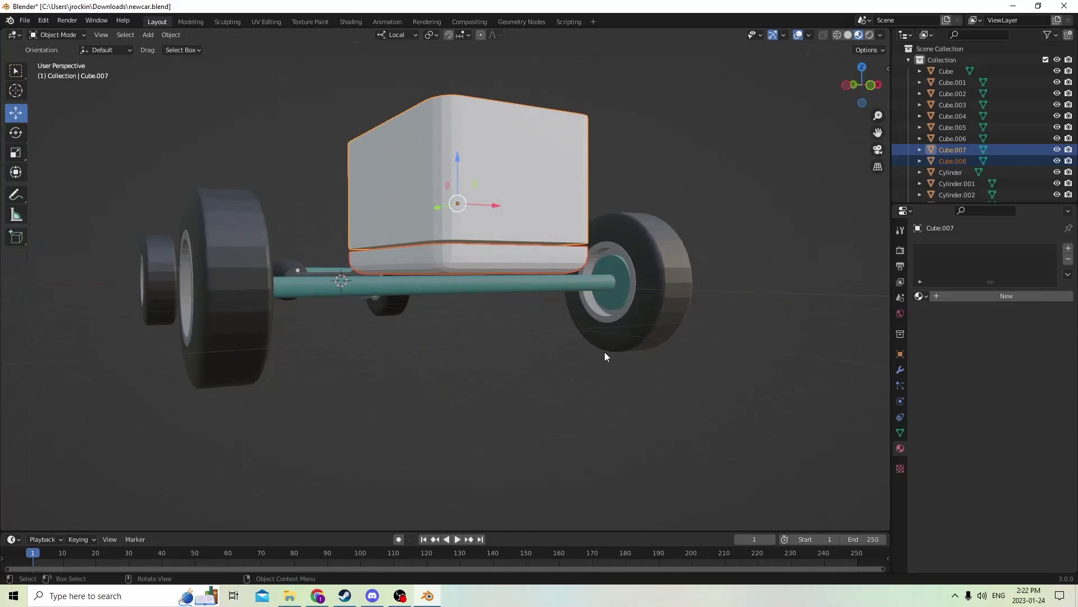
Set the origin of the separated lower piece to its geometry.
left_click(501, 268)
middle_click_drag(501, 262, 471, 292)
middle_click_drag(444, 258, 448, 281)
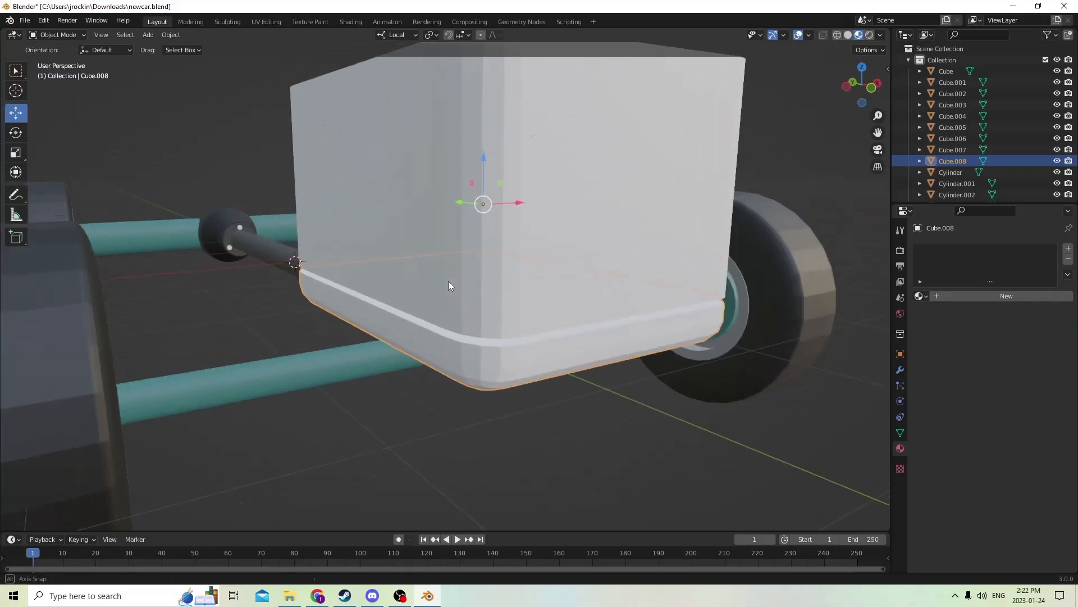
middle_click_drag(521, 371, 517, 334)
mouse_move(503, 348)
middle_mouse_down()
mouse_move(510, 365)
mouse_move(525, 354)
mouse_move(511, 339)
middle_mouse_up()
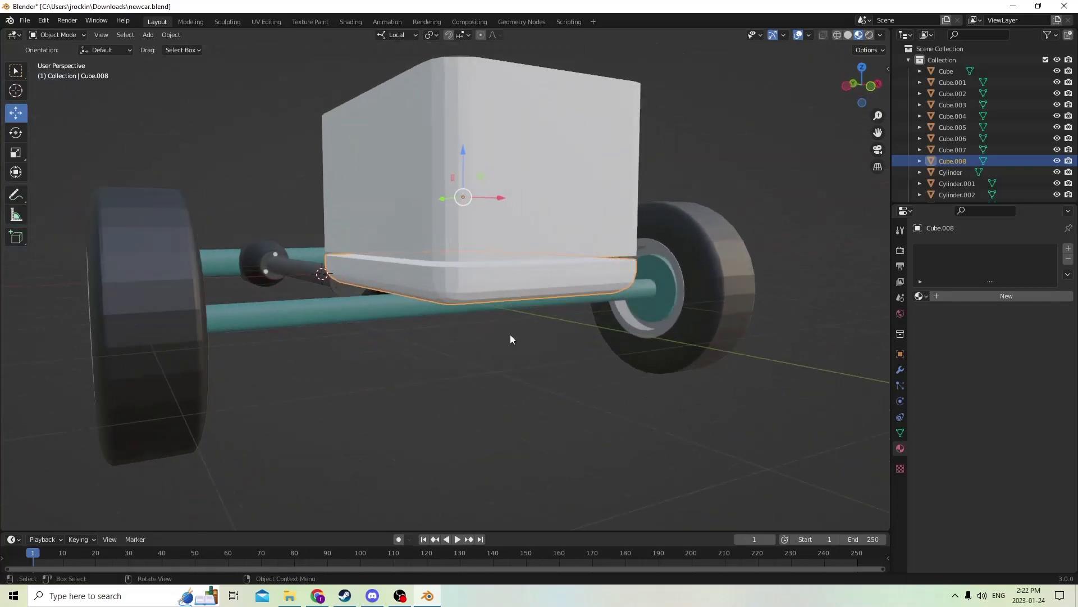
right_click(481, 278)
mouse_move(464, 318)
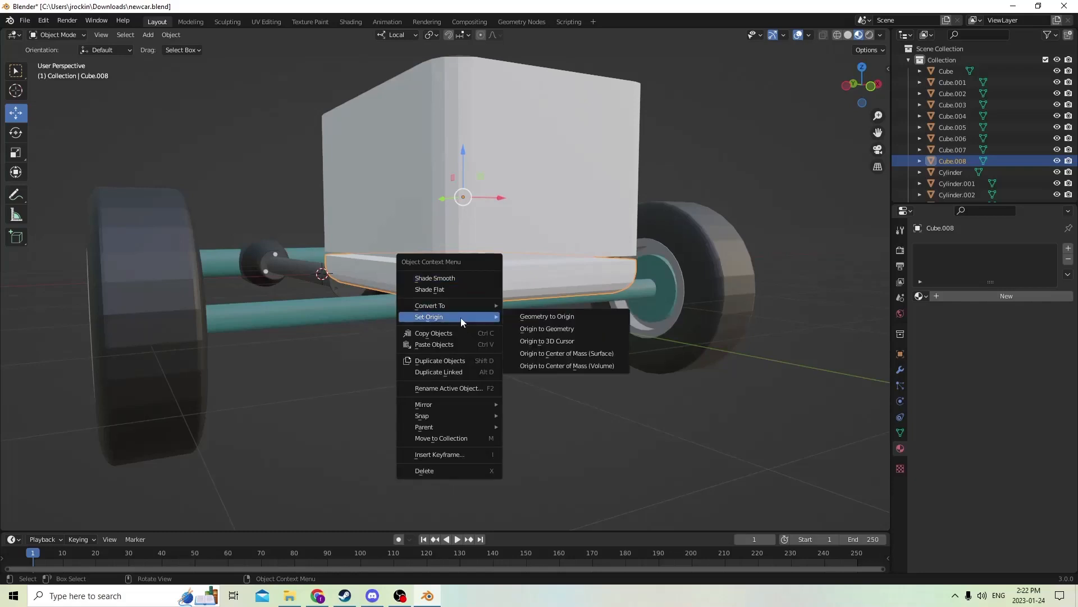
left_click(530, 329)
mouse_move(521, 332)
middle_mouse_down()
mouse_move(470, 261)
mouse_move(440, 264)
mouse_move(407, 233)
mouse_move(506, 225)
middle_mouse_up()
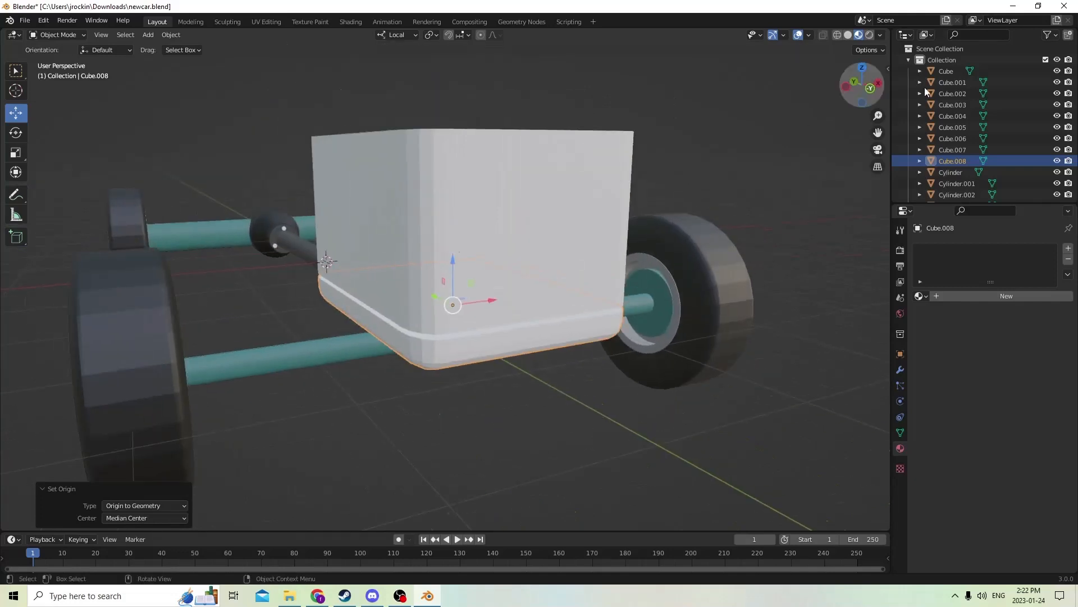
Inspect the two-part engine block in solid shading and return to material preview.
left_click(848, 35)
mouse_move(738, 160)
middle_mouse_down()
mouse_move(716, 131)
mouse_move(719, 156)
mouse_move(682, 161)
middle_mouse_up()
scroll(719, 160, "up", 3)
left_click(858, 34)
scroll(711, 164, "down", 3)
Give the upper engine block a new material with a mid-grey base color.
left_click(486, 227)
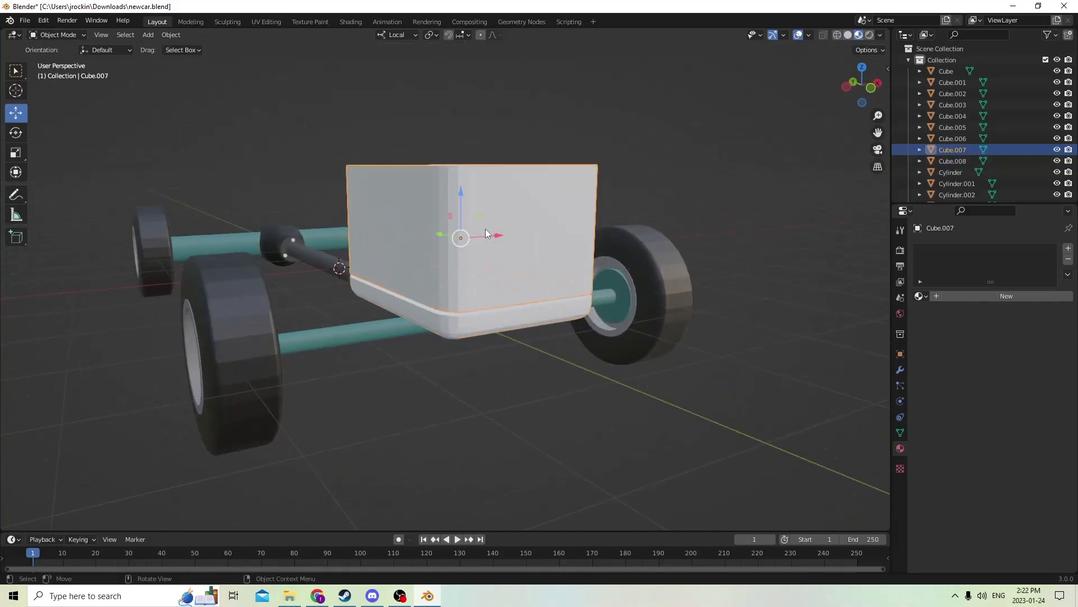
middle_click_drag(485, 228, 650, 250)
left_click(1019, 295)
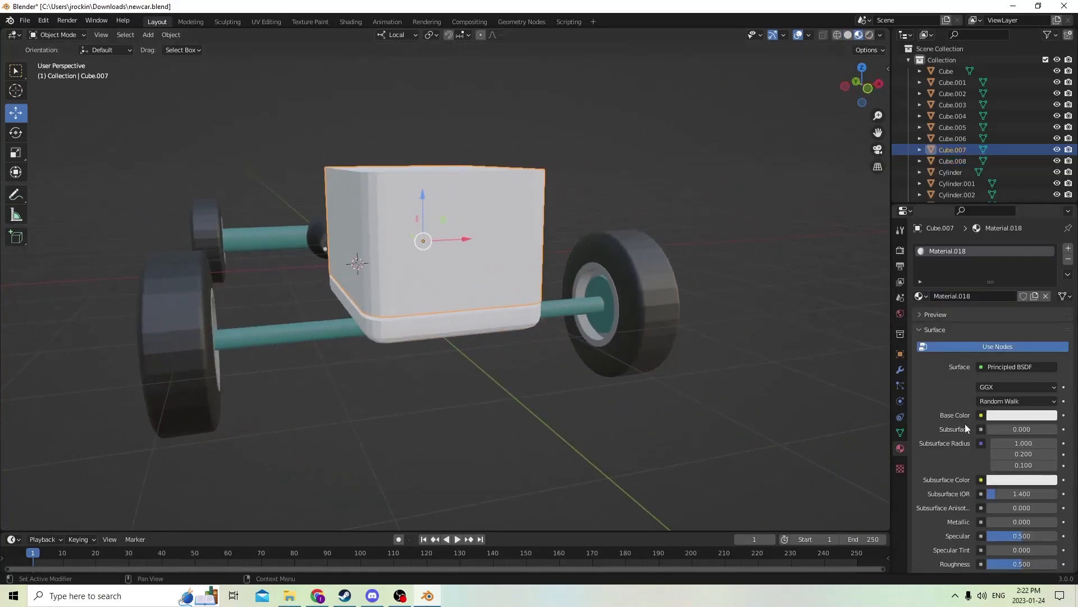
left_click(1017, 419)
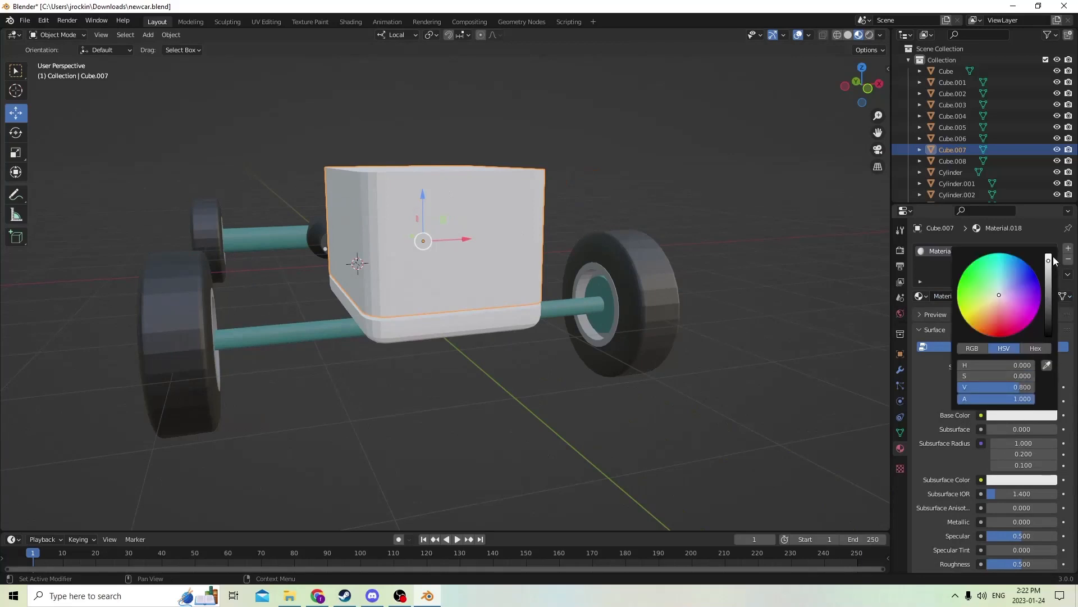
left_click_drag(1048, 259, 1050, 304)
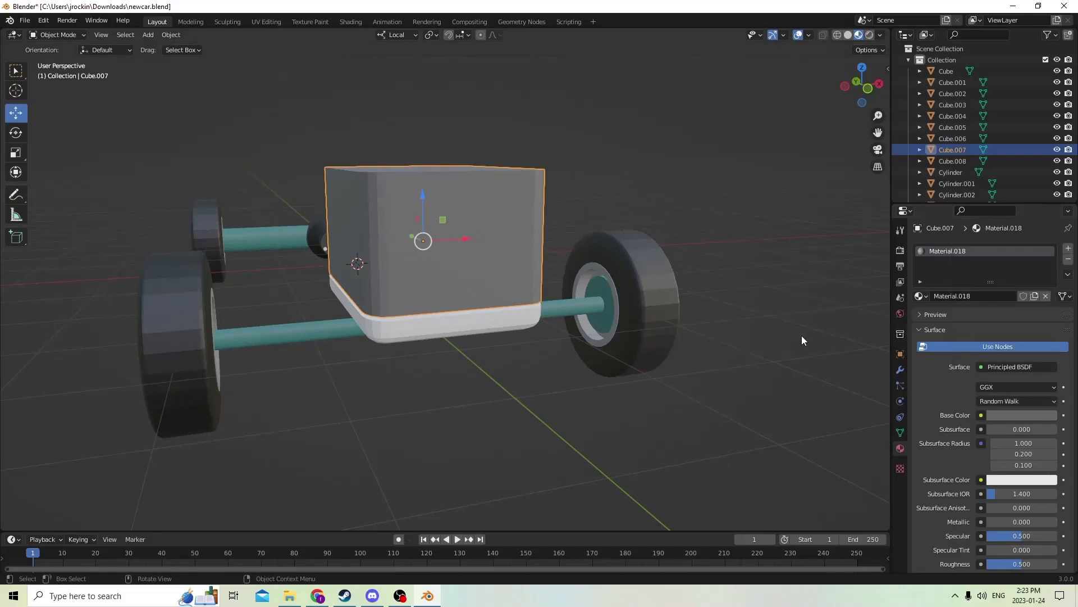
Give the lower piece of the engine block a new material with a near-black base color.
key("Tab")
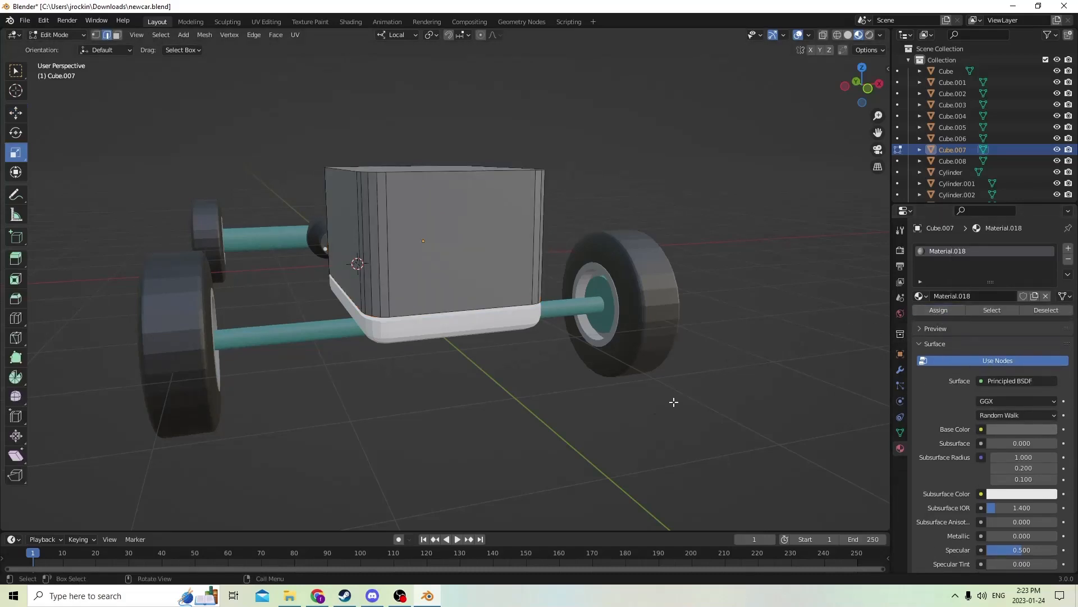
middle_click_drag(674, 402, 661, 376)
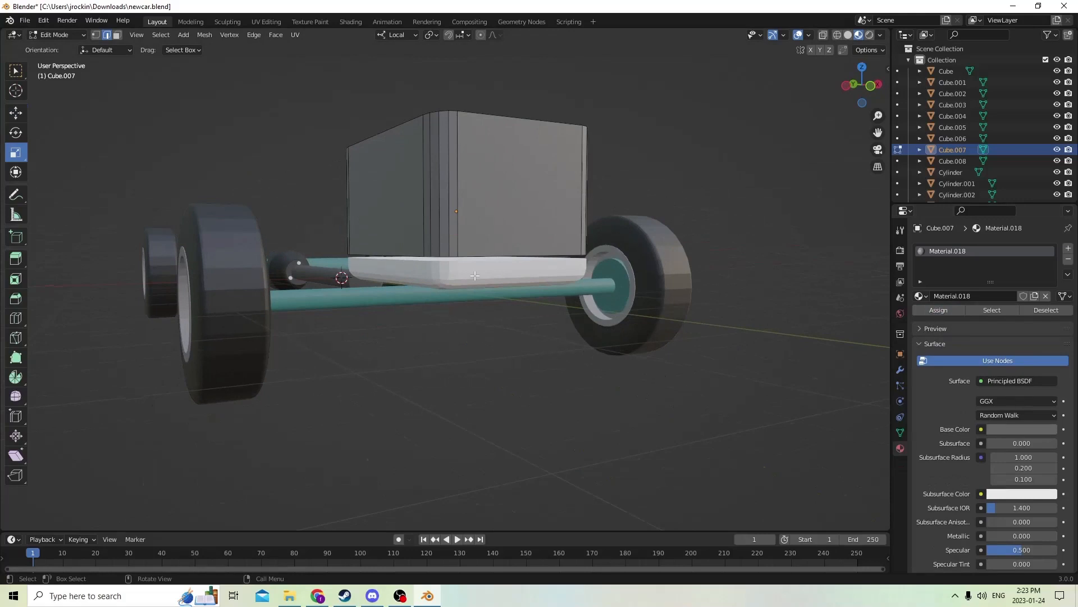
key("Tab")
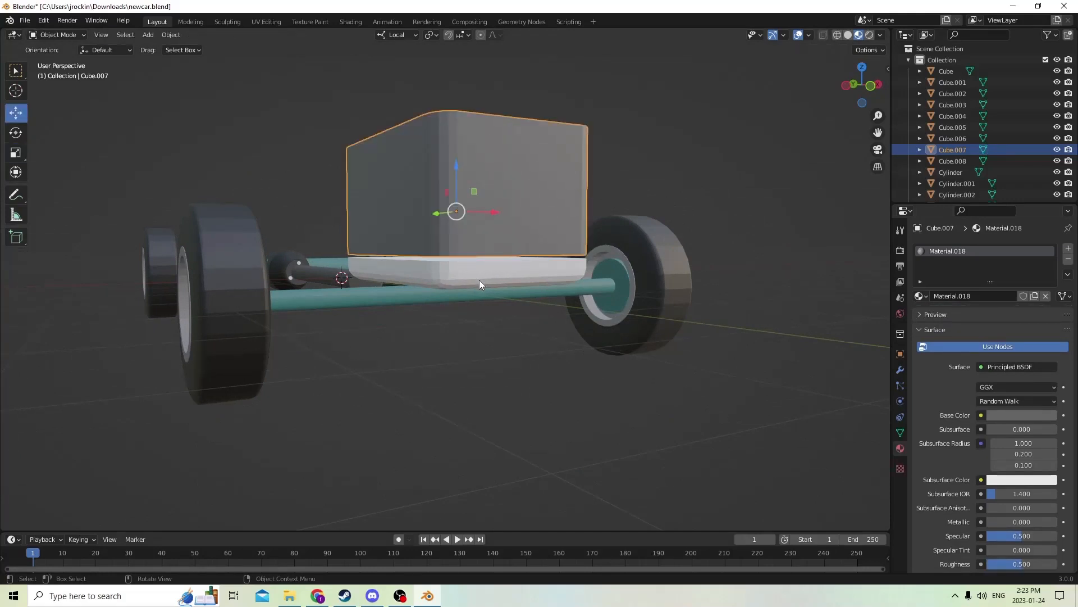
left_click(480, 279)
key("Tab")
middle_click_drag(559, 366, 508, 324)
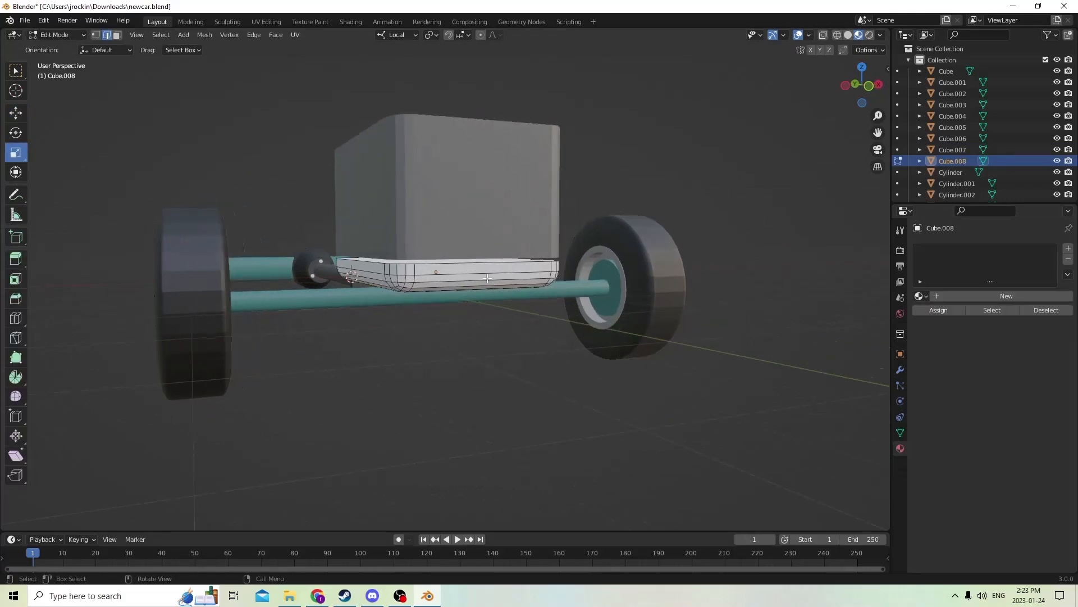
left_click(985, 296)
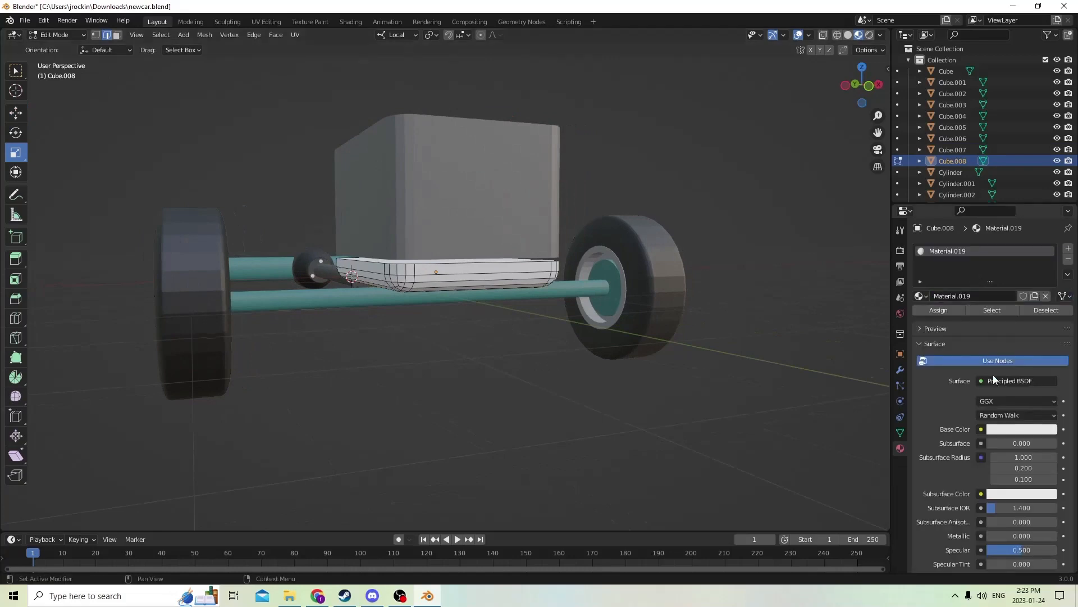
left_click(1005, 431)
left_click_drag(1050, 276, 1052, 338)
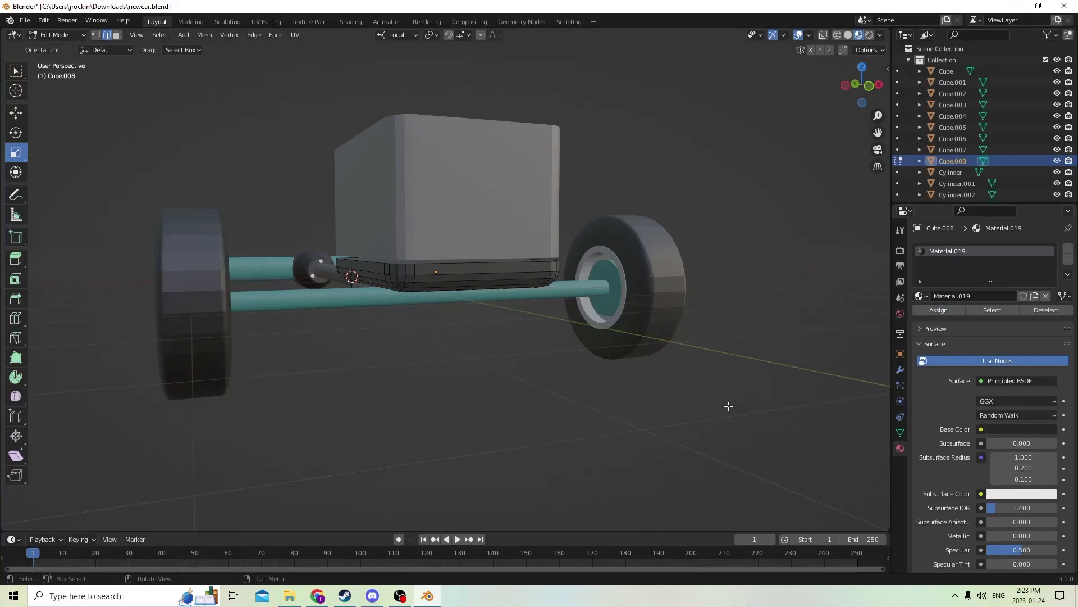
middle_click_drag(714, 401, 696, 383)
key("Tab")
Lower the upper engine block about 0.0004 m toward its dark base and lift it back about 0.0001 m.
scroll(548, 329, "up", 2)
middle_click_drag(545, 328, 500, 254)
scroll(559, 345, "up", 2)
left_click(500, 237)
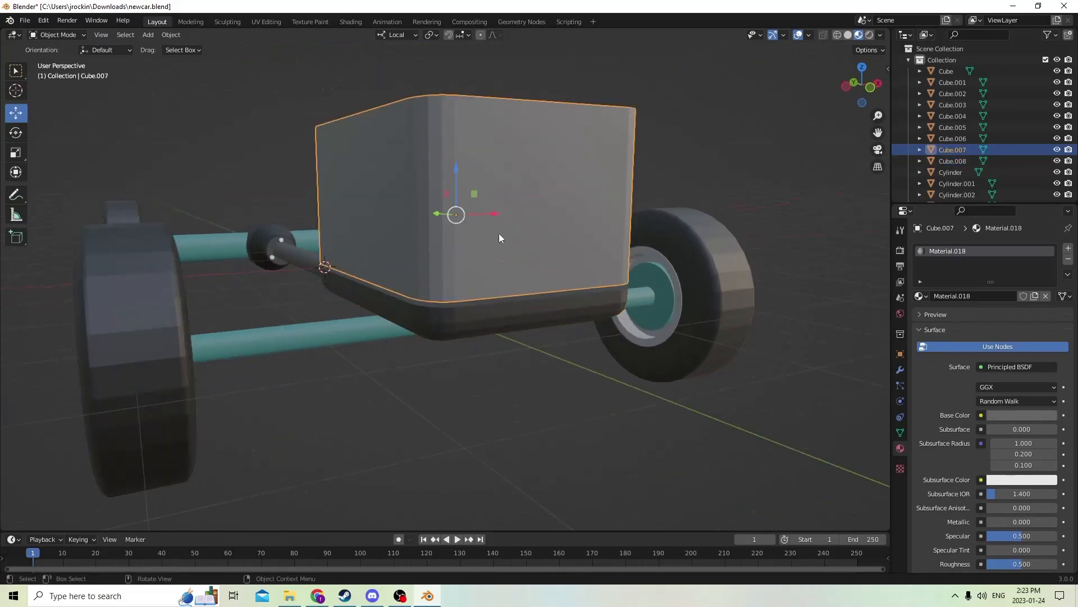
left_click_drag(454, 168, 456, 177)
middle_click_drag(456, 177, 489, 136)
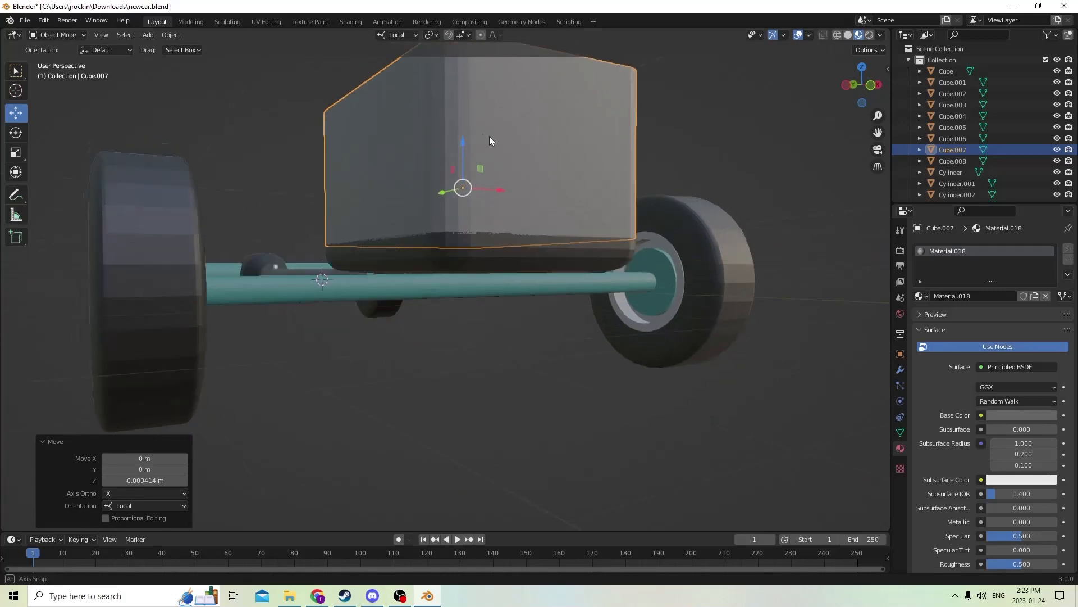
scroll(488, 136, "up", 3)
left_click_drag(483, 146, 480, 138)
scroll(477, 136, "down", 3)
middle_click_drag(478, 136, 536, 220)
middle_click_drag(475, 204, 421, 185)
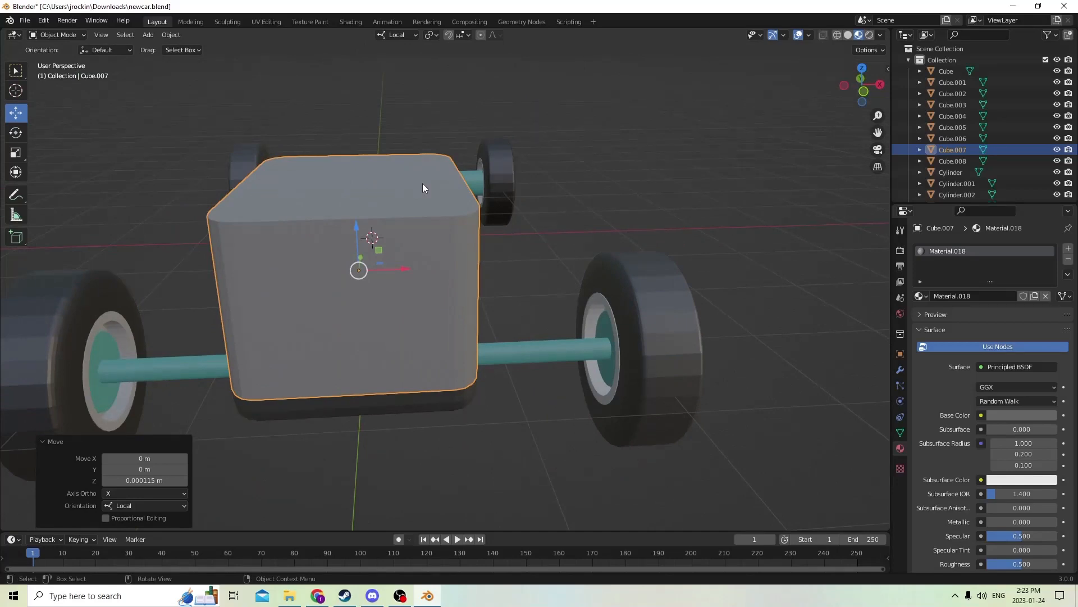
mouse_move(423, 183)
middle_mouse_down()
mouse_move(514, 238)
mouse_move(449, 204)
mouse_move(551, 236)
mouse_move(421, 191)
mouse_move(421, 159)
mouse_move(426, 185)
mouse_move(394, 214)
mouse_move(377, 224)
mouse_move(359, 186)
mouse_move(359, 202)
mouse_move(378, 183)
mouse_move(442, 182)
middle_mouse_up()
Delete both the engine block and its dark lower piece.
key("Tab")
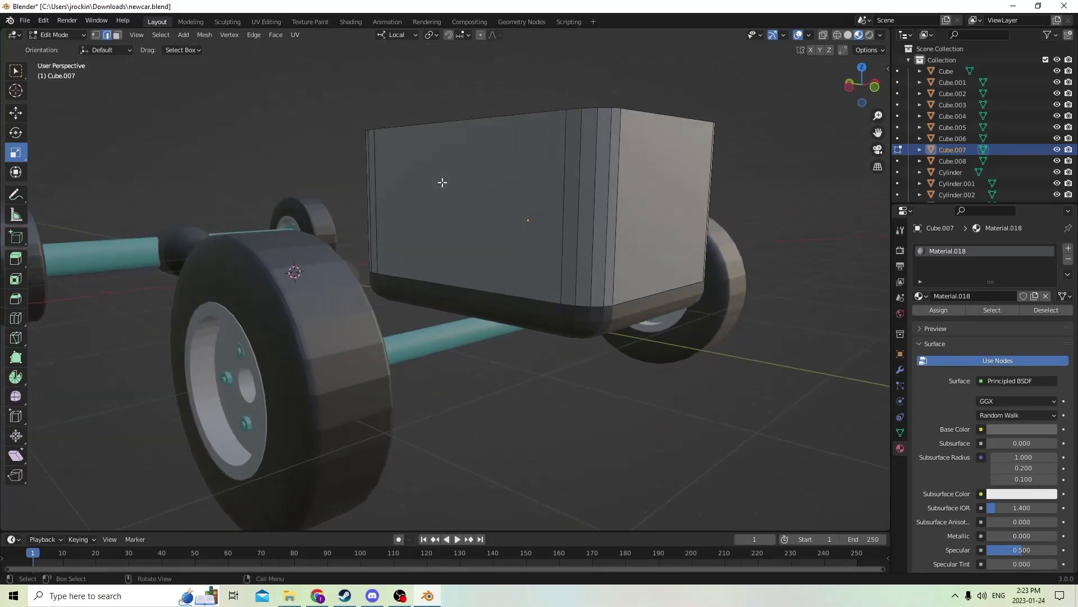
middle_click_drag(548, 207, 604, 316)
key("Tab")
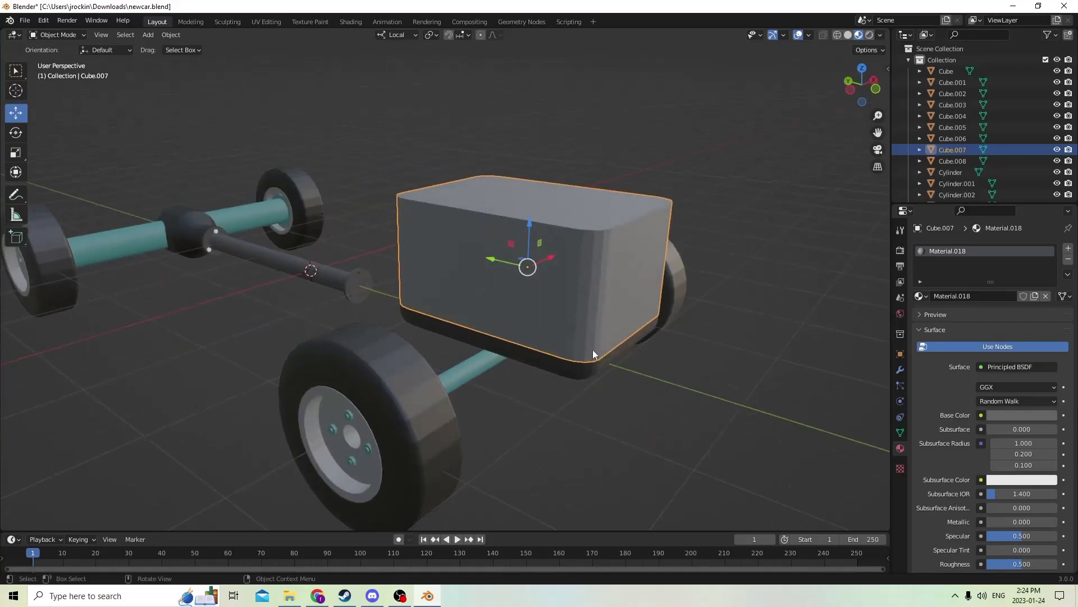
left_click(589, 374)
left_click(588, 321, "shift")
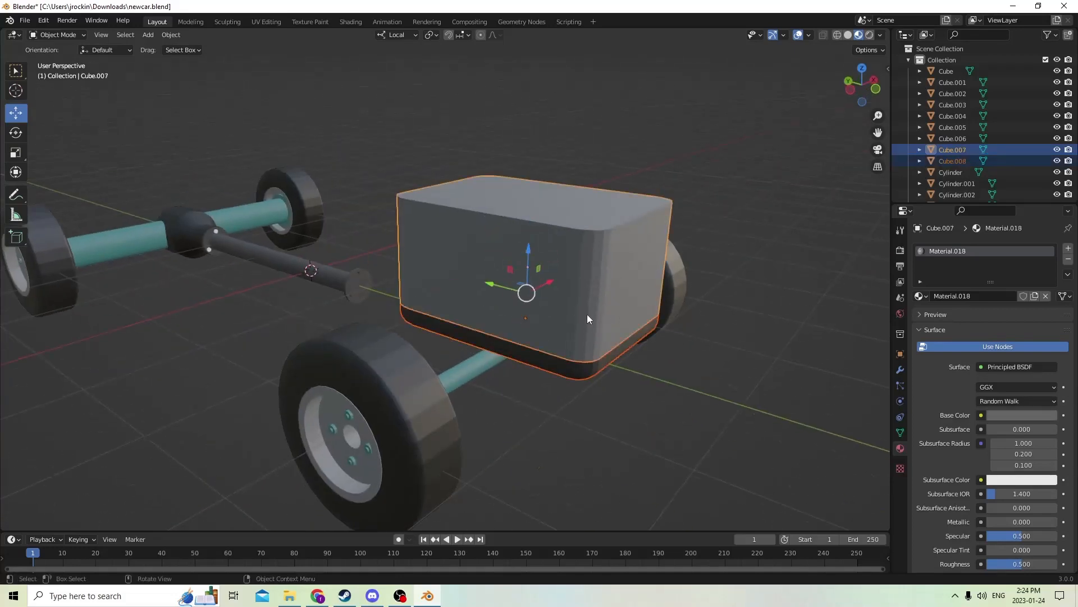
key("Delete")
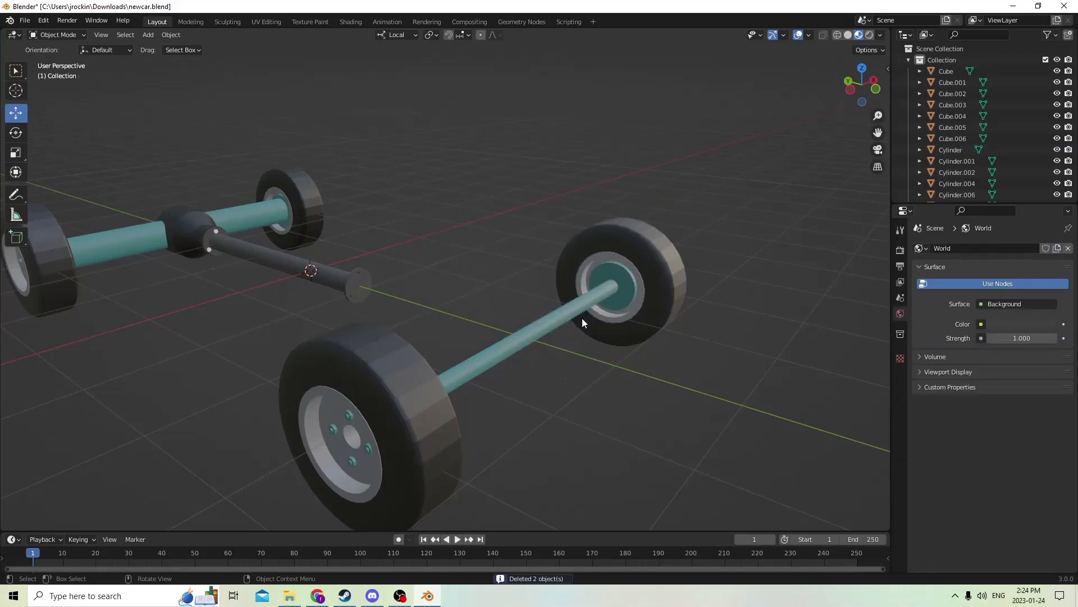
Add a 0.02 m cube and position it over the front axle, about 0.030 m along negative Y and raised along Z.
middle_click_drag(582, 317, 549, 330)
key("shift+a")
mouse_move(545, 326)
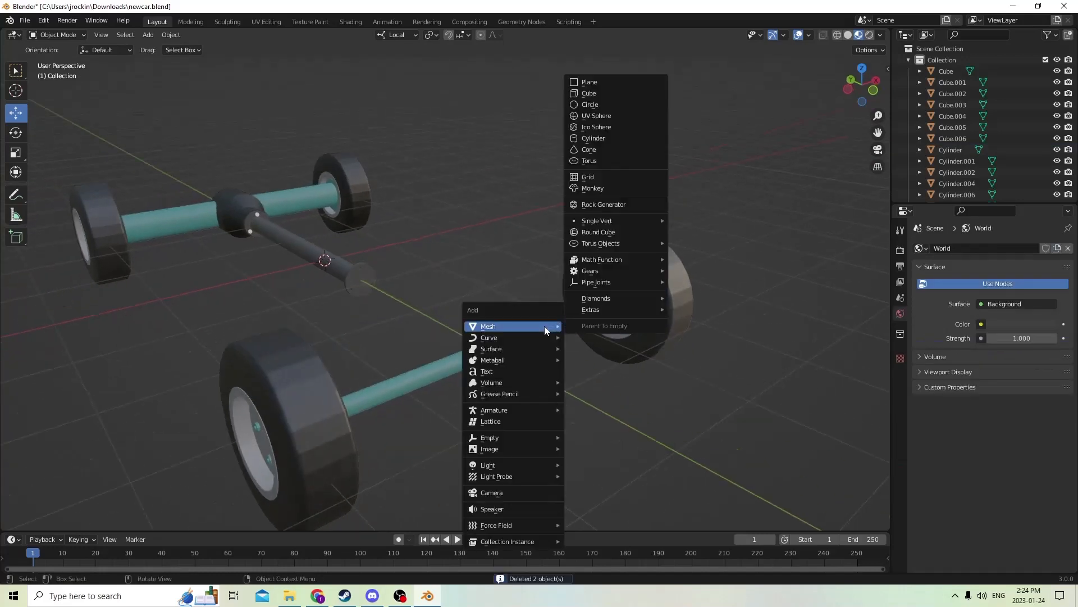
left_click(626, 91)
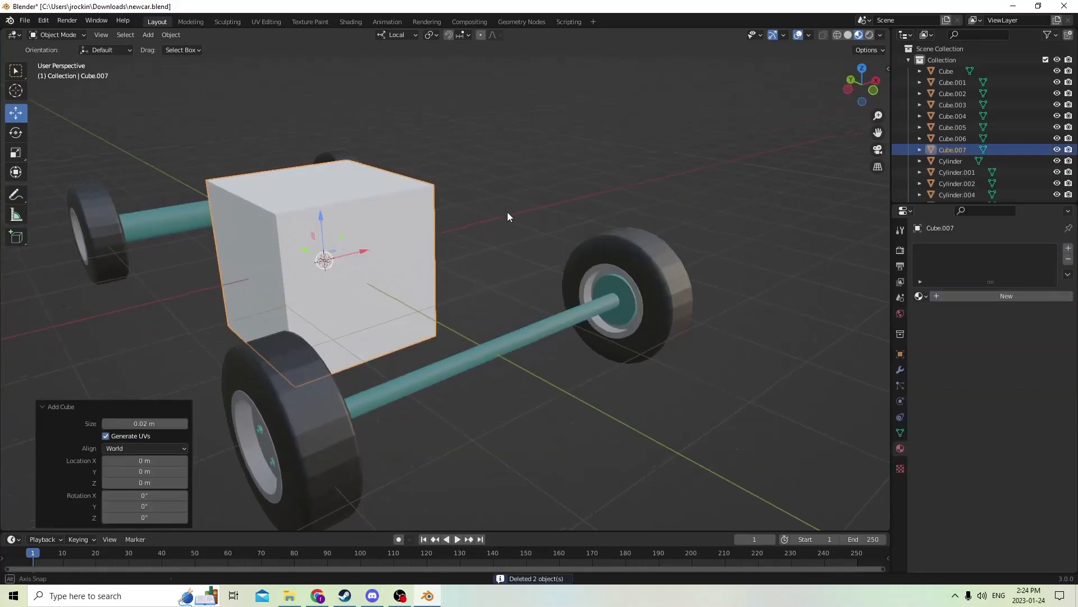
middle_click_drag(508, 211, 369, 354)
left_click_drag(251, 306, 539, 315)
middle_click_drag(540, 316, 443, 305)
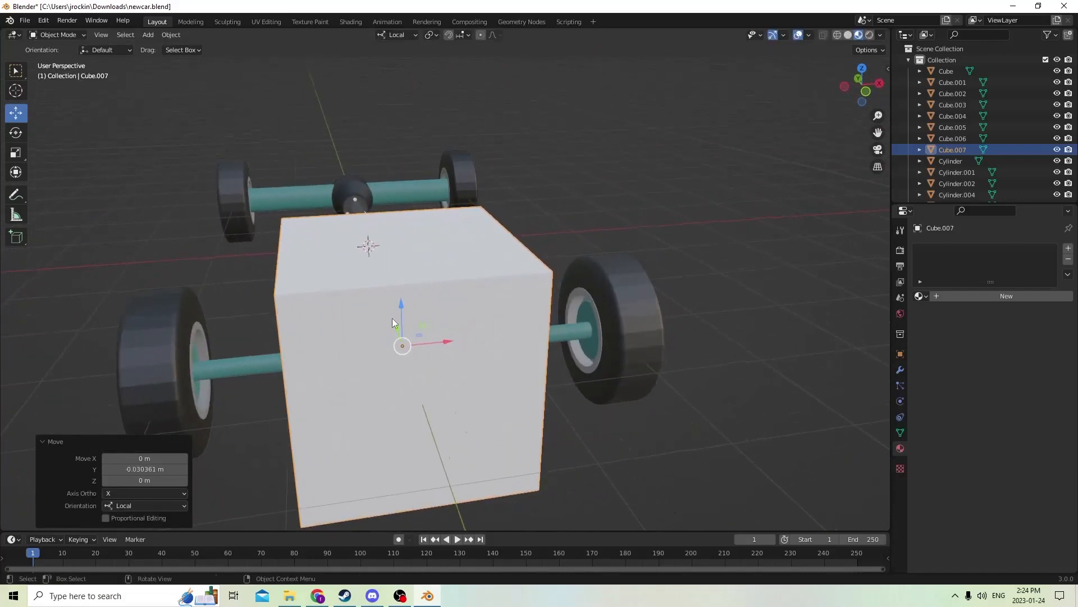
left_click_drag(392, 318, 390, 211)
middle_click_drag(391, 211, 416, 243)
Bevel the two upper side edges of the new cube about 0.00454 m with a single segment.
key("Tab")
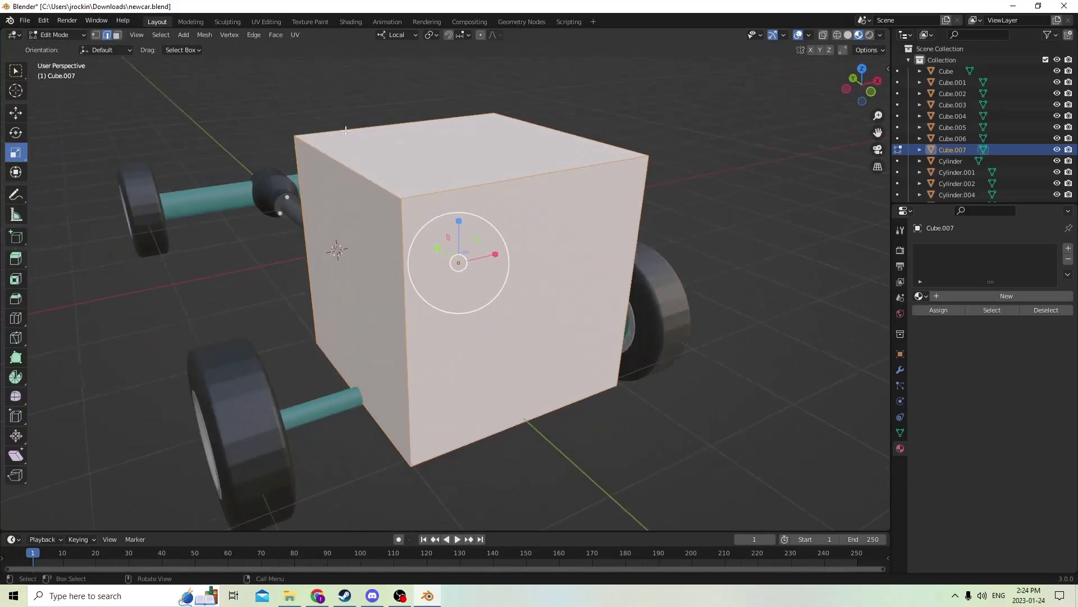
left_click(343, 161)
middle_click_drag(343, 162, 290, 179)
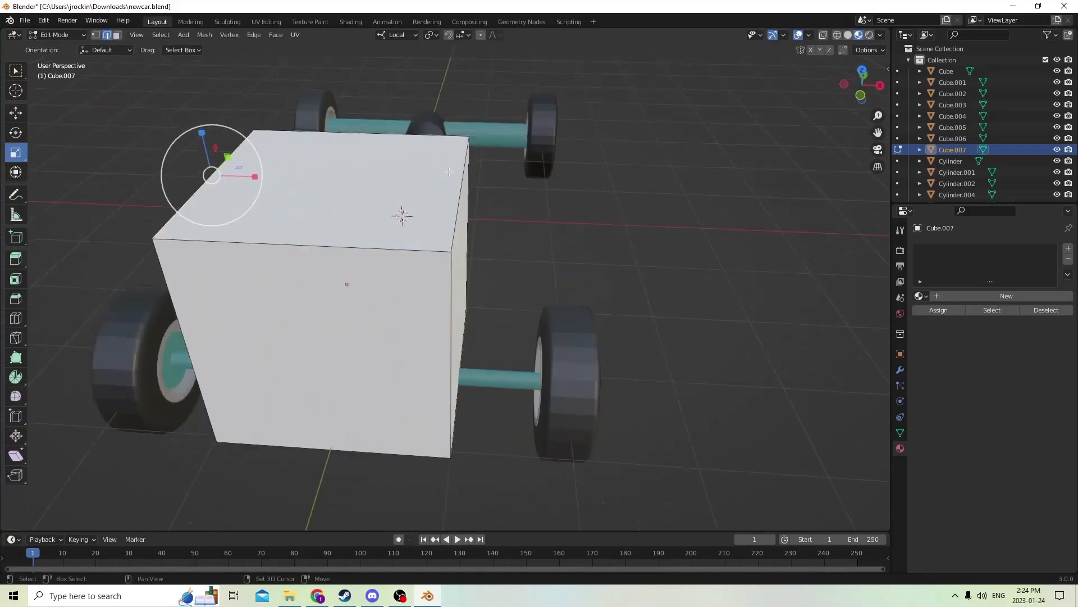
left_click(461, 186, "shift")
key("ctrl+b")
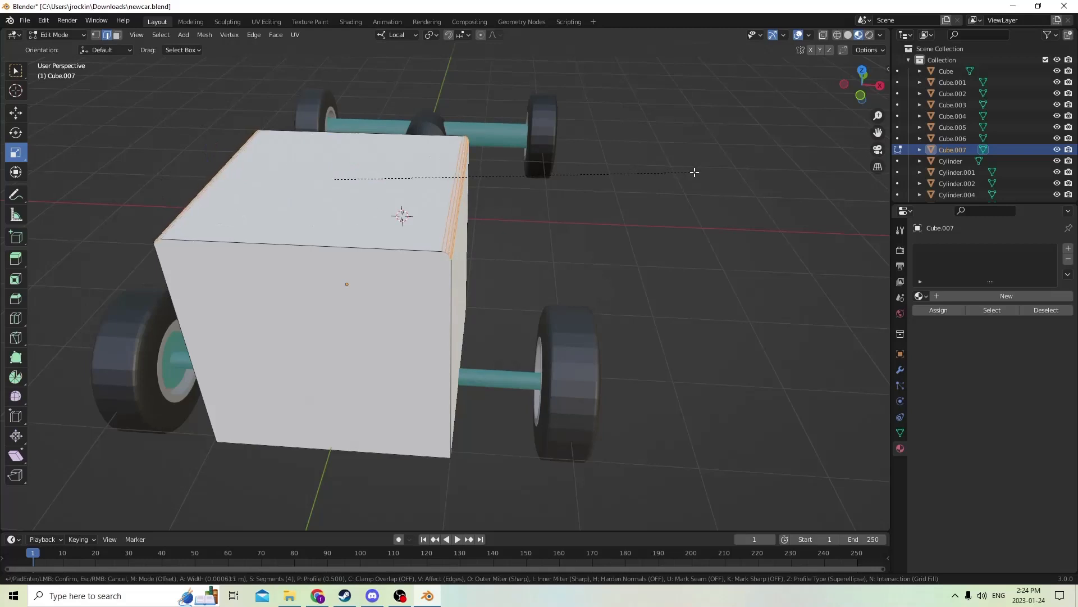
left_click(743, 173)
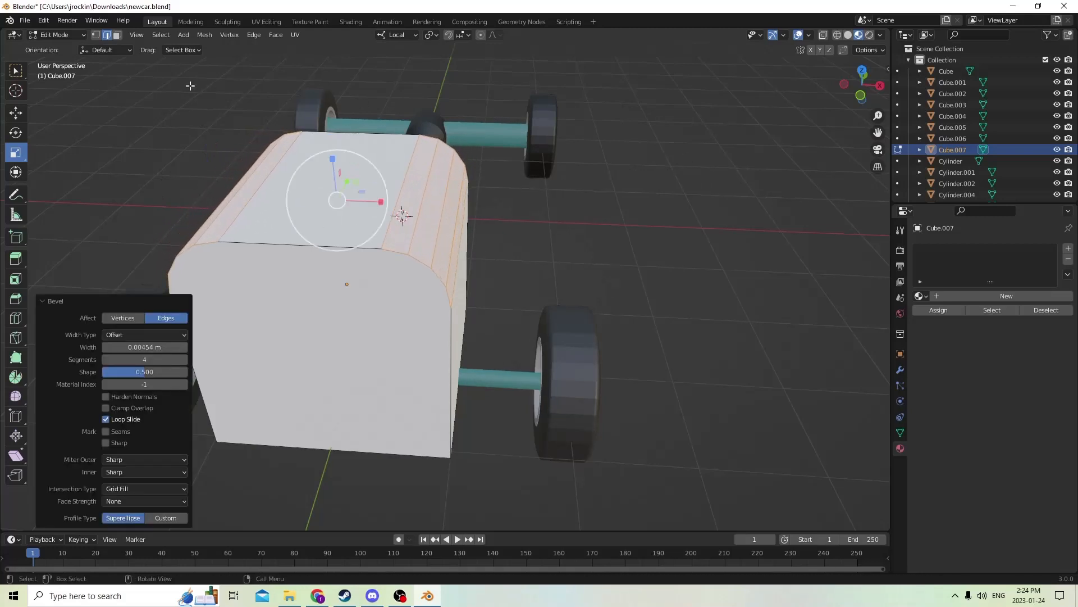
left_click(105, 360)
left_click(106, 359)
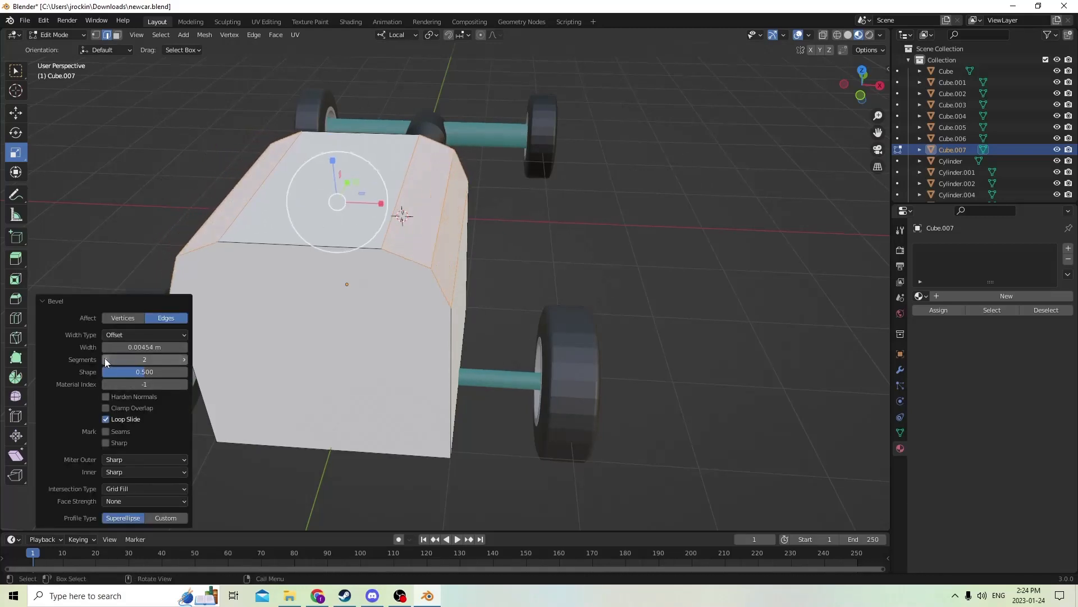
left_click(105, 359)
middle_click_drag(339, 222, 438, 210)
key("Tab")
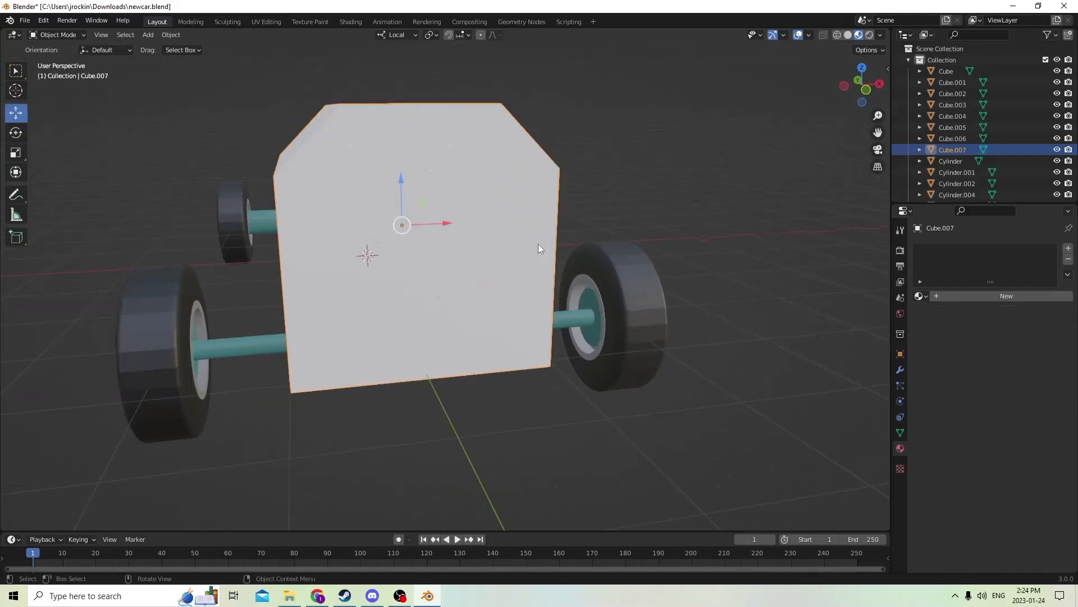
mouse_move(538, 244)
middle_mouse_down()
mouse_move(456, 236)
mouse_move(535, 246)
middle_mouse_up()
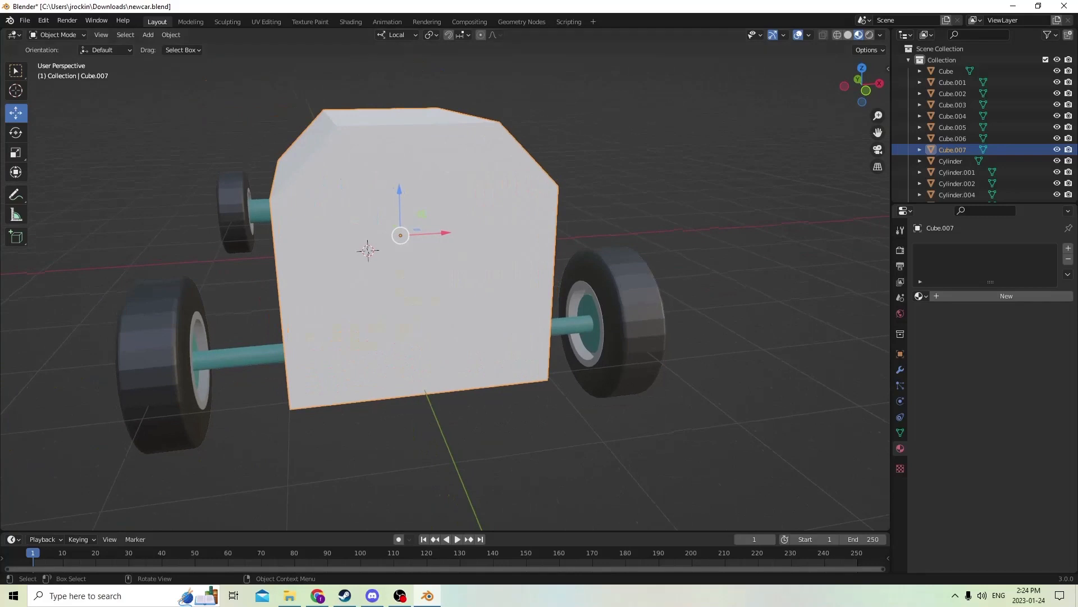
Undo the bevel on the cube's two upper side edges.
left_click(45, 22)
left_click(47, 23)
key("Tab")
left_click(46, 21)
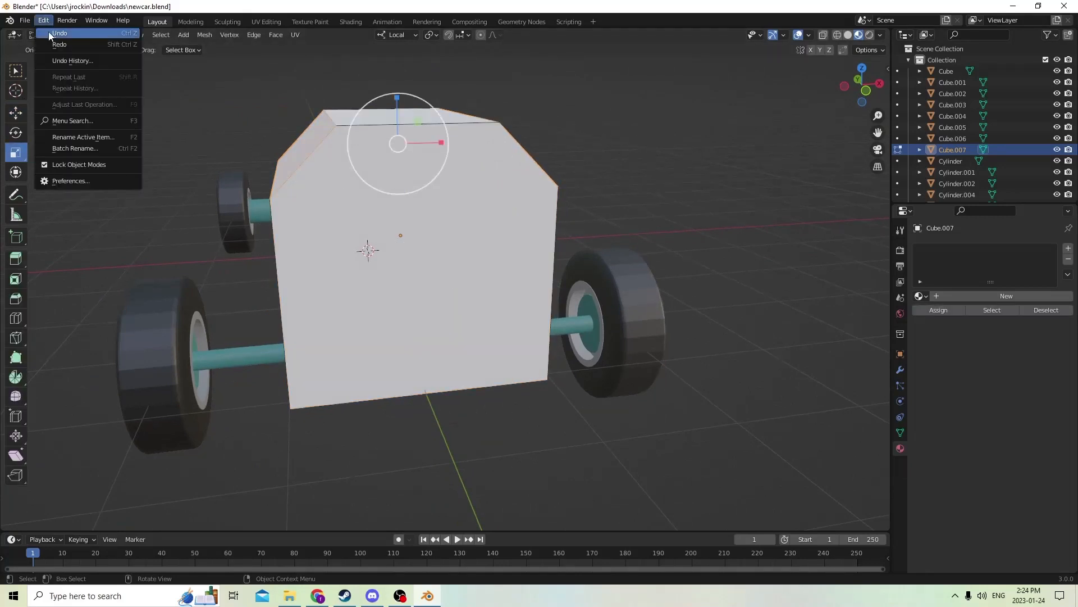
left_click(49, 33)
Bevel the cube's two selected upper side edges about 0.00625 m with one segment and return to Object Mode.
key("ctrl+b")
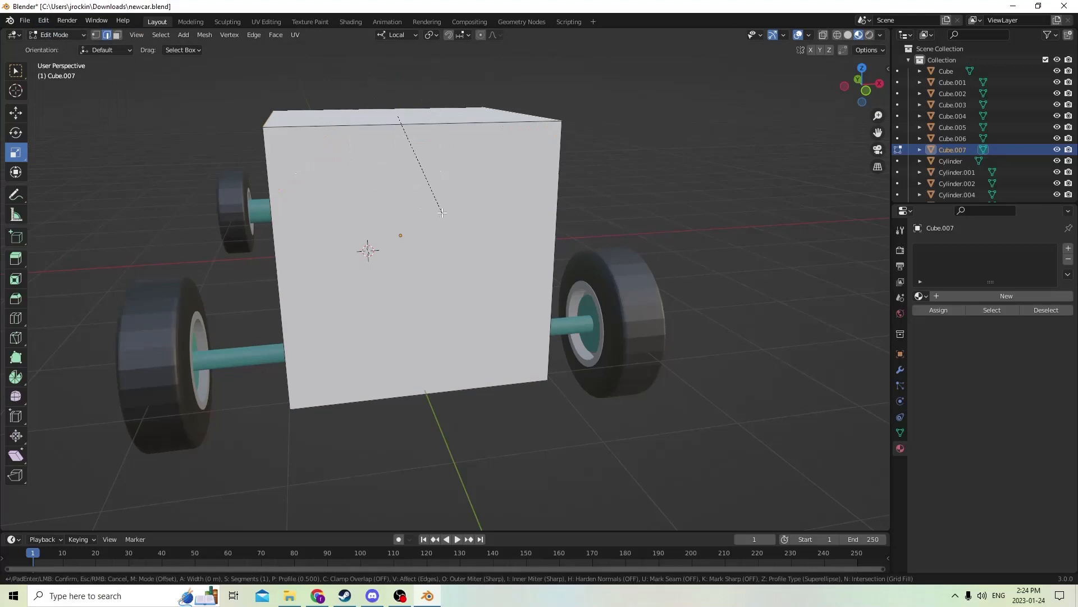
left_click(515, 261)
middle_click_drag(395, 182, 406, 192)
scroll(387, 185, "down", 2)
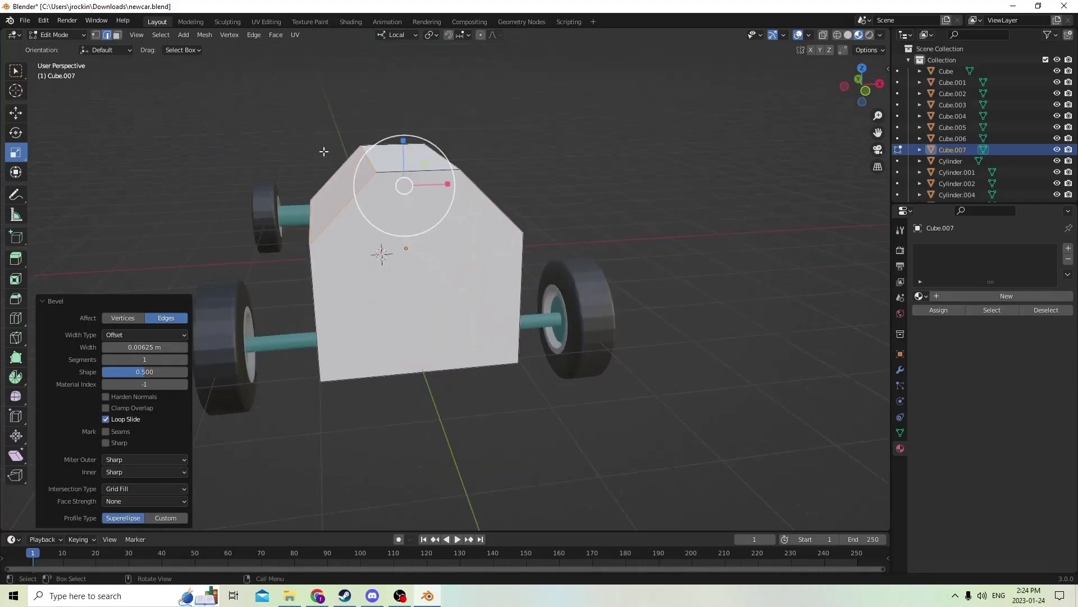
middle_click_drag(331, 150, 361, 154)
key("Tab")
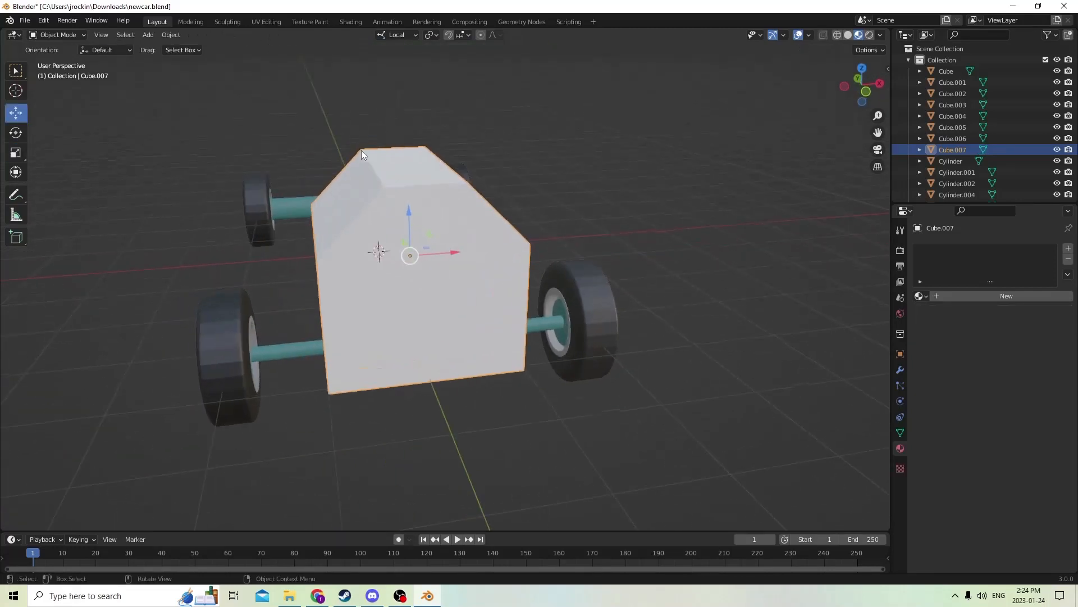
Give the bevelled engine block a new material with a medium grey base color.
left_click(979, 296)
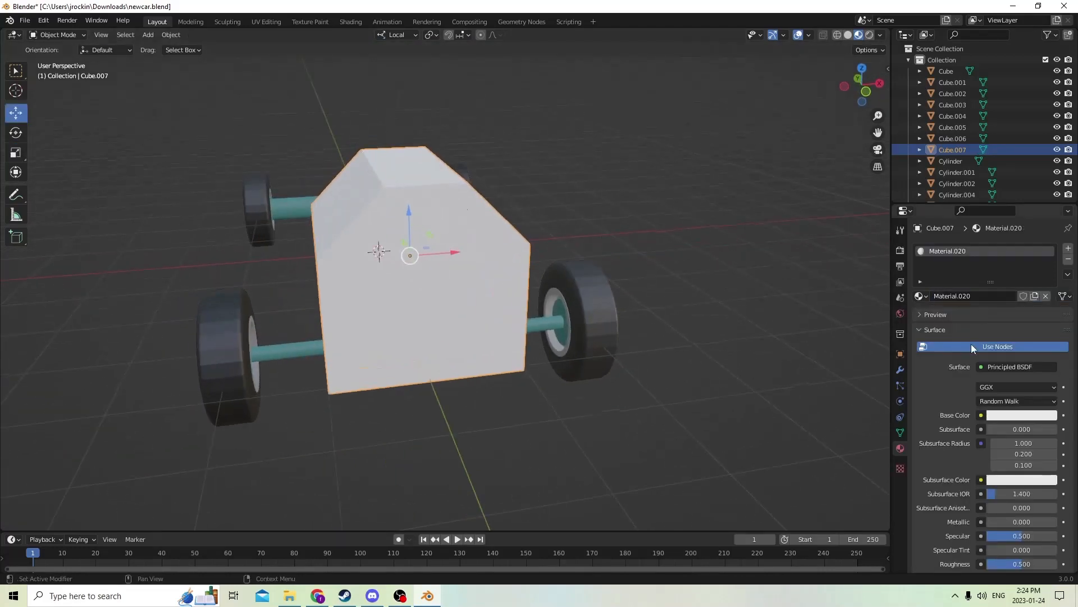
left_click(1004, 416)
left_click_drag(1049, 262, 1048, 304)
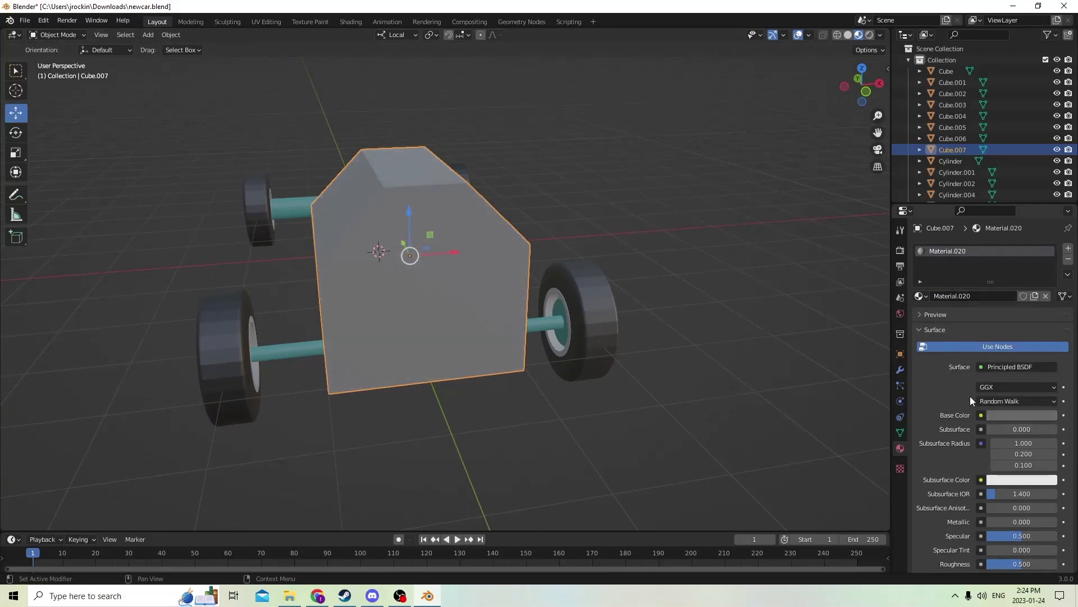
key("Tab")
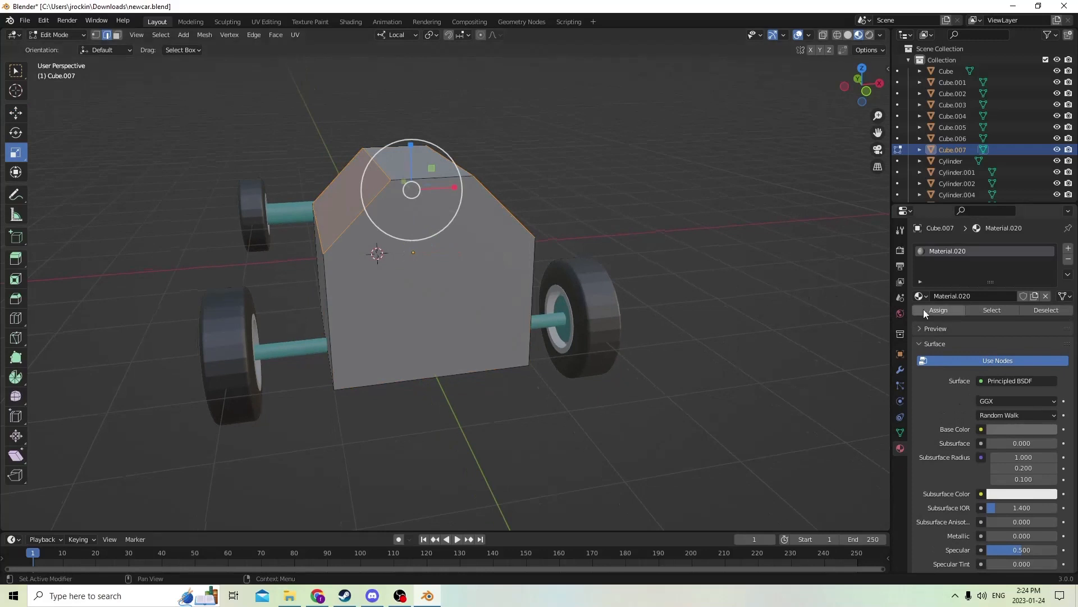
left_click(756, 284)
scroll(747, 278, "up", 1)
middle_click_drag(725, 272, 638, 253)
key("Tab")
middle_click_drag(528, 216, 398, 274)
key("Tab")
key("Tab")
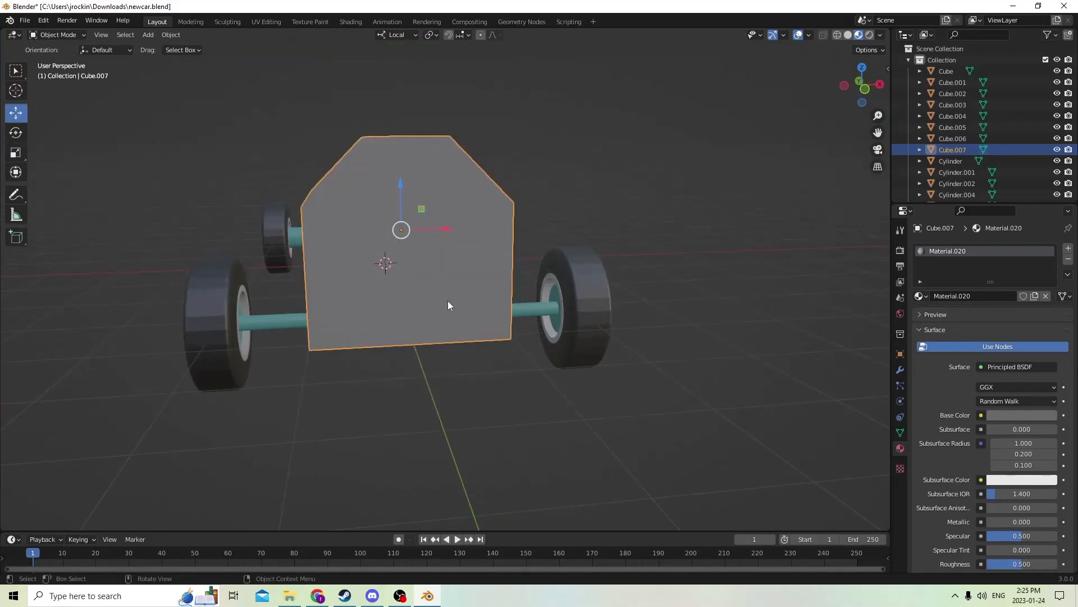
middle_click_drag(448, 306, 623, 236)
key("Tab")
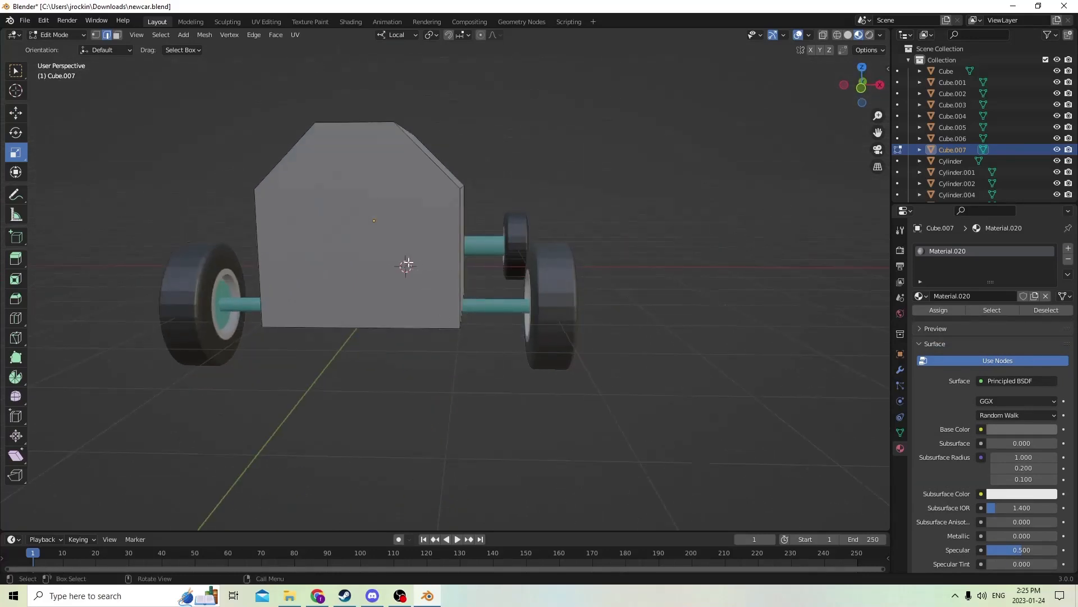
middle_click_drag(405, 264, 489, 296)
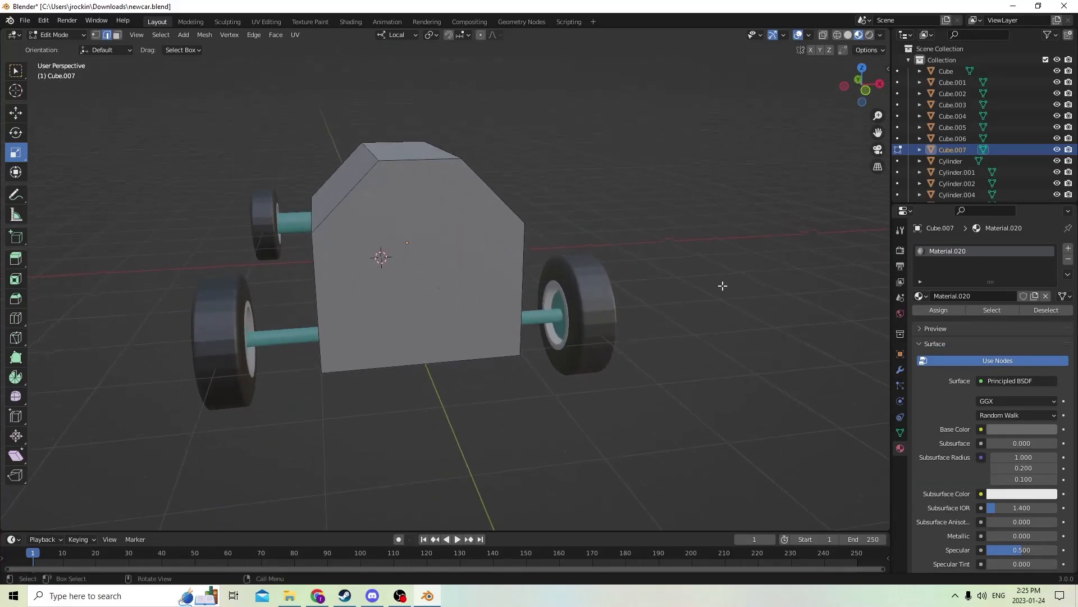
key("Tab")
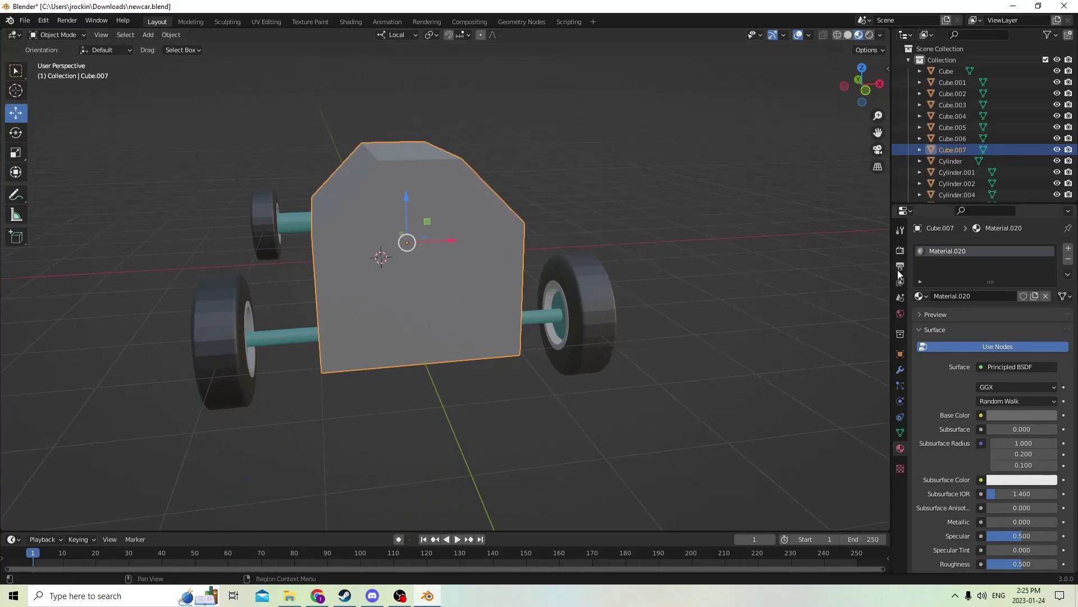
left_click(656, 264)
left_click(467, 260)
key("Tab")
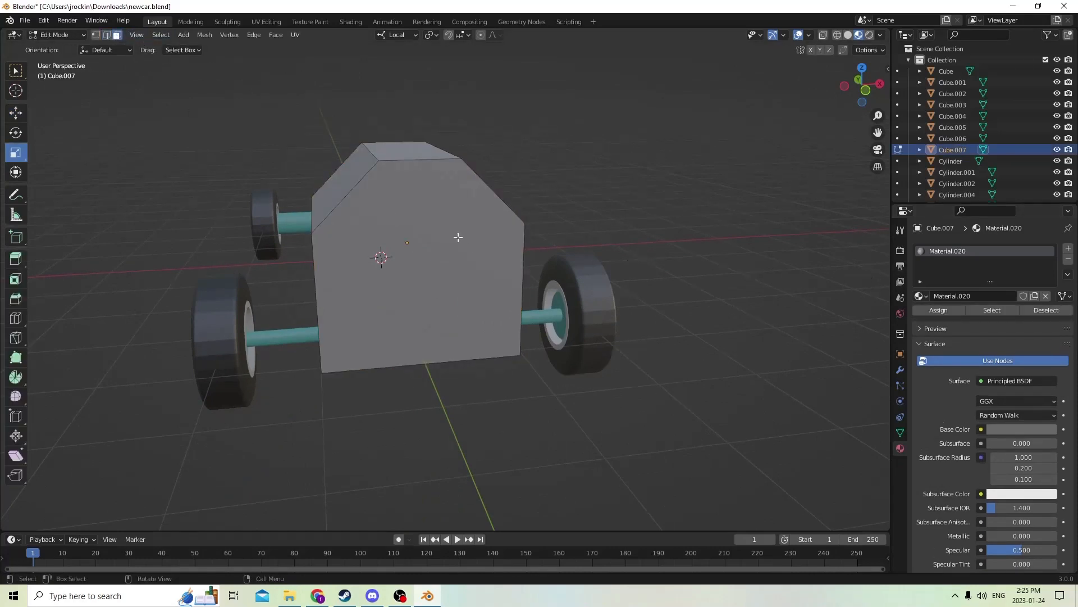
Bevel the bottom edges and lower vertical edges of the grey engine block about 0.00174 m.
key("l")
middle_click_drag(452, 234, 413, 202)
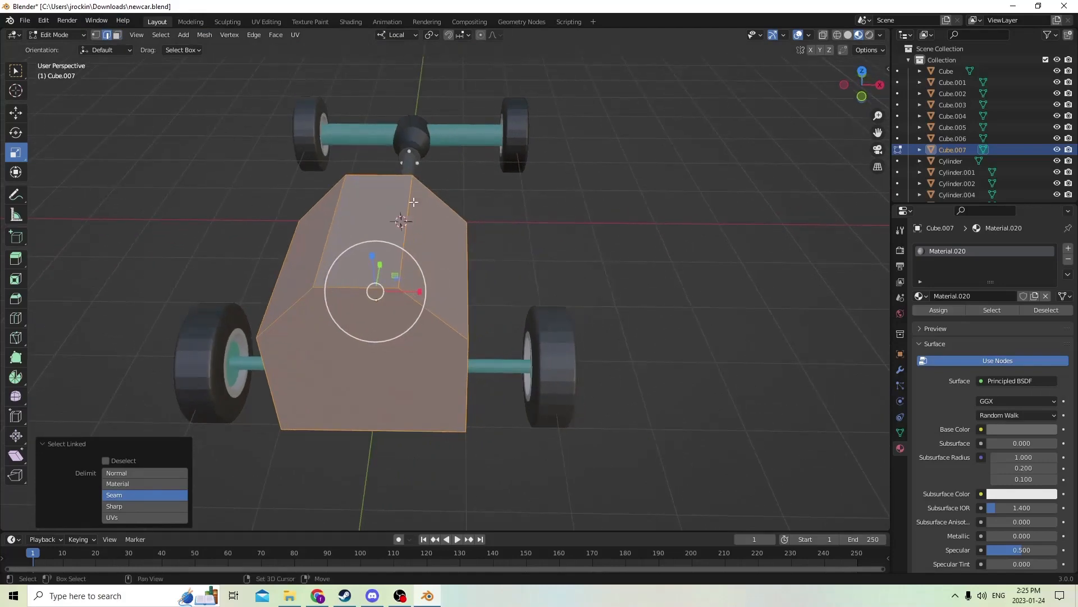
left_click(383, 230)
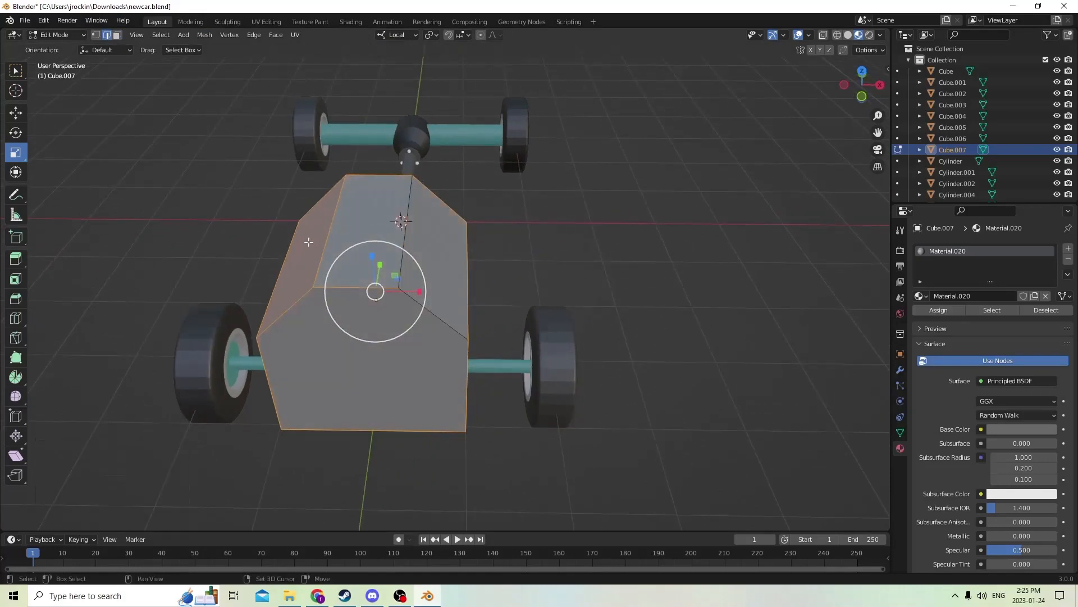
middle_click_drag(319, 256, 462, 234)
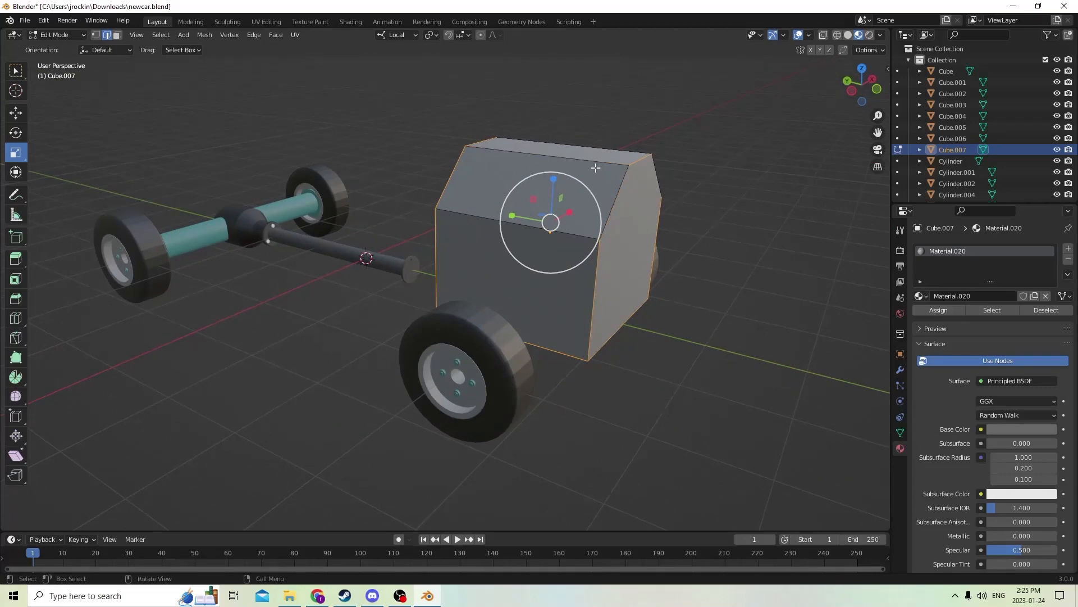
middle_click_drag(597, 167, 450, 234)
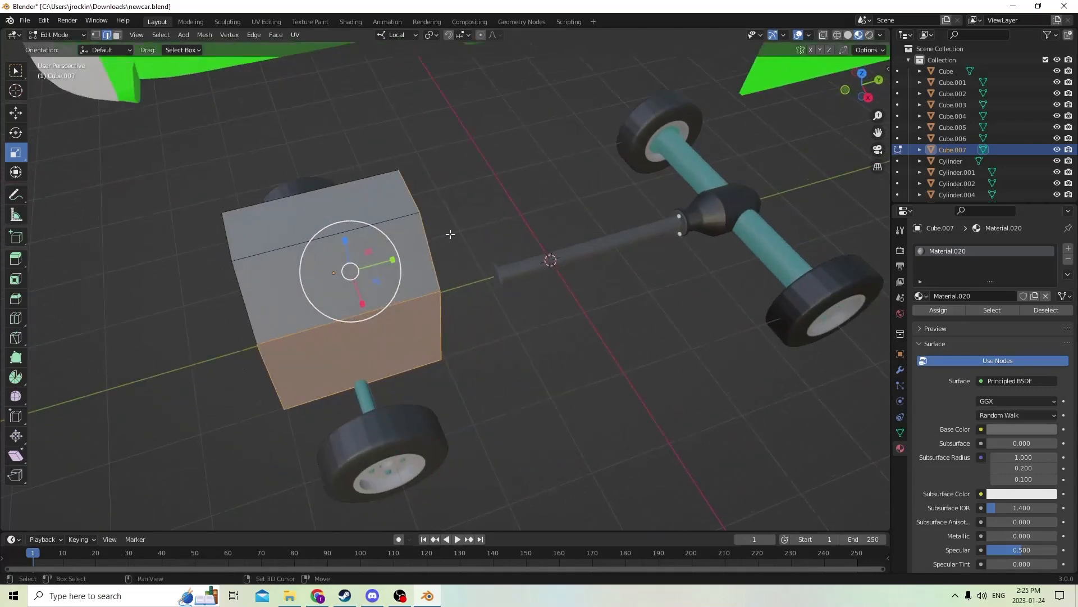
middle_click_drag(414, 198, 533, 188)
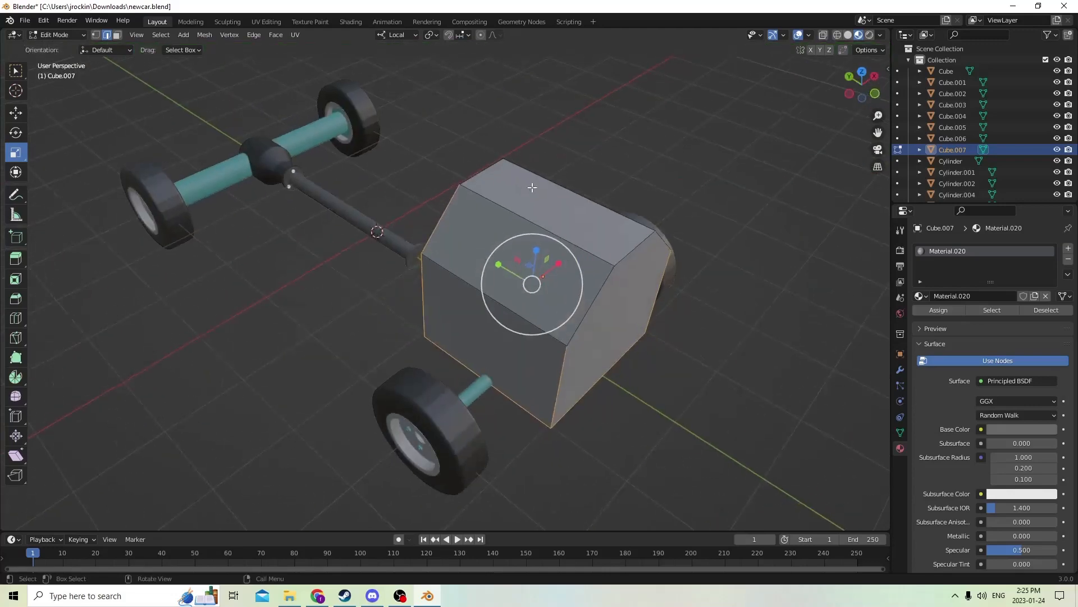
middle_click_drag(441, 210, 786, 259)
key("ctrl+b")
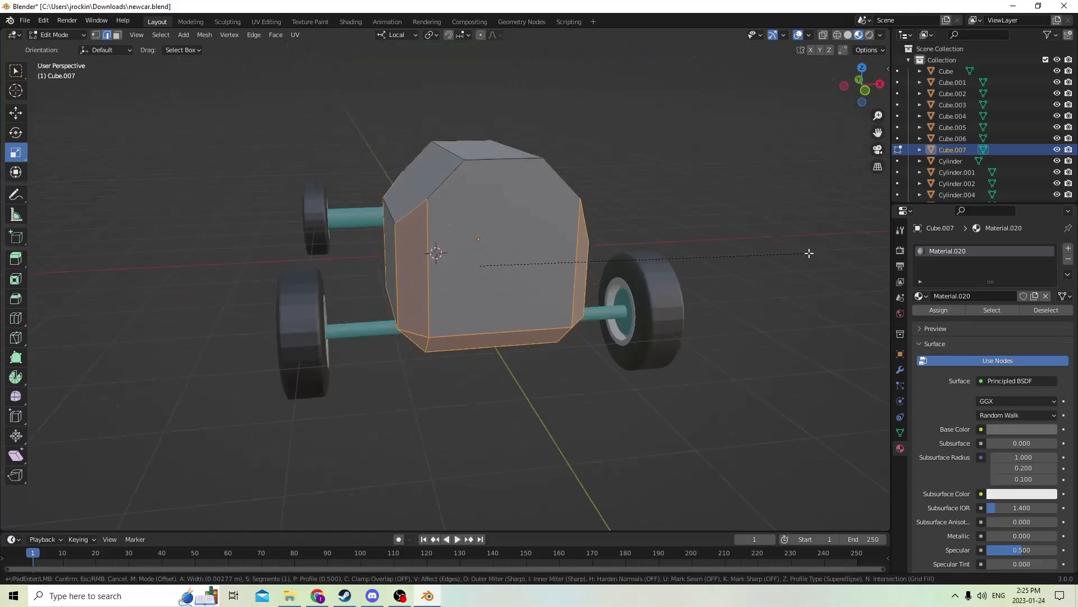
left_click(799, 253)
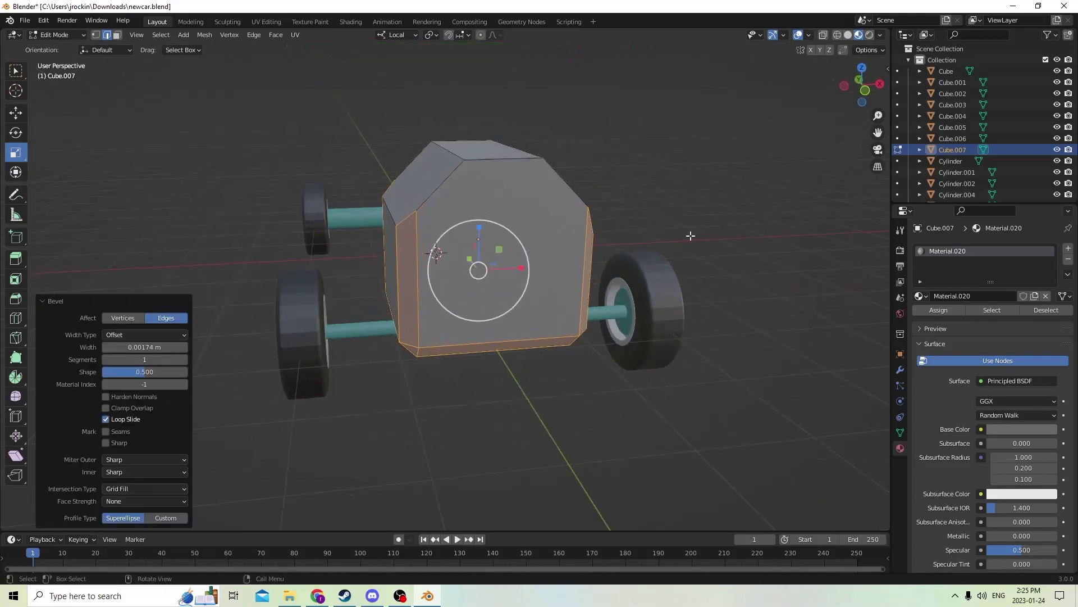
middle_click_drag(691, 234, 729, 223)
Raise the segment count of the lower-edge bevel to 4 and inspect the block from several sides.
left_click(185, 359)
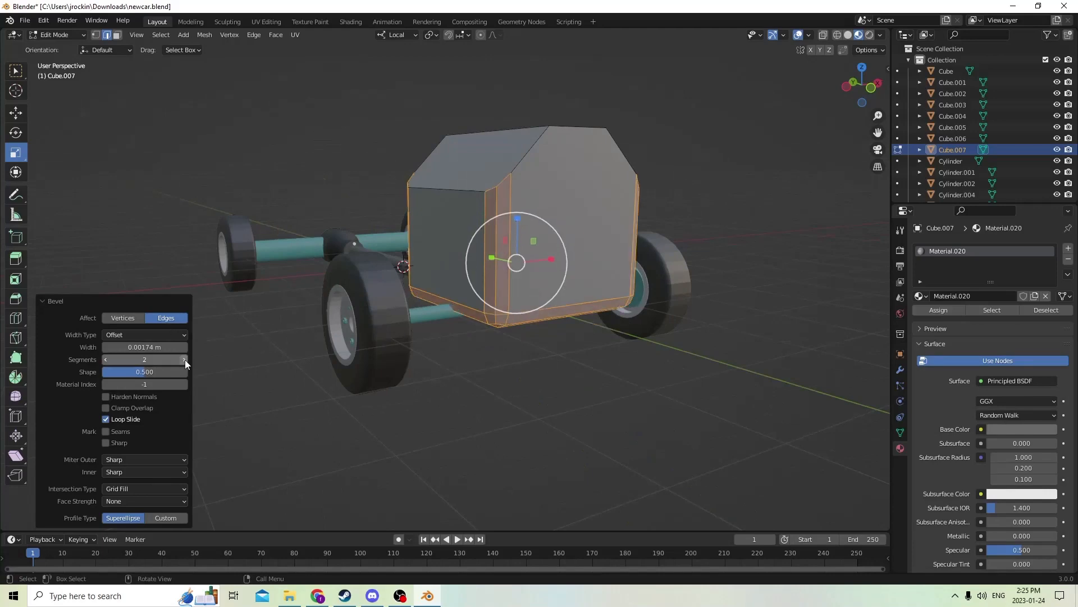
left_click(185, 359)
left_click(184, 360)
middle_click_drag(338, 240, 395, 258)
middle_click_drag(144, 99, 875, 83)
left_click_drag(874, 87, 859, 83)
Undo the four-segment bevel on the engine block's lower edges.
left_click(43, 21)
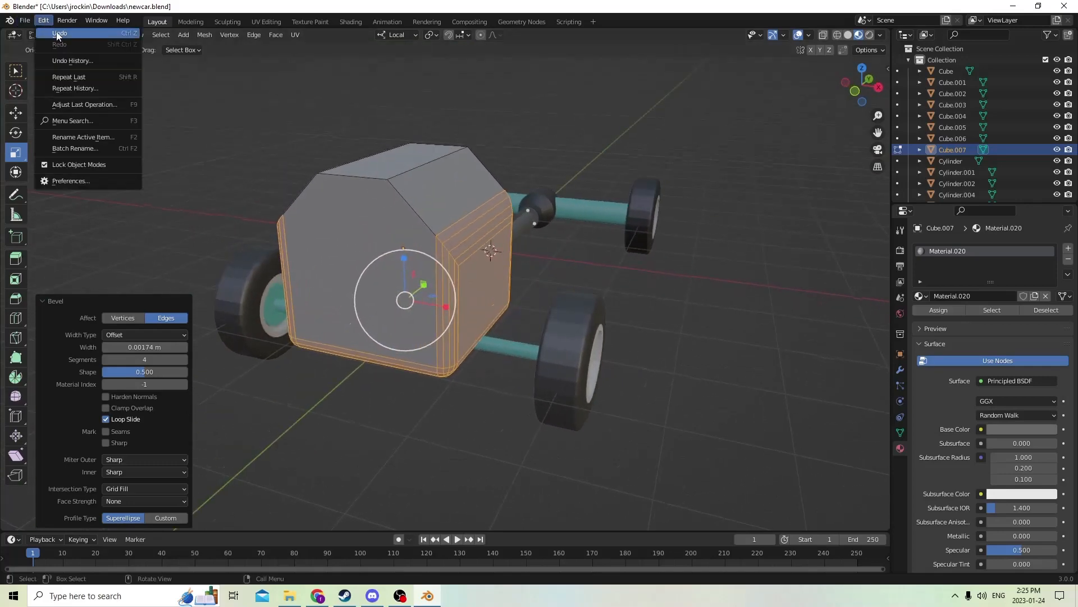
left_click(55, 32)
middle_click_drag(217, 113, 238, 122)
middle_click_drag(728, 252, 450, 234)
Scale the whole engine block down uniformly in two passes, the second by 0.614, and lower it about 0.0023 m toward the front axle.
key("Tab")
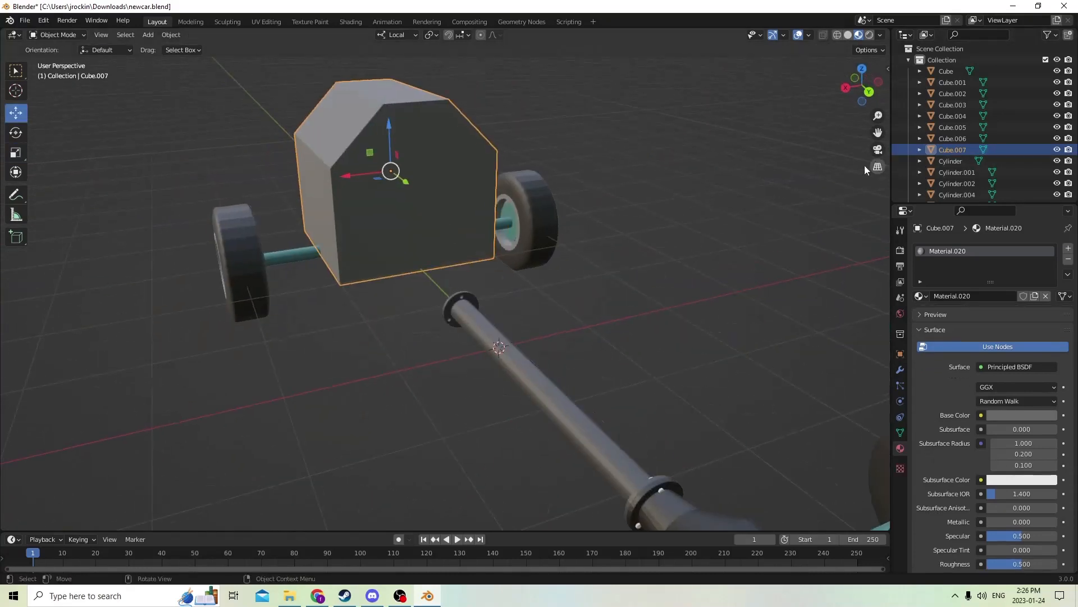
key("s")
left_click(612, 162)
middle_click_drag(612, 162, 574, 156)
key("s")
left_click(477, 139)
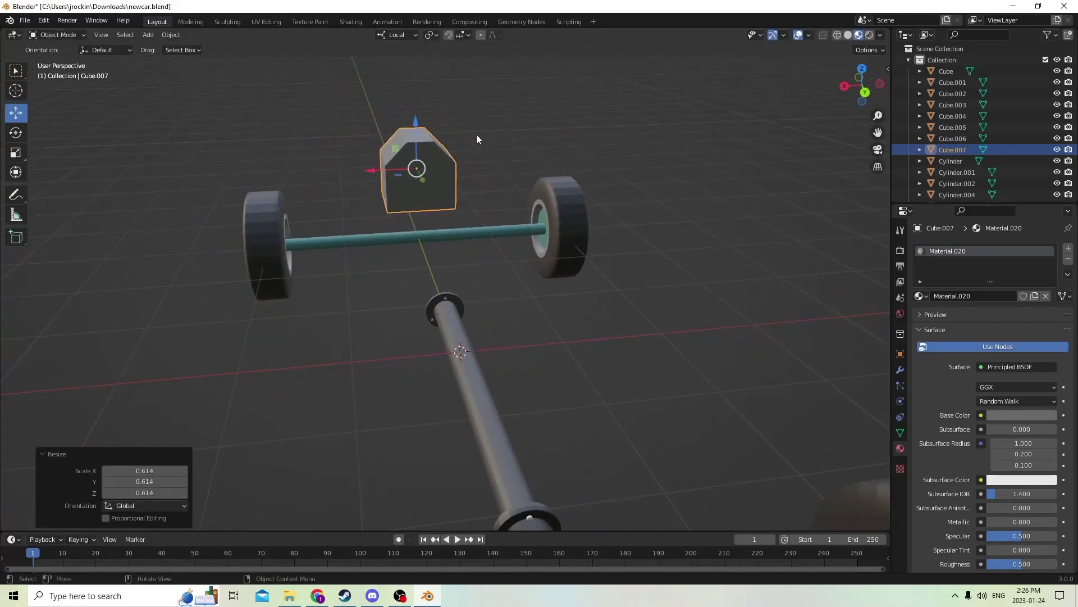
left_click_drag(416, 122, 416, 124)
middle_click_drag(427, 129, 685, 180)
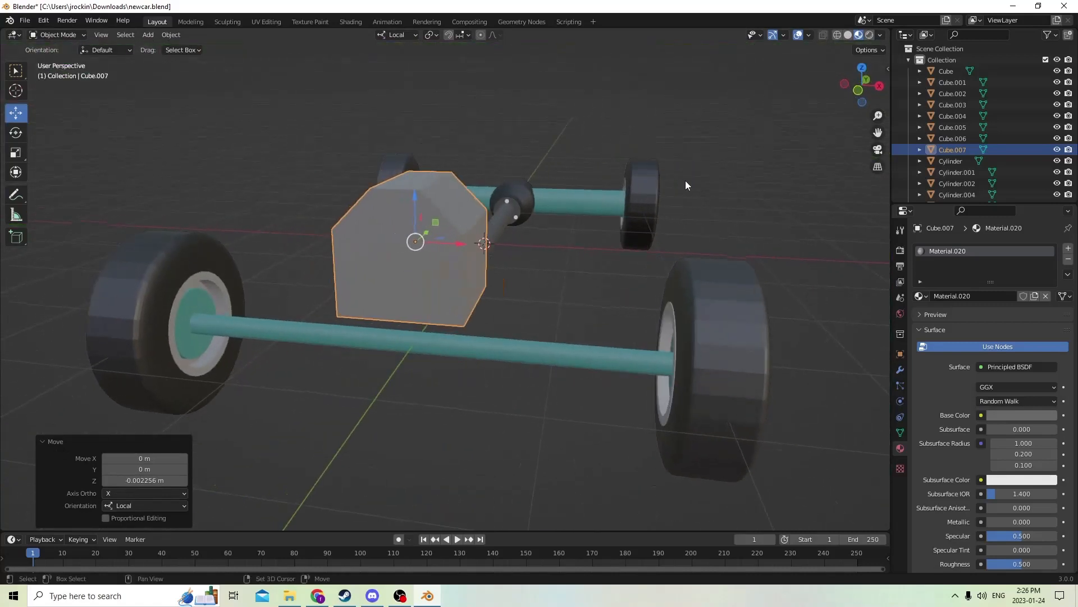
Add a 0.02 m cube and move it about 0.028 m along negative Y to the engine block.
key("shift+a")
mouse_move(665, 183)
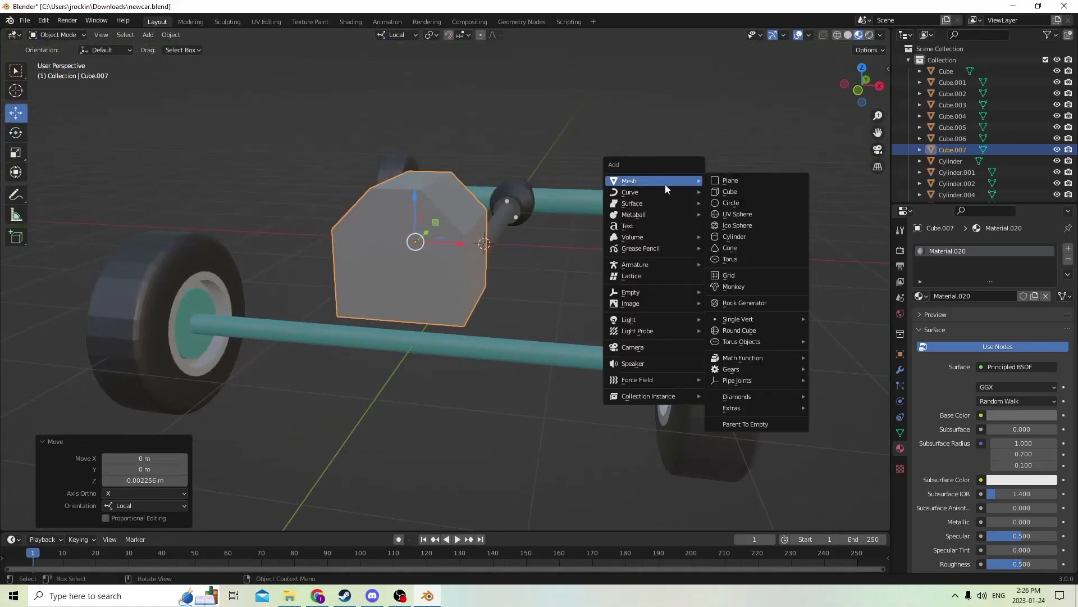
left_click(744, 194)
middle_click_drag(743, 194, 588, 197)
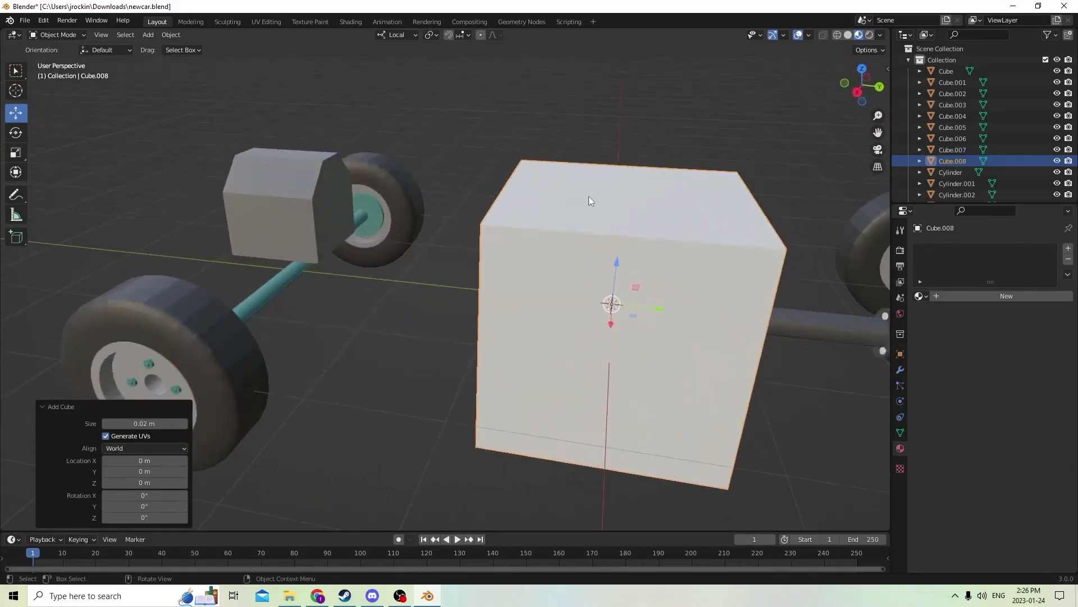
middle_click_drag(580, 294, 612, 292)
left_click_drag(662, 302, 365, 224)
middle_click_drag(365, 224, 397, 257)
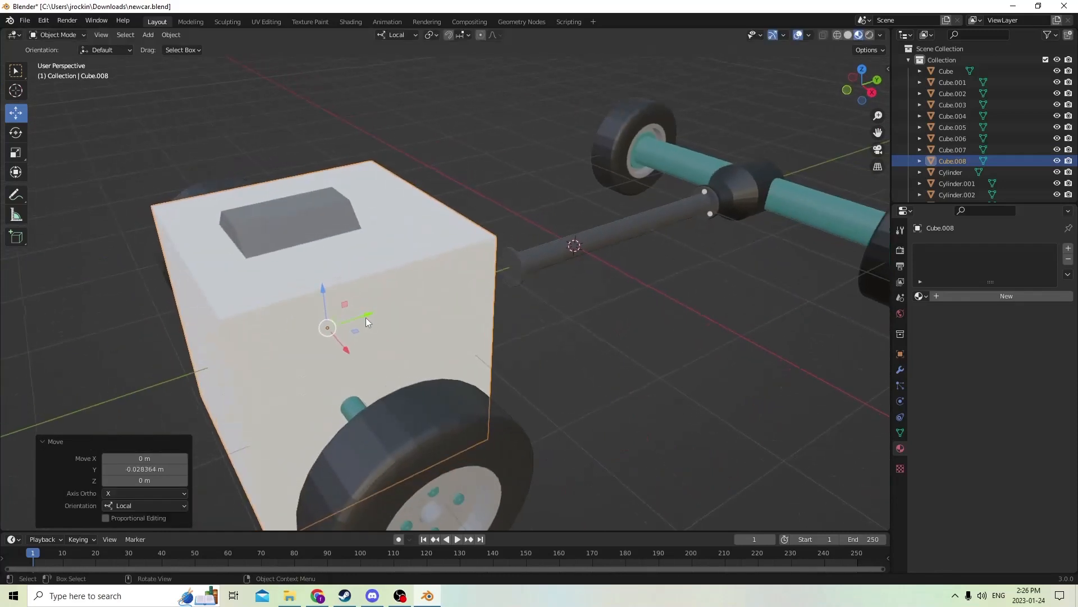
Move the added cube about 0.0163 m farther along negative Y so it clears the engine block.
left_click_drag(365, 318, 370, 319)
middle_click_drag(371, 318, 611, 334)
left_click_drag(532, 281, 702, 278)
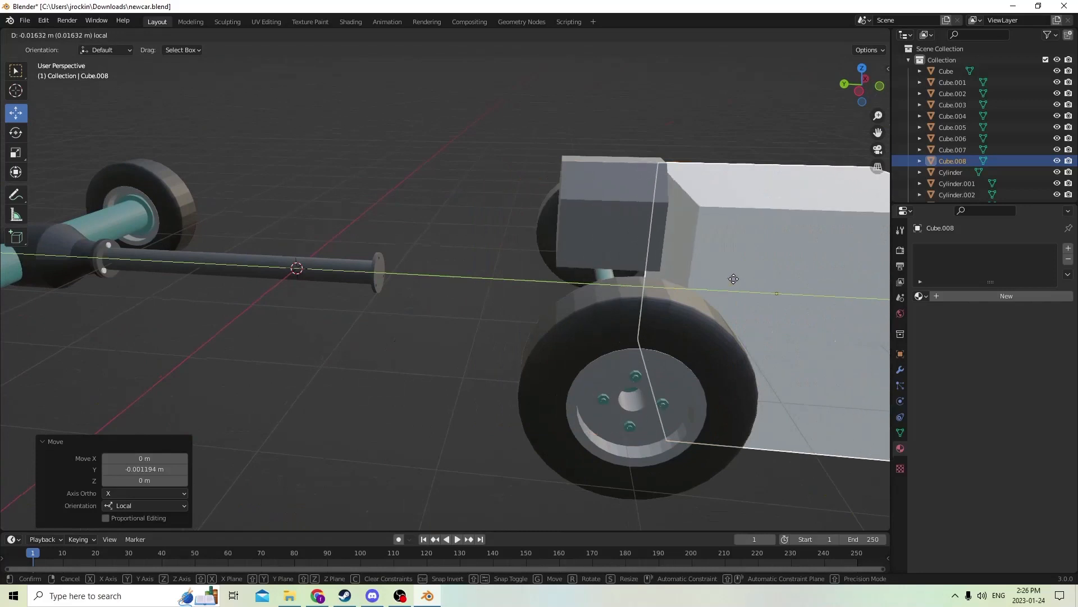
middle_click_drag(702, 278, 641, 288)
Scale the added cube down uniformly and raise it above the front axle.
key("s")
left_click(656, 295)
left_click_drag(636, 288, 637, 226)
middle_click_drag(628, 227, 558, 245)
Duplicate the cube and move the copy about 0.0105 m along negative X, beside the original.
key("shift+d")
right_click(727, 236)
scroll(556, 246, "up", 1)
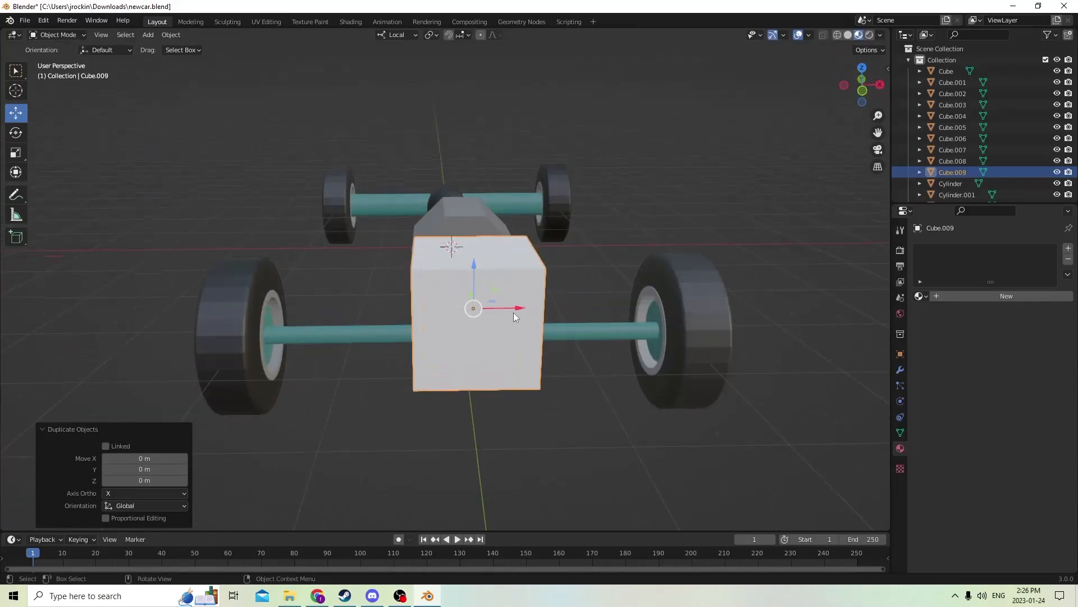
left_click_drag(514, 312, 353, 303)
middle_click_drag(352, 303, 359, 261)
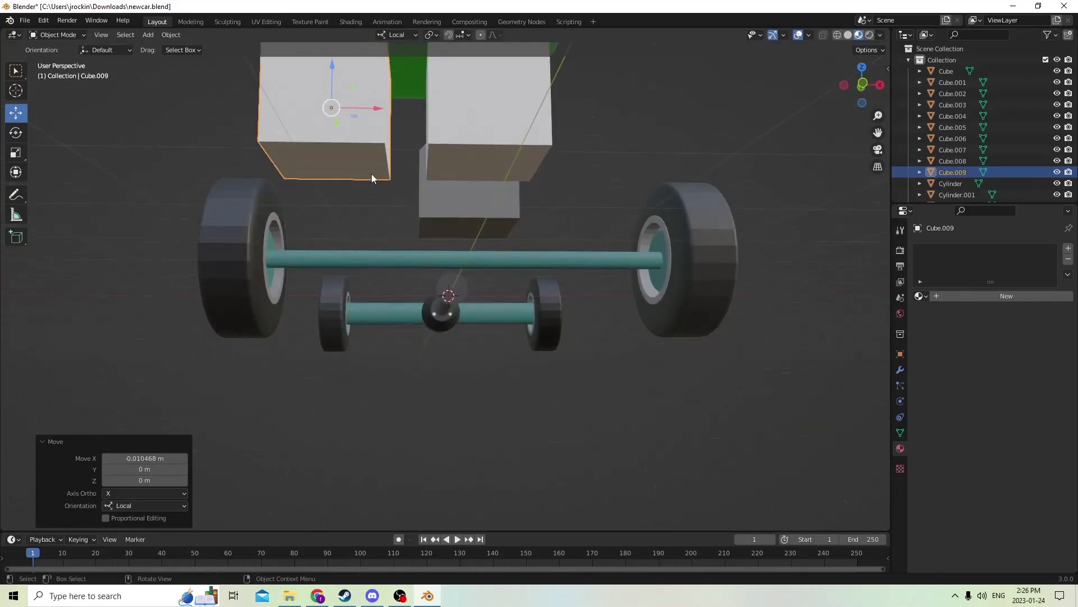
Bevel the duplicate cube's lower inner edge with a width of 0.013 m and 4 segments.
key("Tab")
left_click(386, 163)
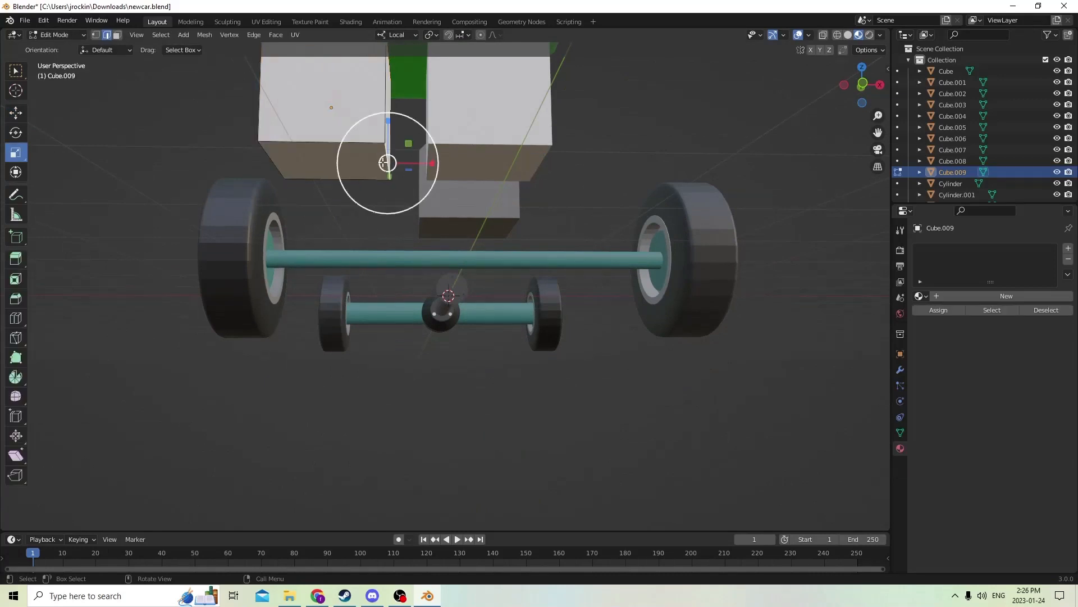
middle_click_drag(386, 163, 484, 301)
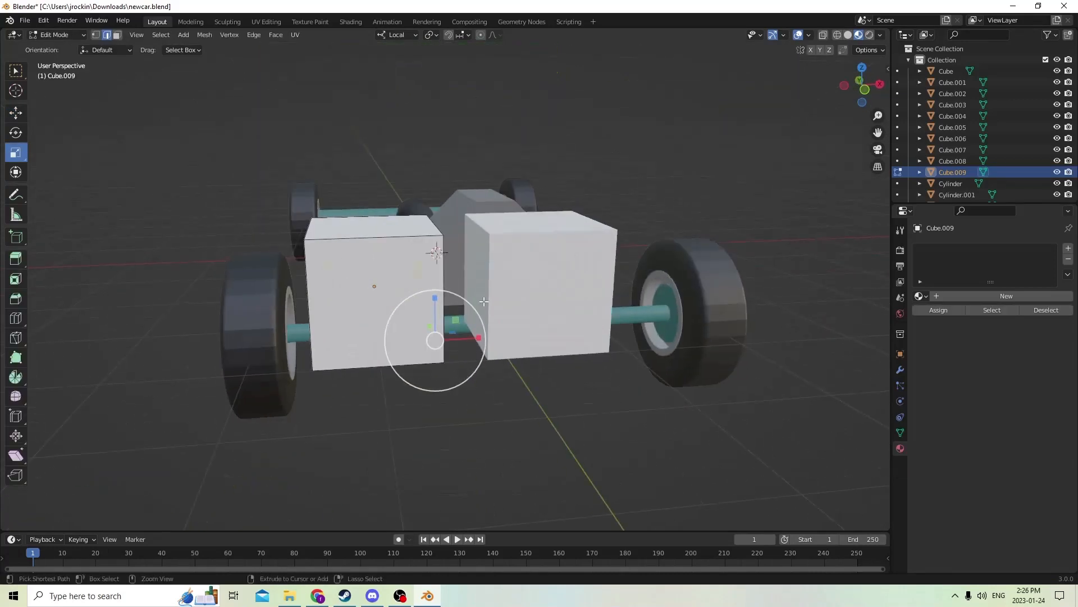
key("ctrl+b")
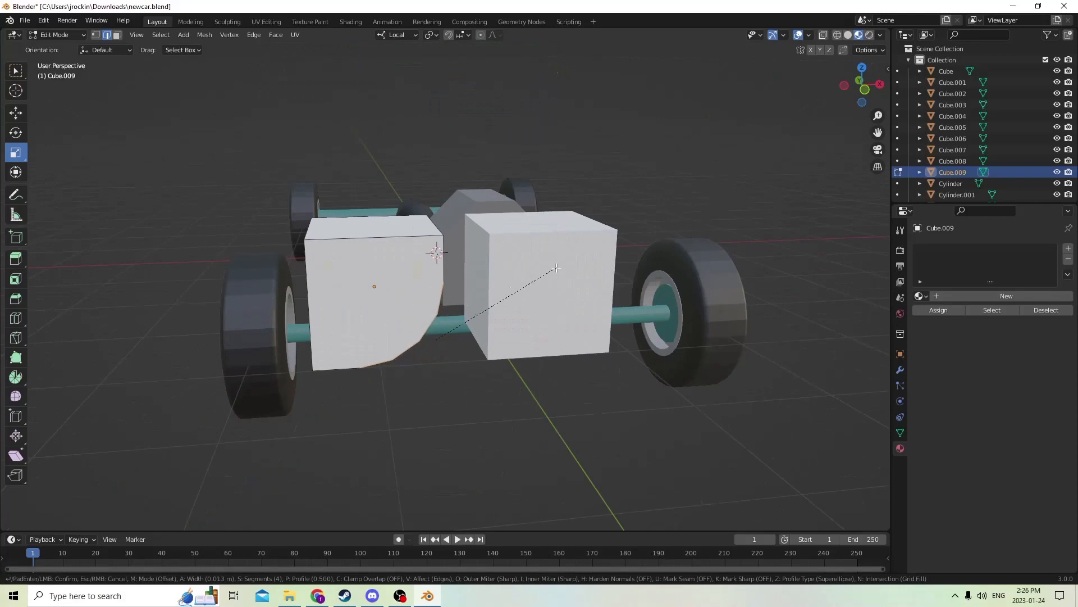
left_click(556, 268)
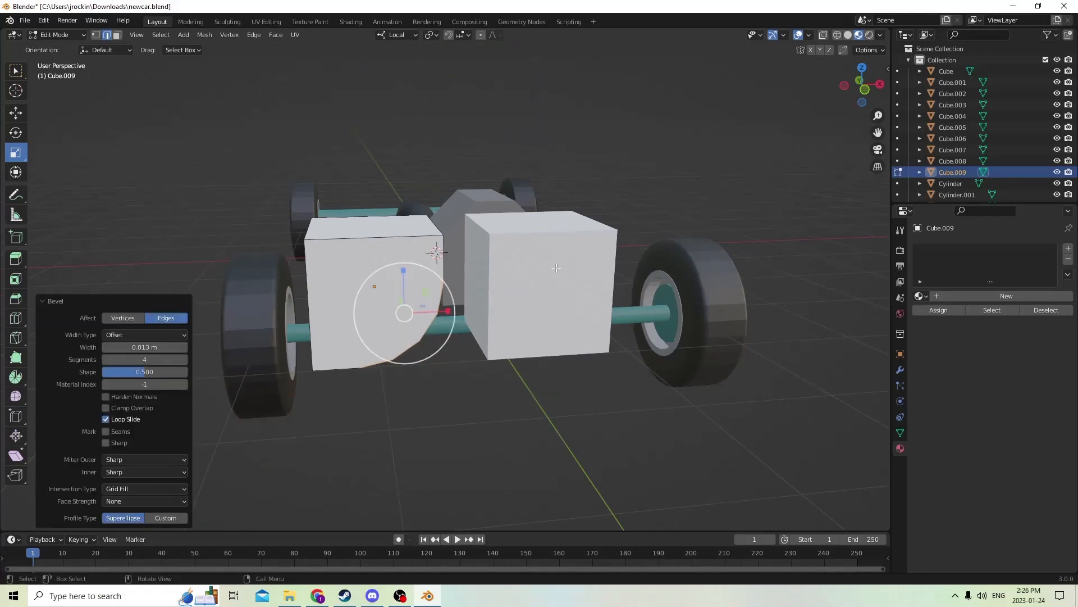
Reduce the lower-edge bevel to 1 segment and inspect the flat chamfer.
left_click(104, 360)
left_click(104, 360)
left_click(104, 360)
mouse_move(376, 295)
middle_mouse_down()
mouse_move(378, 267)
mouse_move(387, 295)
middle_mouse_up()
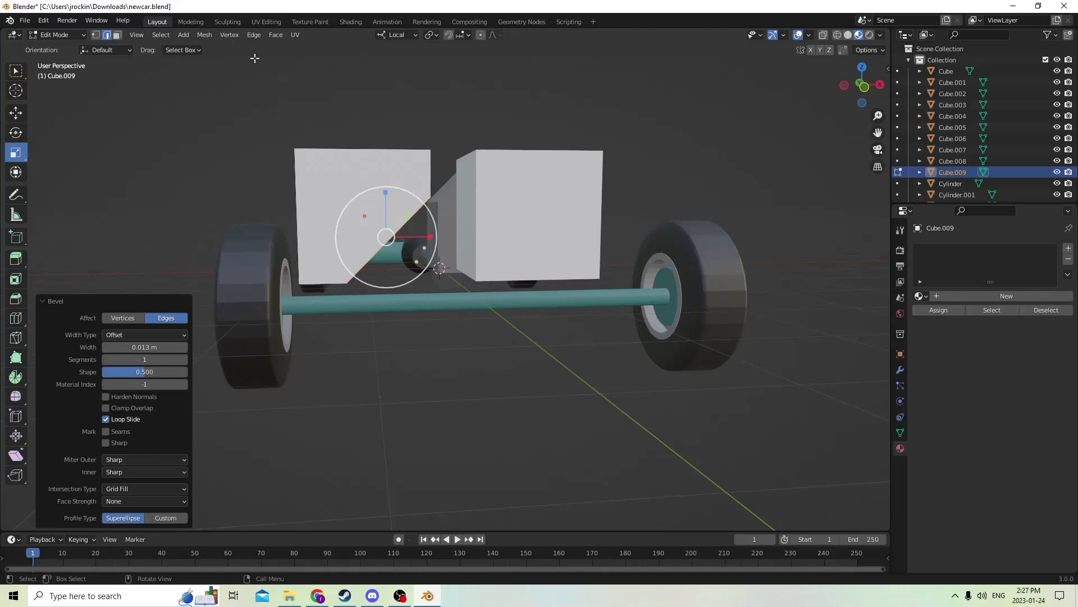
middle_click_drag(254, 58, 323, 191)
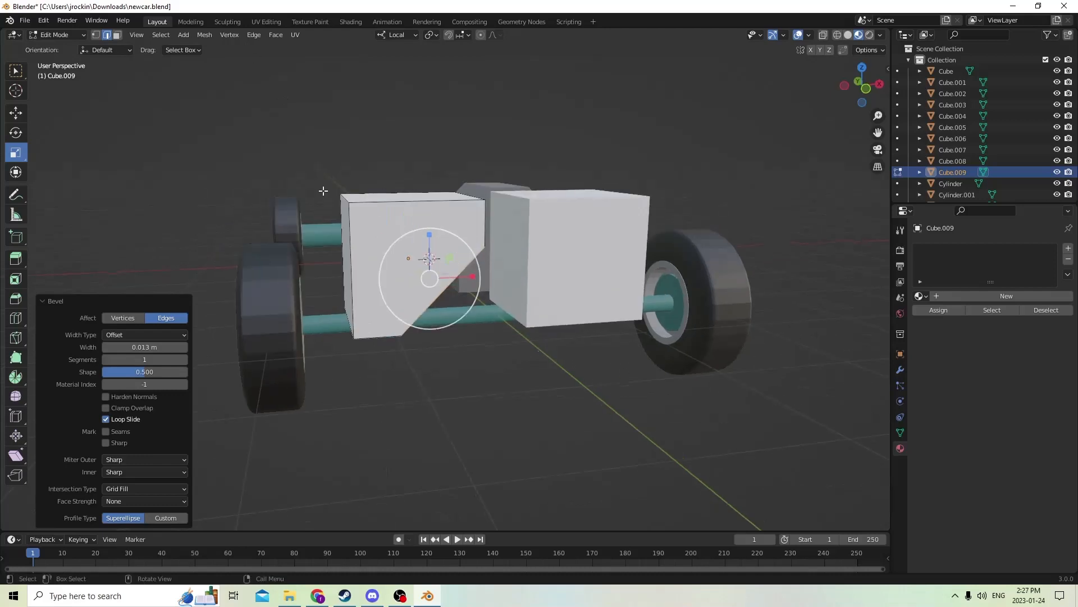
Undo the bevel on the duplicate cube's lower edge and clear the edge selection.
left_click(43, 21)
left_click(47, 32)
middle_click_drag(327, 133, 397, 256)
key("Tab")
key("Tab")
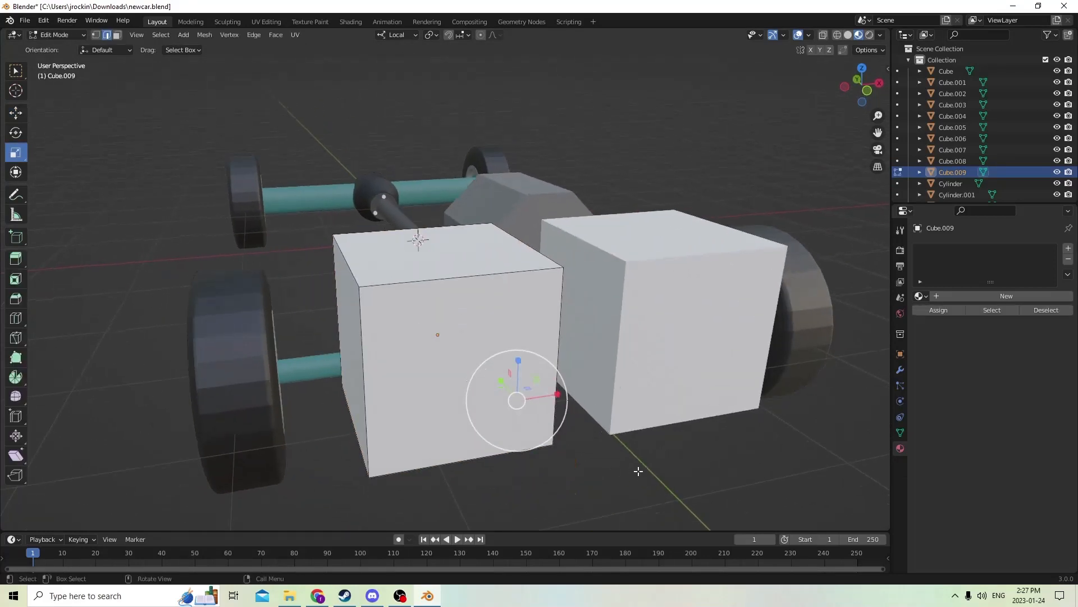
left_click(607, 451)
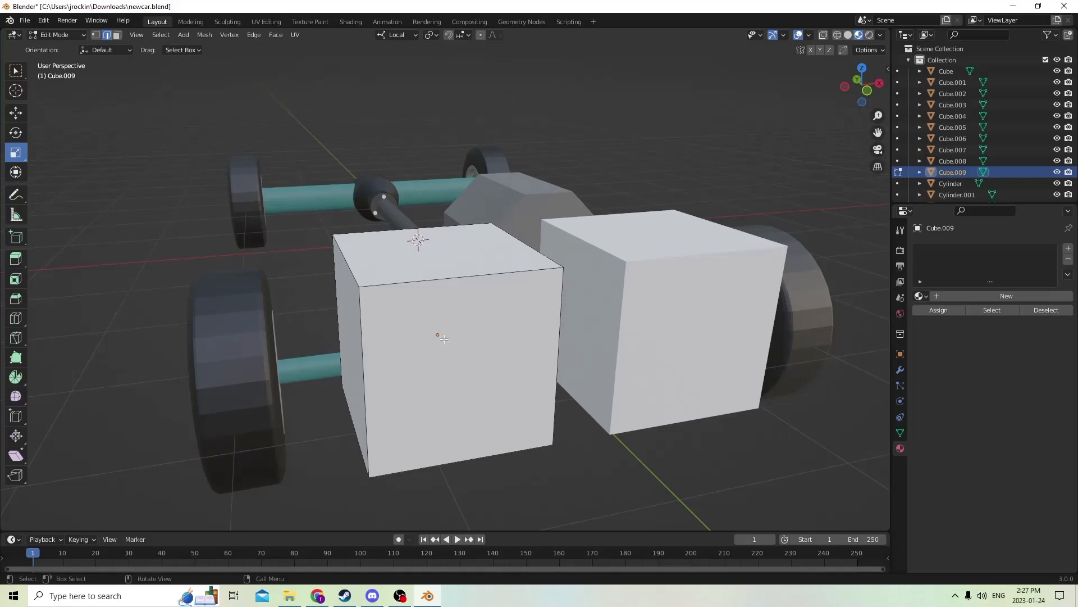
middle_click_drag(441, 334, 421, 315)
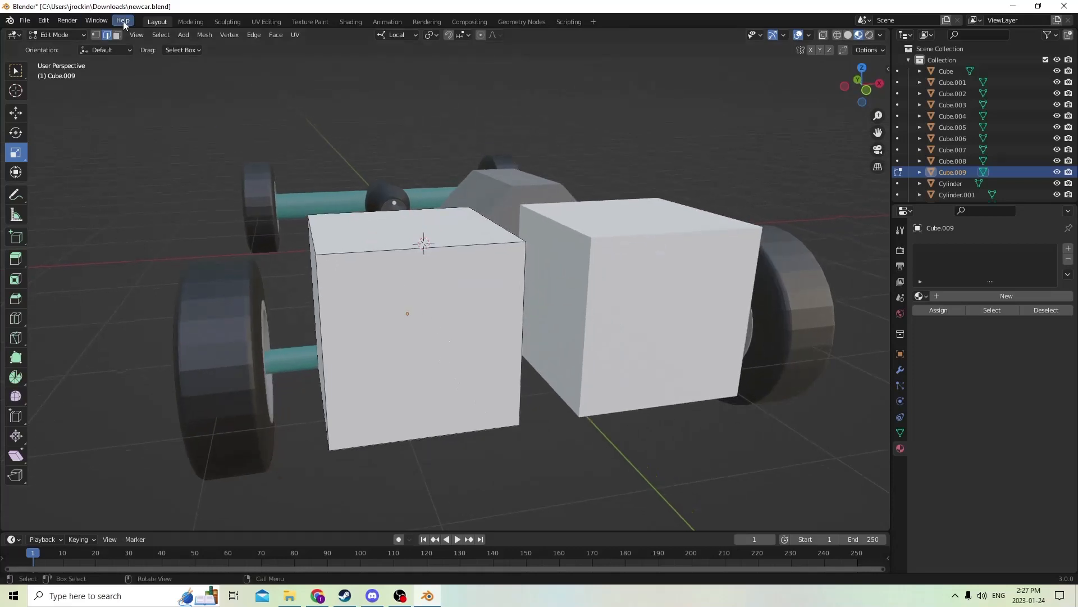
Select the duplicate cube's edges except those around its base and bevel them about 0.0017 m wide.
key("l")
scroll(366, 187, "up", 5)
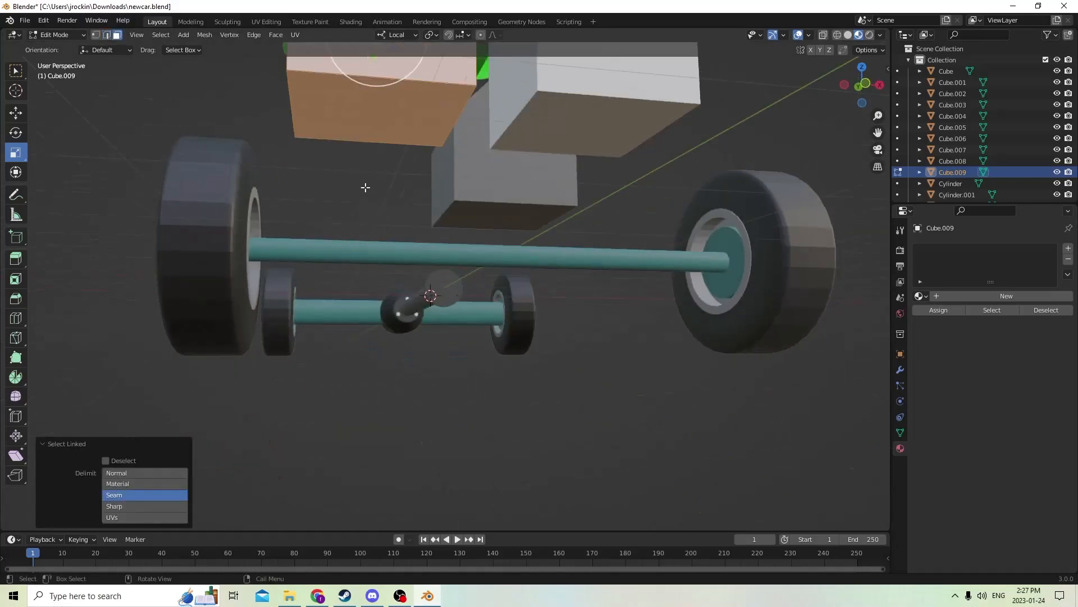
left_click(107, 35)
middle_click_drag(333, 139, 344, 149)
left_click(422, 160)
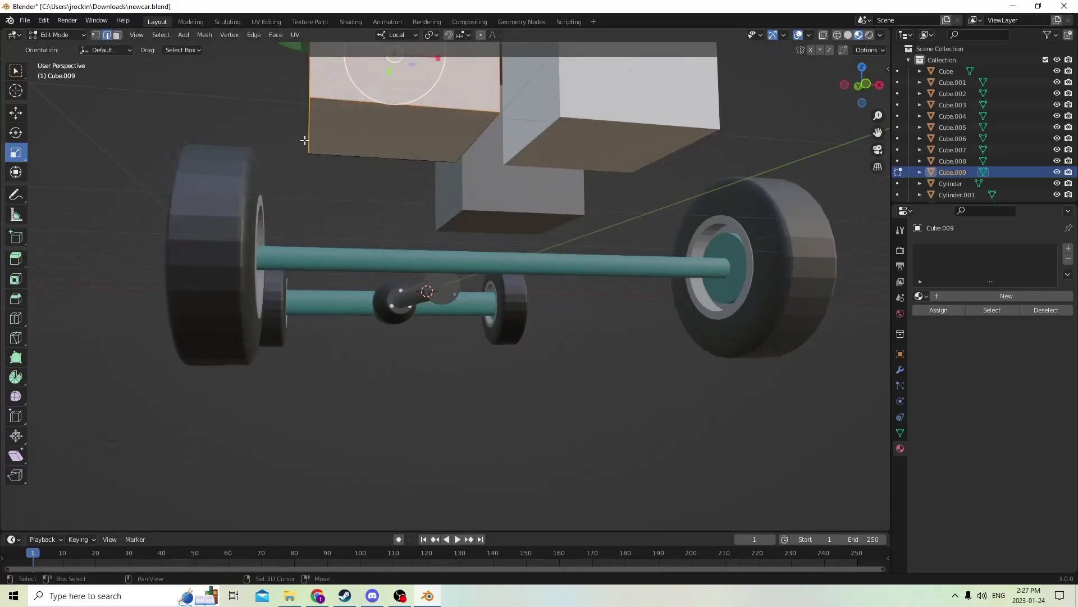
middle_click_drag(331, 113, 418, 163)
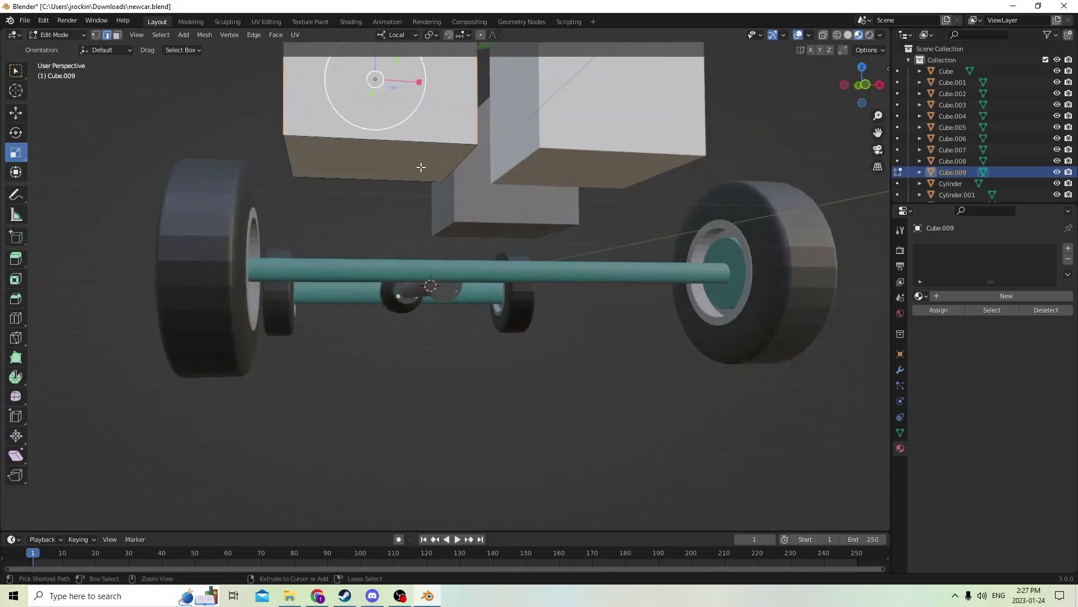
key("ctrl+b")
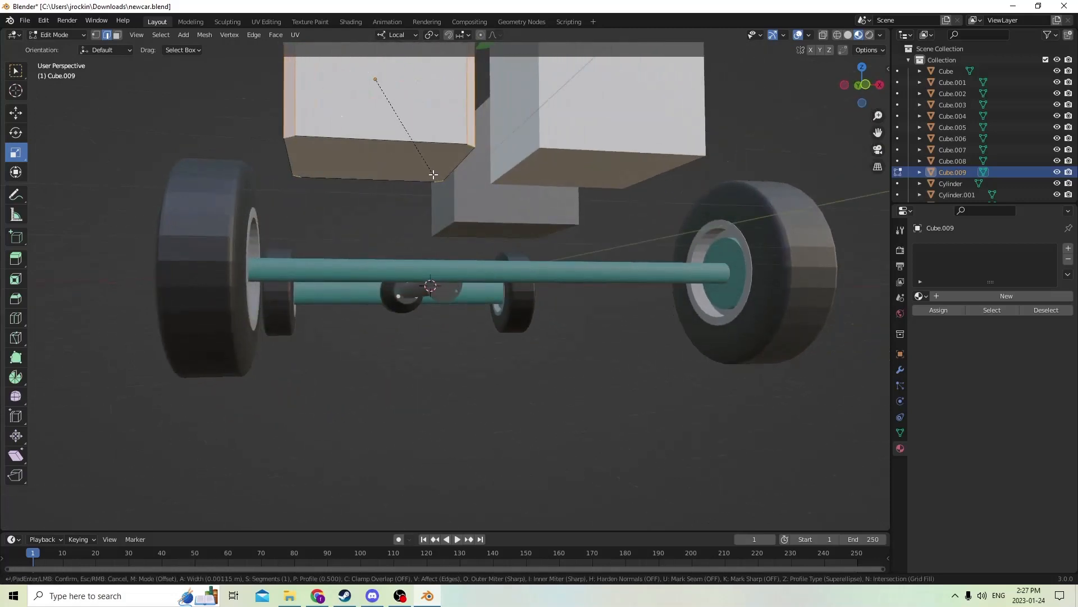
left_click(438, 177)
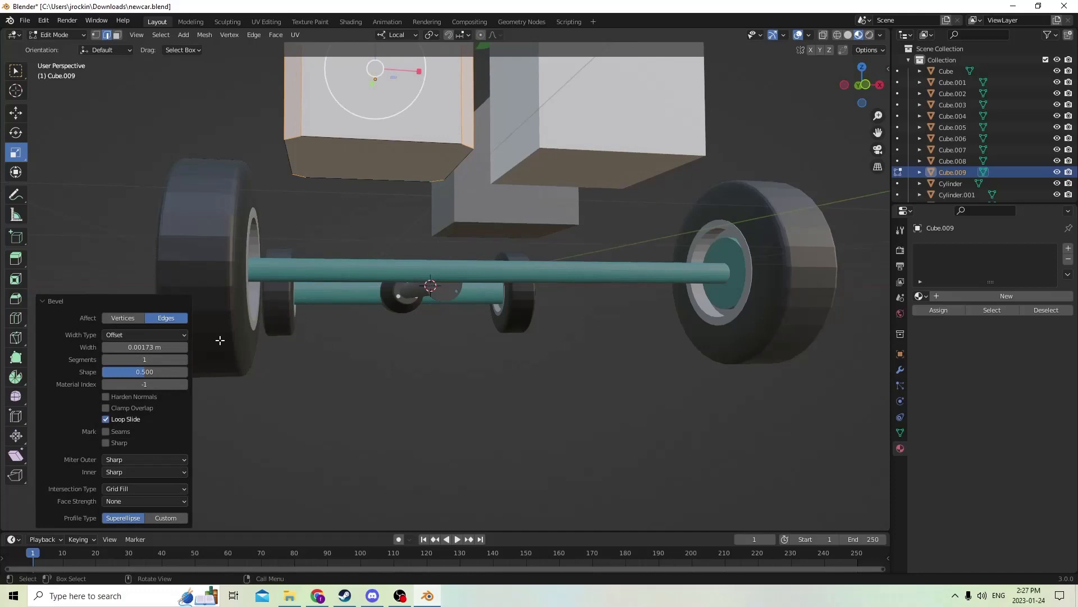
Increase the bevel's segment count beyond 4 to round the duplicate cube's edges, and return to Object Mode.
left_click(184, 359)
left_click(185, 359)
left_click(184, 359)
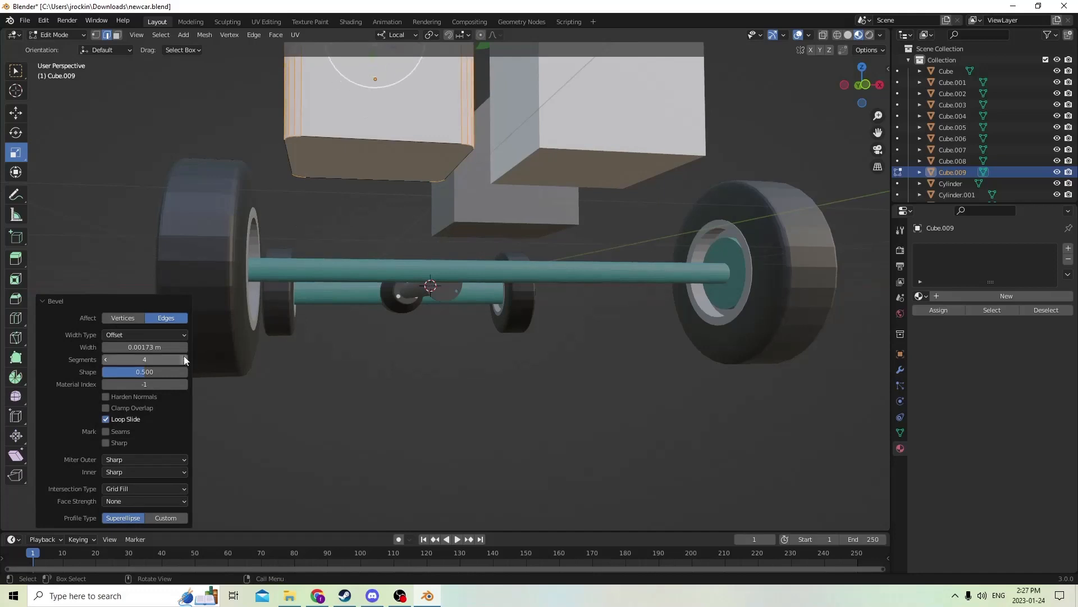
left_click(185, 359)
left_click(184, 359)
middle_click_drag(376, 219, 544, 248)
key("Tab")
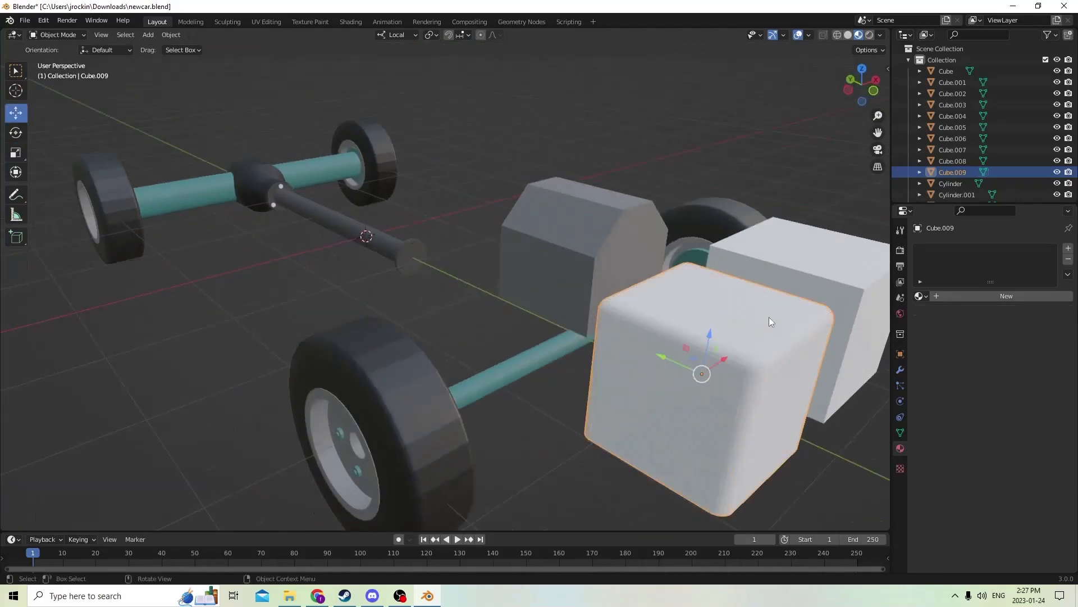
Move the rounded cube about 0.0141 m along positive Y beside the engine block and raise it above the block.
middle_click_drag(770, 317, 696, 294)
left_click_drag(715, 289, 521, 278)
middle_click_drag(521, 278, 365, 217)
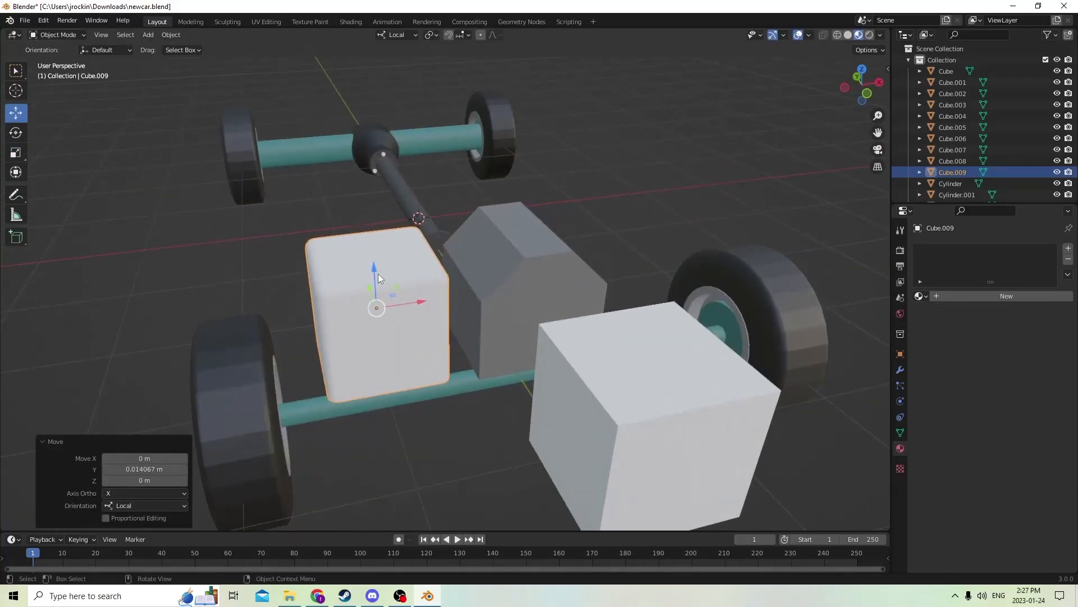
left_click_drag(379, 277, 365, 195)
middle_click_drag(365, 195, 562, 235)
Scale the rounded cube uniformly by 0.529 and move it along positive X over the engine block.
key("s")
left_click(512, 203)
scroll(562, 235, "up", 4)
middle_click_drag(494, 219, 367, 217)
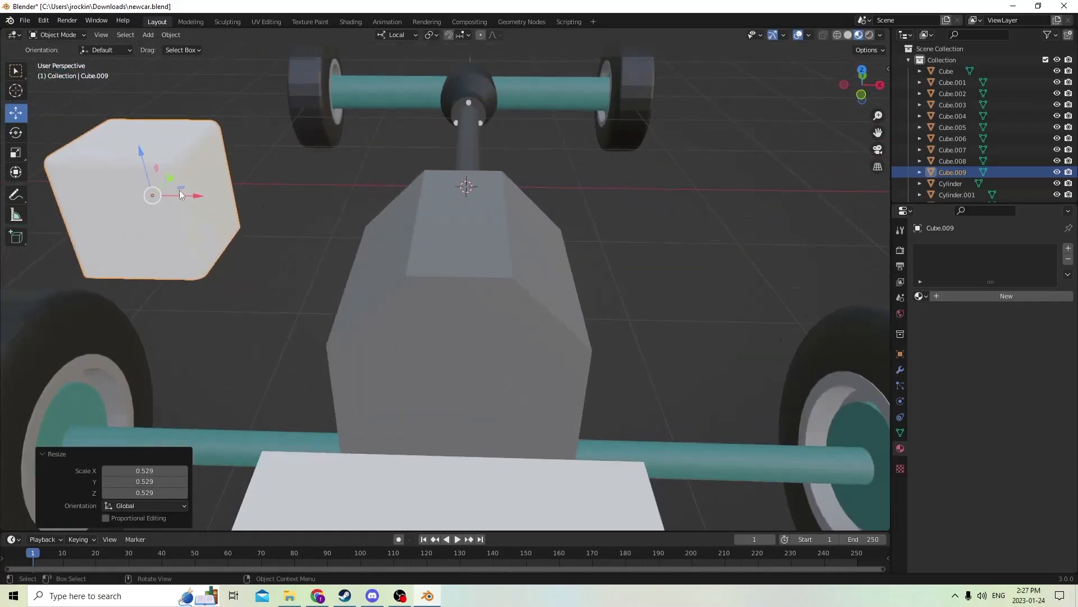
left_click_drag(192, 198, 416, 204)
middle_click_drag(416, 204, 432, 147)
Flatten the rounded cube to 0.556 along local Z and stretch it by 2.724 along local Y.
left_click(15, 152)
left_click_drag(483, 94, 486, 122)
middle_click_drag(487, 121, 571, 234)
scroll(641, 291, "up", 3)
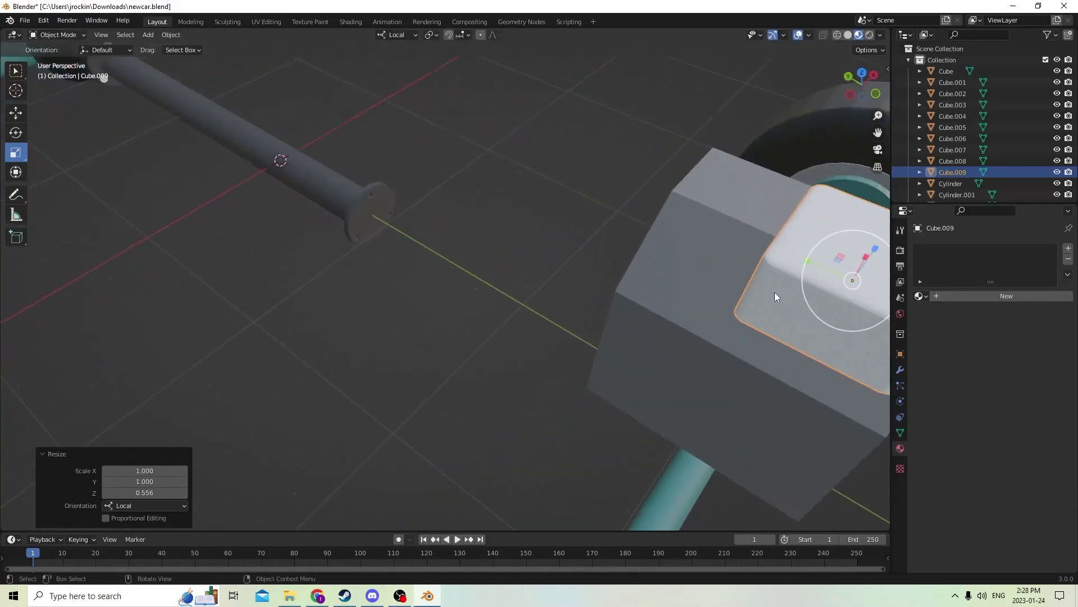
left_click_drag(806, 258, 719, 194)
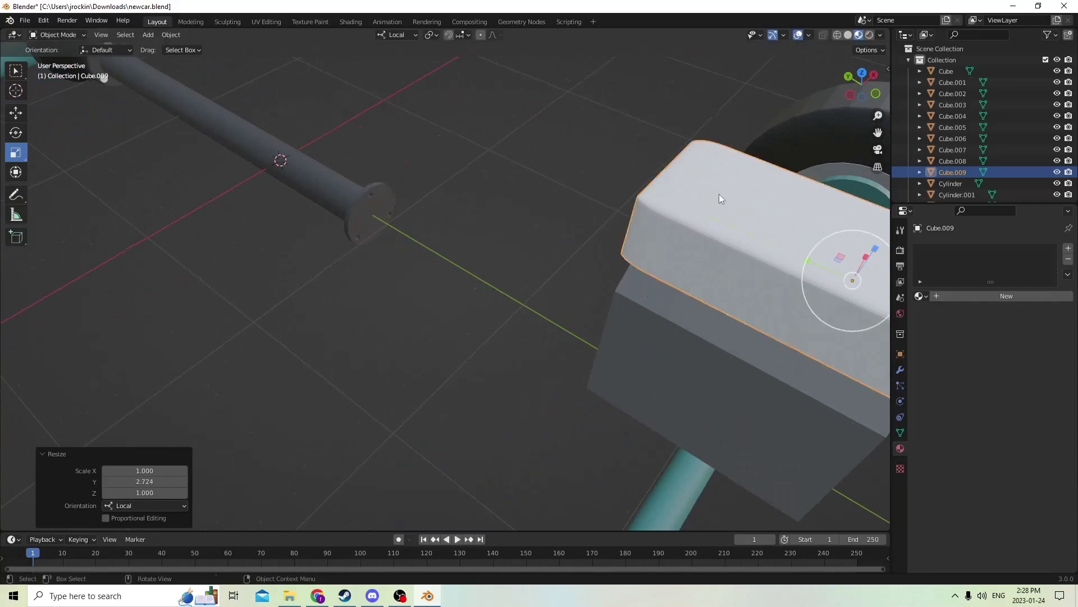
middle_click_drag(718, 194, 671, 161)
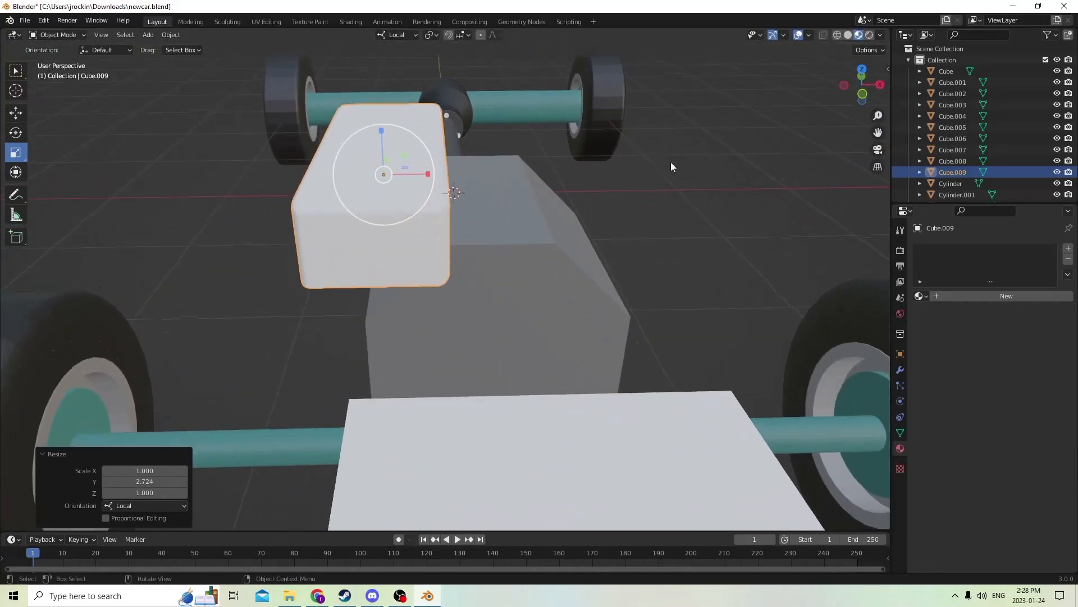
Try a Y rotation of 45° on the rounded block, and set it to -45° instead.
left_click(905, 279)
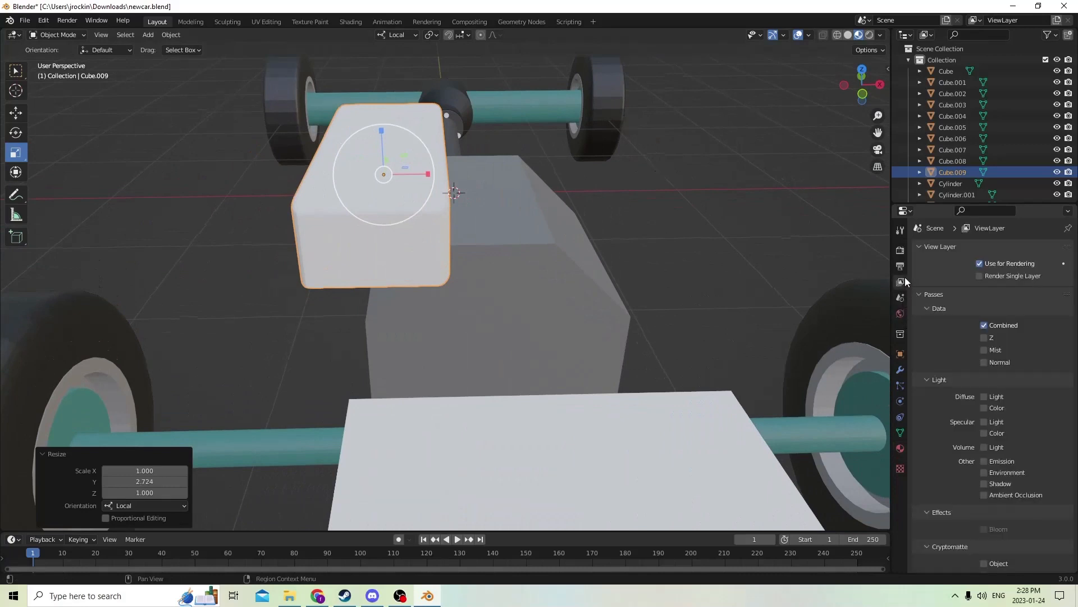
left_click(901, 266)
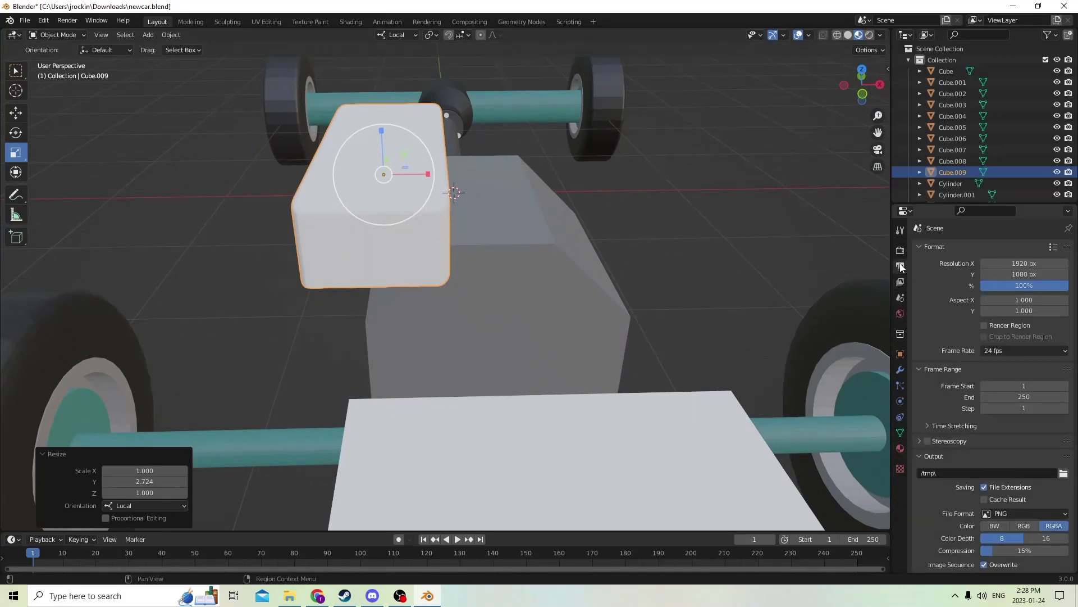
left_click(901, 353)
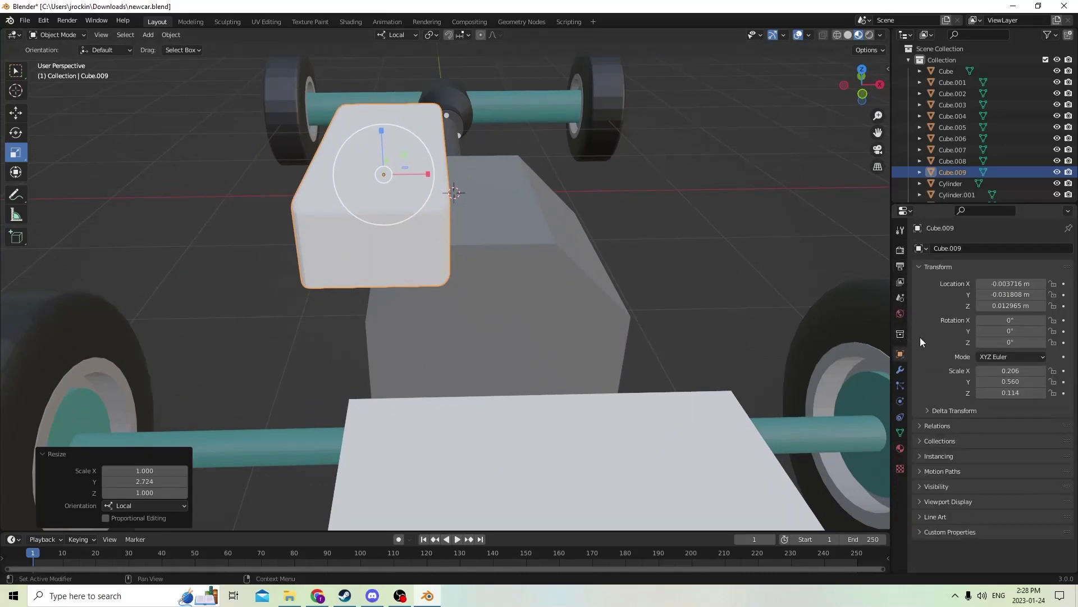
left_click(977, 331)
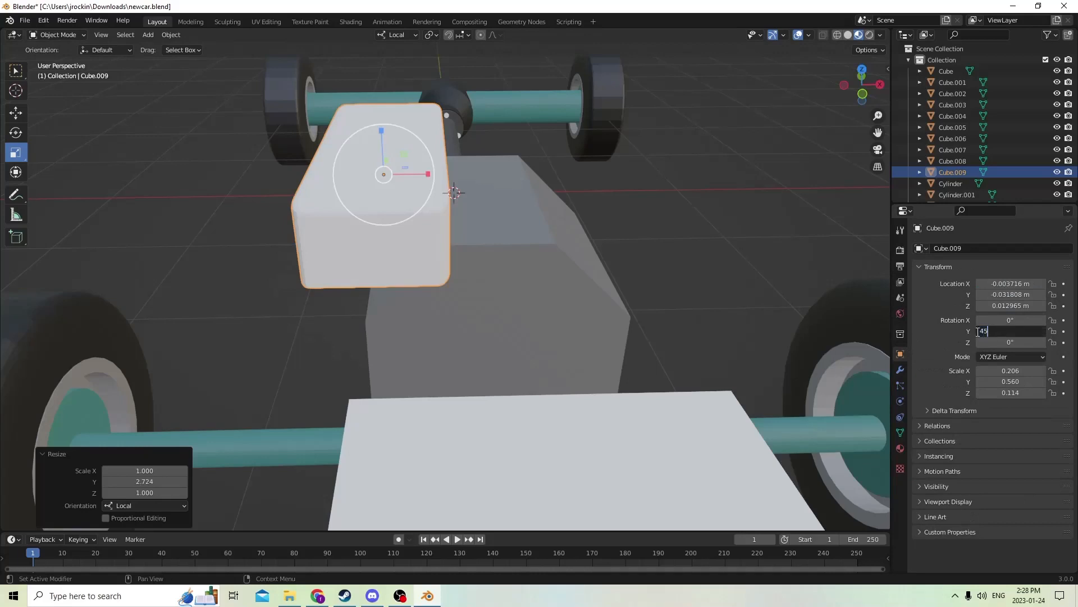
type("45")
key("Return")
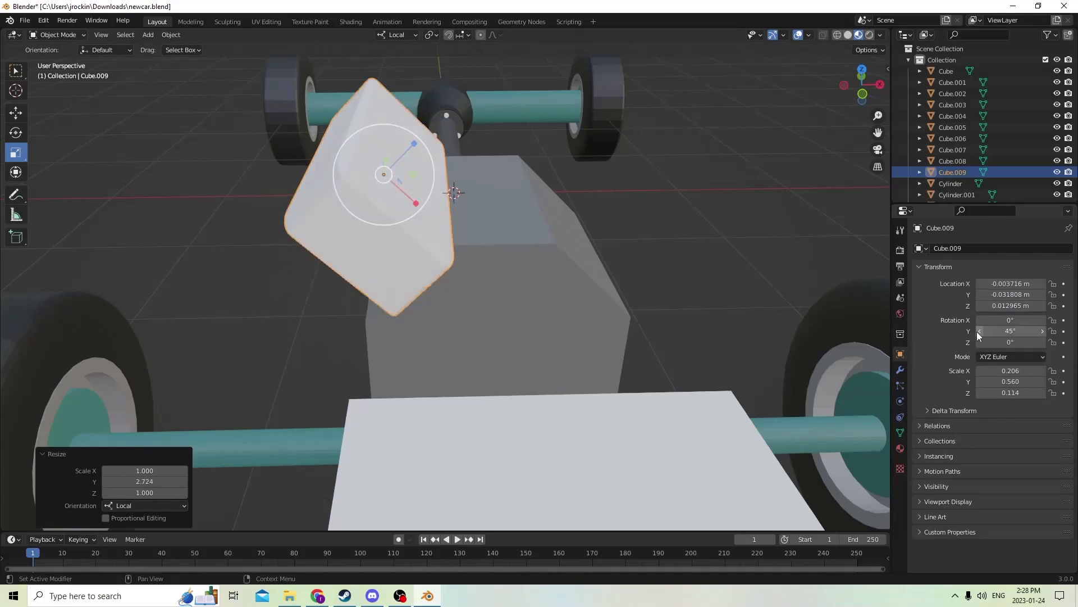
left_click(1014, 333)
type("-45")
key("Return")
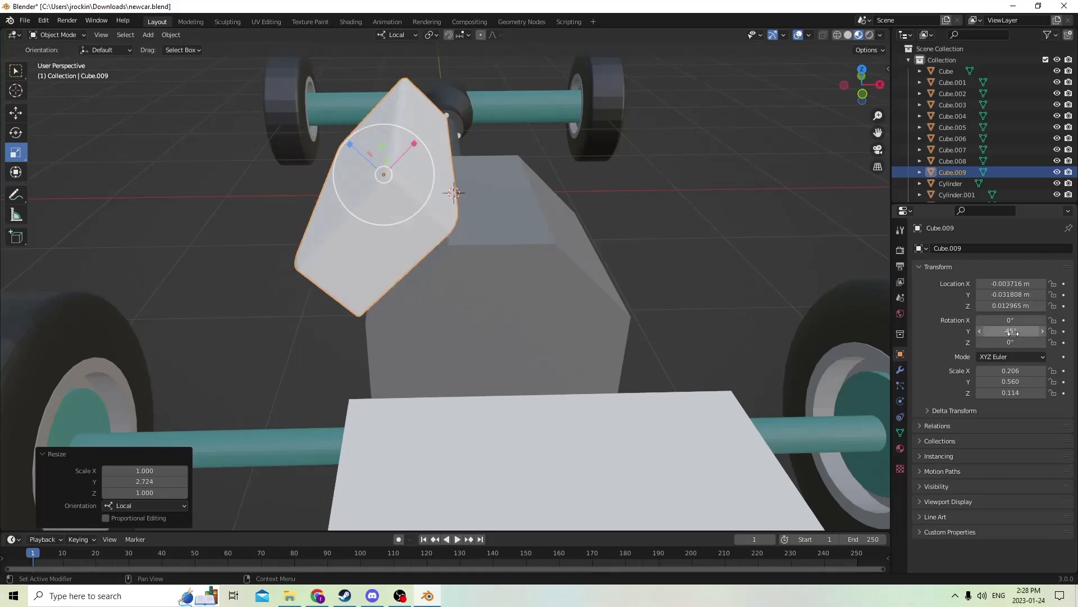
Lower the tilted block along its local Z toward the engine's sloped face and shift it about 0.0013 m along local Y.
mouse_move(649, 238)
middle_mouse_down()
mouse_move(643, 207)
mouse_move(658, 203)
mouse_move(652, 224)
middle_mouse_up()
scroll(651, 224, "down", 4)
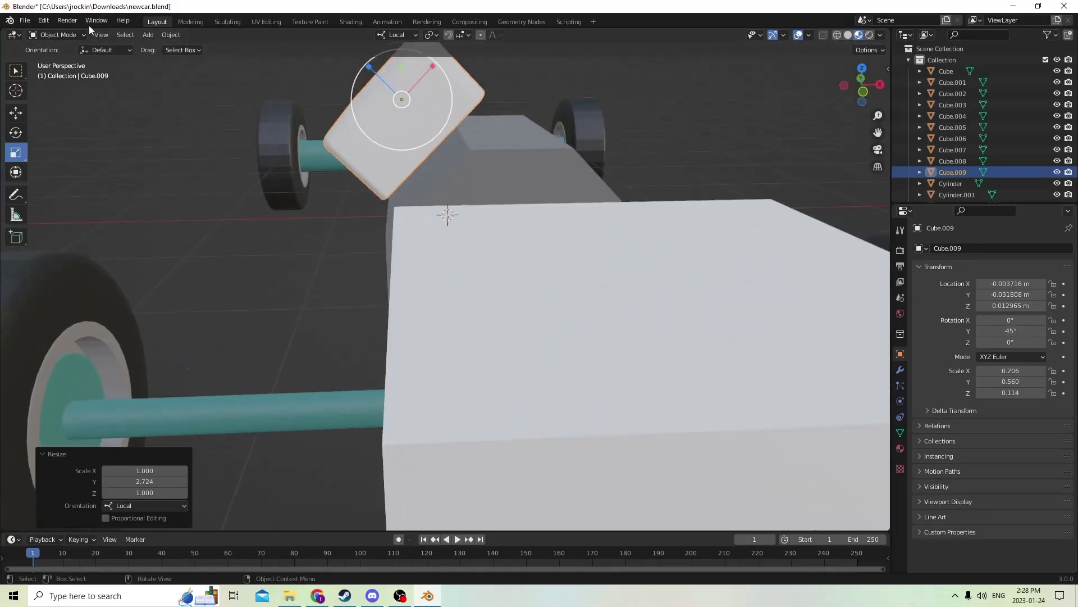
left_click(16, 112)
left_click_drag(370, 59, 396, 86)
middle_click_drag(396, 87, 469, 104)
left_click_drag(722, 140, 672, 134)
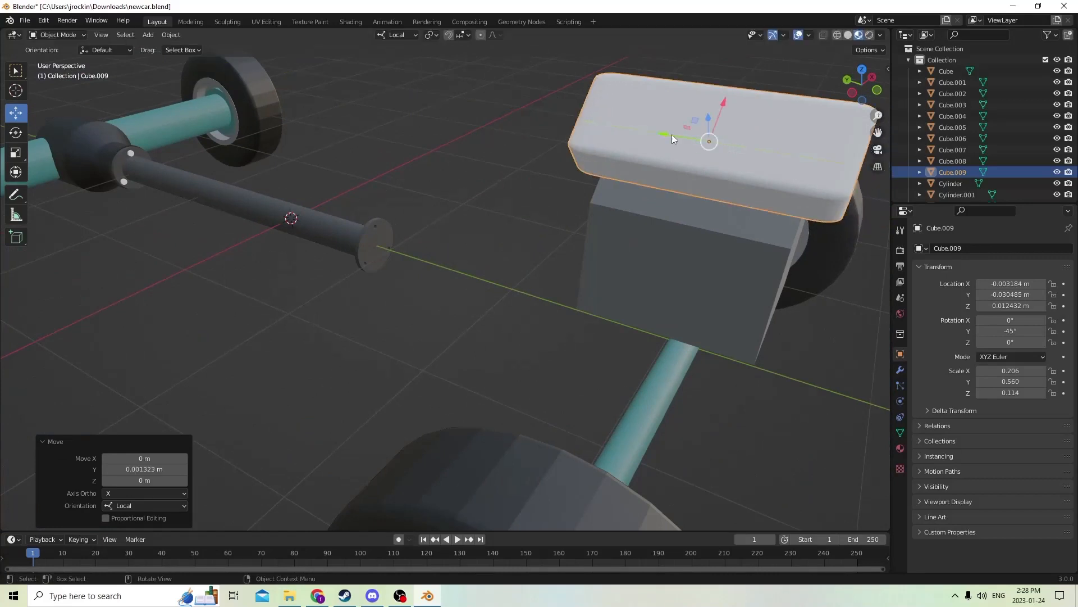
Seat the tilted block on the engine's slope by moving it about -0.0013 m in local X and -0.0002 m in local Z.
middle_click_drag(671, 134, 609, 111)
left_click_drag(437, 77, 419, 116)
middle_click_drag(419, 117, 439, 128)
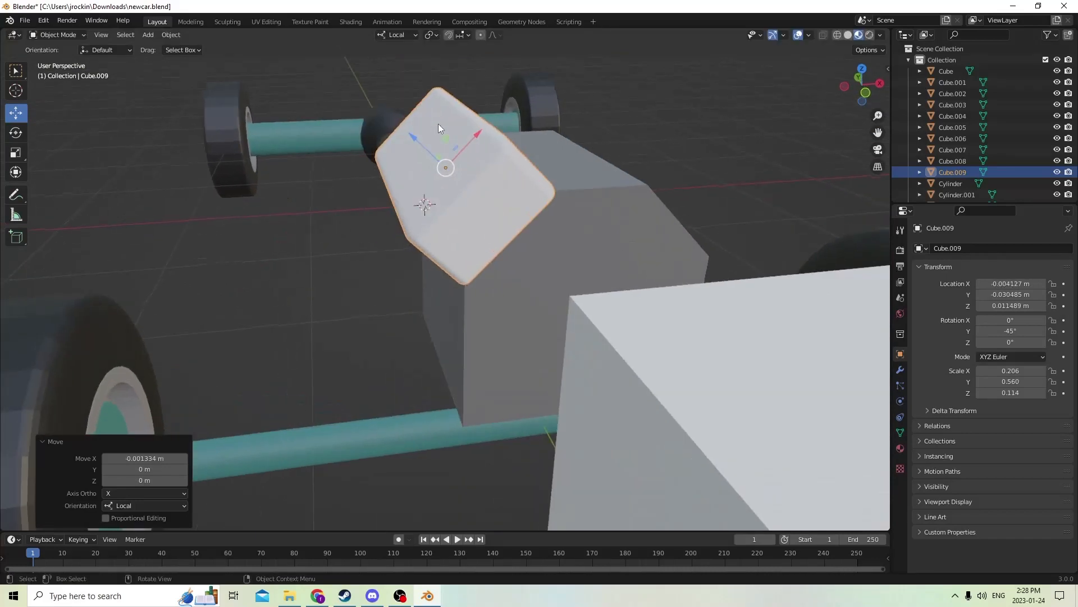
left_click_drag(404, 135, 417, 141)
middle_click_drag(417, 141, 493, 150)
Shorten the tilted block by scaling it to 0.778 along its local Y.
left_click(17, 152)
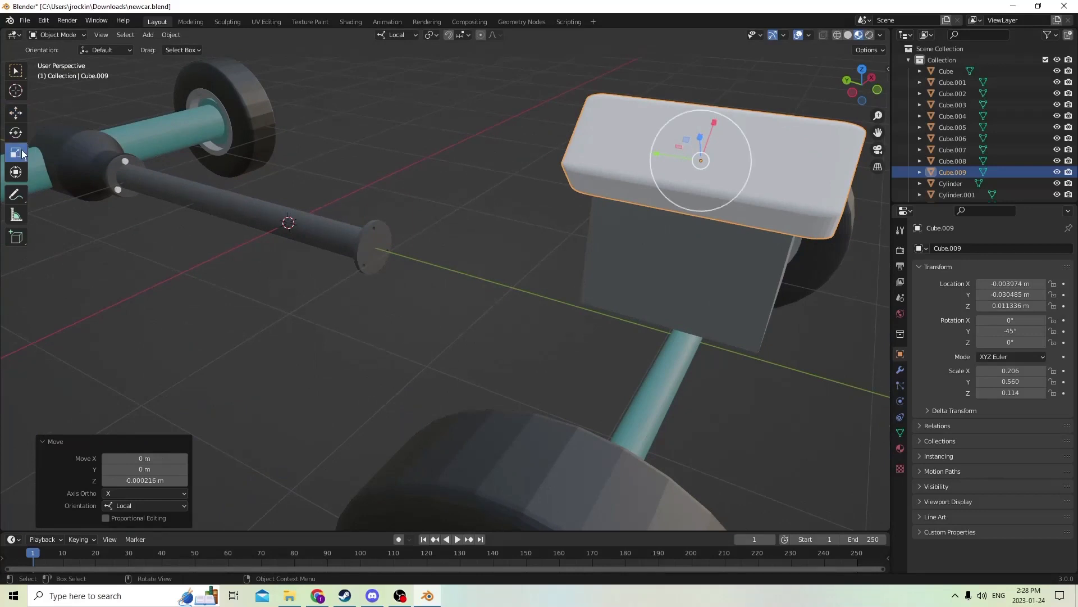
left_click_drag(654, 156, 666, 158)
middle_click_drag(660, 160, 576, 146)
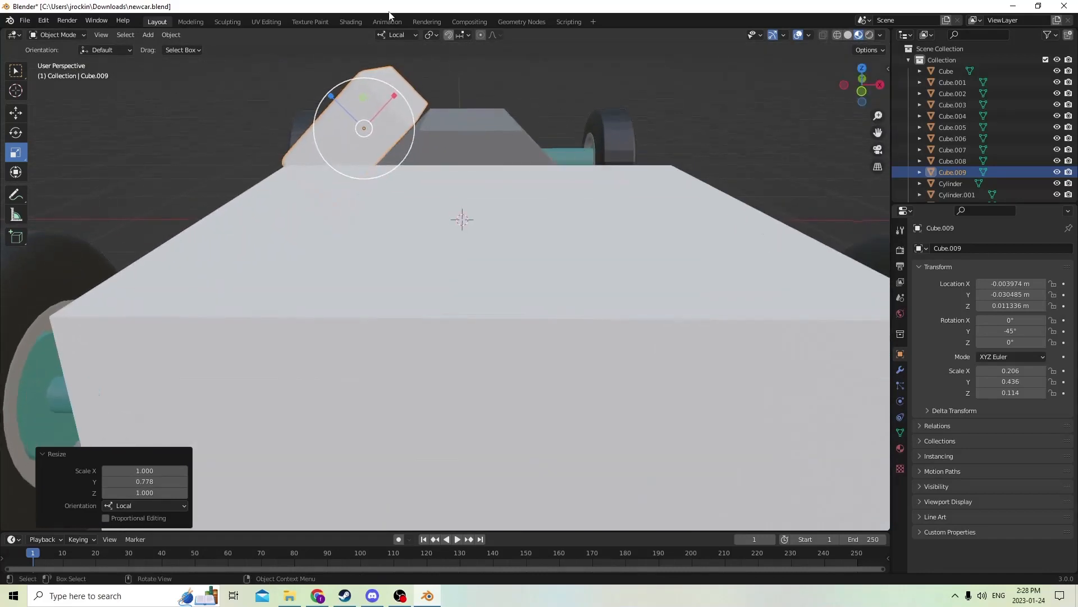
Move the tilted block about -0.0002 m along its local Z, closer to the engine's sloped face.
left_click(15, 112)
scroll(241, 99, "down", 3)
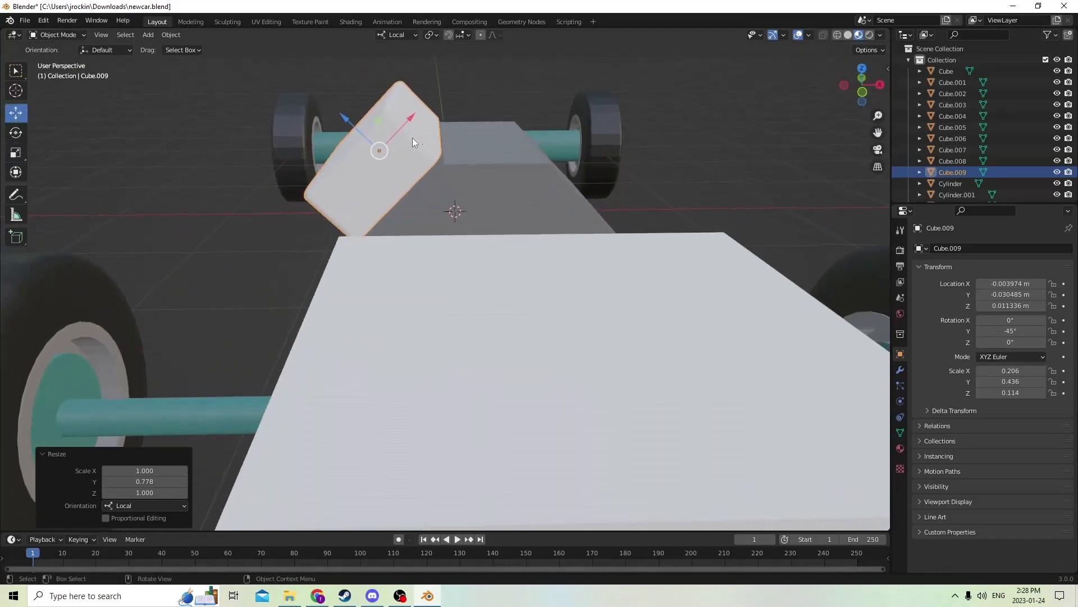
left_click_drag(344, 117, 363, 113)
middle_click_drag(363, 112, 243, 118)
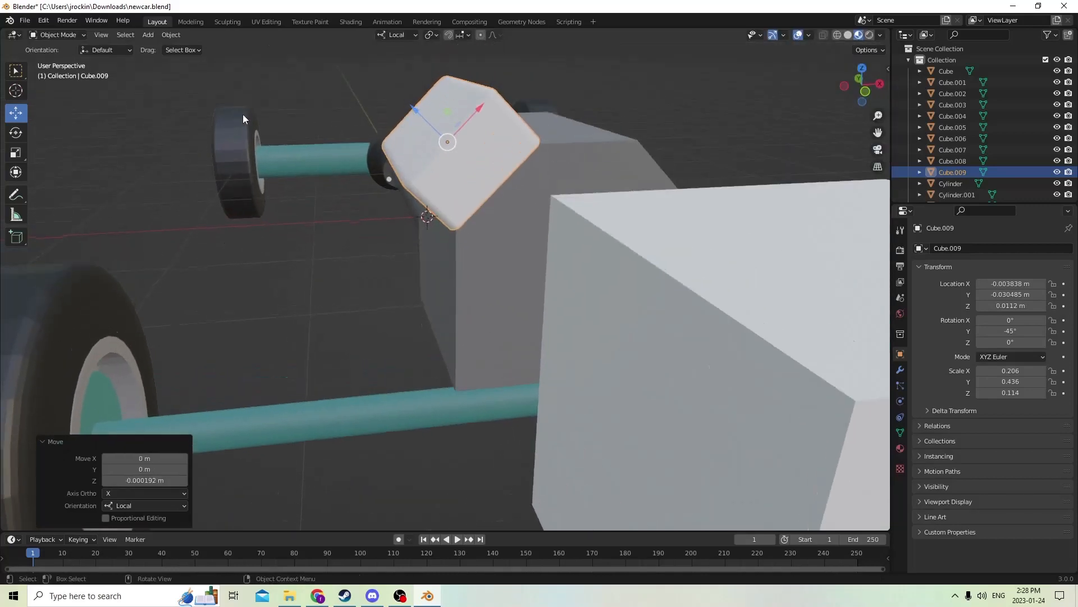
Narrow the tilted block by scaling it to 0.934 along its local X.
left_click(16, 152)
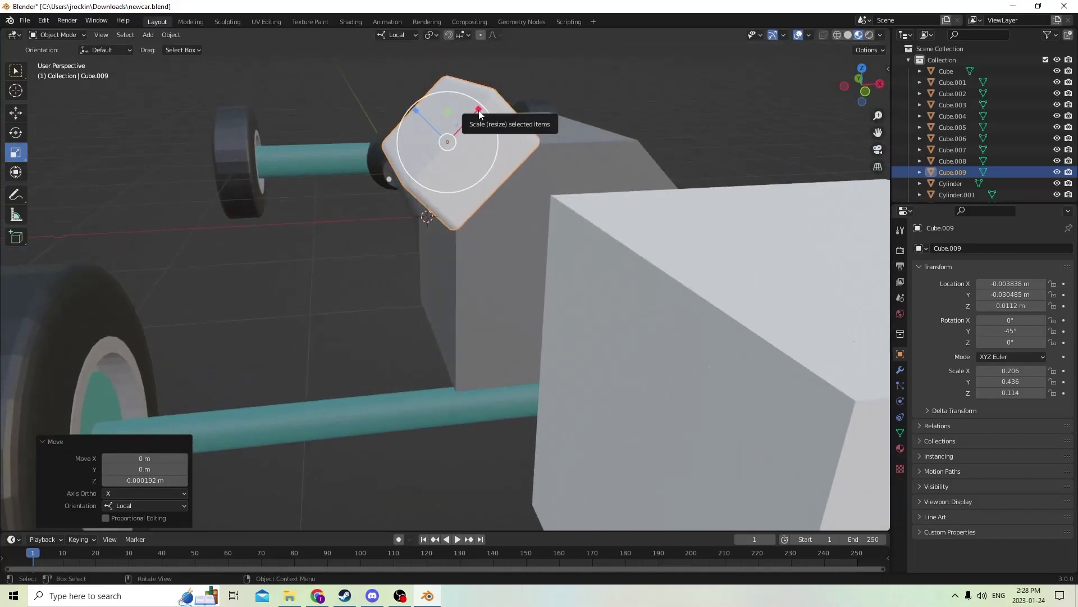
left_click_drag(480, 115, 472, 113)
middle_click_drag(471, 113, 450, 125)
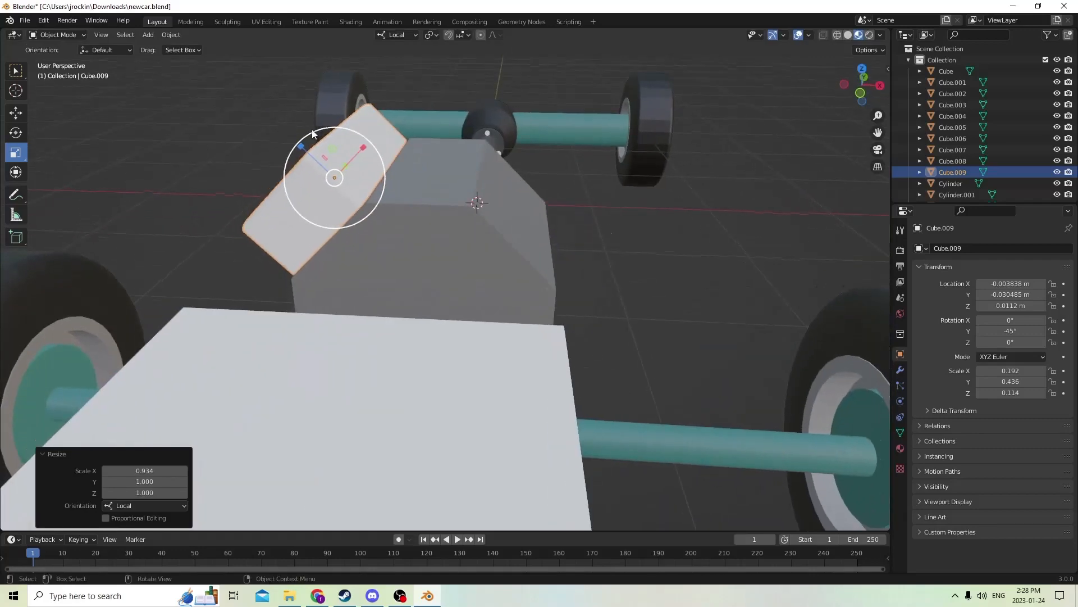
middle_click_drag(332, 135, 259, 177)
scroll(365, 147, "up", 2)
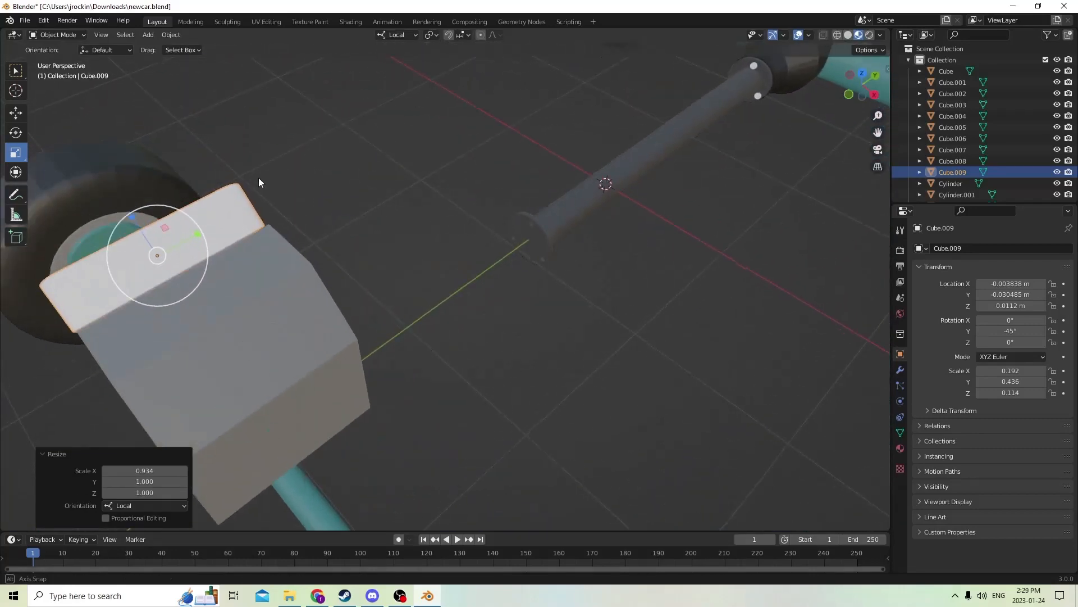
Shift the tilted block about 0.00016 m along its local Y to line it up with the engine block.
scroll(127, 263, "up", 1)
middle_click_drag(154, 269, 92, 196)
left_click(15, 113)
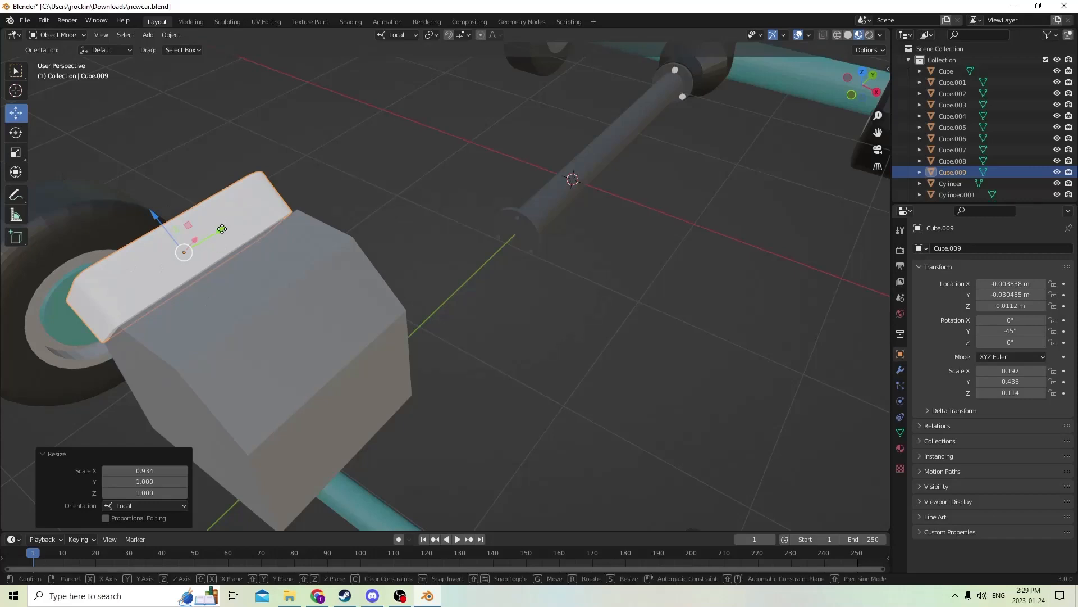
left_click_drag(221, 234, 224, 230)
Duplicate the tilted block in place and set the copy's Y rotation to 0°.
middle_click_drag(224, 228, 392, 210)
key("shift+d")
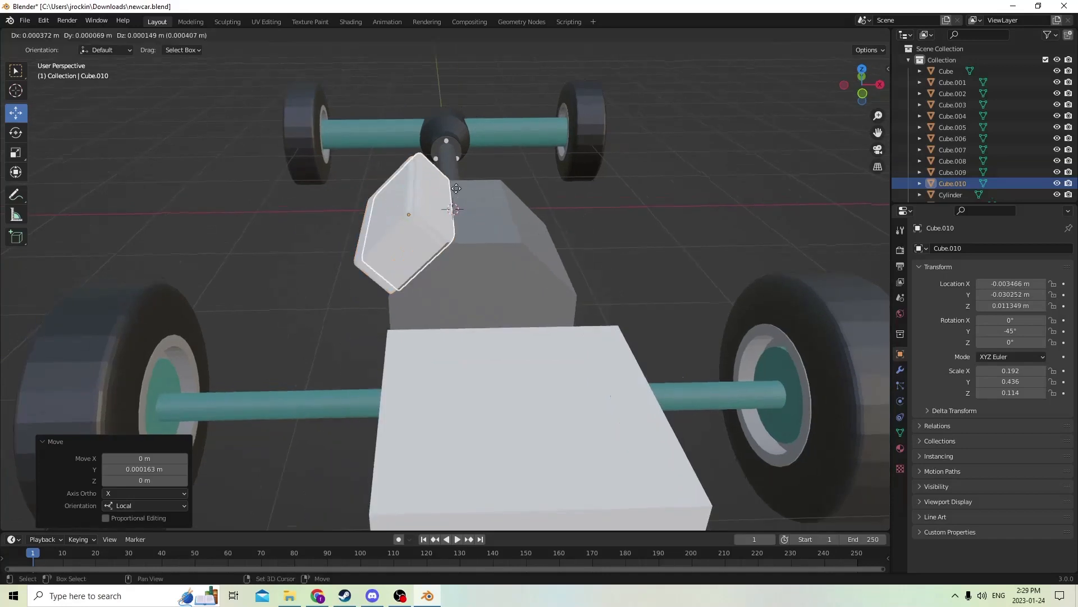
right_click(522, 179)
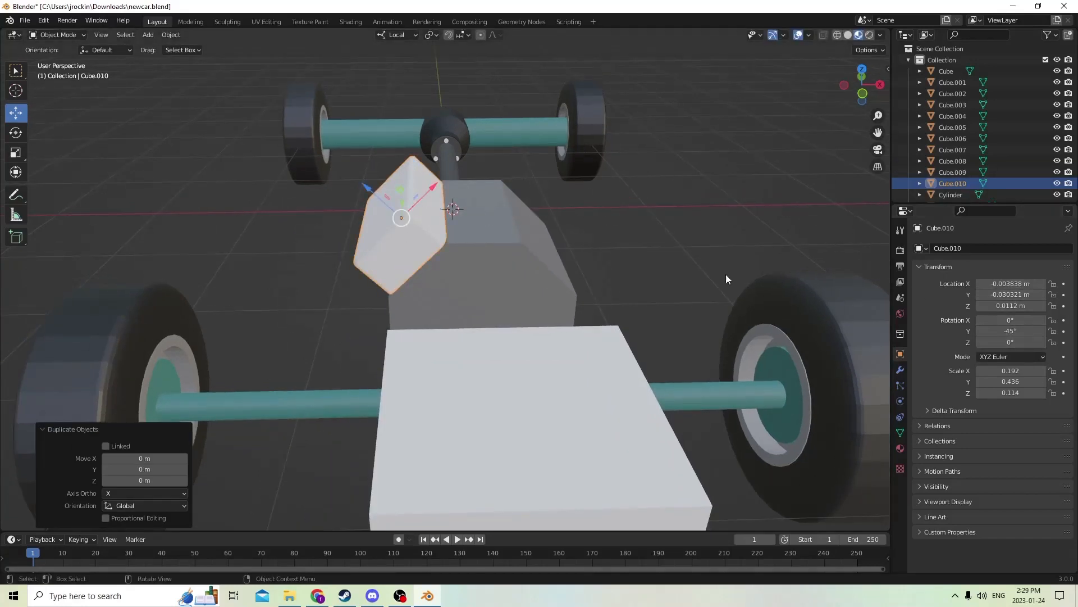
left_click(1009, 332)
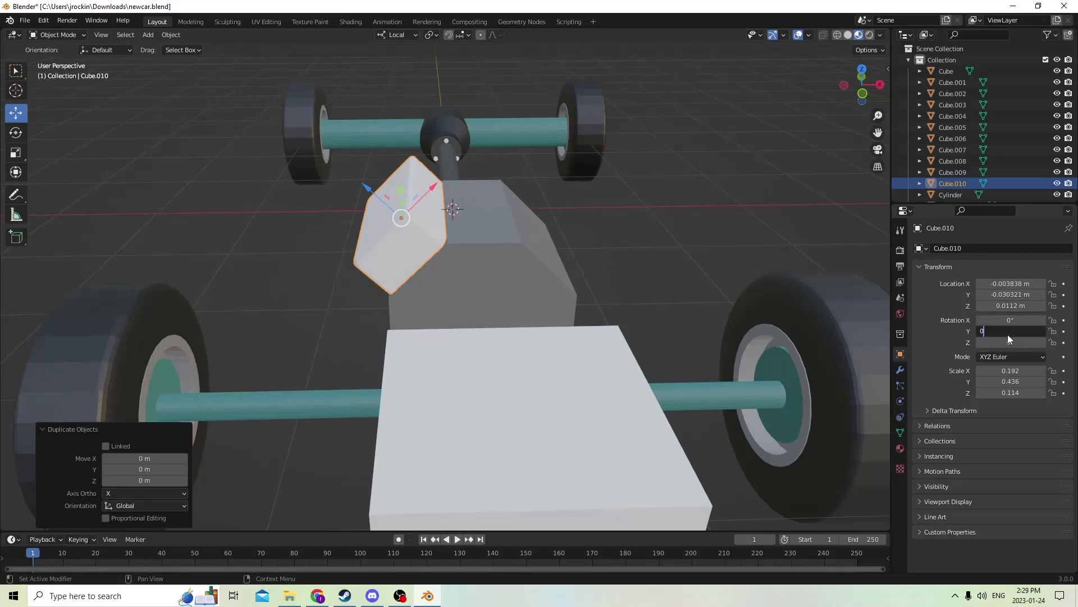
type("0")
key("Return")
Place the copy on the engine's opposite slope with an X location of 0.003838 m and a Y rotation of 45°.
left_click_drag(443, 218, 532, 214)
key("Escape")
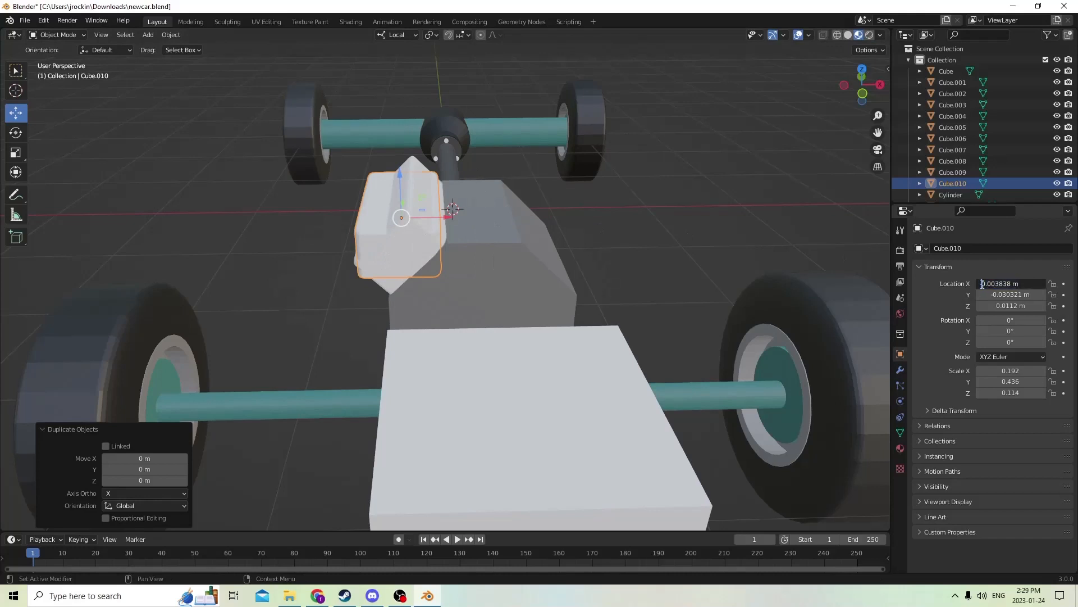
key("Return")
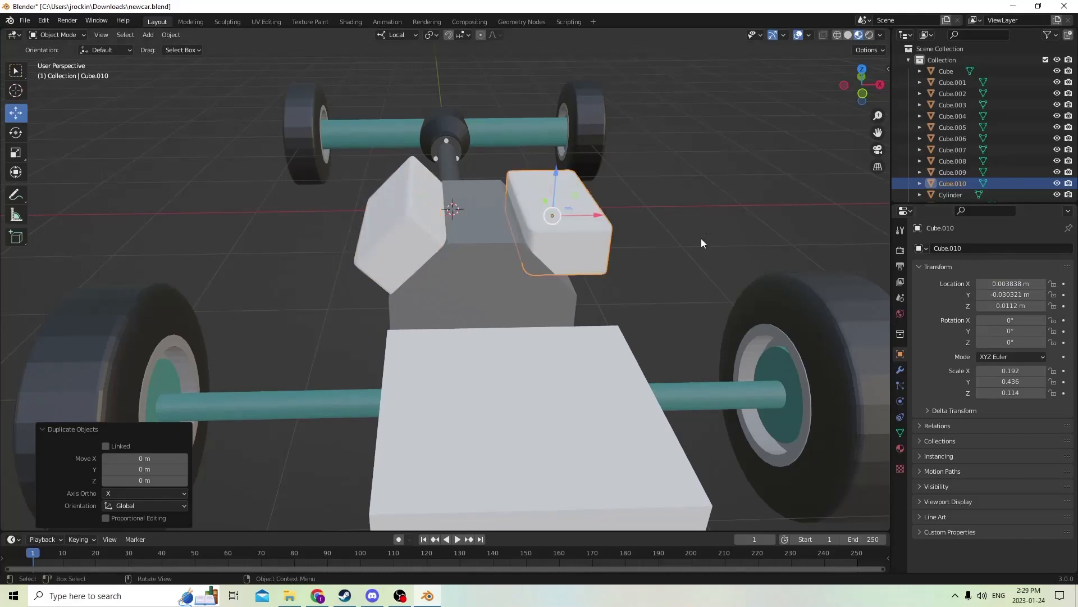
left_click(1004, 332)
type("45")
key("Return")
middle_click_drag(773, 159, 676, 156)
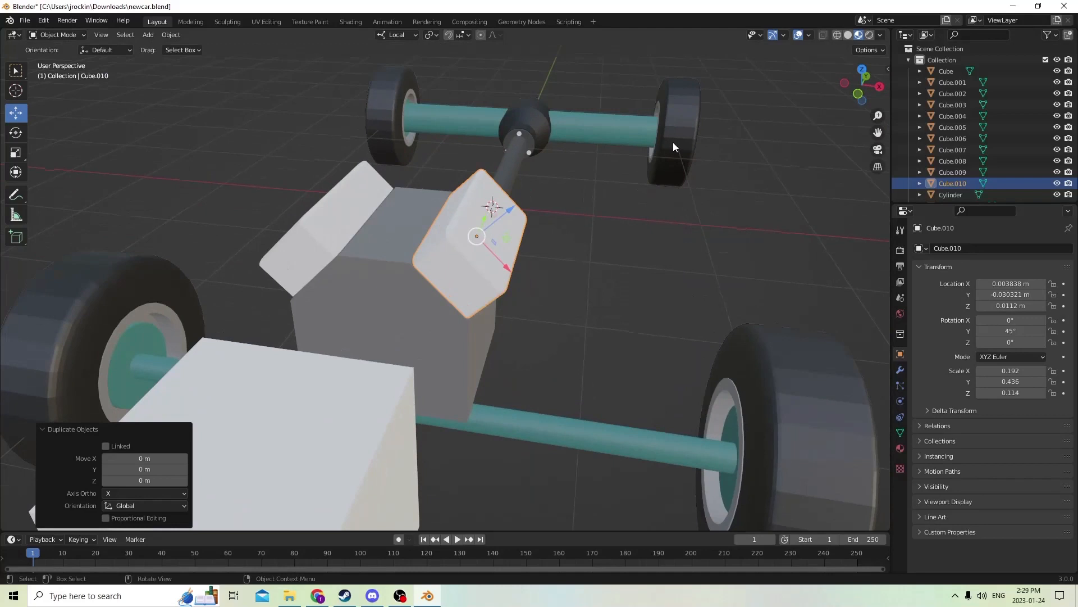
middle_click_drag(673, 143, 583, 237)
Try deleting the spare cube in front of the engine, and undo the deletion.
left_click(701, 220)
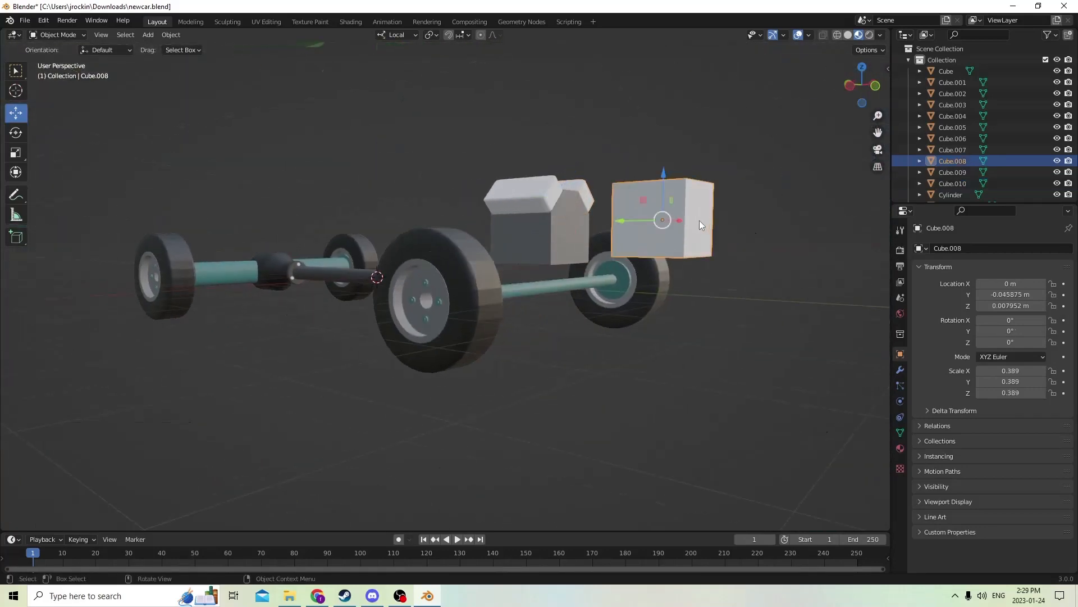
key("Delete")
scroll(685, 218, "up", 5)
middle_click_drag(649, 215, 631, 234)
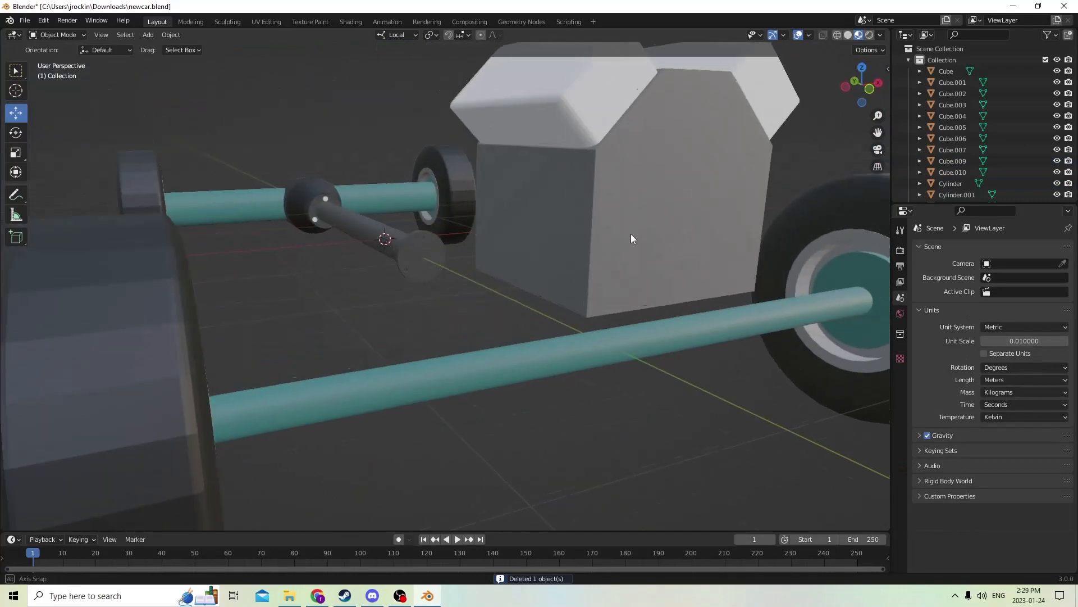
left_click(44, 21)
left_click(49, 30)
Move the spare cube about -0.0087 m along local Y, away from the engine.
middle_click_drag(426, 230, 588, 280)
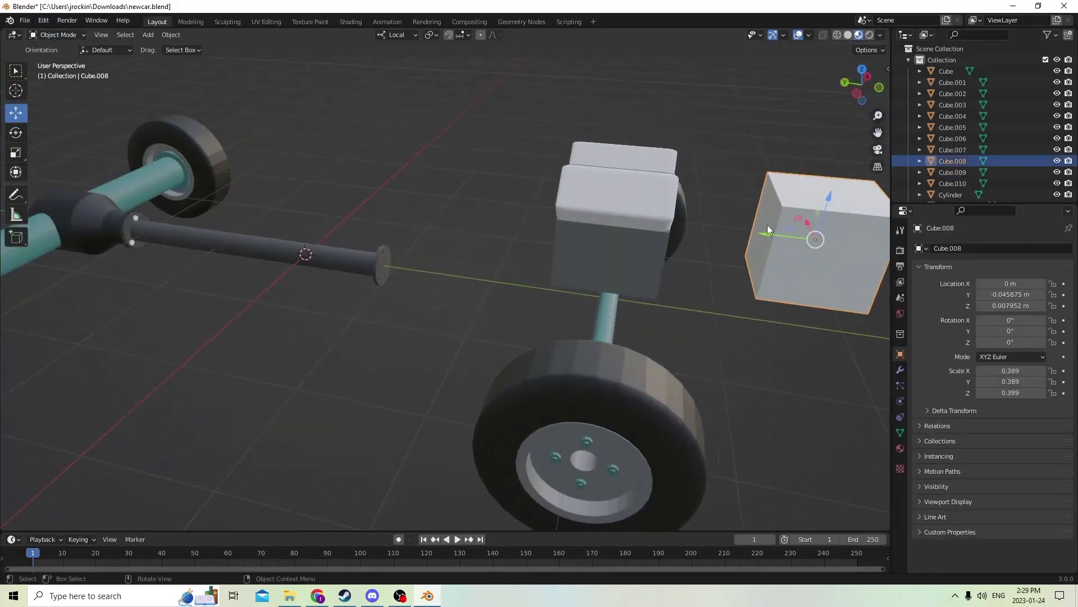
left_click_drag(768, 225, 876, 243)
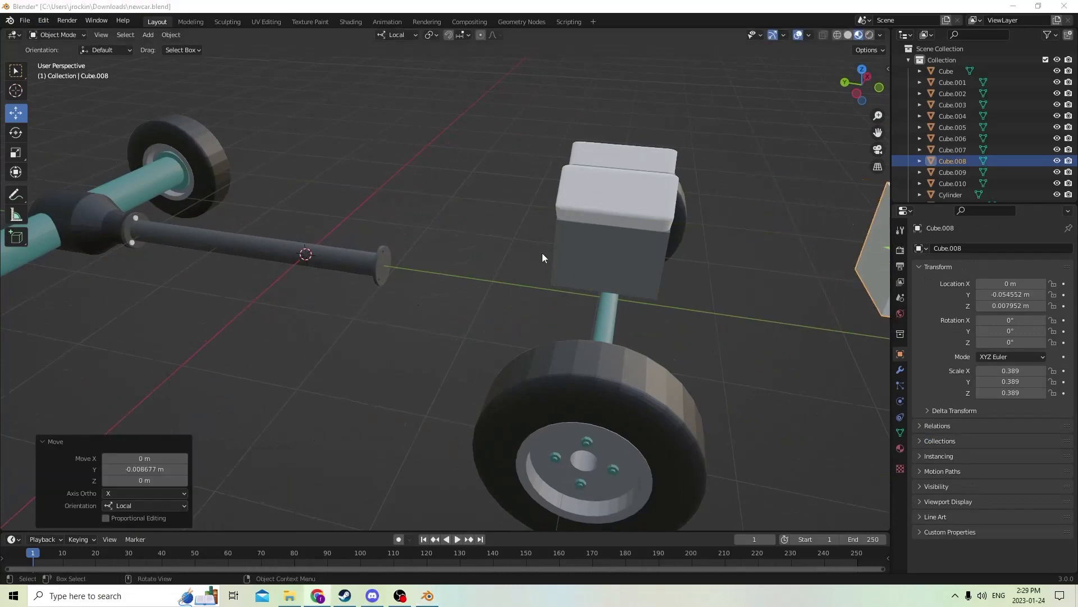
Bevel the engine block's bottom and vertical side edges with 6 segments and a width of about 0.0011 m.
middle_click_drag(542, 258, 482, 139)
left_click(477, 140)
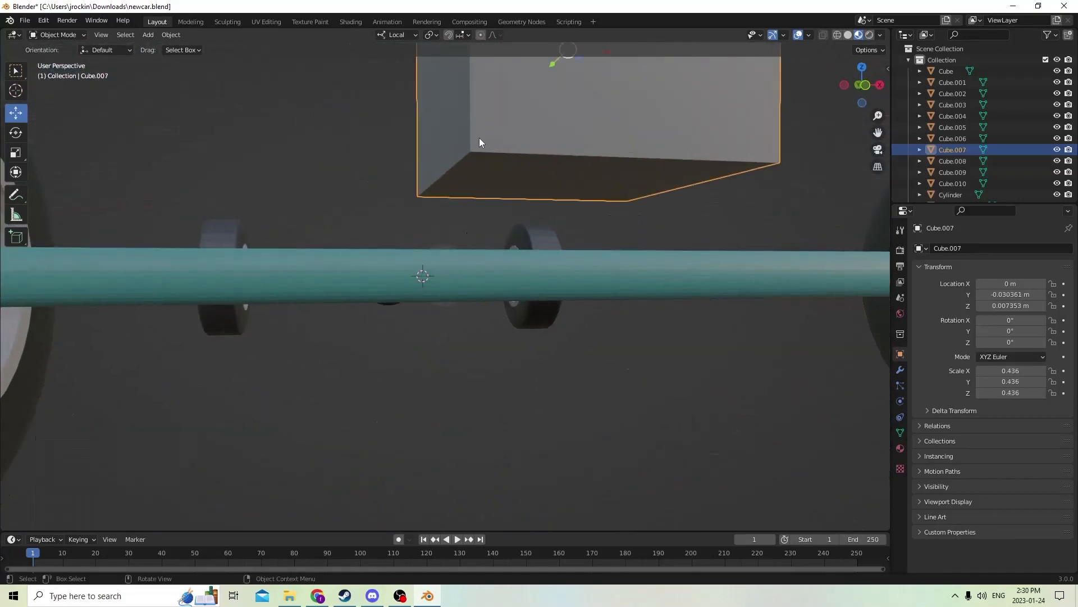
key("Tab")
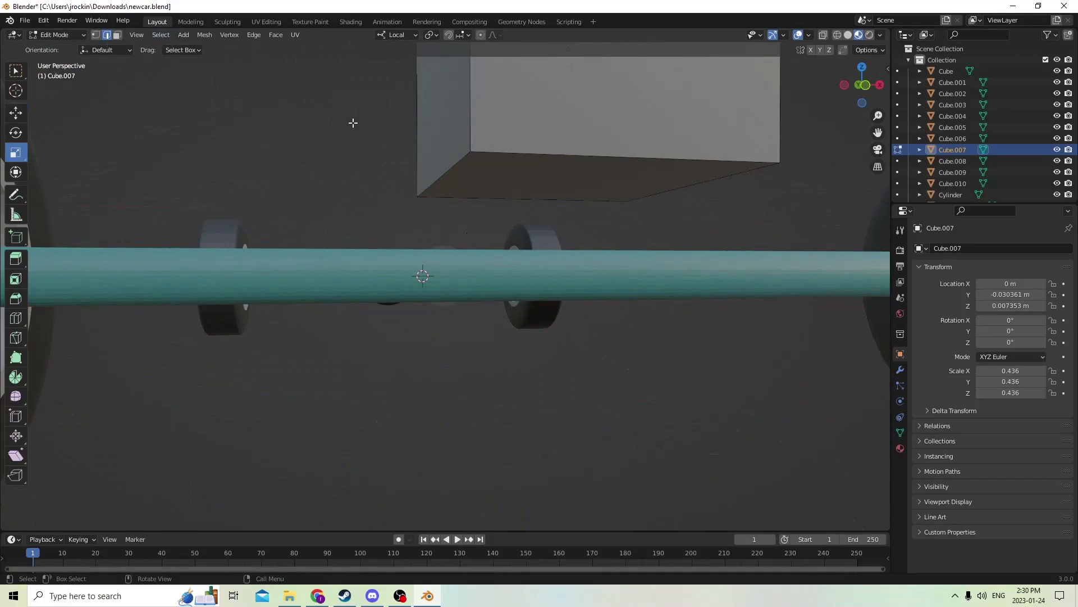
left_click(429, 189)
left_click(478, 201)
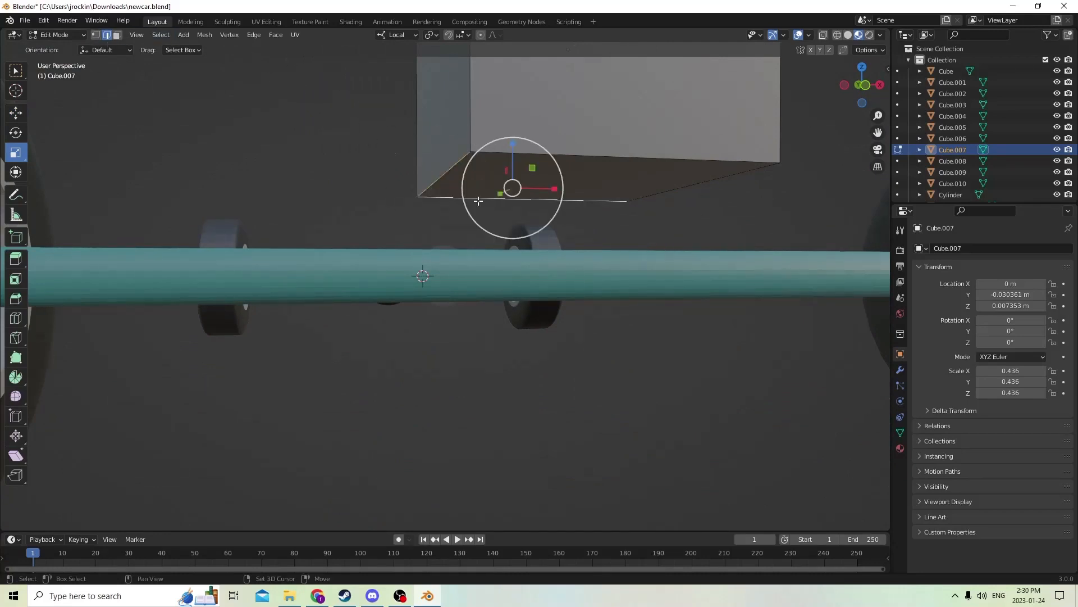
left_click(644, 198, "shift")
left_click(668, 164, "shift")
left_click(472, 119, "shift")
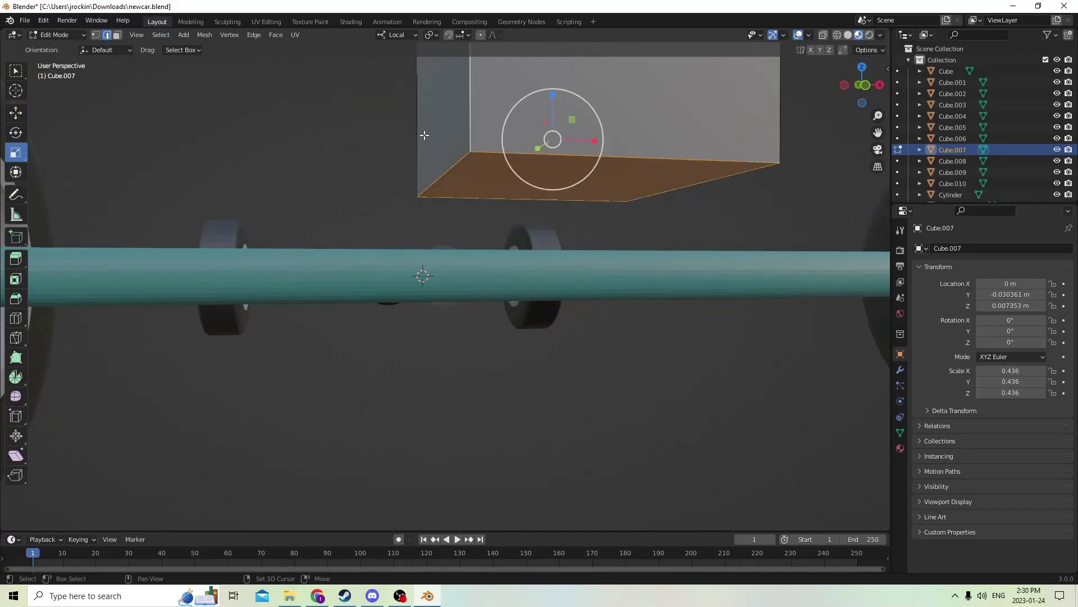
middle_click_drag(424, 136, 445, 129)
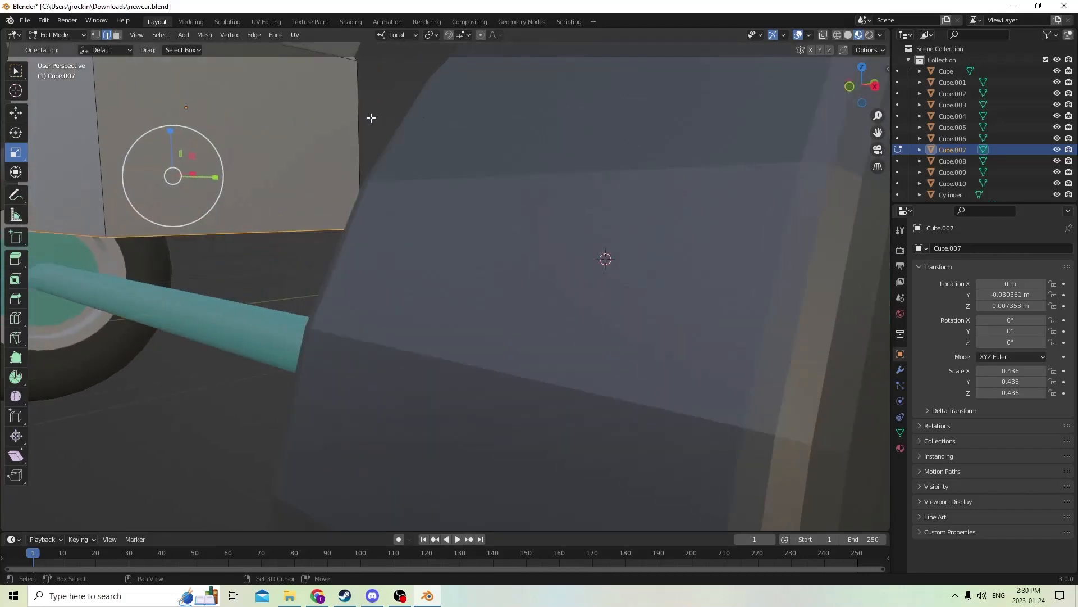
scroll(212, 223, "down", 3)
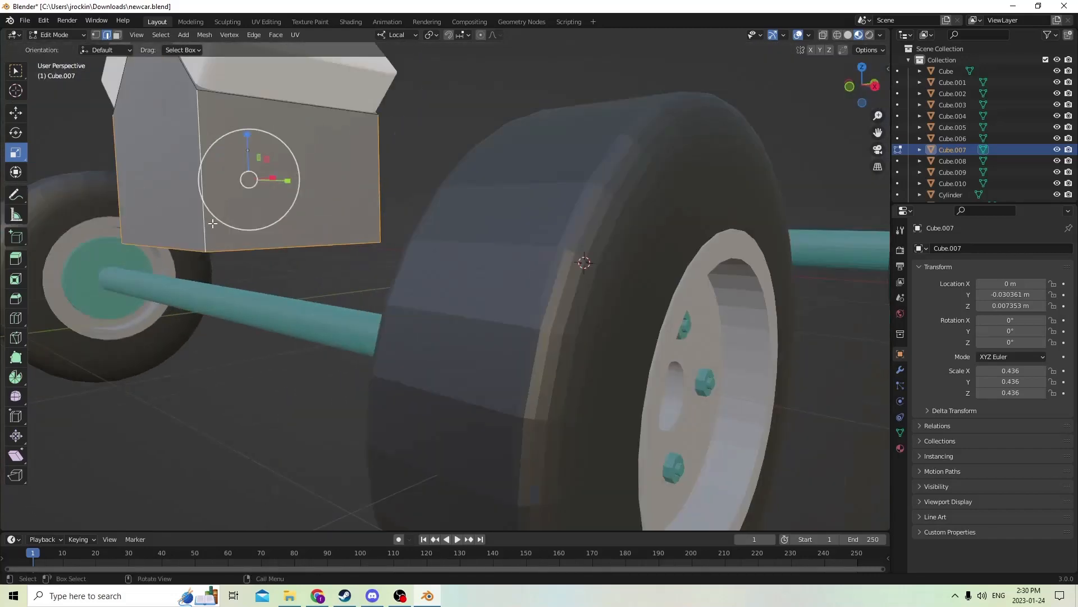
middle_click_drag(212, 223, 311, 264)
key("ctrl+b")
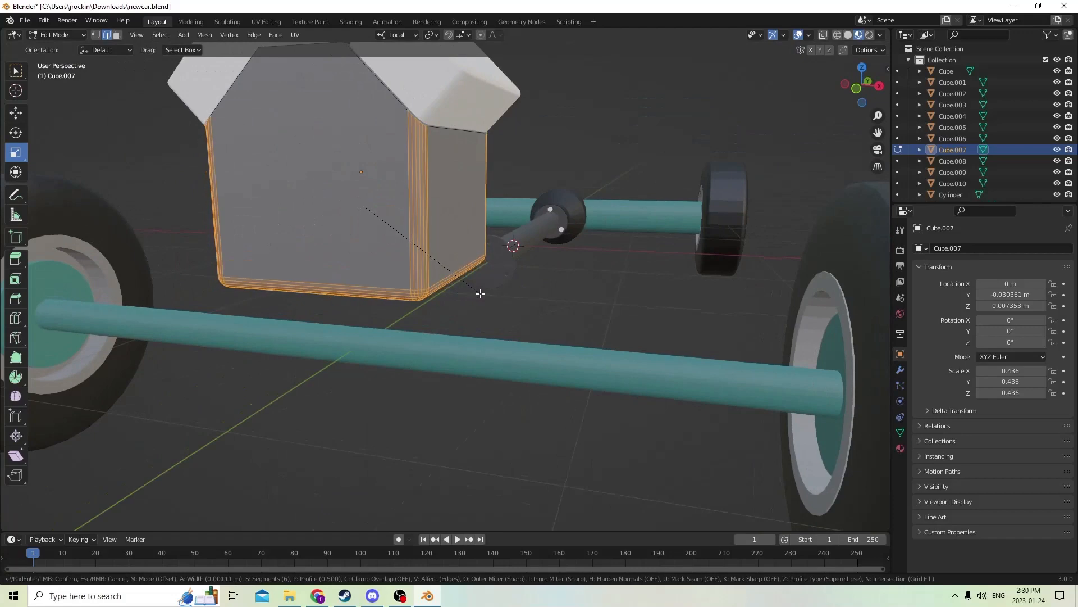
left_click(484, 293)
middle_click_drag(477, 292, 454, 254)
key("Tab")
middle_click_drag(594, 225, 530, 212)
left_click(558, 254)
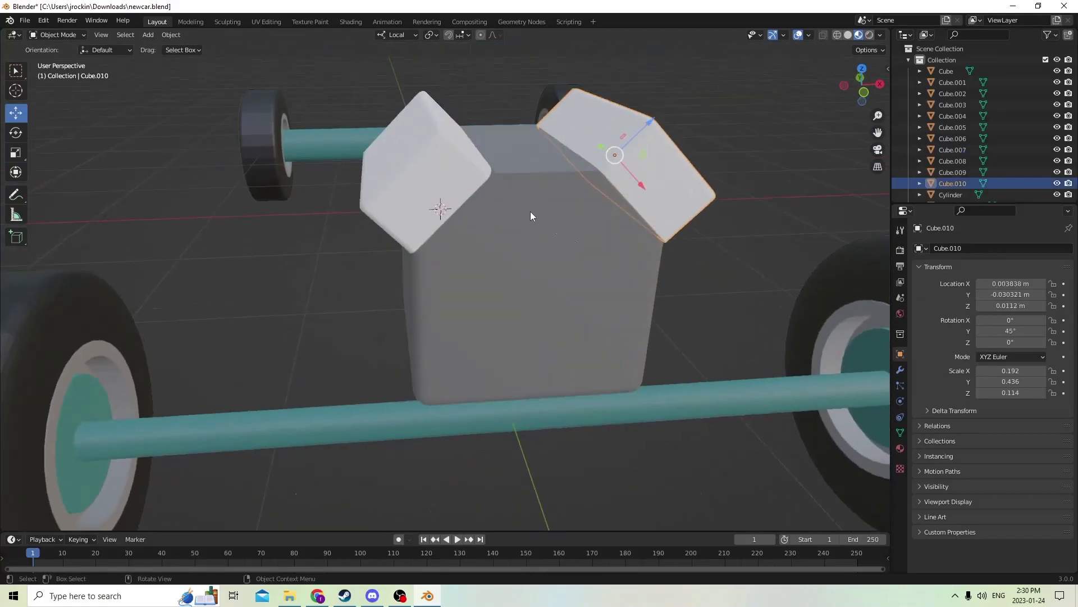
left_click(420, 170, "shift")
middle_click_drag(848, 265, 558, 179)
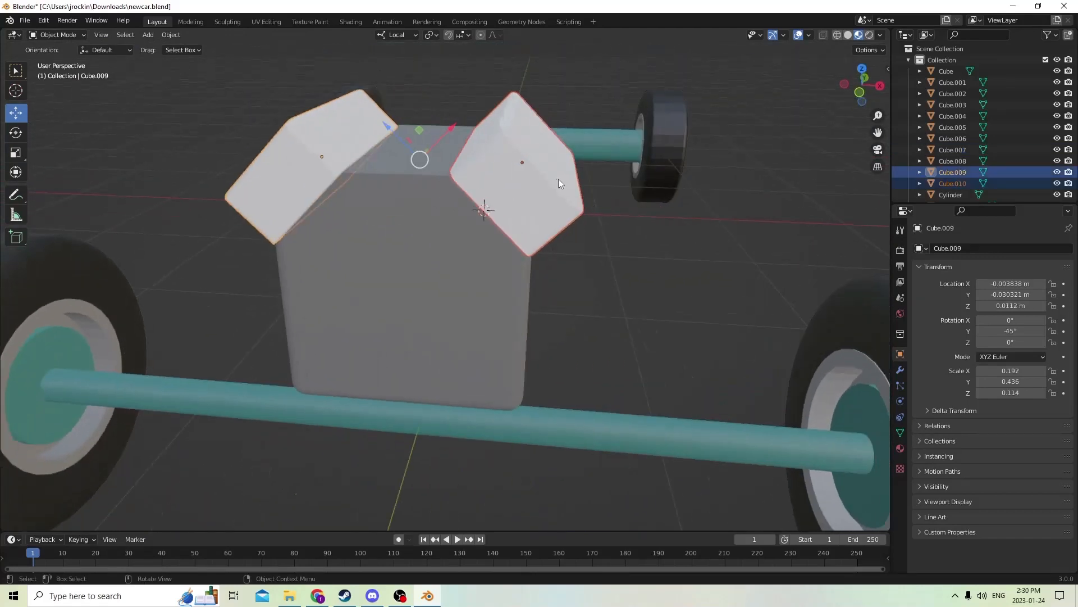
left_click(537, 180)
middle_click_drag(349, 154, 370, 167)
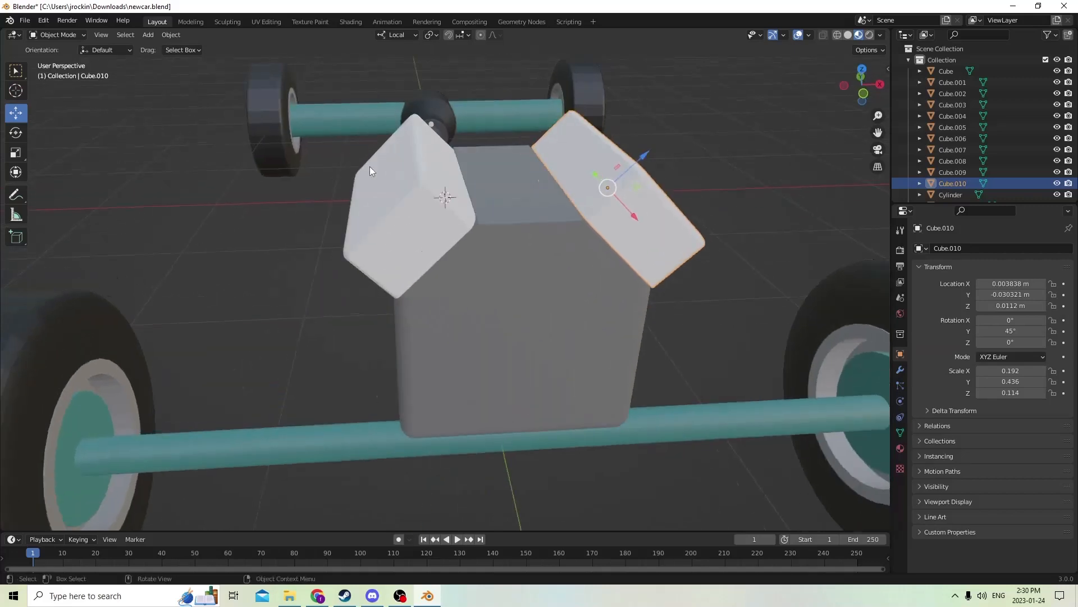
left_click_drag(370, 168, 386, 192)
scroll(386, 192, "up", 5)
scroll(386, 191, "down", 5)
middle_click_drag(386, 191, 396, 202)
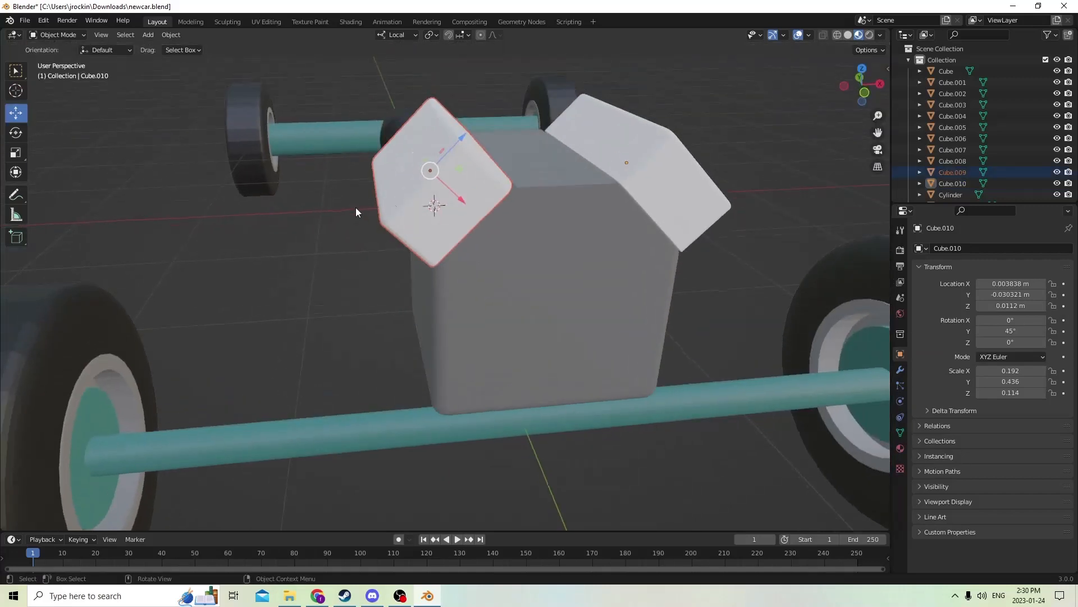
key("Tab")
middle_click_drag(663, 282, 686, 270)
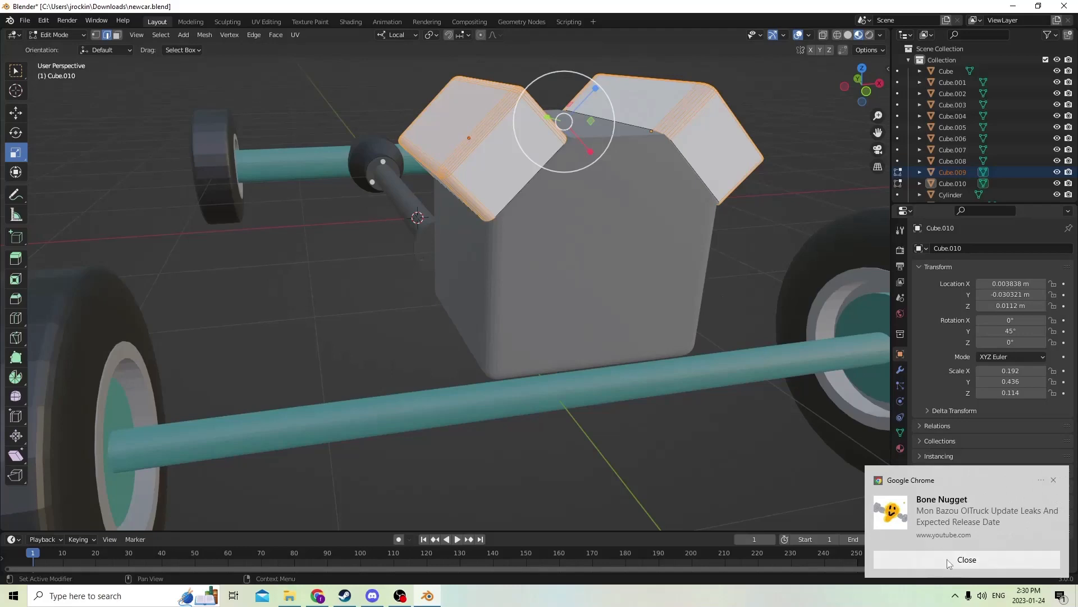
left_click(947, 560)
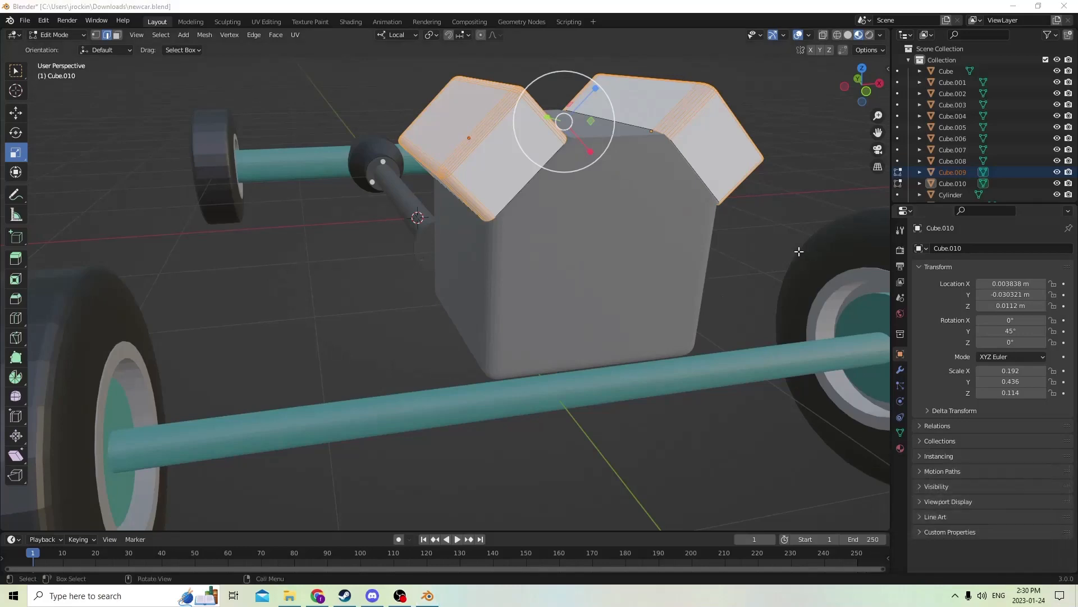
middle_click_drag(799, 247, 775, 268)
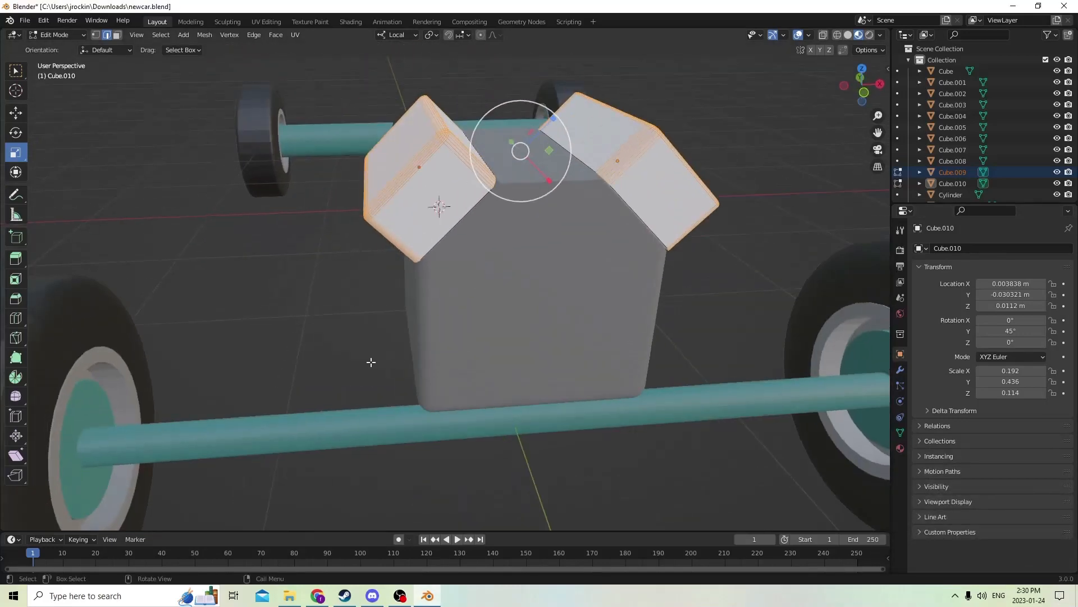
left_click(371, 362)
middle_click_drag(370, 361, 368, 276)
key("Tab")
Give the rounded block with the -45° tilt a new material and darken its base color to a value of 0.025.
left_click(510, 96)
middle_click_drag(510, 96, 499, 103)
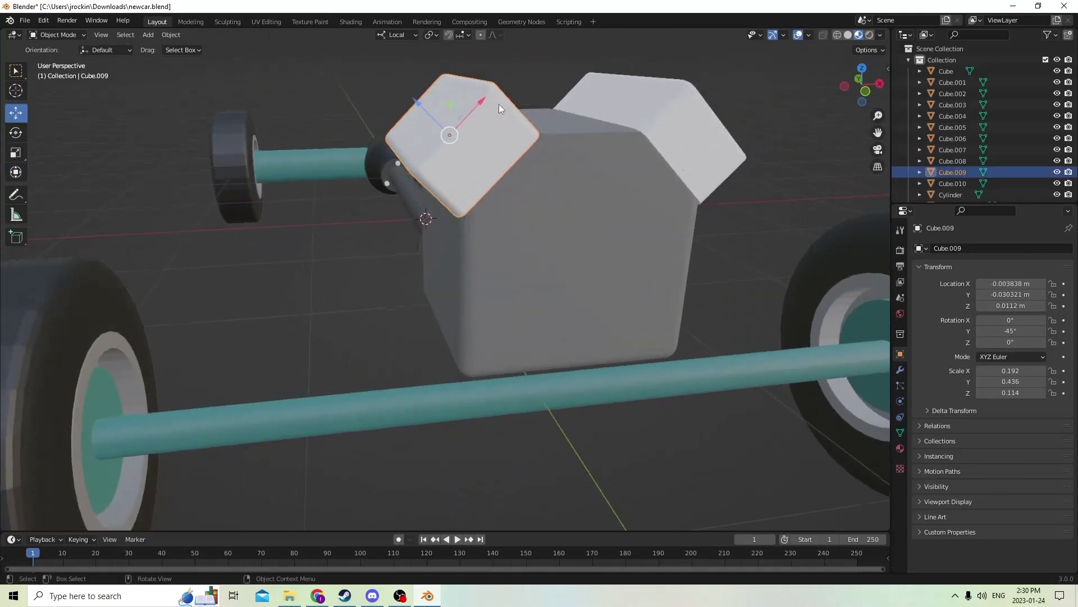
key("Tab")
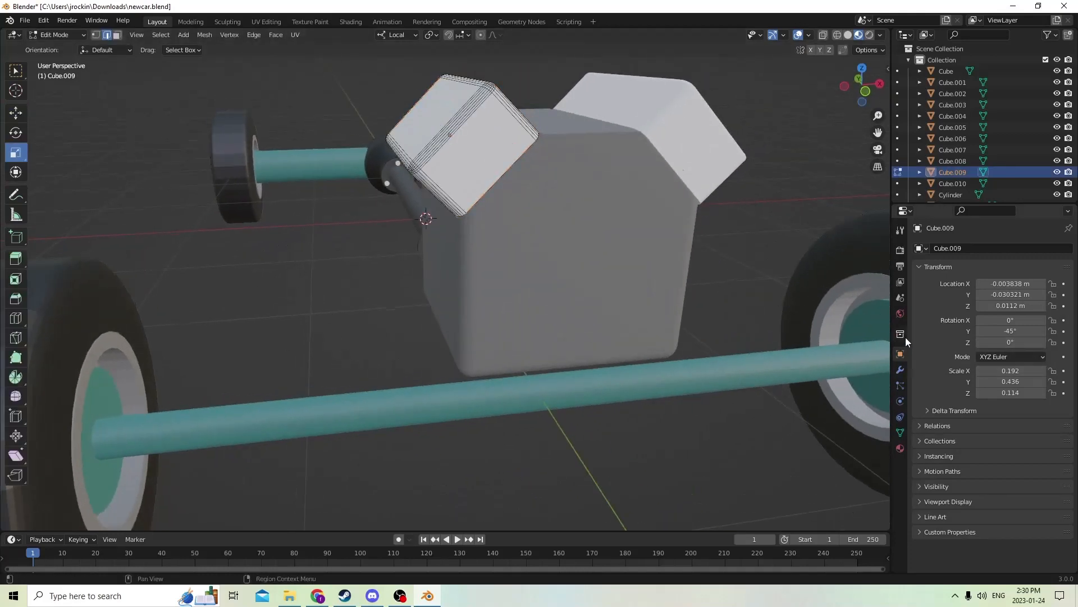
left_click(899, 447)
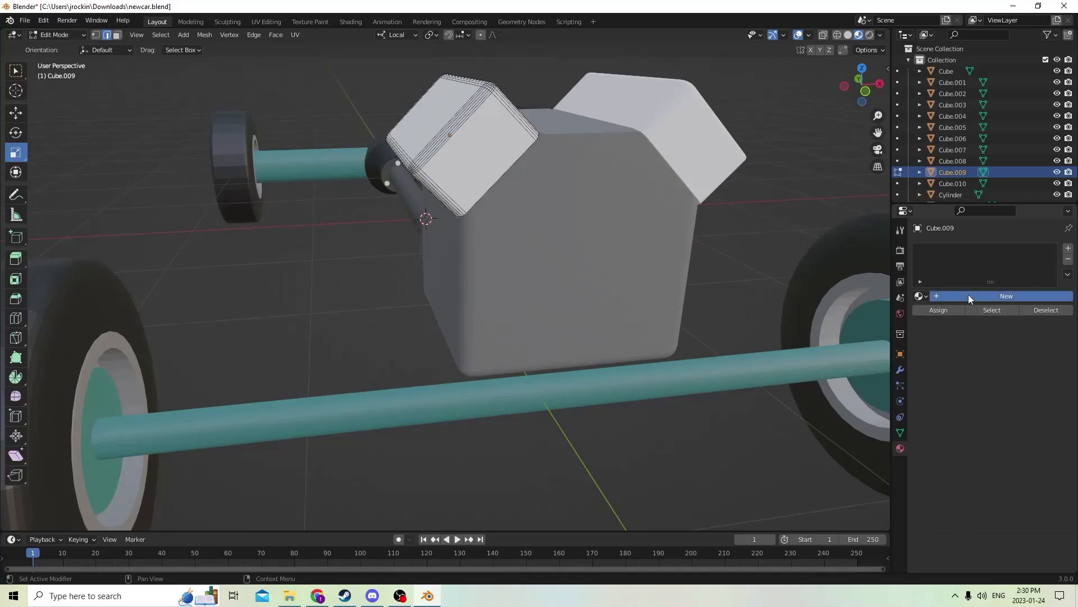
left_click(969, 295)
left_click(1004, 430)
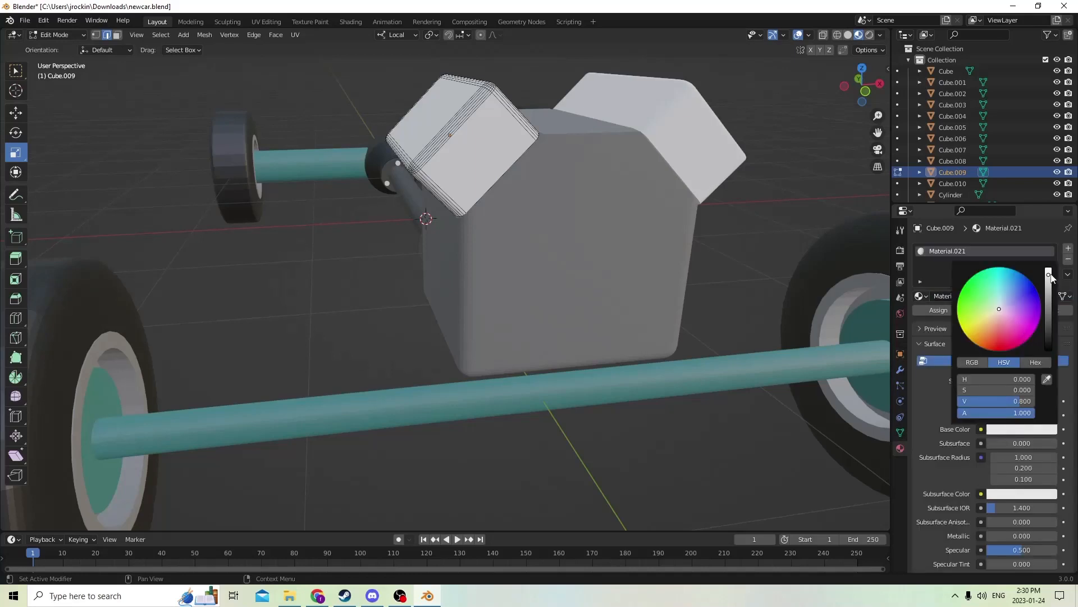
left_click_drag(1049, 276, 1048, 336)
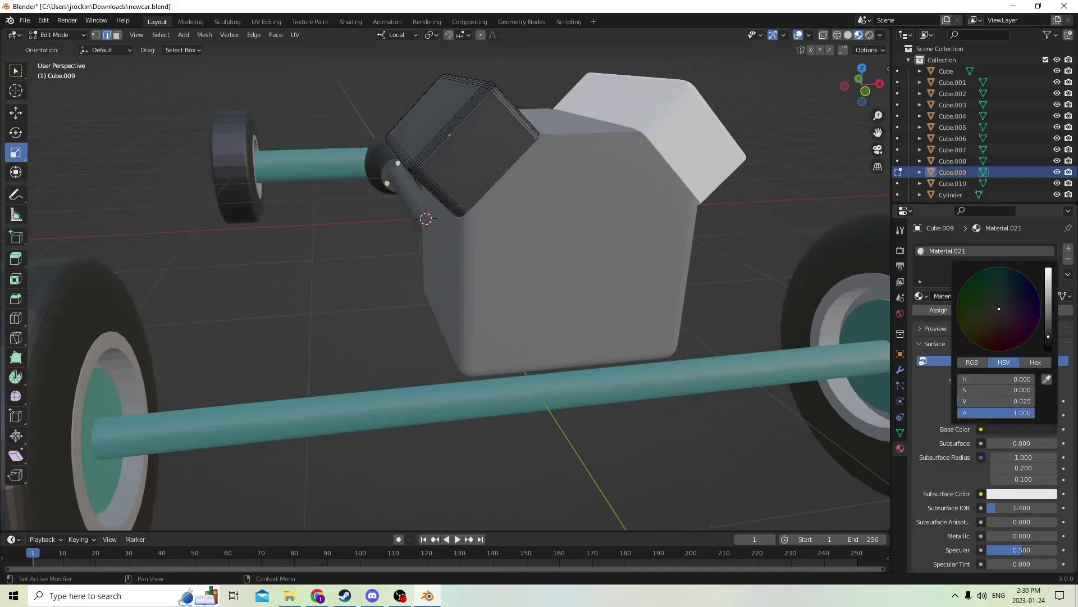
Assign the dark material to the rounded block with the -45° tilt and return to Object Mode.
left_click(935, 310)
middle_click_drag(656, 263, 632, 257)
mouse_move(603, 161)
middle_mouse_down()
mouse_move(604, 194)
mouse_move(603, 176)
middle_mouse_up()
key("Tab")
Delete the plain white block on the opposite slope of the engine.
scroll(595, 170, "up", 2)
scroll(598, 176, "down", 2)
left_click(604, 195)
key("Delete")
scroll(587, 193, "down", 3)
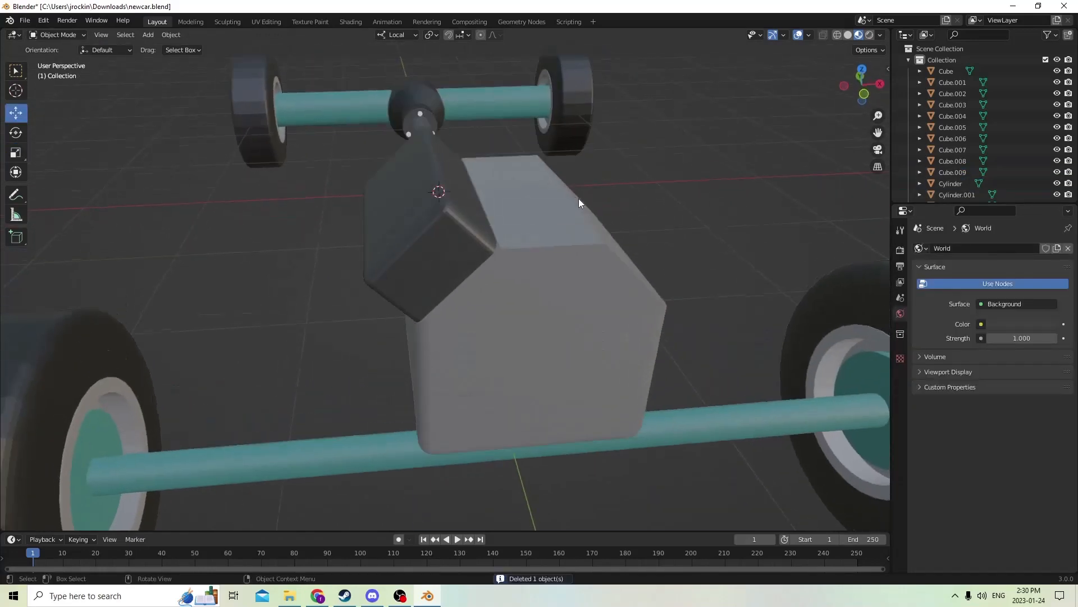
Duplicate the dark rounded block in place and bring up the copy's transform values.
left_click(428, 219)
scroll(422, 214, "up", 2)
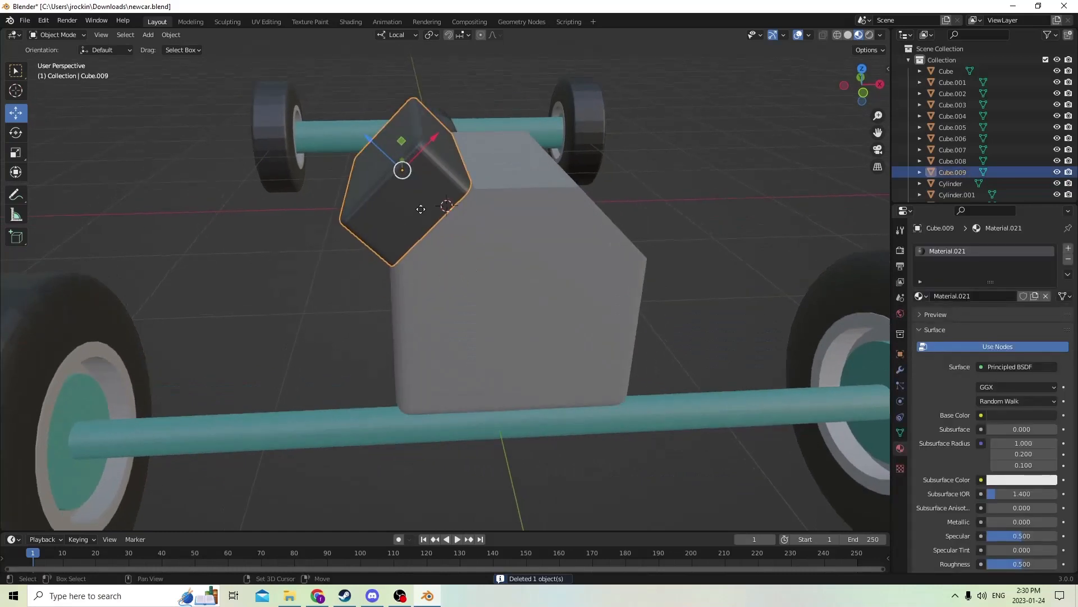
key("shift+d")
key("Escape")
left_click(899, 355)
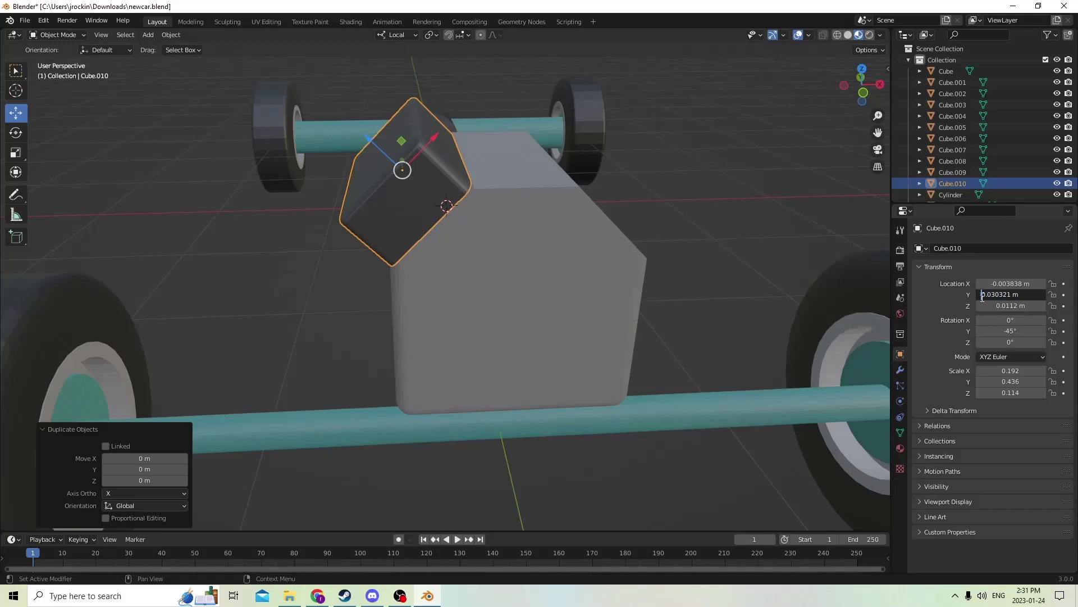
Try a Y location of 0.030321 m for the copied block, and restore it to -0.030321 m.
key("Return")
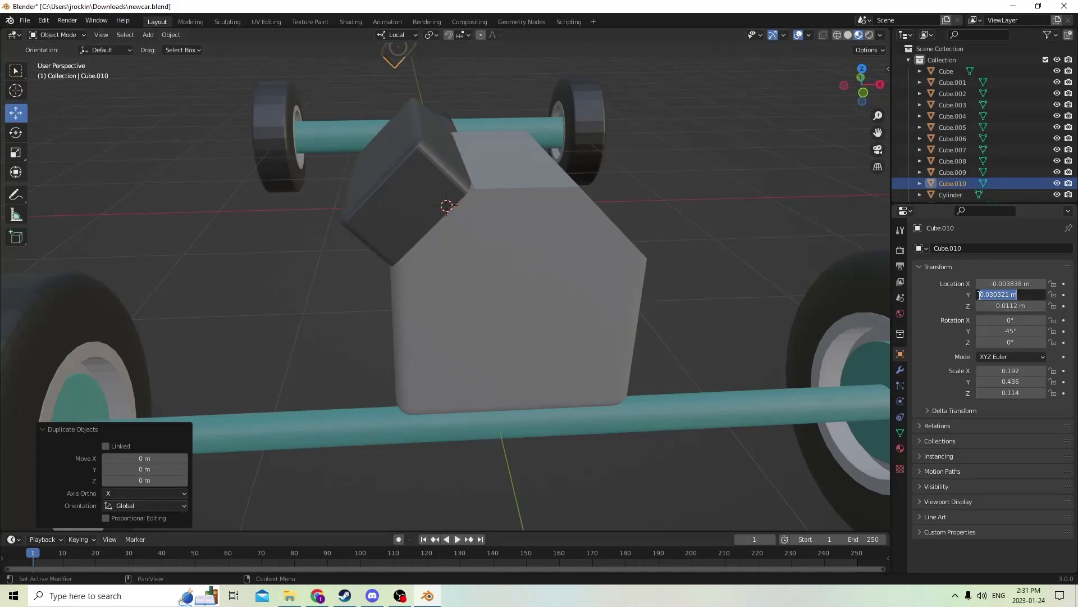
type("-")
key("Return")
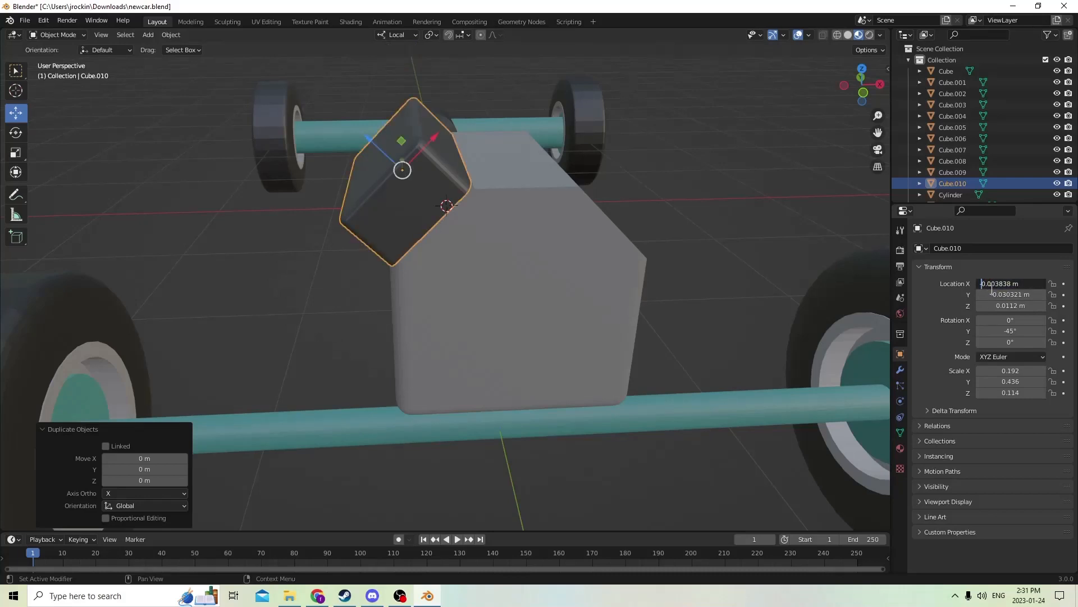
Mirror the copied block to the other slope with an X location of 0.003838 m and a Y rotation of 45°, and deselect it.
key("Return")
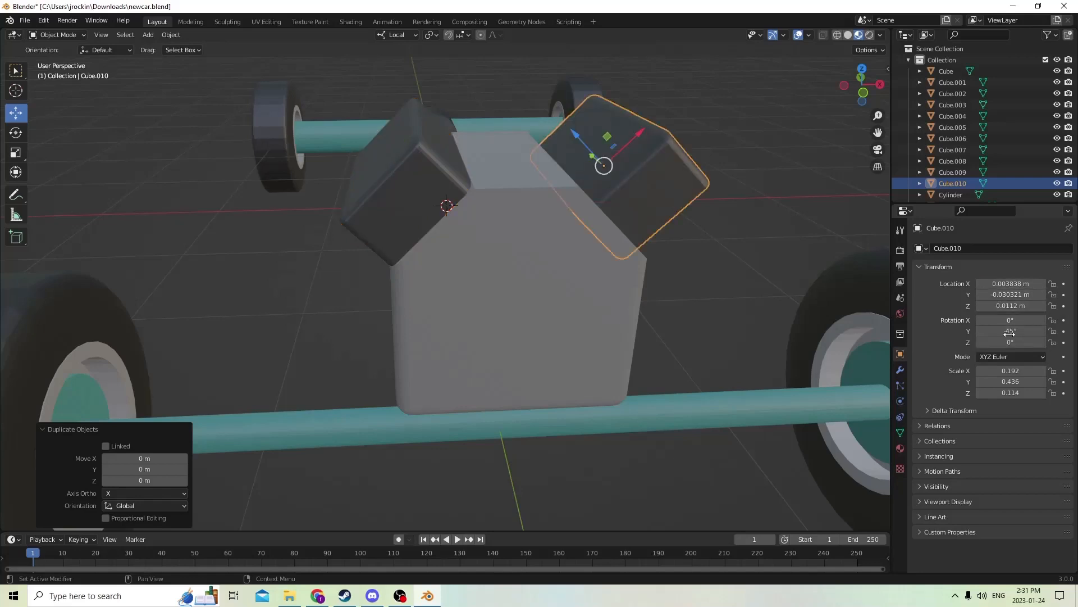
key("Return")
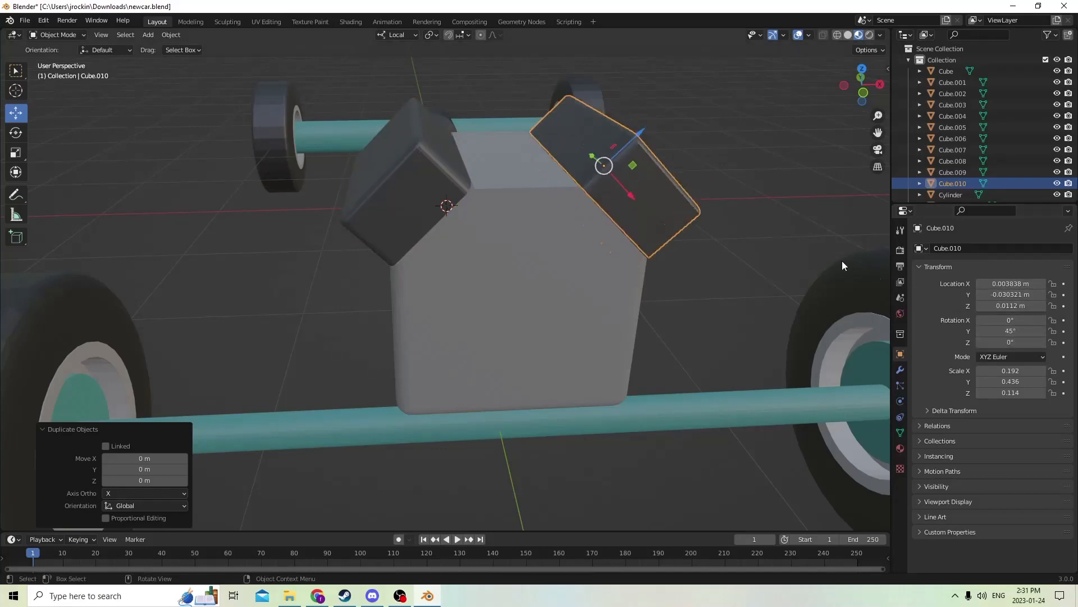
middle_click_drag(842, 261, 788, 250)
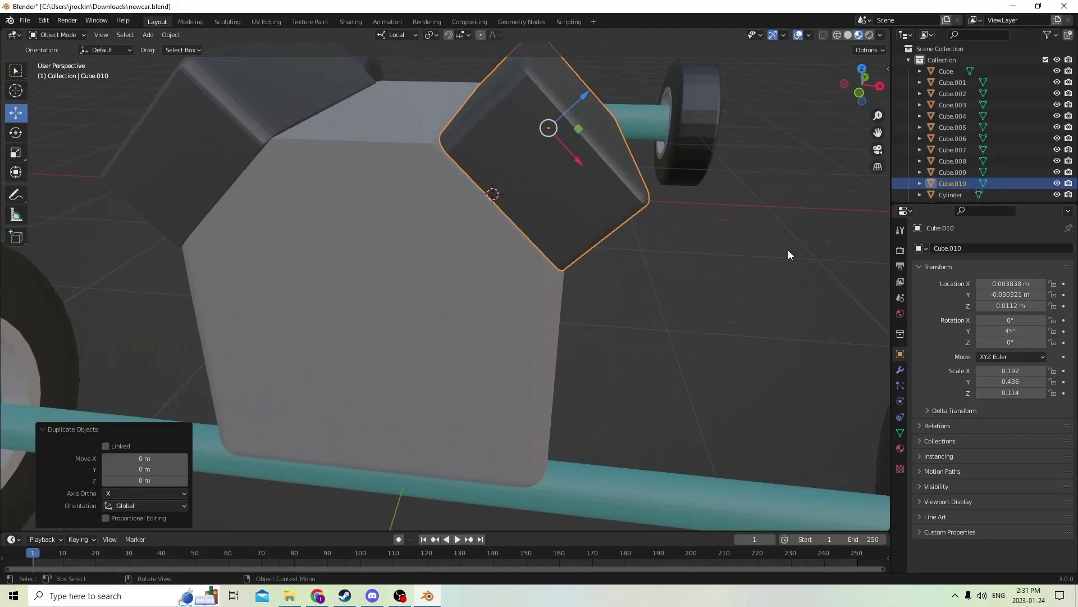
left_click(797, 291)
Add a cube and move it about -0.0291 m along local Y to the engine.
middle_click_drag(797, 290, 408, 192)
key("shift+a")
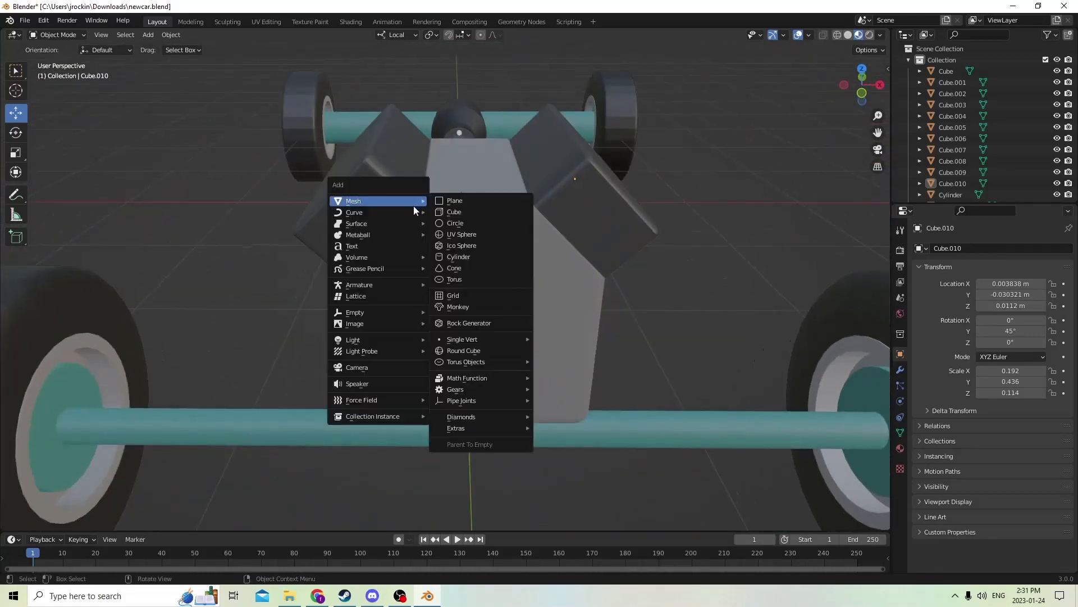
mouse_move(390, 201)
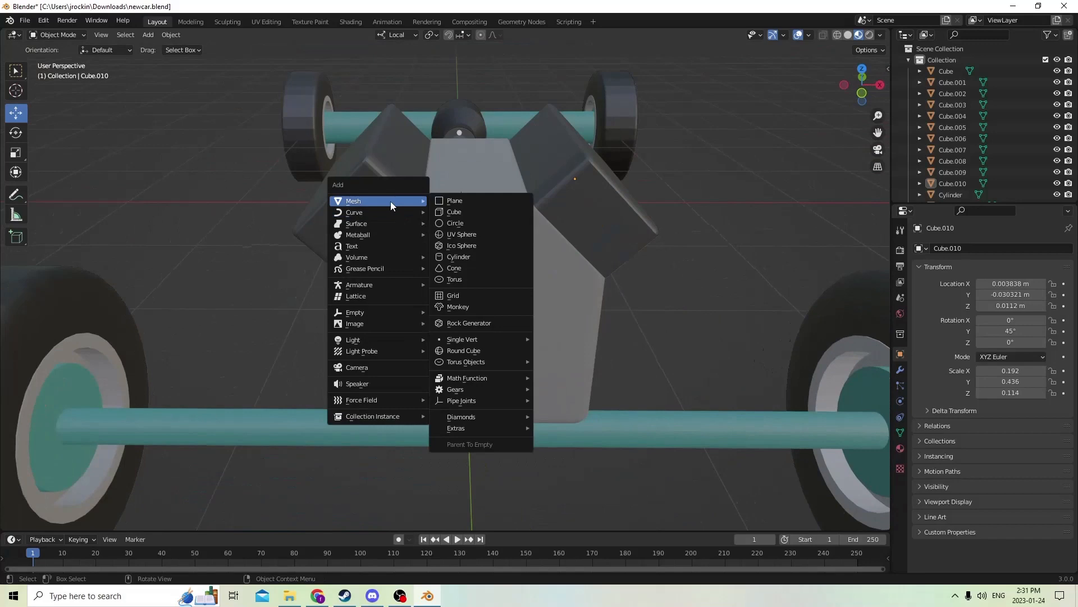
left_click(448, 212)
middle_click_drag(469, 243, 541, 278)
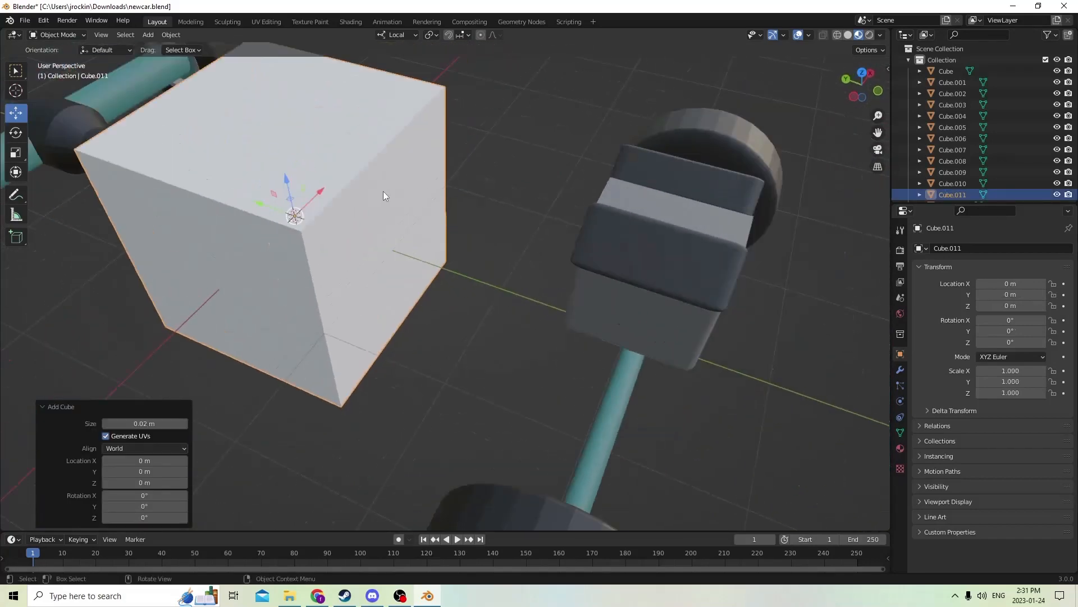
left_click_drag(259, 199, 581, 278)
middle_click_drag(581, 279, 710, 280)
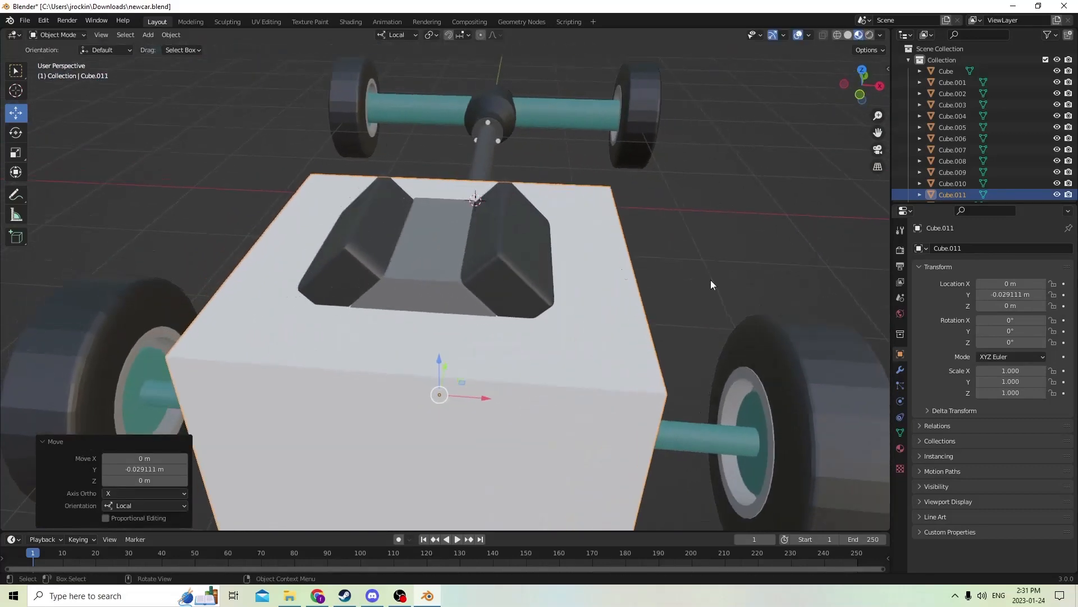
Shrink the new cube to a scale of about 0.189 and place it on top of the engine at about Y -0.0305 m, Z 0.0128 m.
key("s")
left_click(573, 291)
middle_click_drag(568, 289, 641, 290)
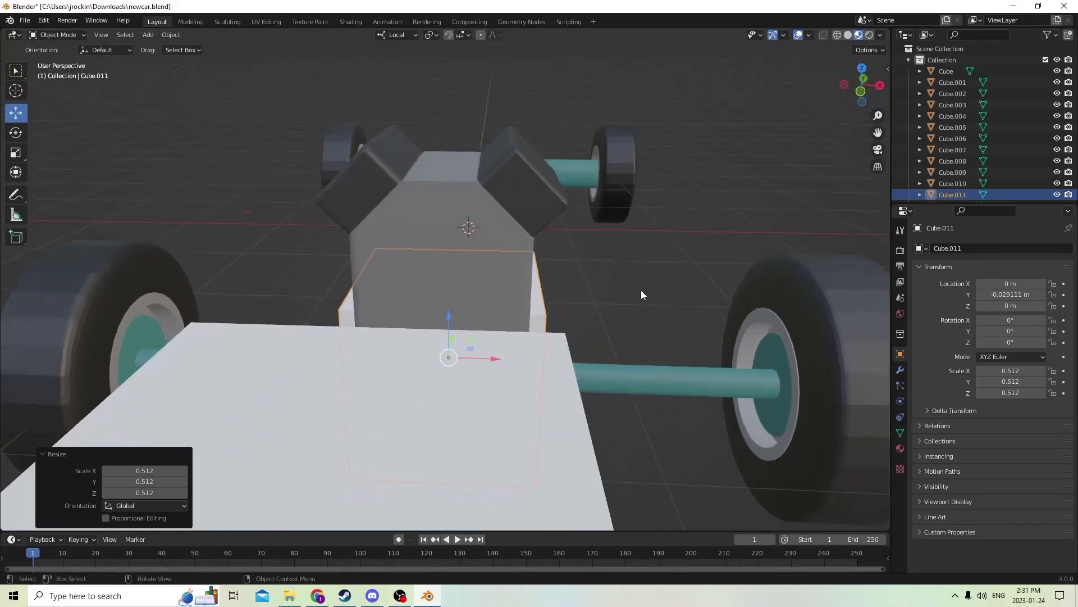
key("s")
left_click(441, 319)
left_click_drag(447, 318, 443, 126)
middle_click_drag(443, 126, 312, 268)
key("s")
left_click(487, 272)
left_click_drag(292, 255, 276, 263)
middle_click_drag(276, 263, 425, 244)
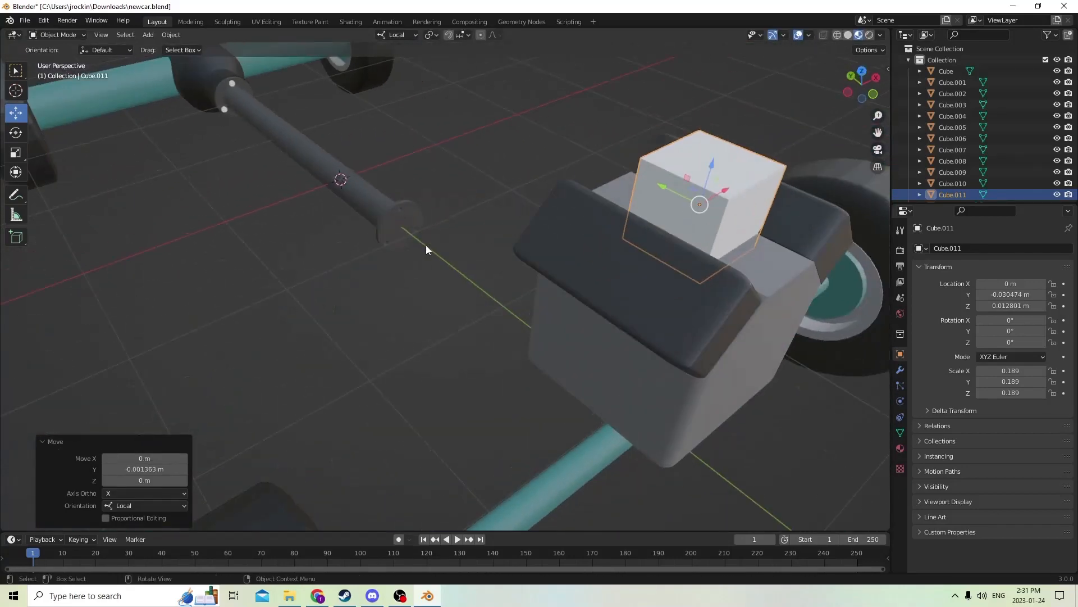
Scale the cube into a flat plate along the engine's top, about 0.151 in X, 0.438 in Y and 0.025 in Z.
left_click(15, 153)
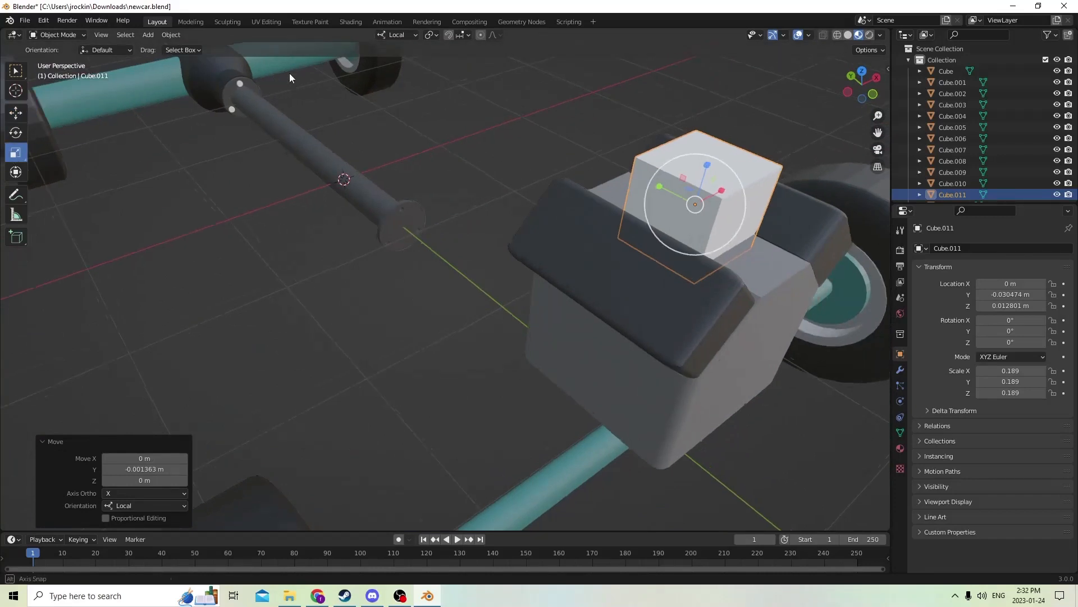
middle_click_drag(289, 73, 254, 63)
left_click_drag(534, 83, 527, 119)
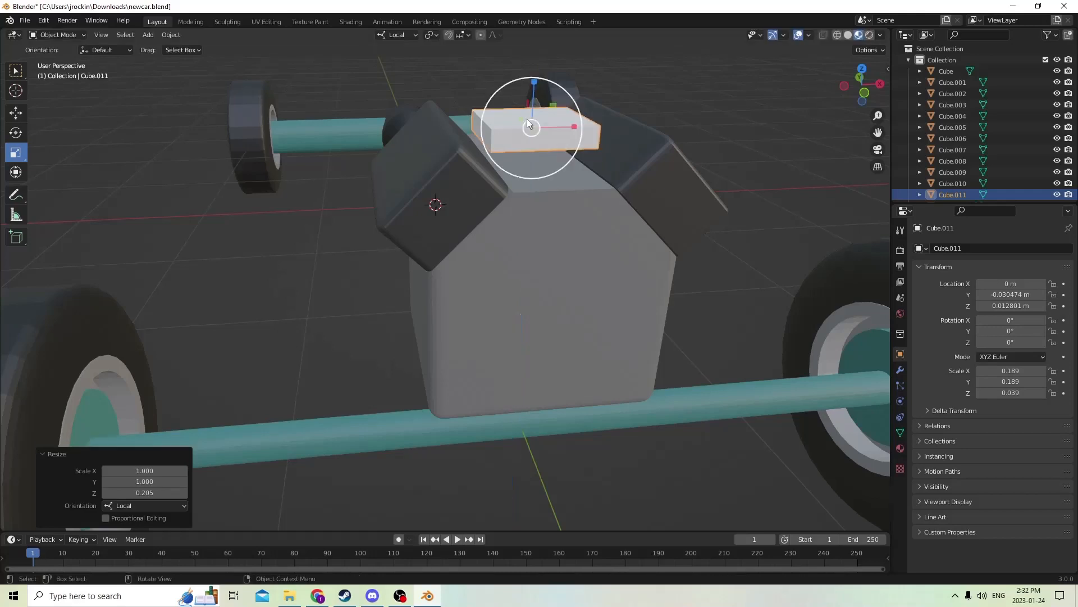
middle_click_drag(527, 119, 613, 226)
left_click_drag(641, 379, 578, 301)
middle_click_drag(580, 306, 507, 135)
left_click_drag(520, 115, 511, 114)
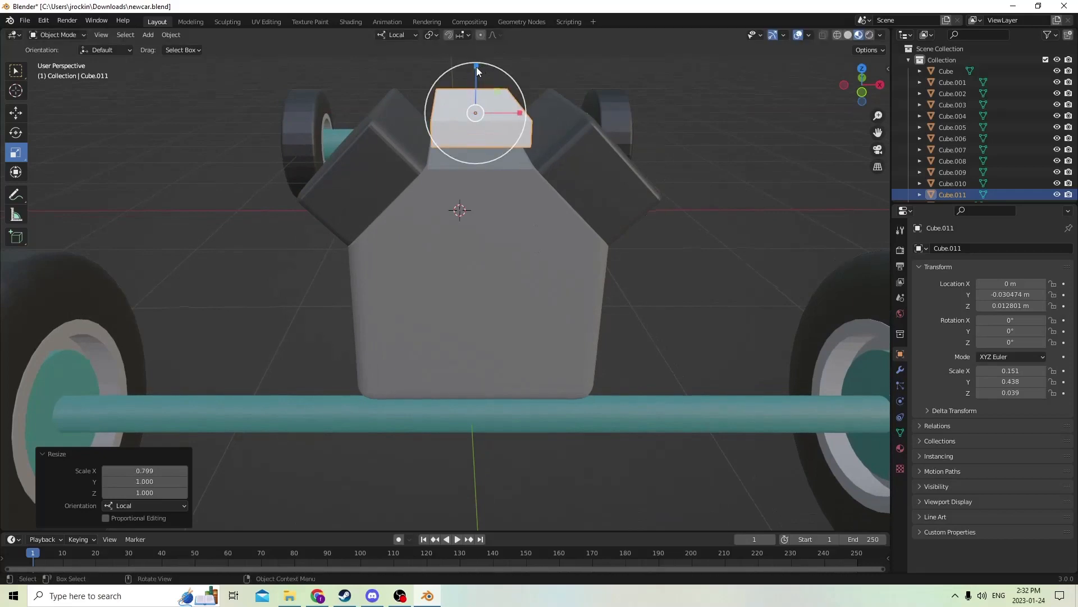
left_click_drag(477, 66, 473, 84)
middle_click_drag(473, 85, 450, 99)
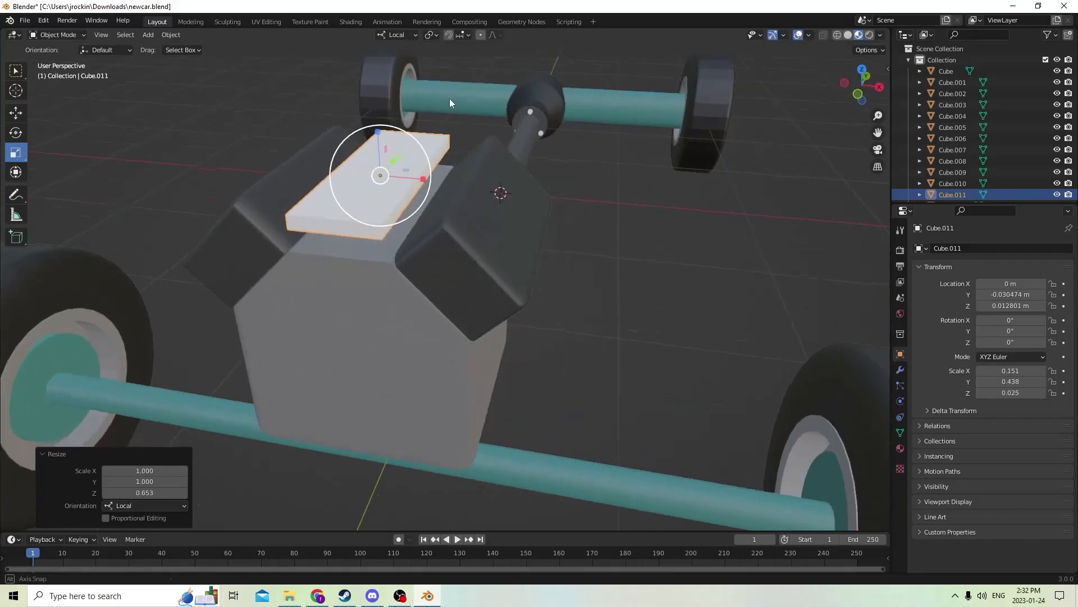
middle_click_drag(453, 136, 450, 154)
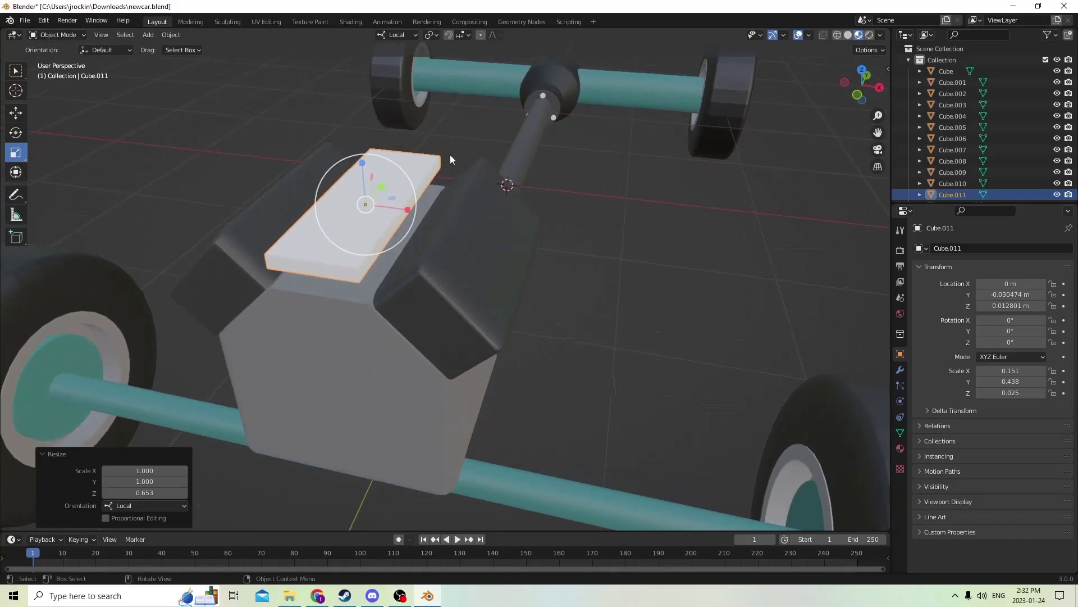
Bevel the plate's four vertical corner edges with 6 segments and return to Object Mode.
key("Tab")
left_click(441, 162)
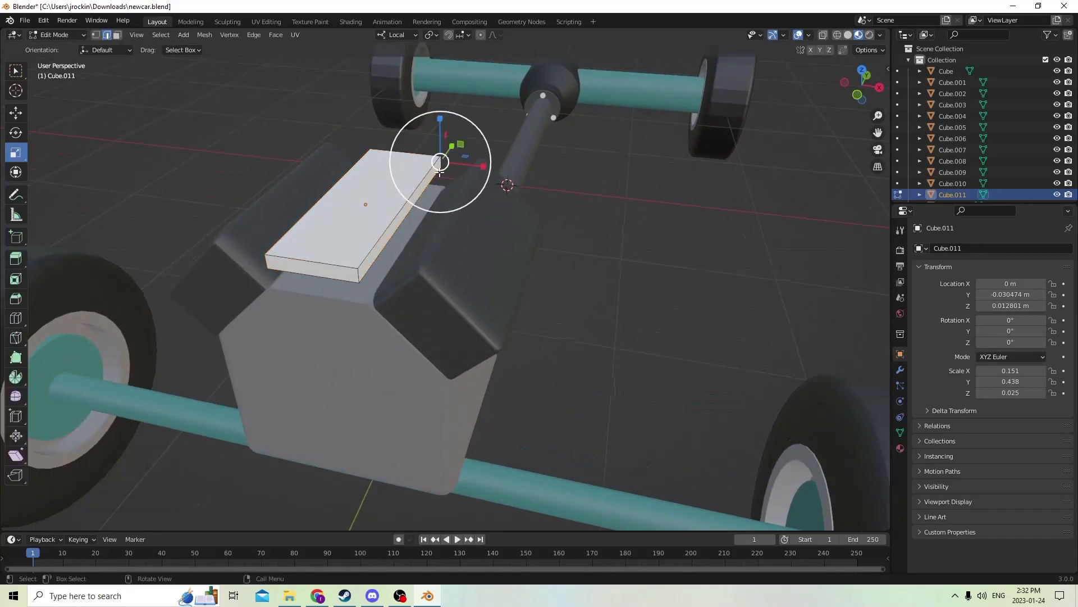
middle_click_drag(439, 171, 443, 212)
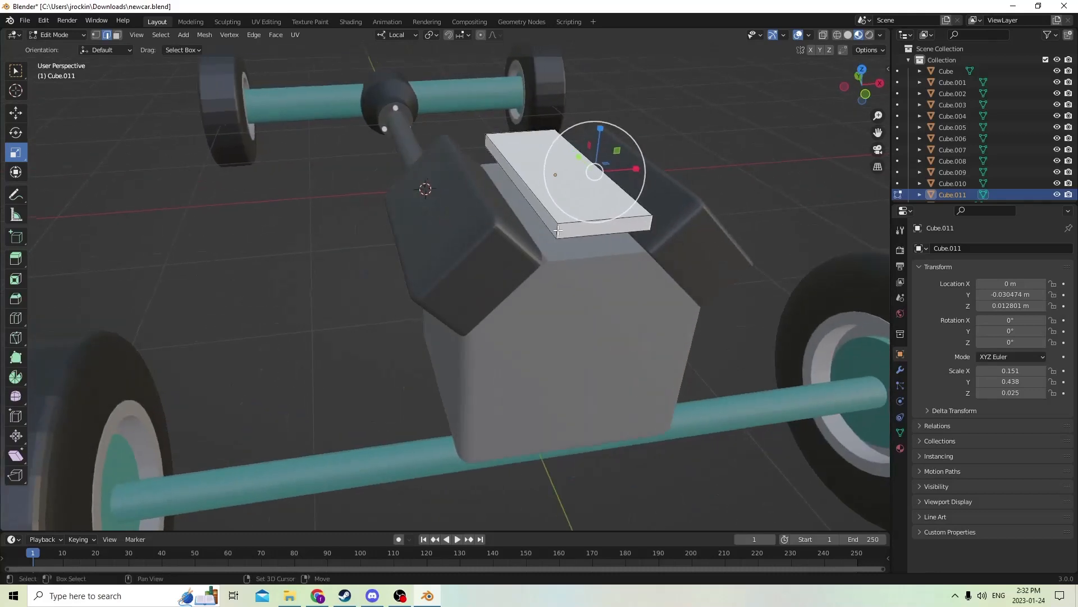
left_click(503, 145)
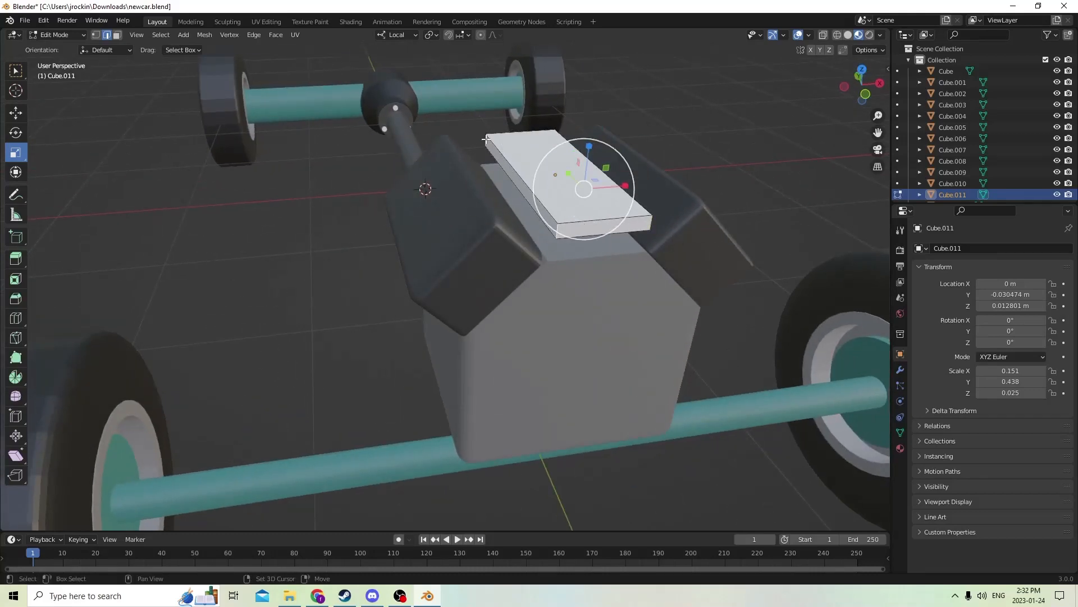
middle_click_drag(486, 139, 718, 163)
key("ctrl+b")
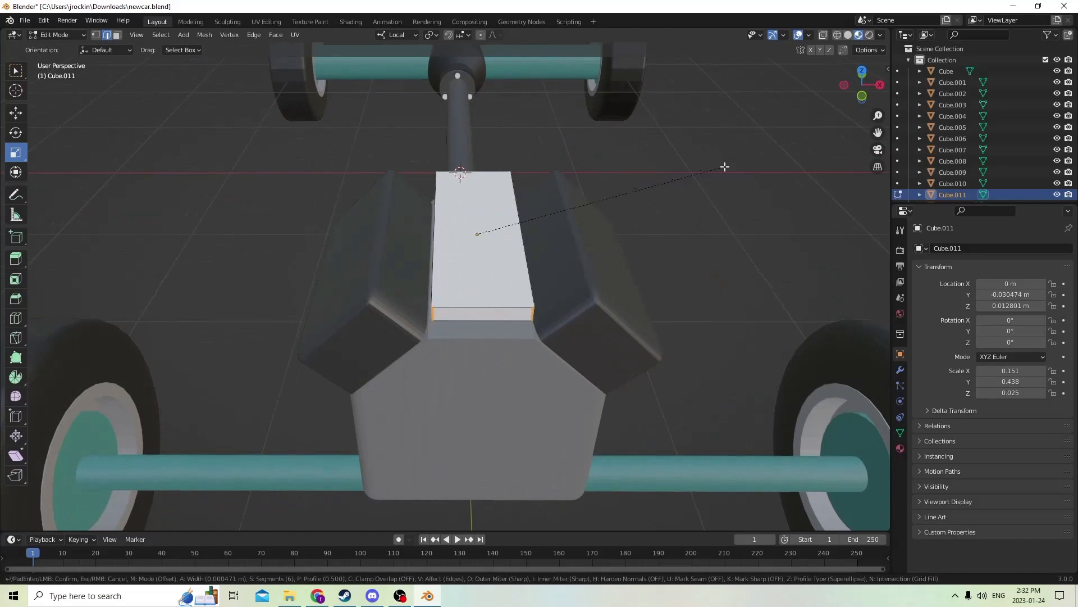
left_click(753, 166)
middle_click_drag(711, 168, 689, 130)
key("Tab")
Lower the rounded plate about 0.00055 m along local Z and thin it to a Z scale of about 0.011.
left_click(15, 113)
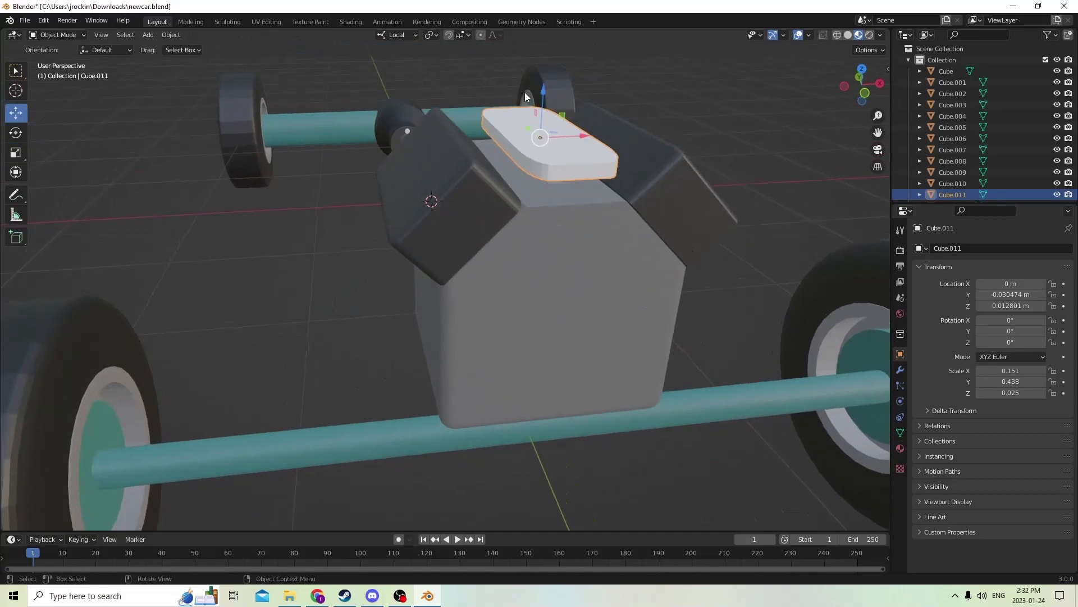
left_click_drag(545, 91, 535, 109)
middle_click_drag(535, 108, 505, 92)
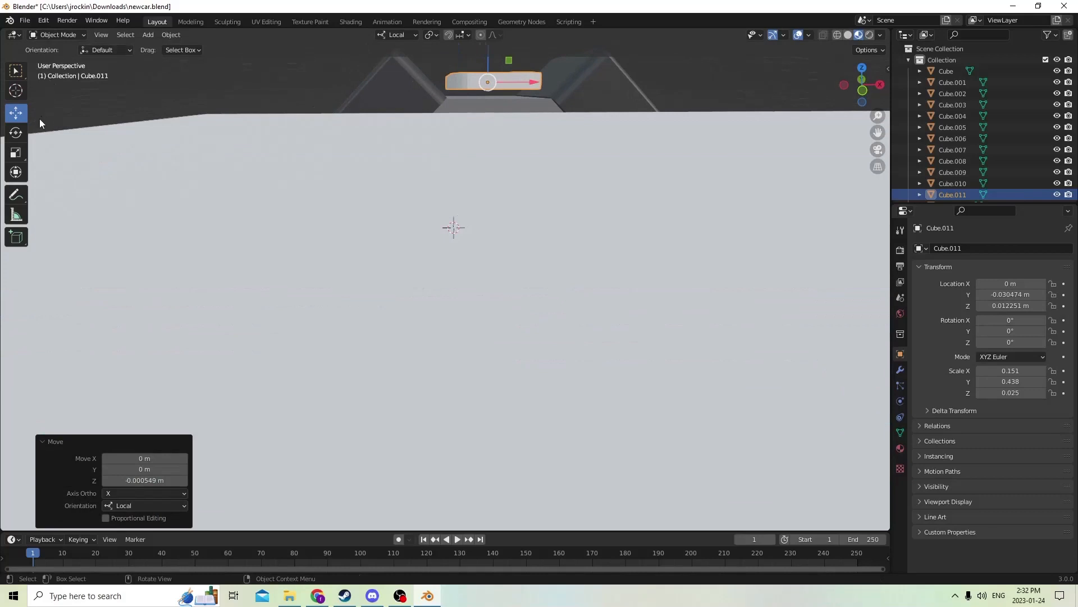
left_click(15, 152)
scroll(455, 78, "down", 3)
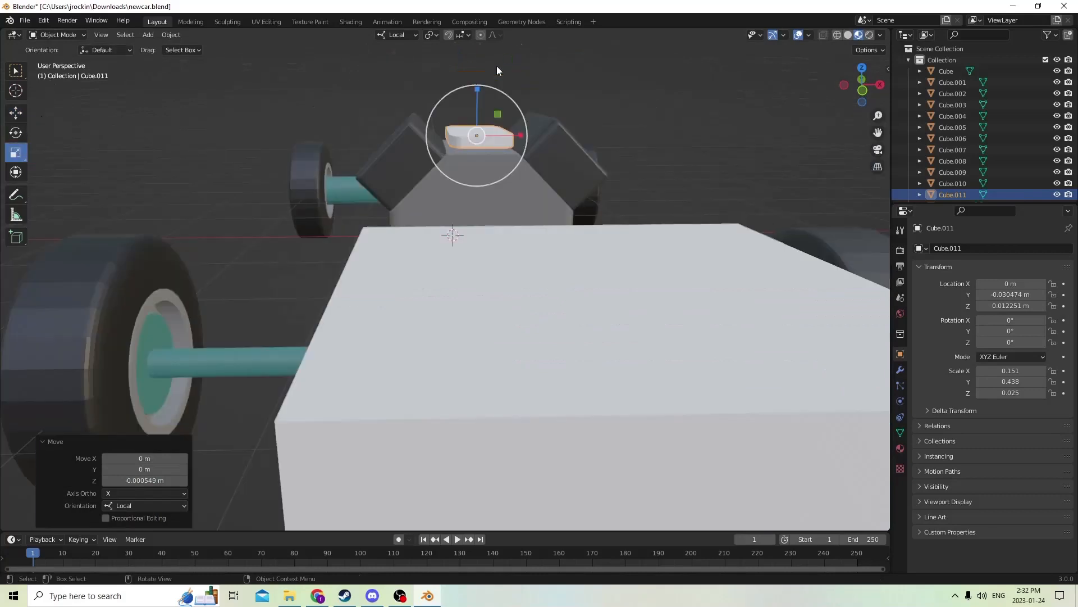
left_click_drag(478, 88, 473, 115)
middle_click_drag(473, 114, 508, 132)
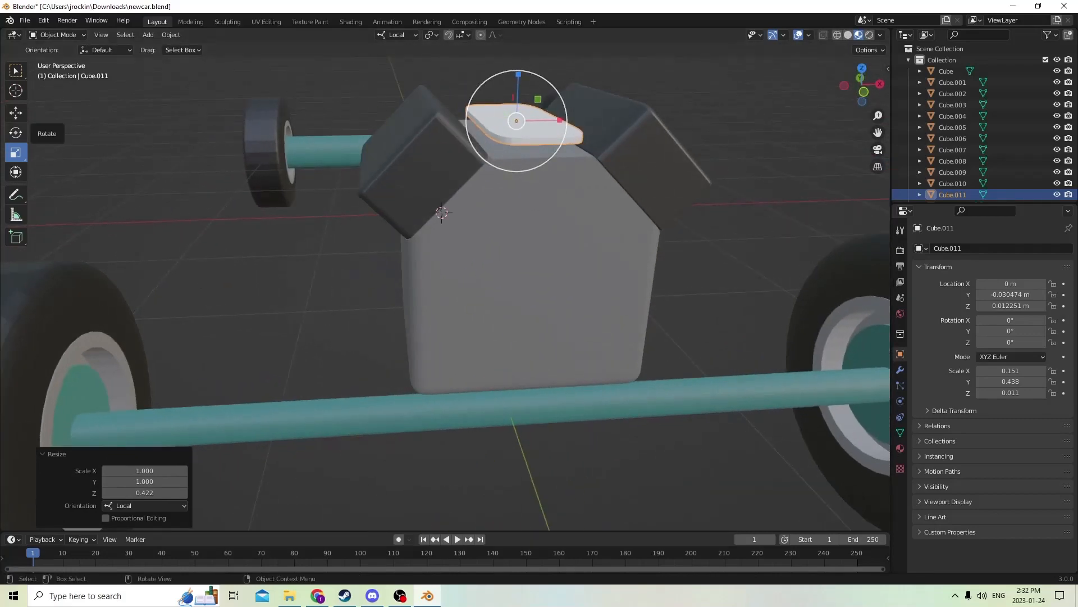
Add a 32-vertex cylinder and shrink it uniformly to a scale of about 0.185.
middle_click_drag(341, 168, 363, 171)
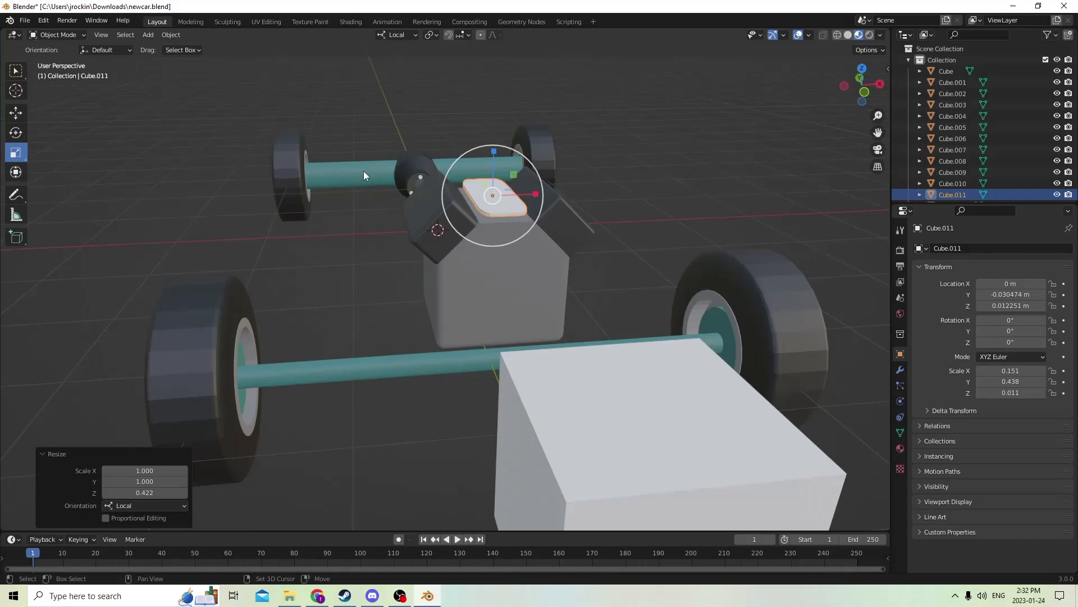
key("shift+a")
mouse_move(362, 170)
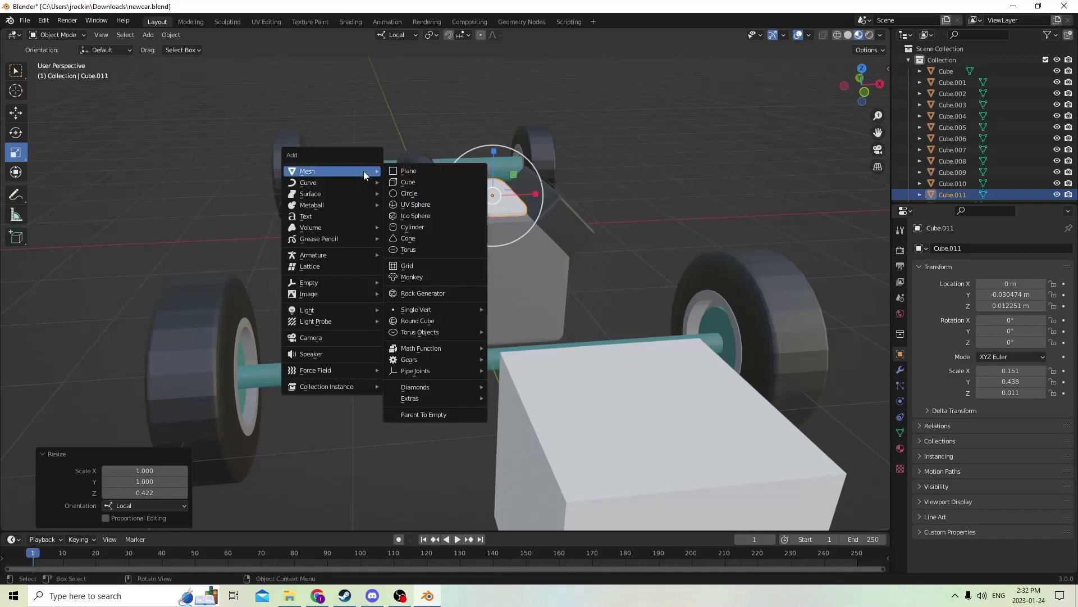
left_click(416, 229)
middle_click_drag(395, 219, 276, 235)
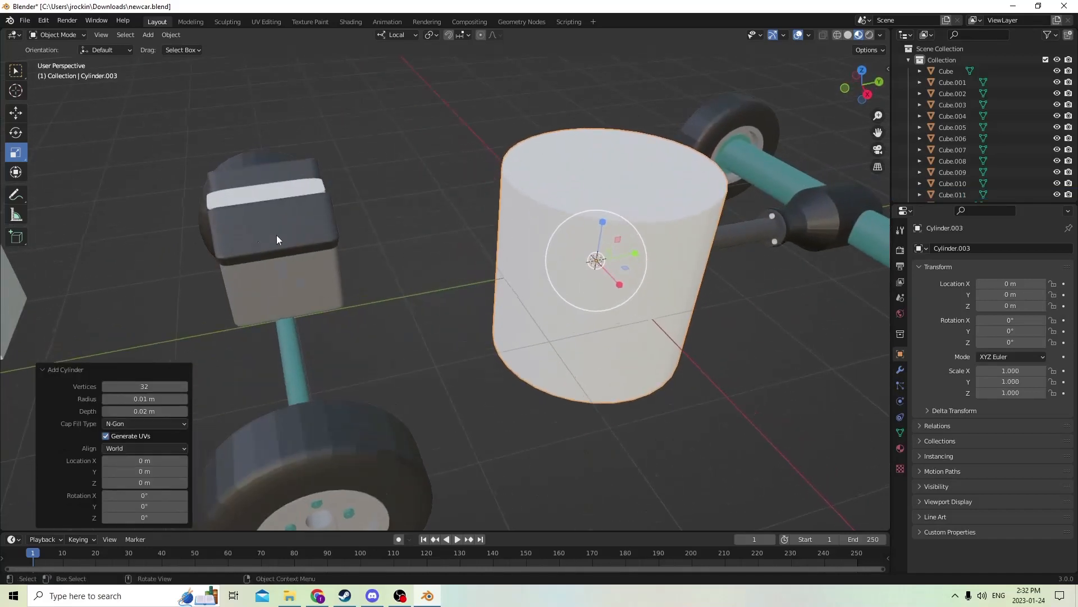
key("s")
left_click(653, 231)
middle_click_drag(653, 231, 621, 200)
key("s")
left_click(730, 222)
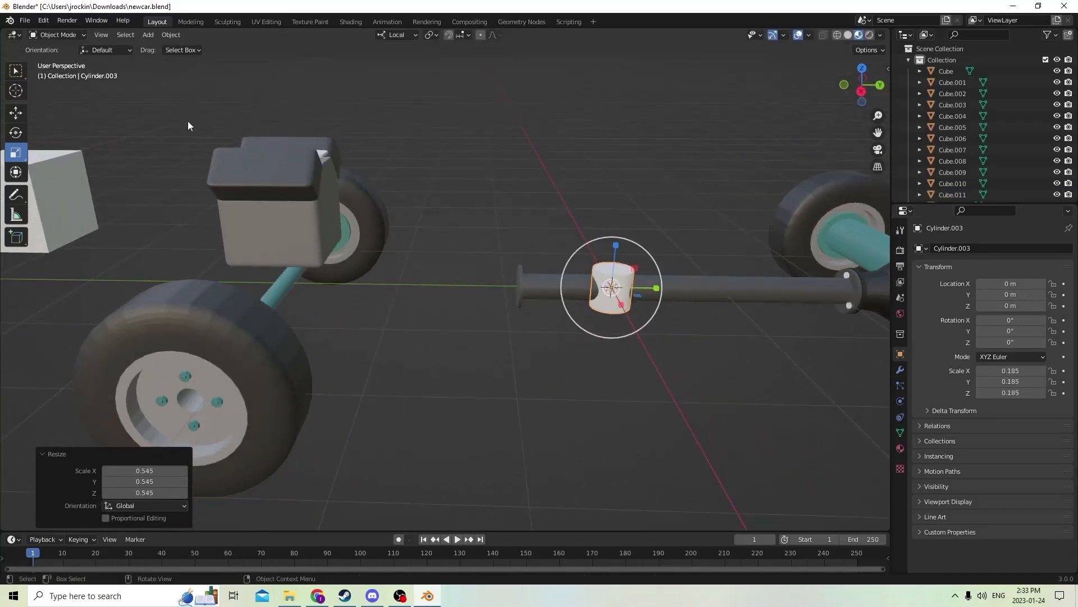
Move the cylinder over the engine, about 0.0158 m along local Z and -0.0282 m along local Y.
left_click(20, 113)
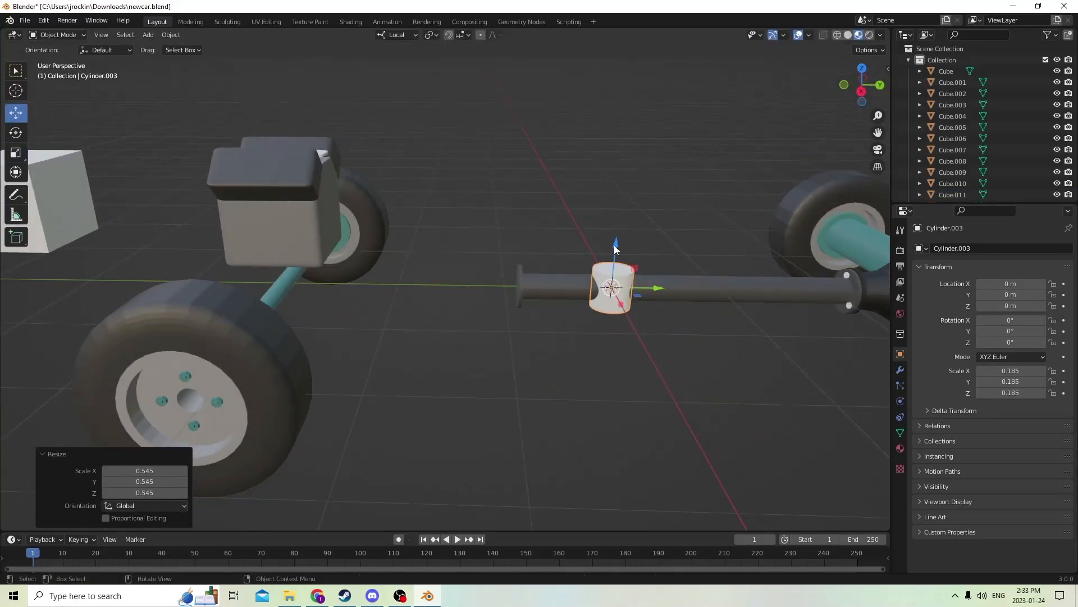
left_click_drag(615, 249, 618, 98)
middle_click_drag(618, 98, 687, 96)
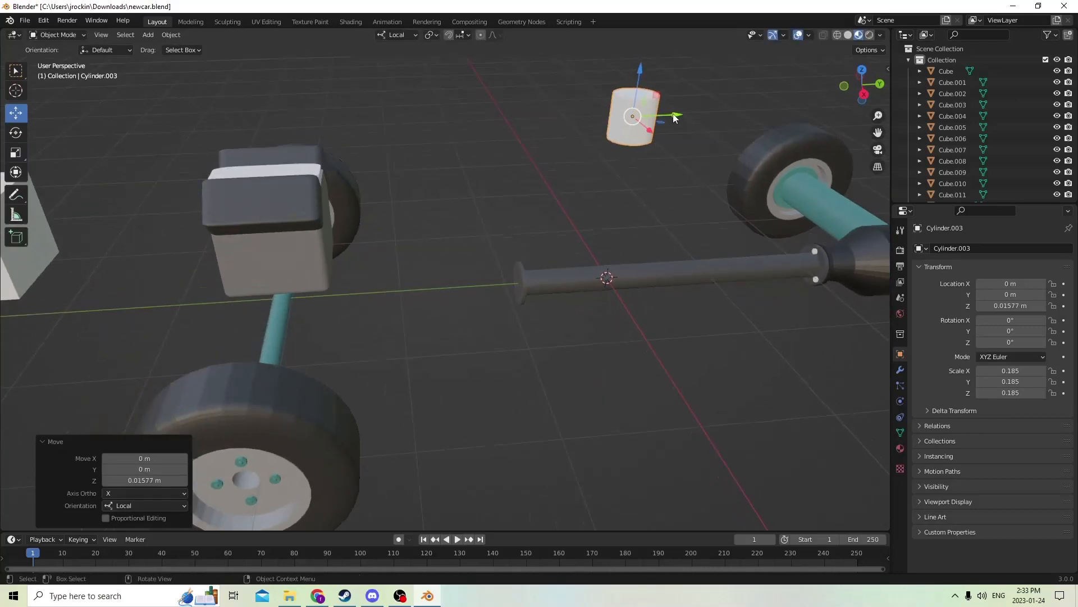
left_click_drag(676, 118, 331, 118)
middle_click_drag(331, 117, 656, 107)
Shrink the cylinder above the engine to a uniform scale of about 0.077.
key("s")
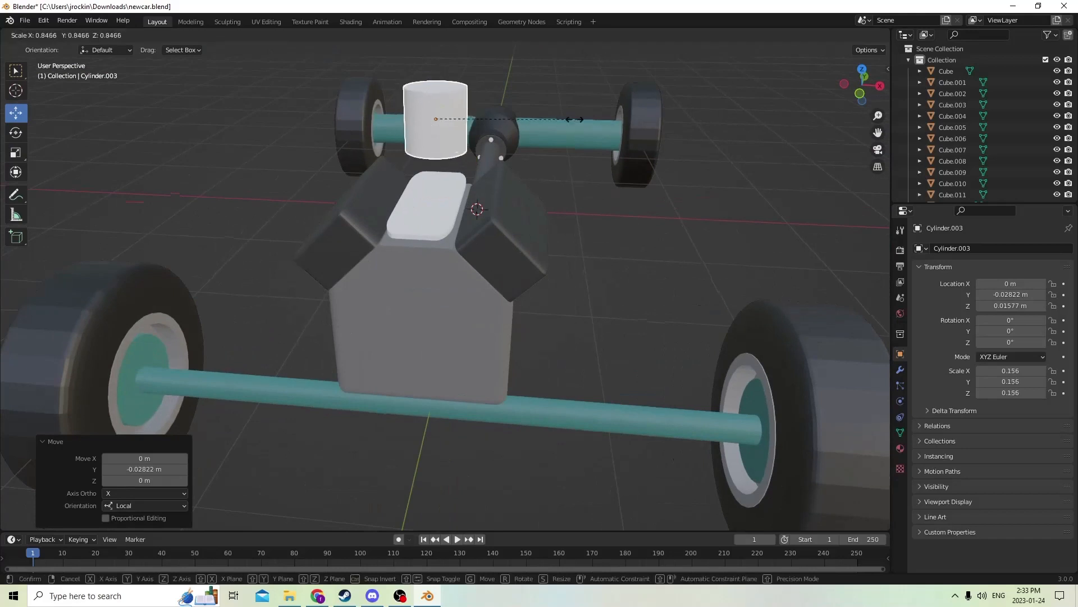
left_click(503, 120)
mouse_move(504, 119)
middle_mouse_down()
mouse_move(534, 132)
mouse_move(510, 107)
middle_mouse_up()
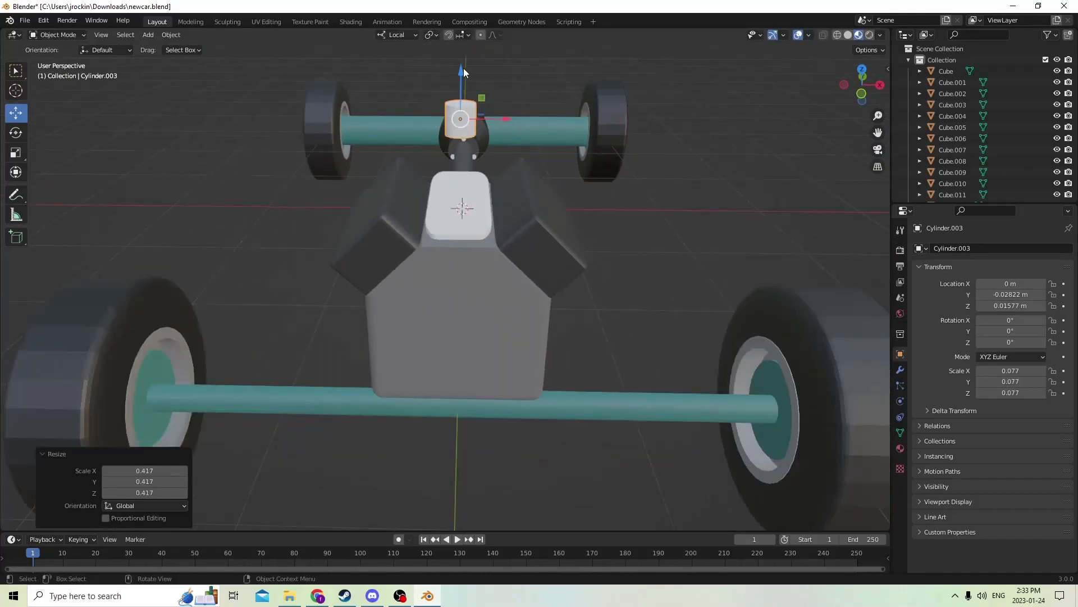
Lower the cylinder through the rounded plate and shift it along local Y, to about Z 0.0124 m and Y -0.0310 m.
left_click_drag(463, 68, 462, 132)
middle_click_drag(462, 132, 686, 170)
scroll(537, 178, "up", 4)
left_click_drag(709, 153, 750, 190)
middle_click_drag(751, 190, 666, 211)
left_click_drag(732, 262, 682, 238)
middle_click_drag(682, 238, 720, 194)
scroll(652, 212, "down", 6)
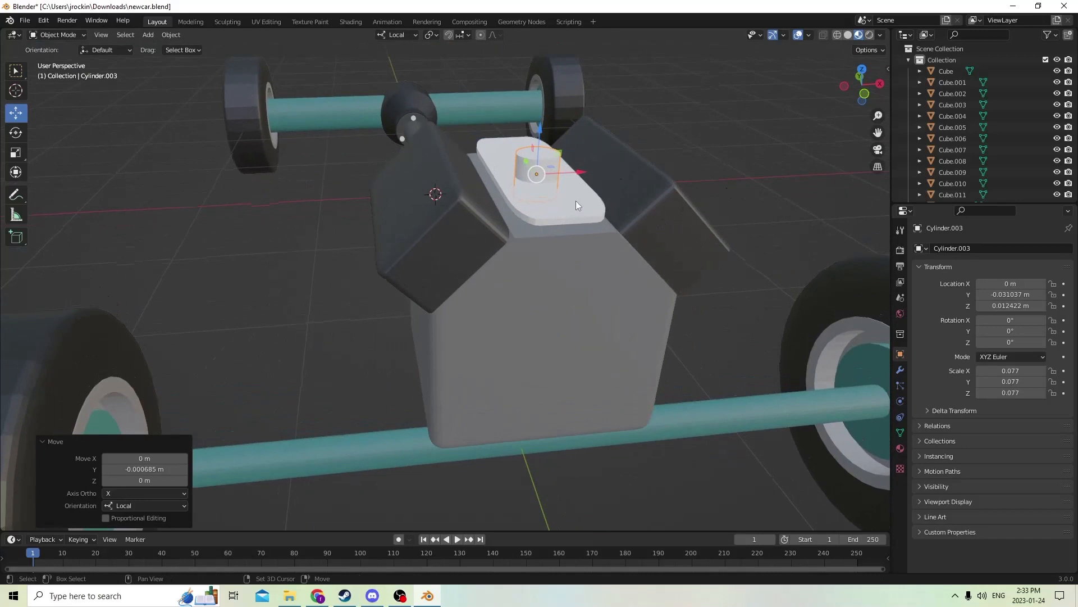
Duplicate the cylinder in place and raise the copy about 0.0029 m along local Z above the plate.
middle_click_drag(567, 200, 600, 192)
key("shift+d")
right_click(618, 197)
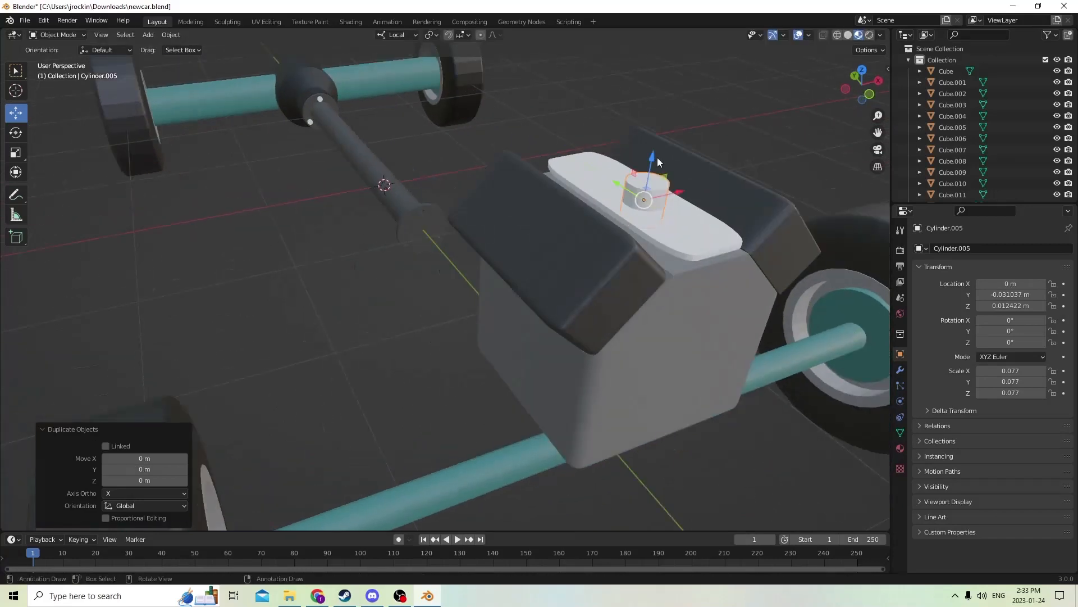
left_click_drag(650, 161, 646, 89)
middle_click_drag(646, 89, 563, 205)
Cut the lower cylinder out of the rounded plate with a Bool Tool Auto Boolean Difference, leaving the raised copy out.
left_click(599, 198, "shift")
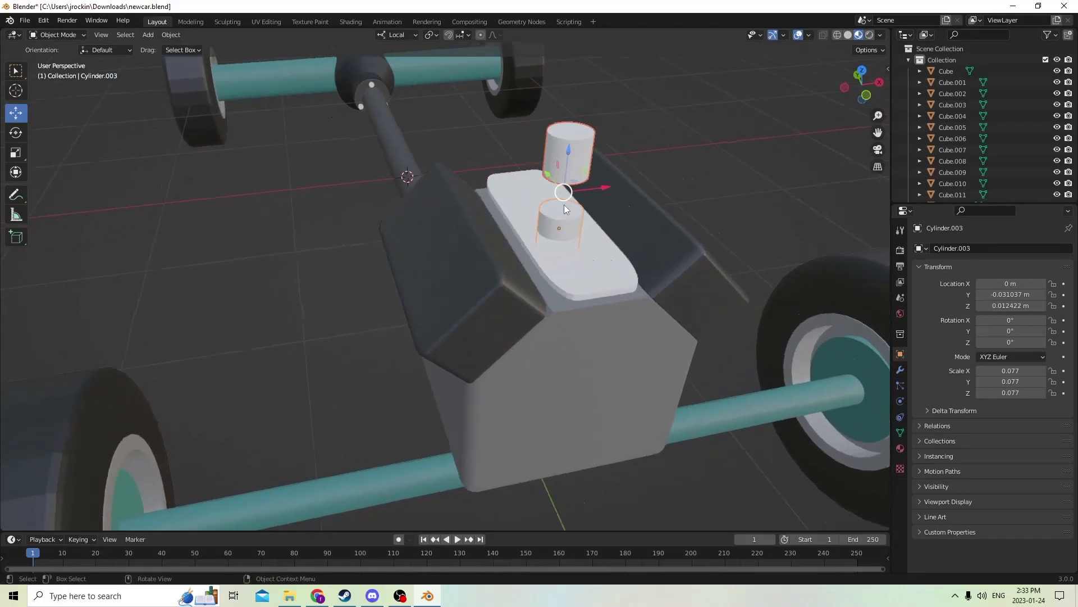
left_click(583, 240, "shift")
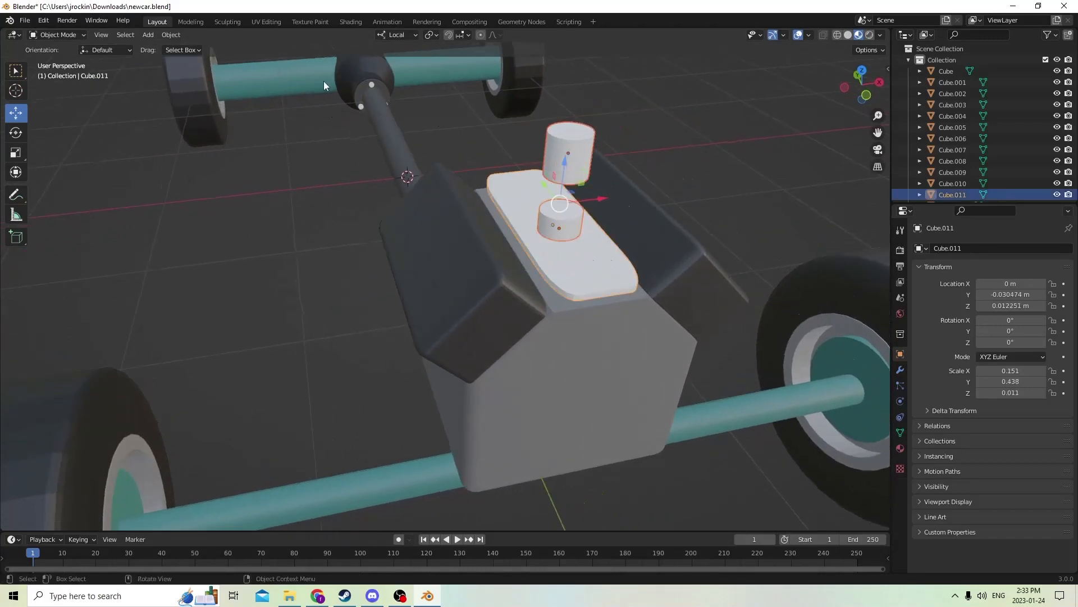
left_click(569, 155, "shift")
left_click(569, 154, "shift")
left_click(170, 35)
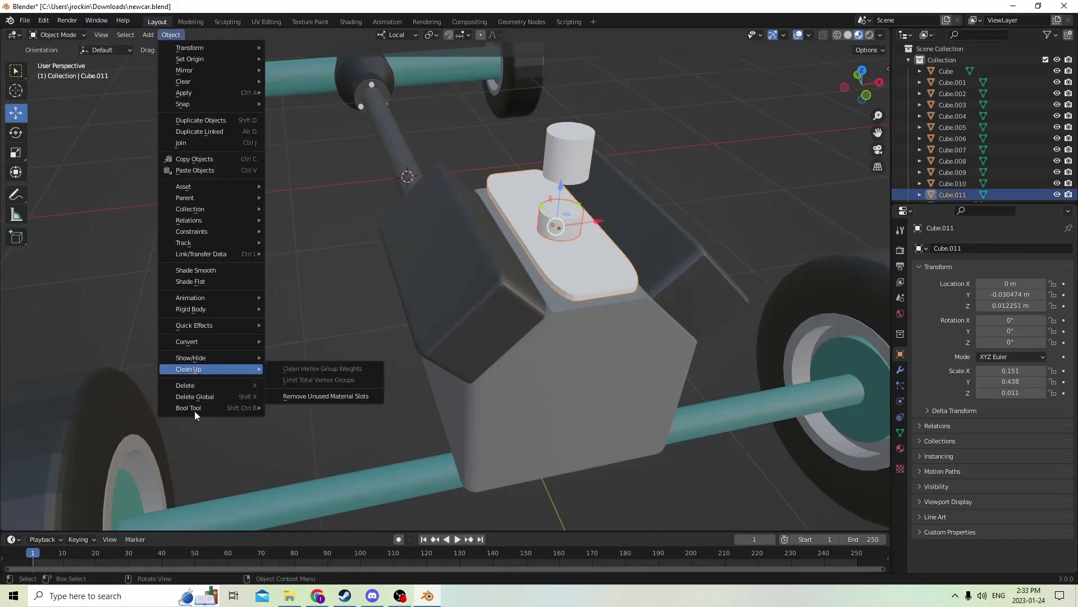
mouse_move(194, 409)
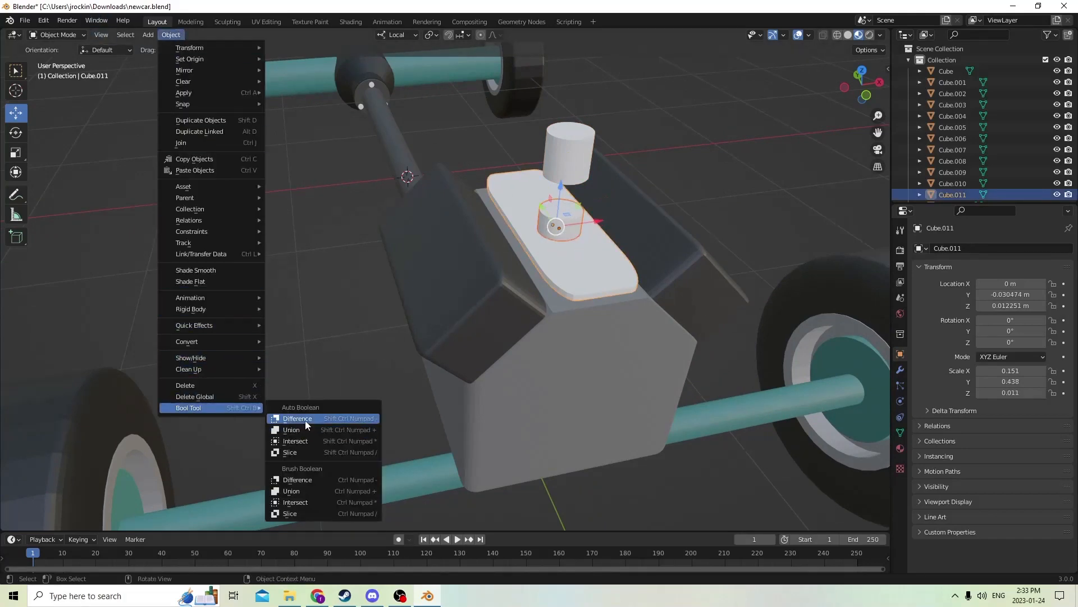
left_click(305, 420)
middle_click_drag(389, 291, 415, 247)
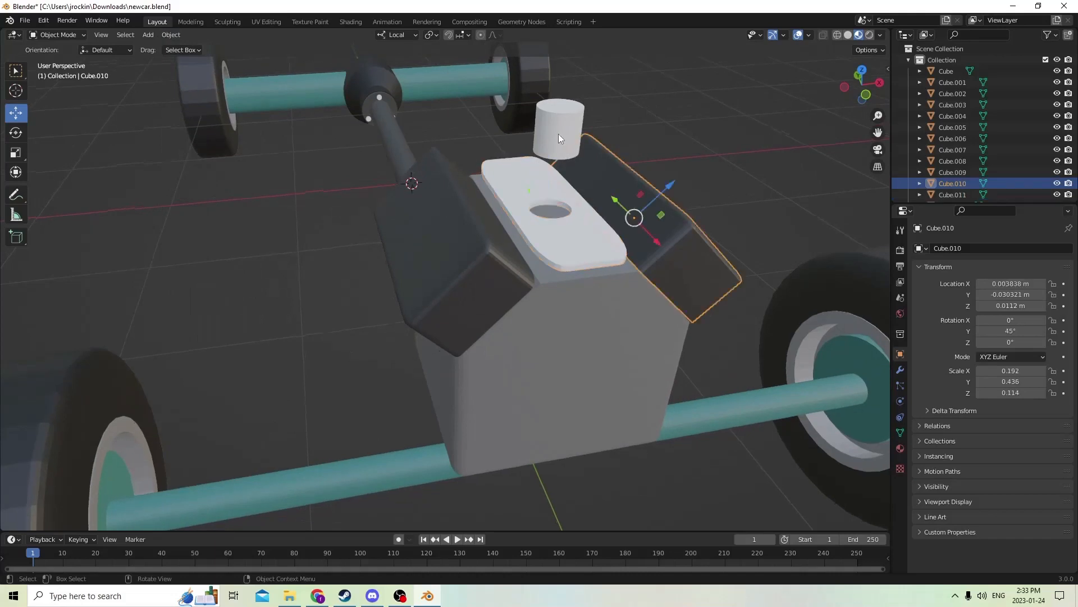
Duplicate the raised cylinder in place, shrink the copy to a uniform scale of about 0.066 and stretch its Z scale to about 0.102.
left_click(558, 134)
middle_click_drag(559, 134, 514, 174)
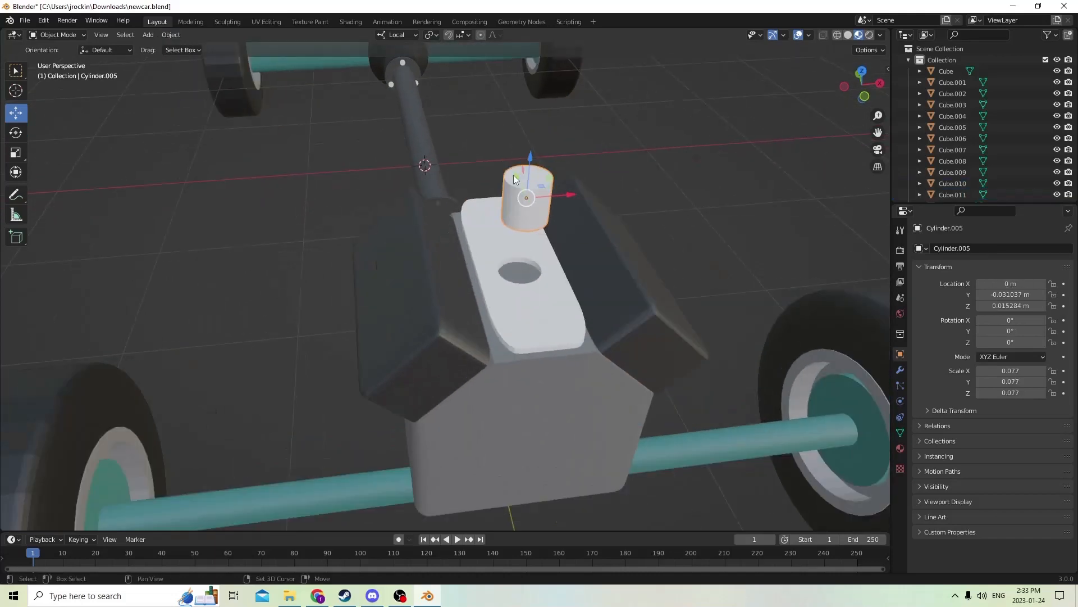
key("shift+d")
right_click(632, 119)
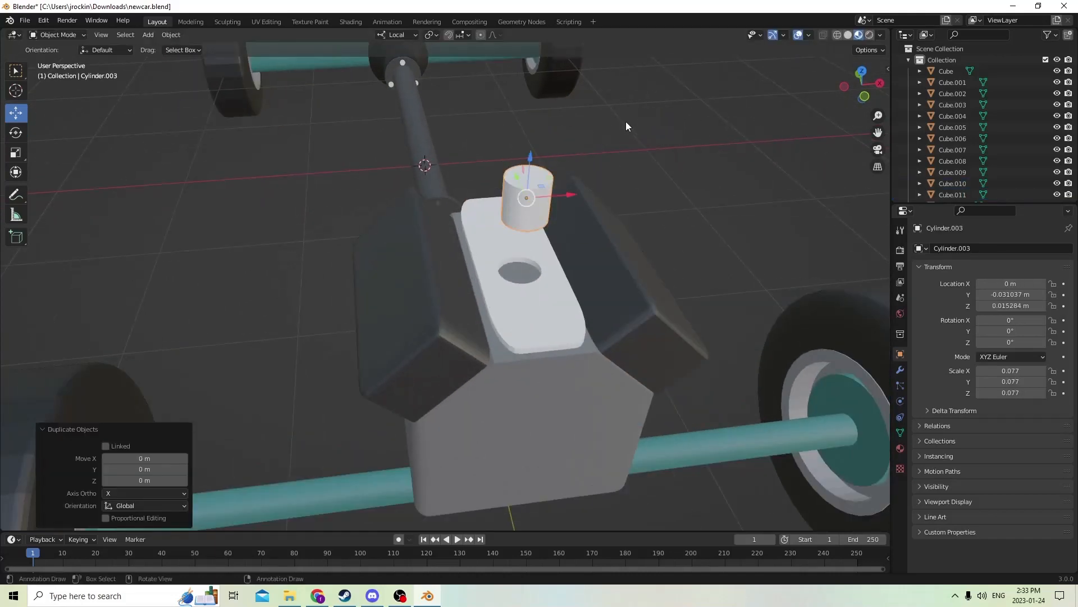
key("s")
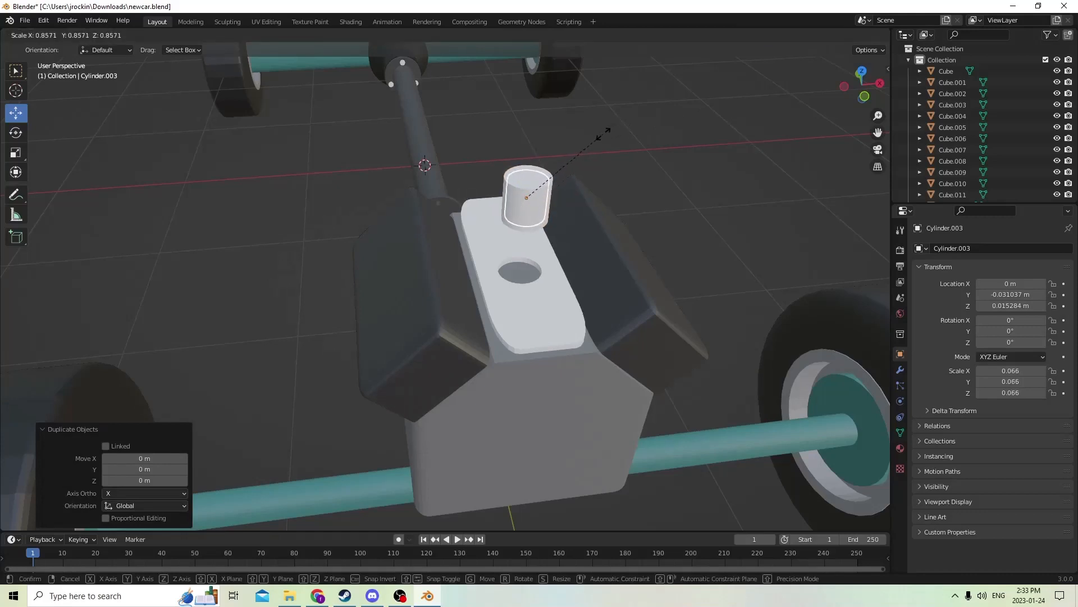
left_click(604, 138)
left_click(16, 149)
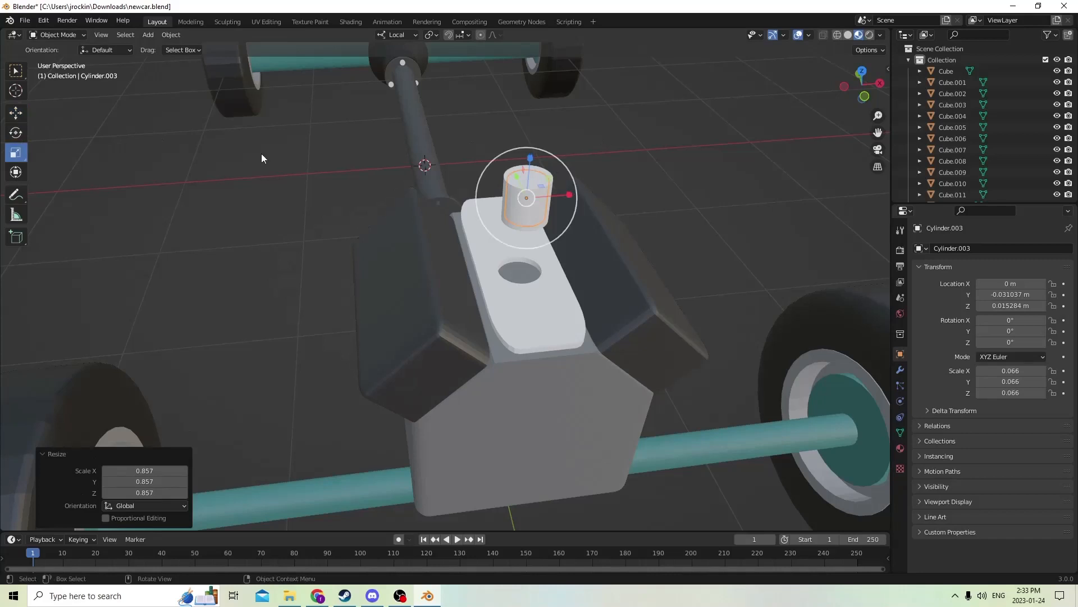
left_click_drag(530, 157, 532, 136)
Duplicate the narrow inner cylinder and raise the copy about 0.0027 m along local Z.
key("shift+d")
key("Escape")
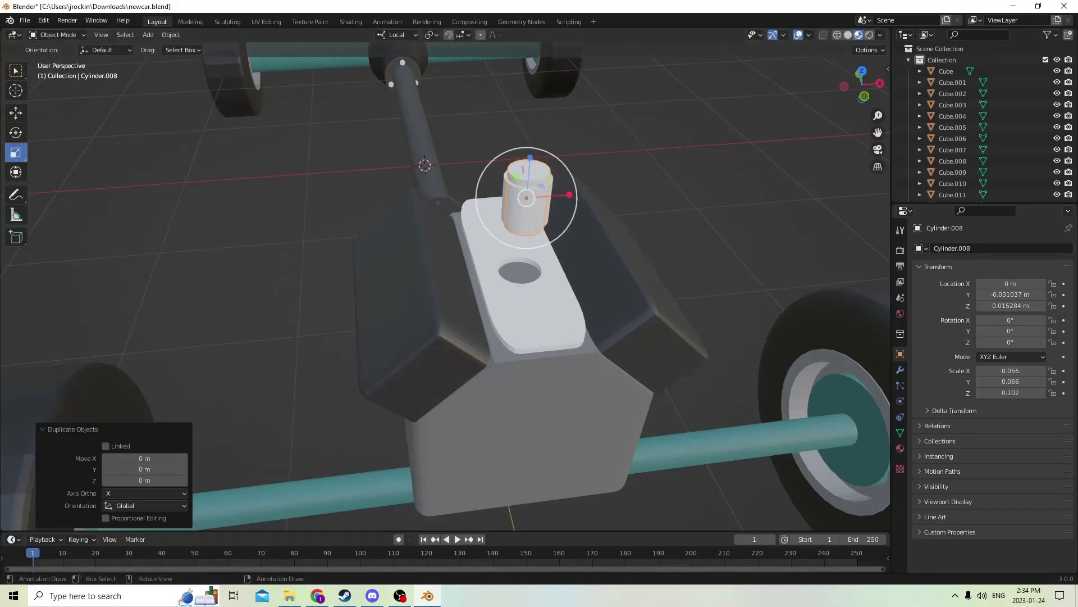
left_click(15, 113)
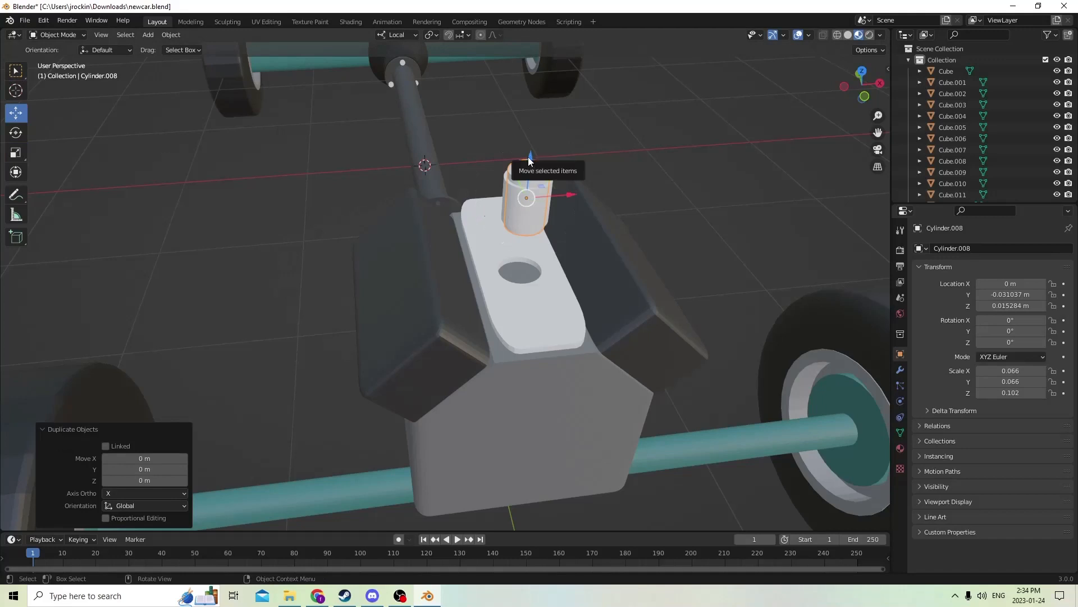
left_click_drag(535, 162, 534, 84)
middle_click_drag(534, 84, 547, 105)
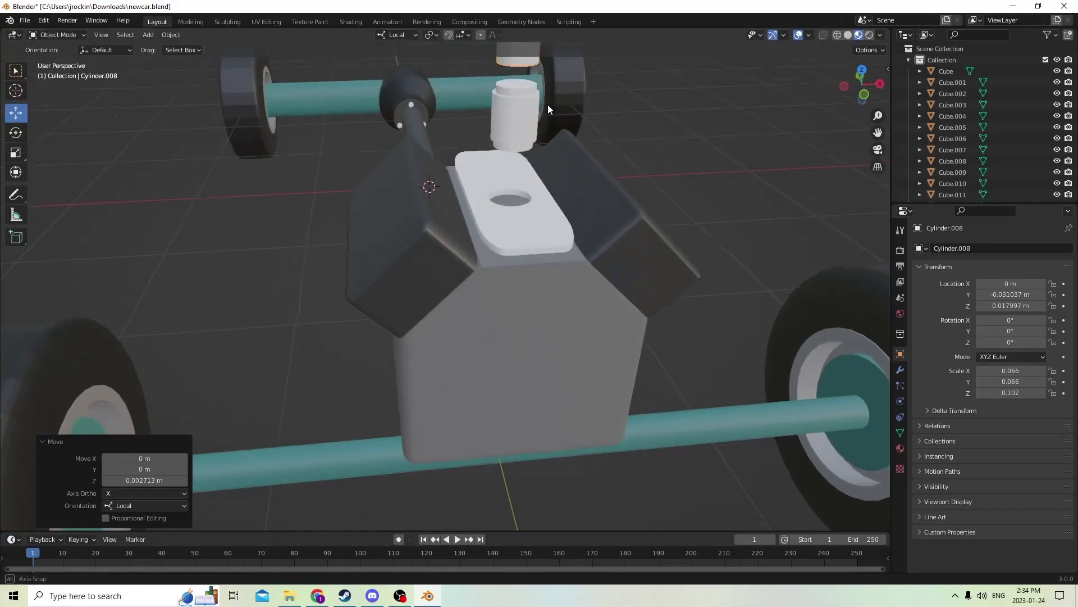
Hollow the wider cylinder by subtracting the narrow inner one with a Bool Tool Auto Boolean Difference.
left_click(517, 93)
left_click(167, 37)
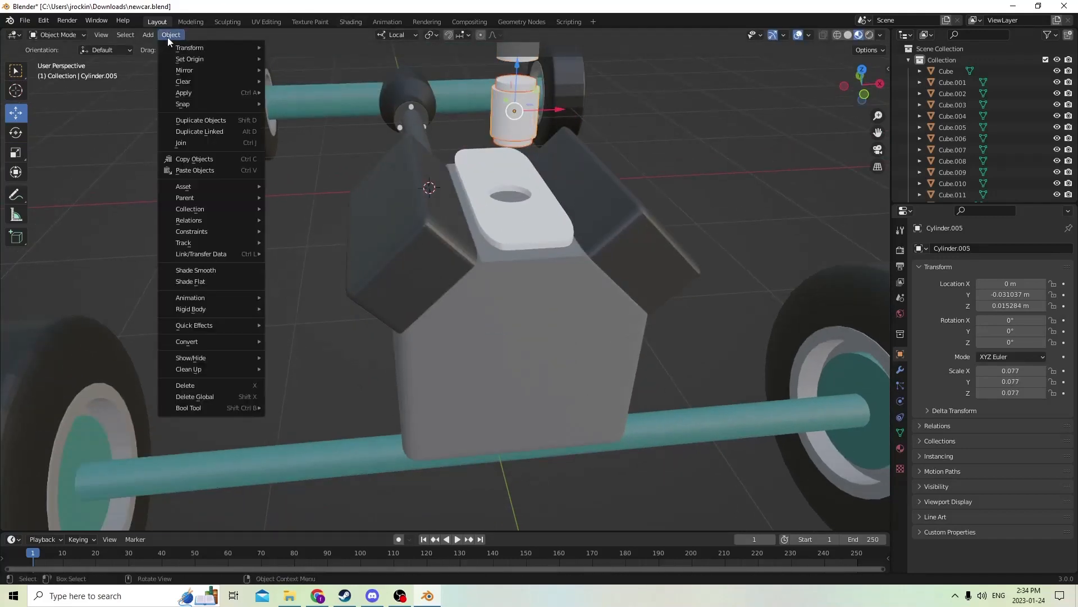
mouse_move(198, 409)
left_click(288, 419)
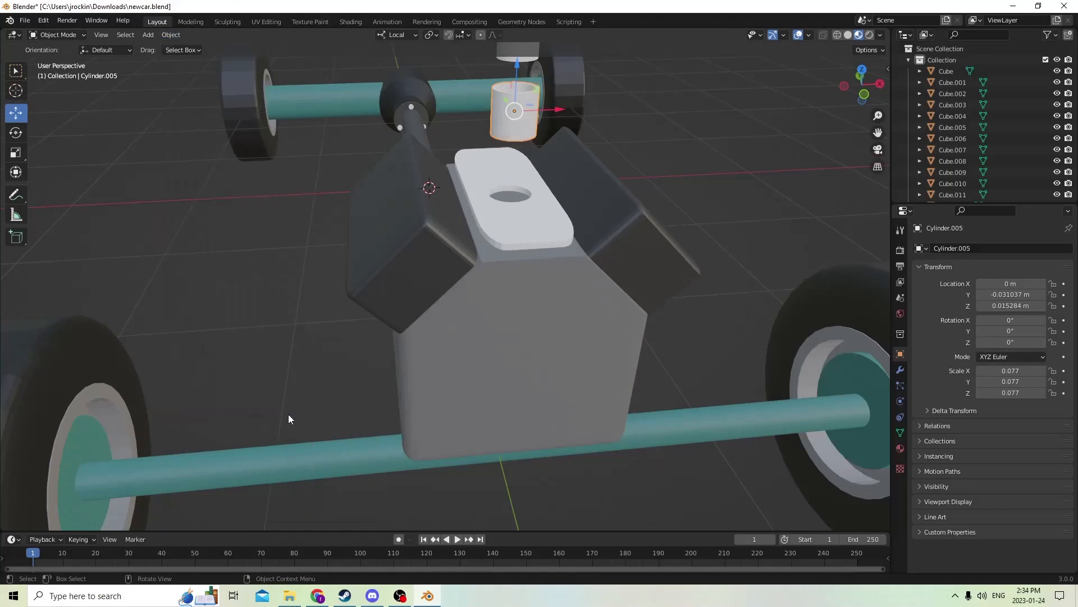
middle_click_drag(288, 413, 472, 254)
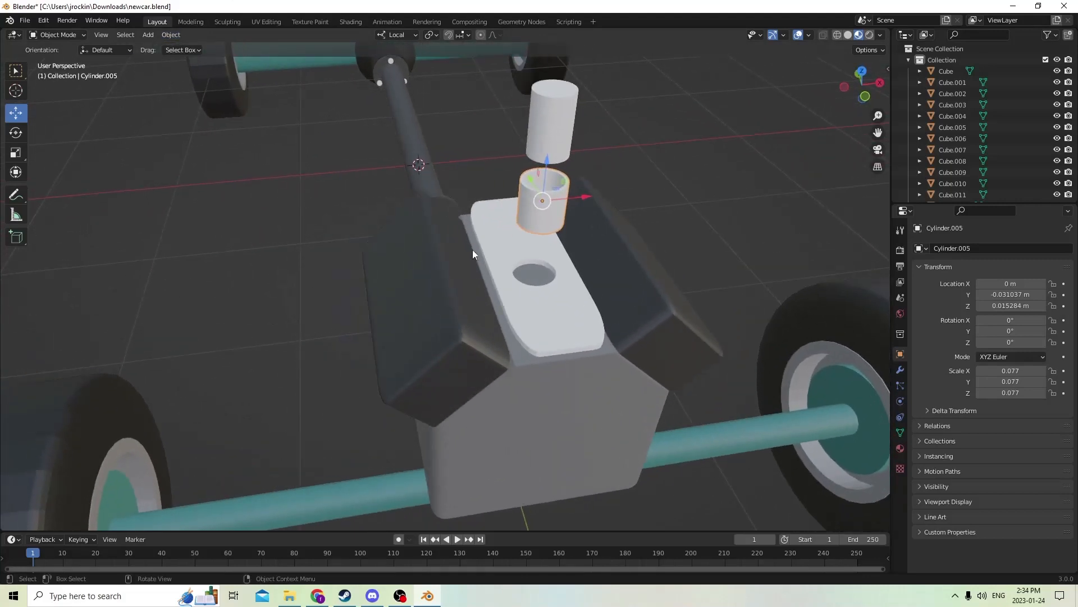
Lower the hollow cylinder about 0.0023 m along local Z onto the hole in the rounded plate.
middle_click_drag(540, 206, 227, 159)
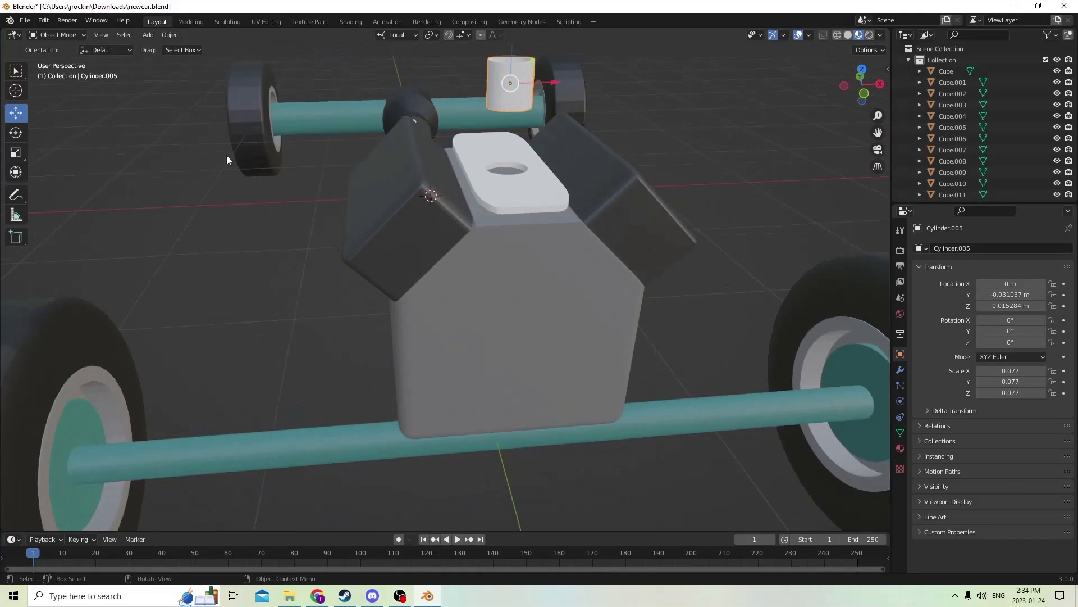
left_click(15, 132)
left_click(20, 110)
scroll(449, 79, "down", 2)
left_click_drag(493, 93, 494, 138)
scroll(491, 138, "up", 6)
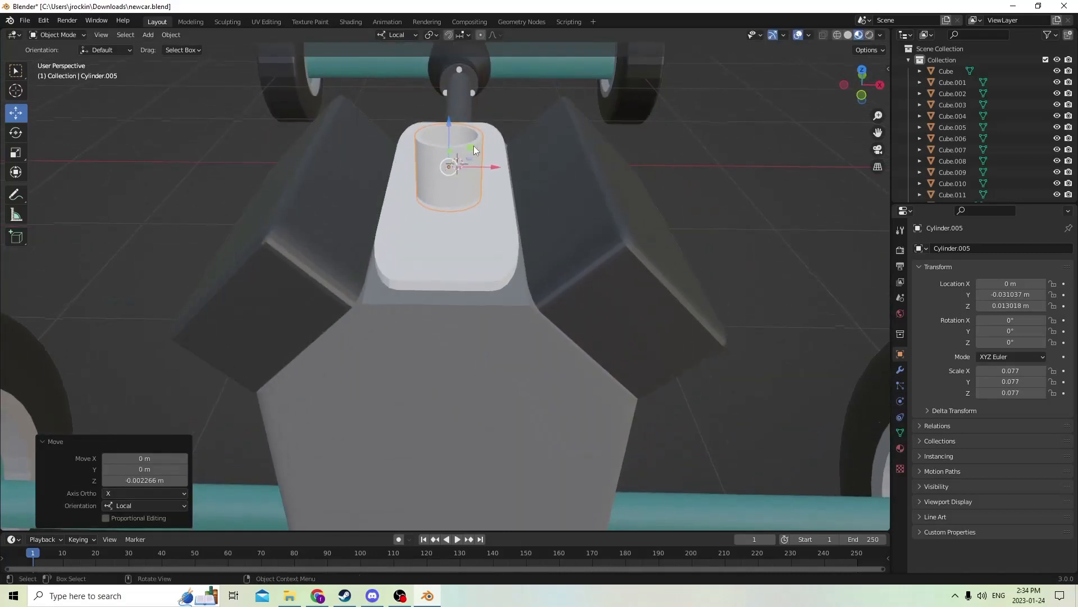
scroll(473, 146, "up", 3)
scroll(478, 173, "up", 5)
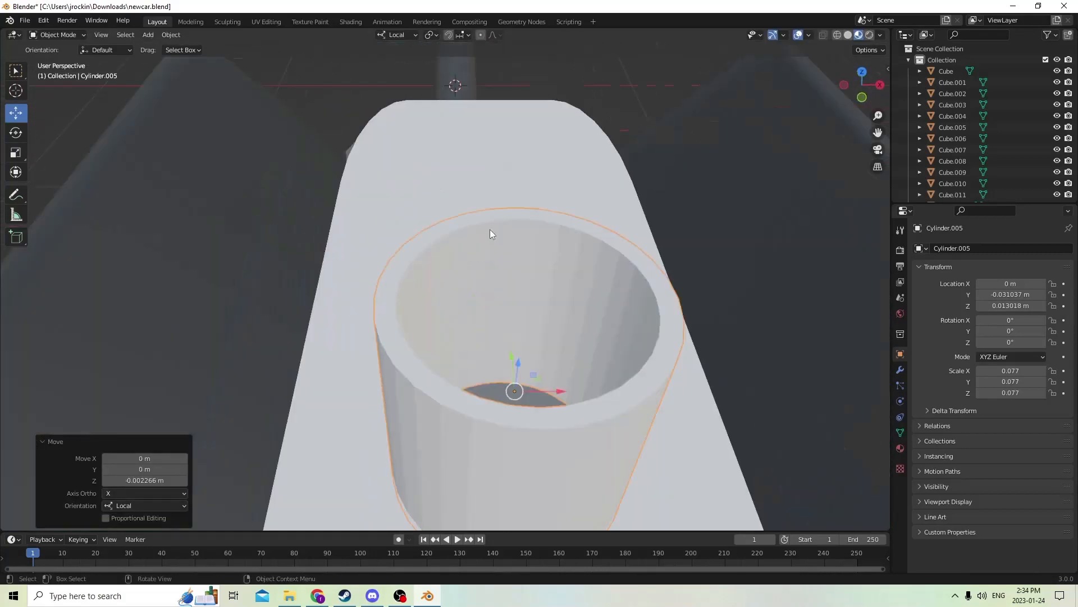
scroll(487, 232, "down", 4)
mouse_move(483, 238)
middle_mouse_down()
mouse_move(496, 214)
mouse_move(483, 236)
middle_mouse_up()
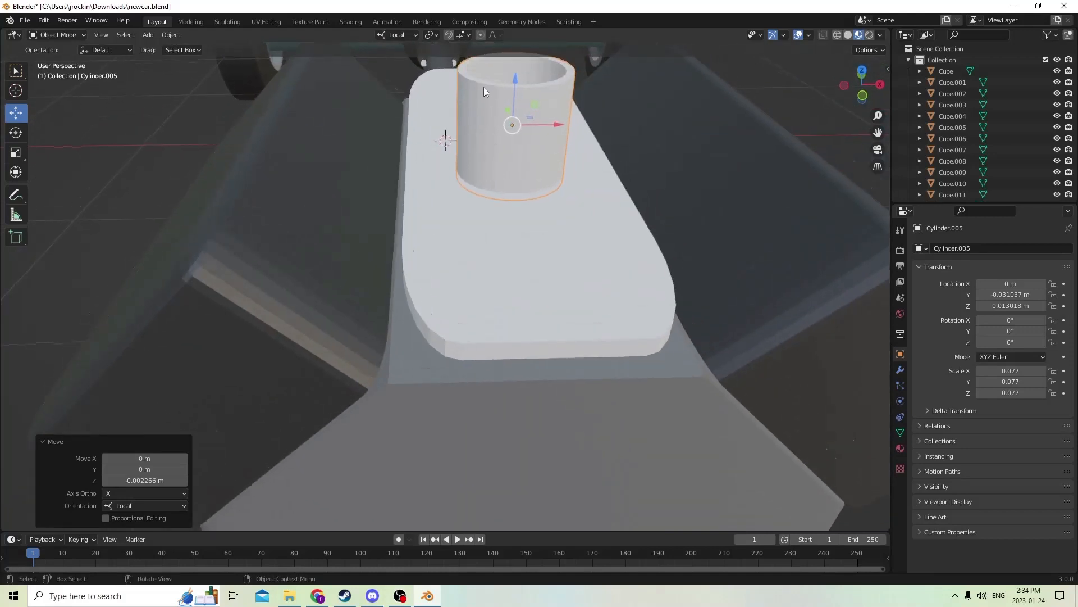
scroll(502, 93, "down", 8)
middle_click_drag(512, 85, 545, 140)
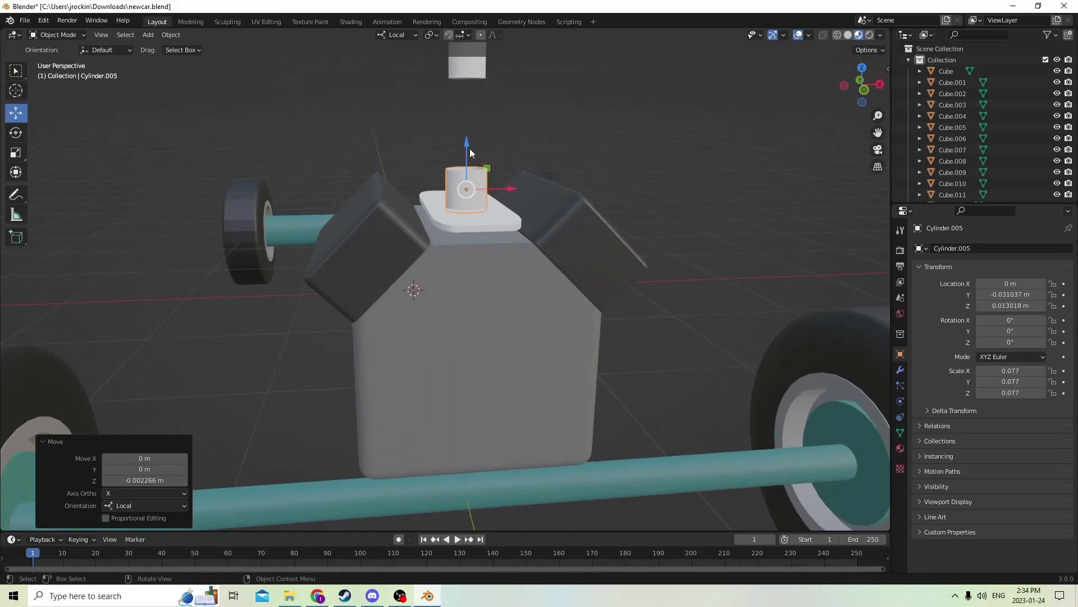
Shorten the hollow cylinder along local Z, then enlarge it uniformly, to X and Y scales of about 0.085 and Z 0.054.
left_click(16, 152)
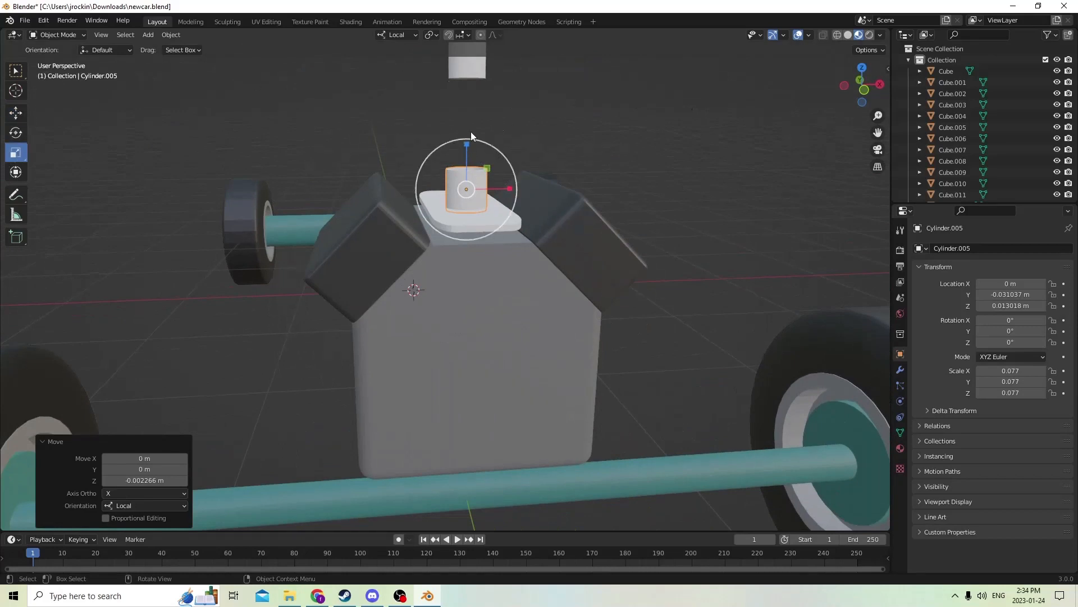
left_click_drag(467, 146, 467, 167)
middle_click_drag(466, 168, 459, 186)
key("s")
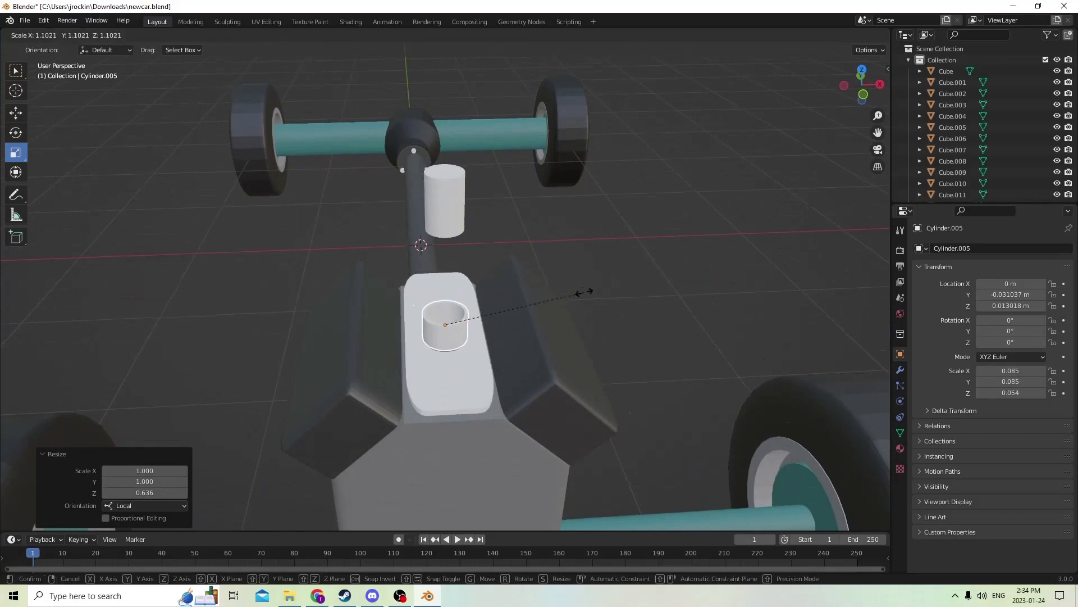
left_click(584, 292)
middle_click_drag(567, 261, 536, 170)
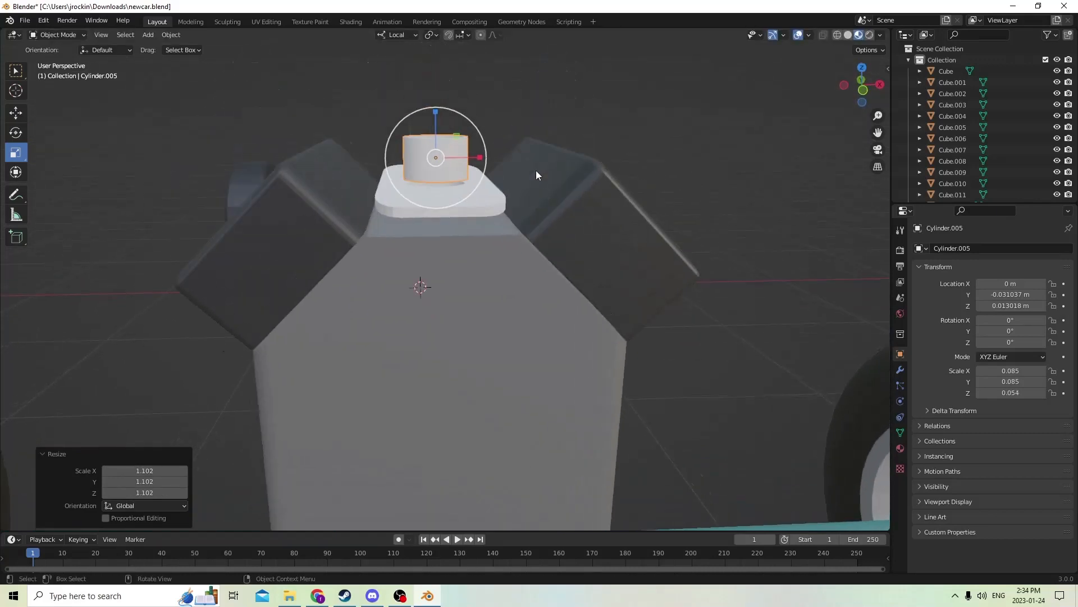
Raise the short ring along local Z above the plate, to about Z 0.0147 m.
left_click(16, 113)
left_click_drag(437, 129, 437, 44)
scroll(443, 552, "down", 1)
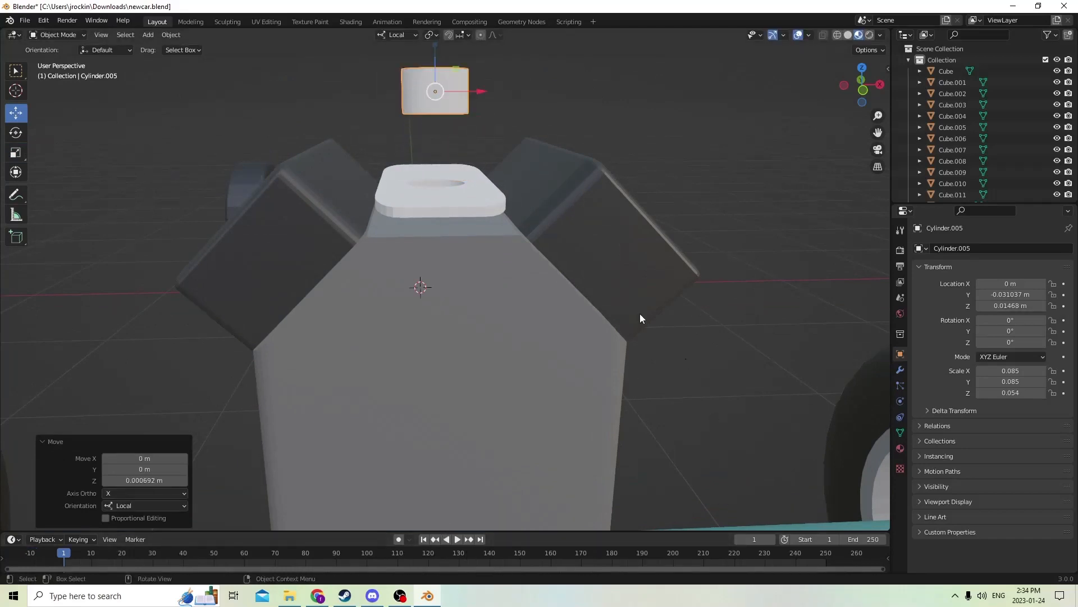
scroll(641, 314, "down", 3)
Examine the underside of the raised ring and its alignment with the hole in the rounded plate.
middle_click_drag(644, 314, 689, 297)
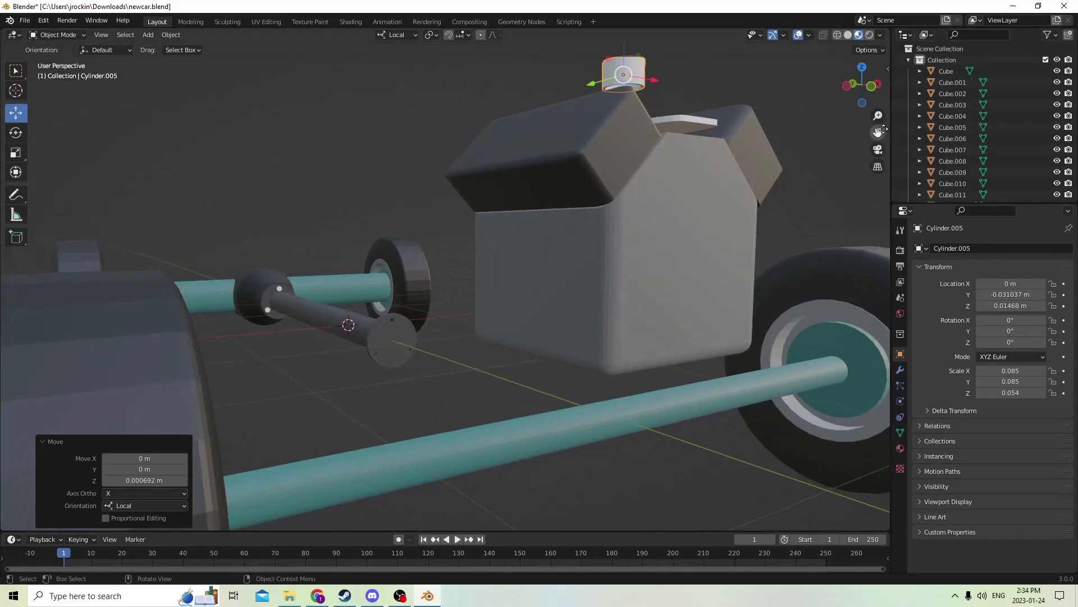
left_click_drag(882, 130, 797, 275)
scroll(820, 142, "up", 4)
middle_click_drag(820, 143, 578, 133)
scroll(561, 129, "up", 5)
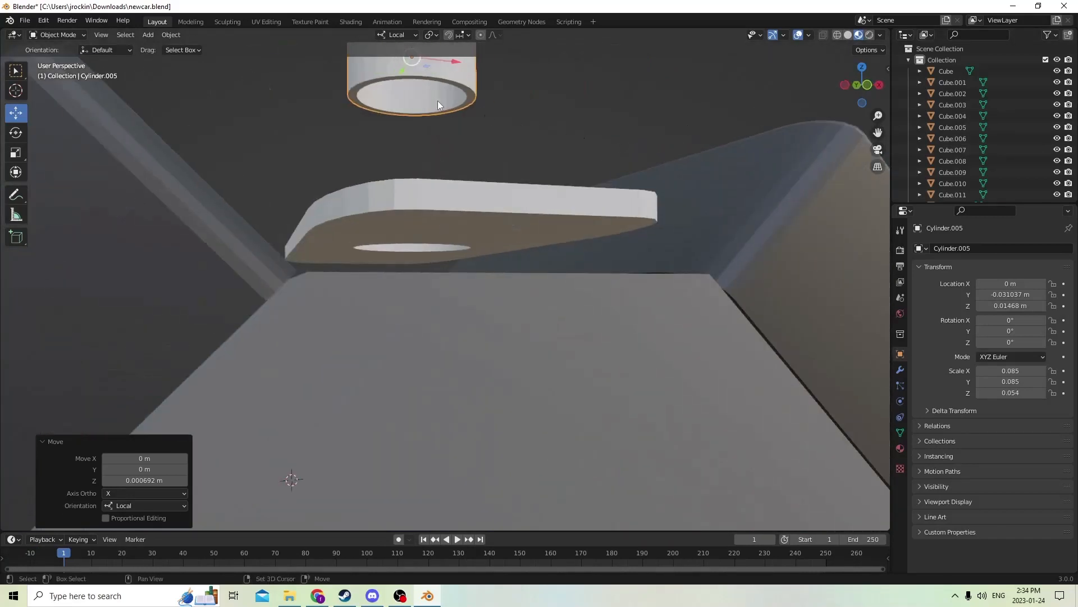
scroll(416, 94, "down", 3)
middle_click_drag(415, 109, 449, 186)
scroll(435, 170, "down", 2)
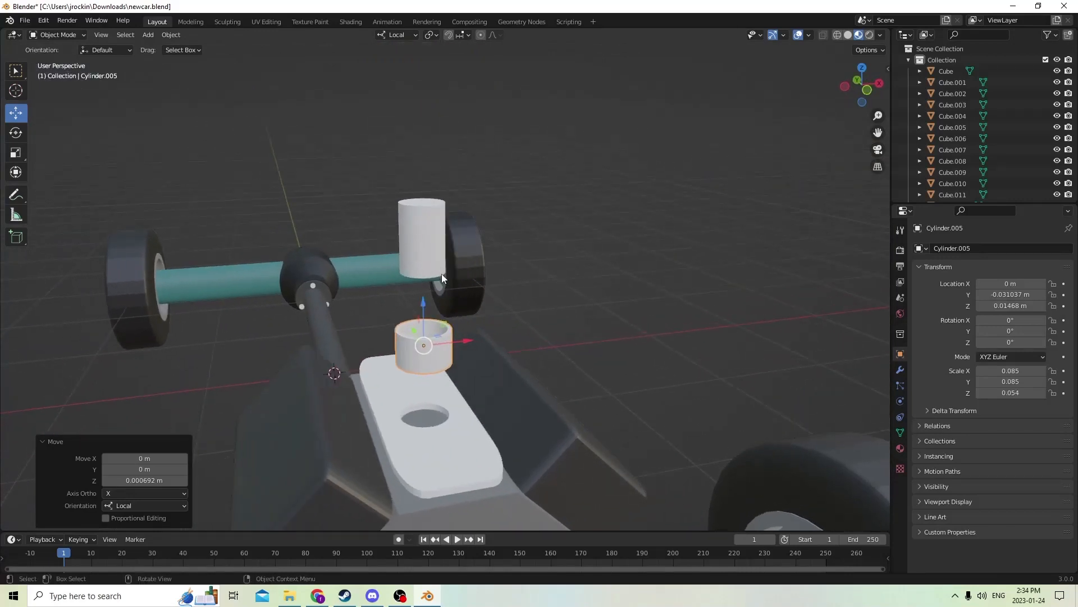
key("shift+a")
mouse_move(464, 324)
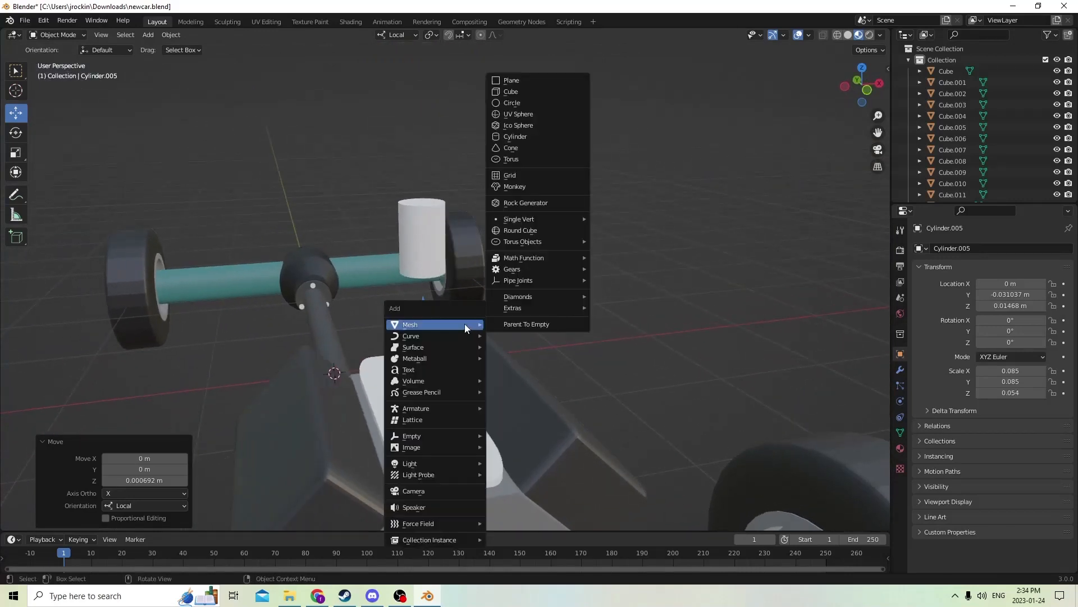
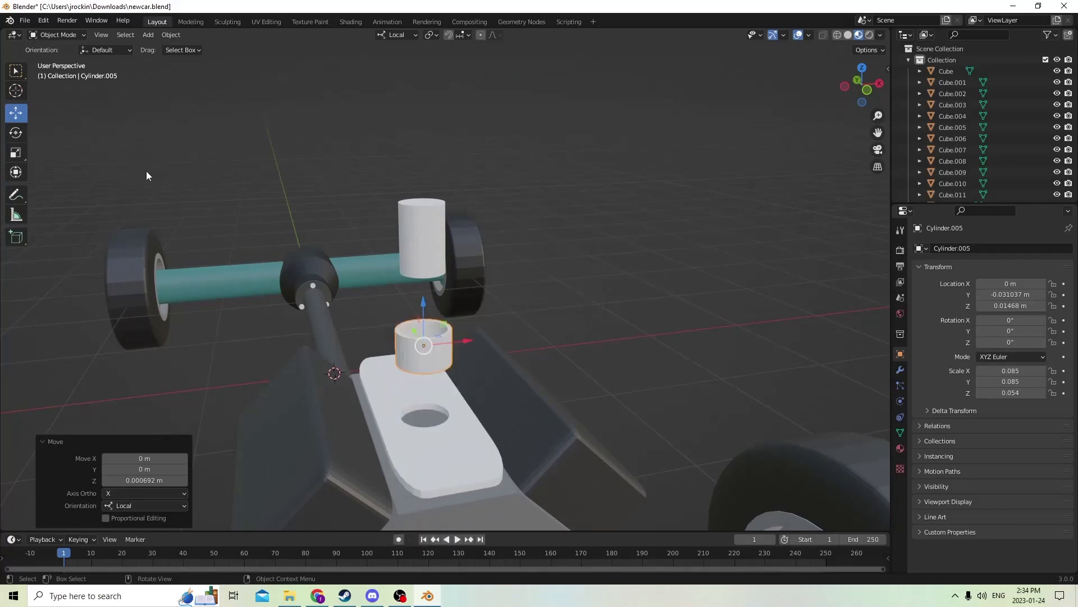
Select the large spare cube in front of the car and move it about 0.0045 m along local Y toward the engine.
middle_click_drag(146, 170, 361, 207)
scroll(362, 206, "down", 4)
middle_click_drag(704, 239, 639, 216)
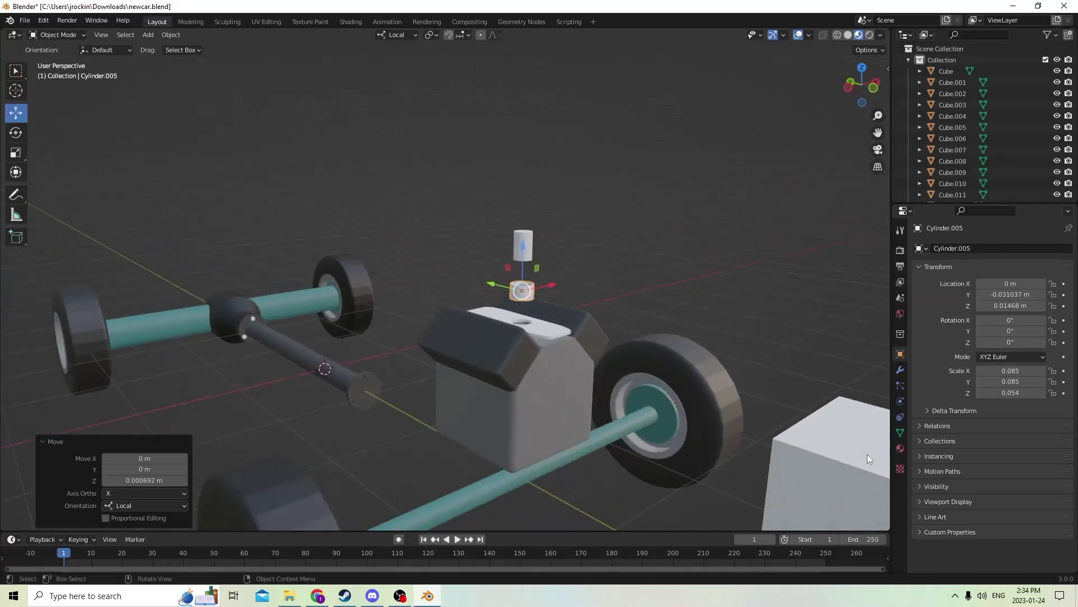
left_click(860, 453)
middle_click_drag(777, 437, 864, 503)
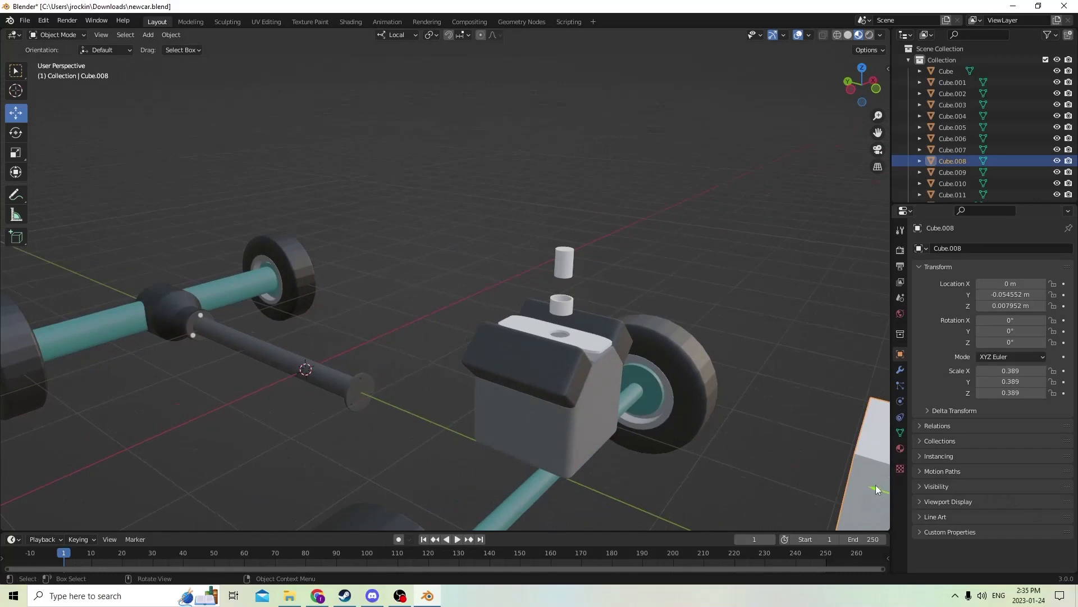
left_click_drag(875, 484, 780, 443)
Duplicate the large spare cube, move the copy about 0.019 m along local Y onto the engine, and raise it to about Z 0.0125 m.
key("shift+d")
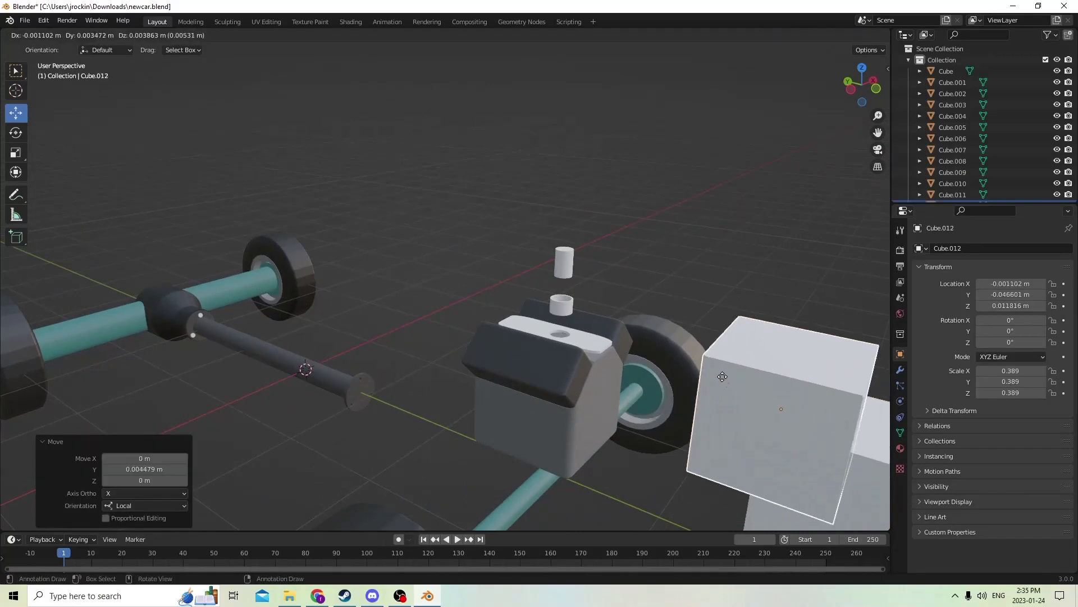
key("y")
key("y")
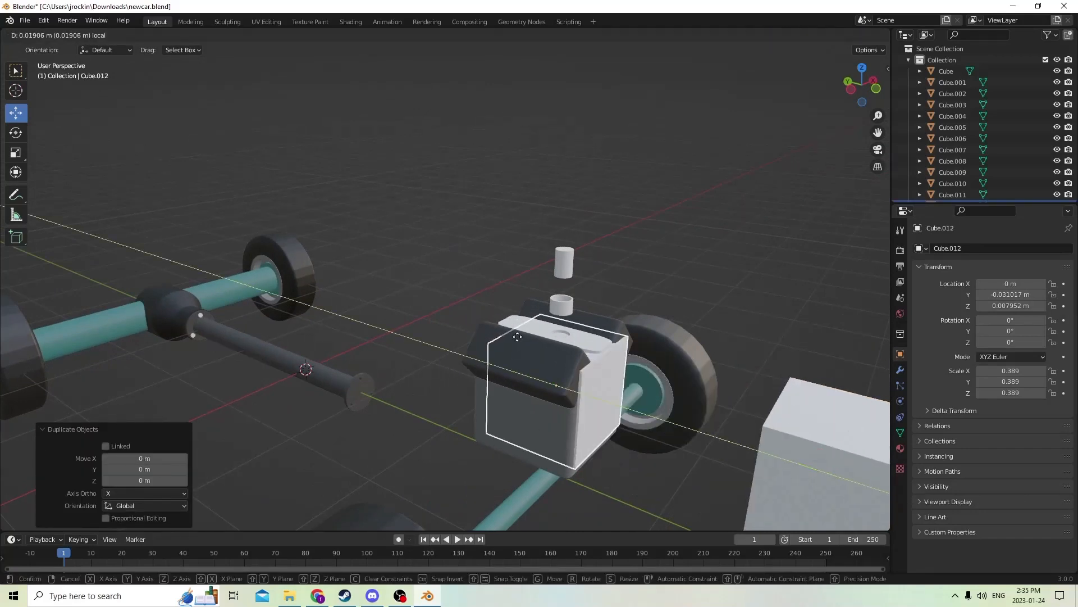
left_click(518, 337)
scroll(509, 334, "up", 4)
middle_click_drag(508, 334, 449, 319)
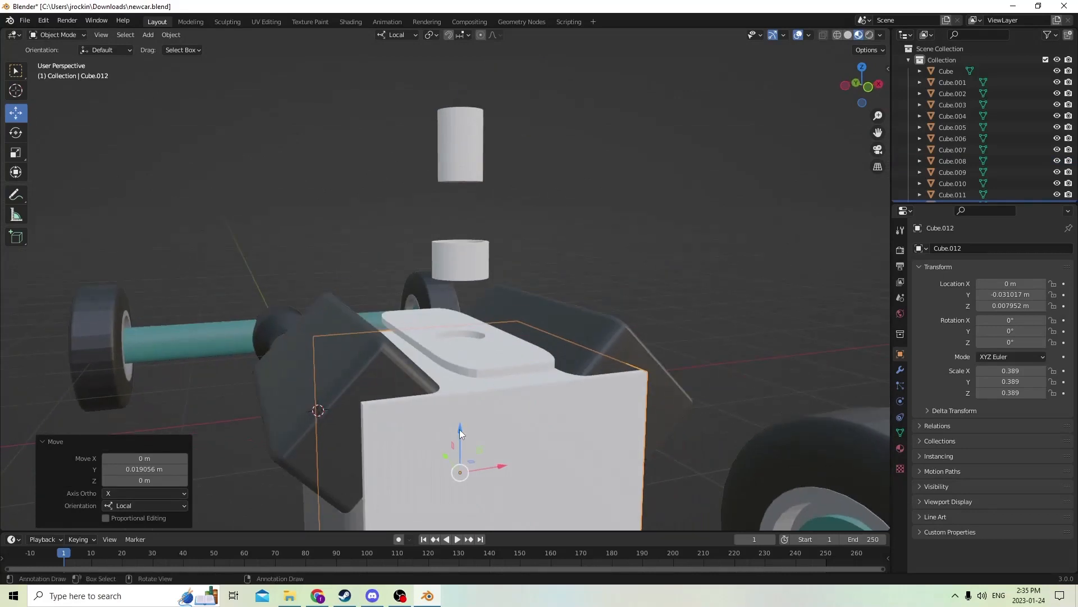
left_click_drag(460, 432, 418, 250)
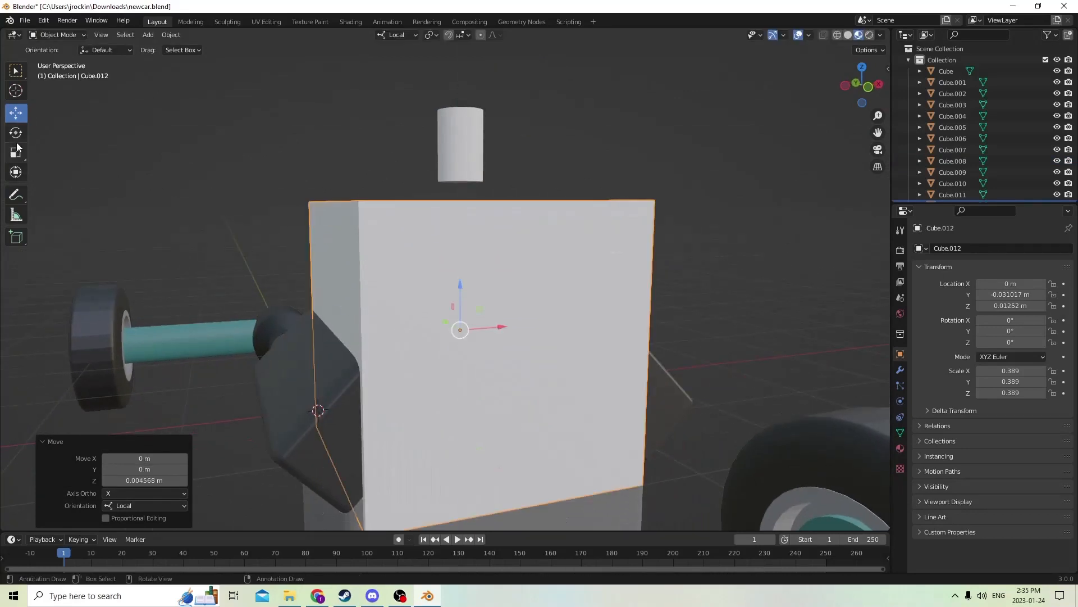
Shrink the copied cube to a uniform scale of about 0.112, then flatten it along local Z to about 0.009.
key("s")
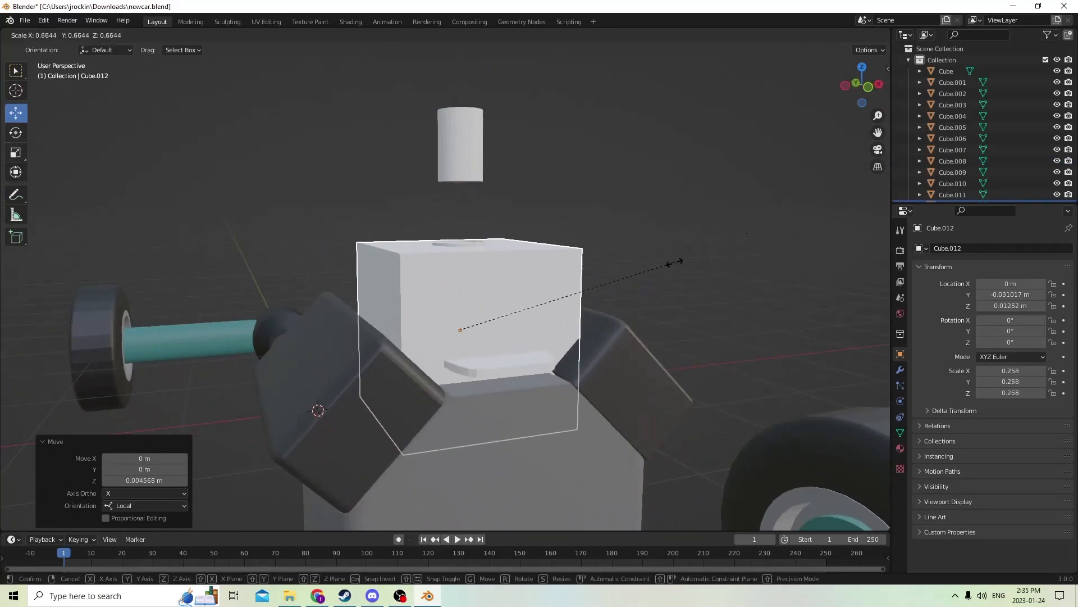
left_click(553, 300)
middle_click_drag(552, 299, 545, 294)
left_click(16, 152)
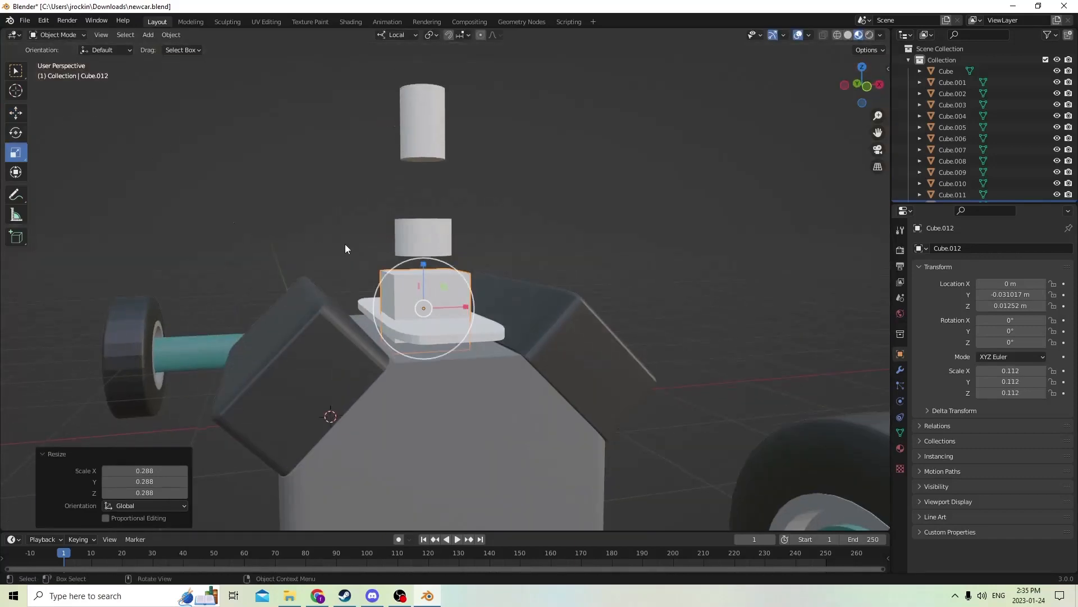
left_click_drag(423, 265, 422, 314)
middle_click_drag(423, 314, 387, 294)
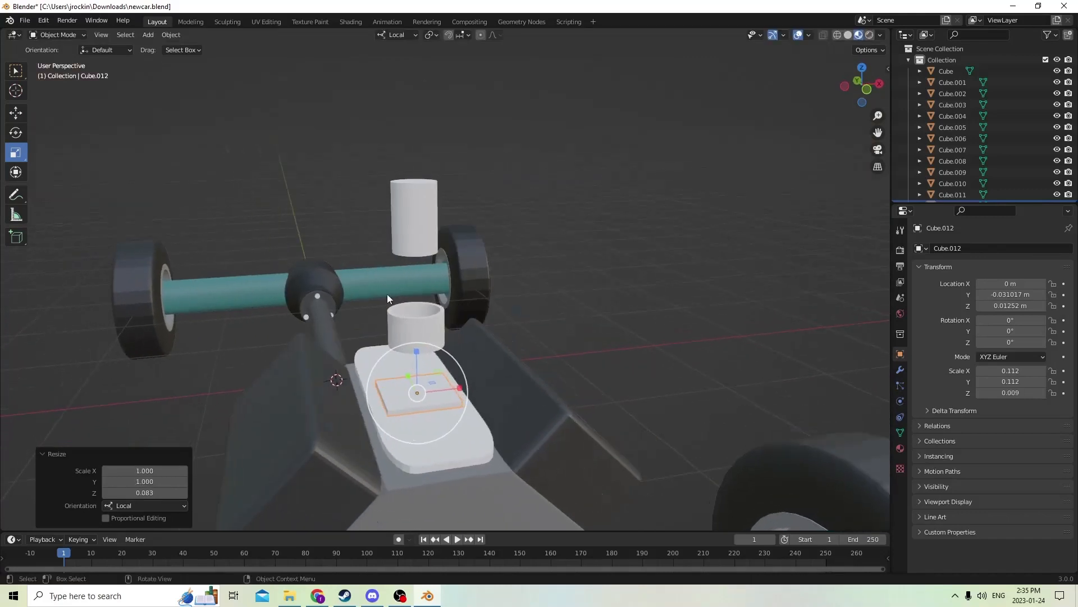
Raise the small flat plate along local Z above the rounded plate, to about Z 0.0131 m.
left_click(16, 112)
middle_click_drag(270, 225, 355, 311)
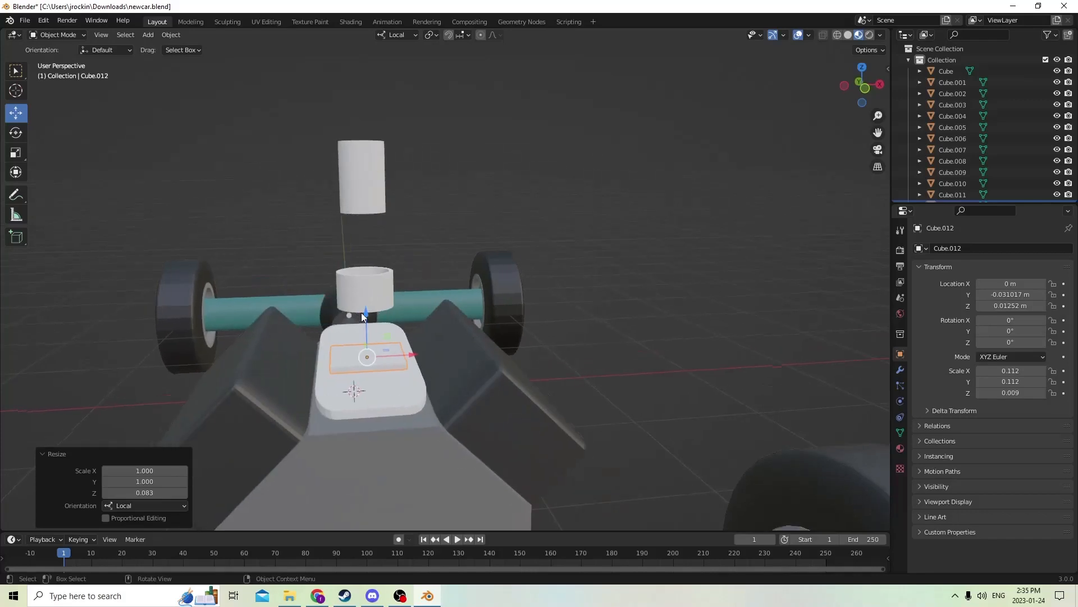
left_click_drag(361, 312, 356, 291)
scroll(357, 291, "up", 2)
Bevel the vertical corner edges of the small flat plate with 6 segments and a width of about 0.0021 m.
key("Tab")
middle_click_drag(362, 286, 177, 353)
left_click(376, 397)
left_click(337, 415)
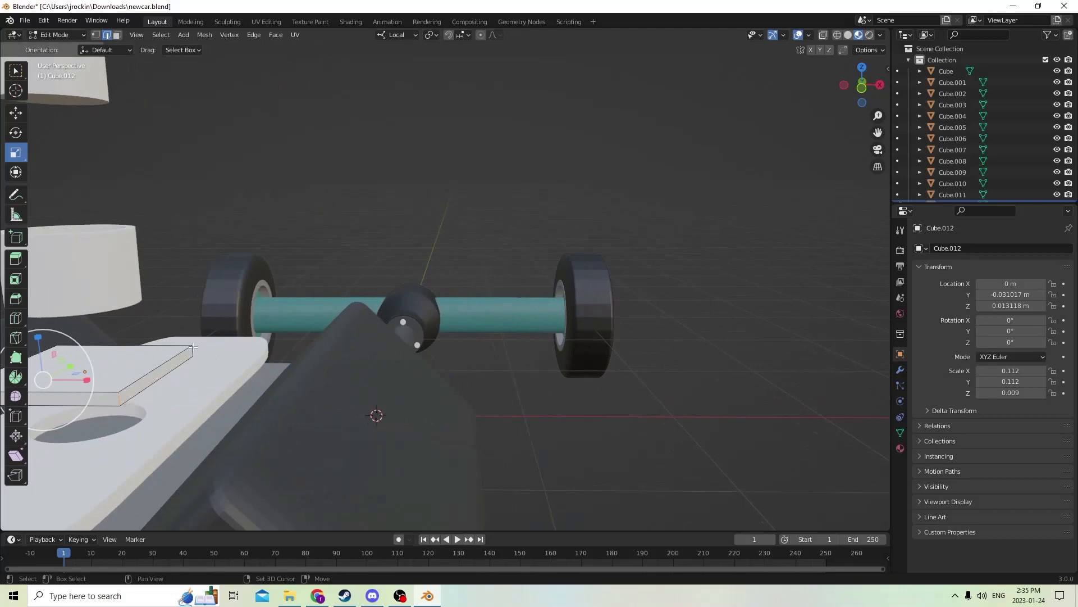
left_click(190, 350)
left_click(188, 351, "shift")
left_click(193, 351, "shift")
key("ctrl+b")
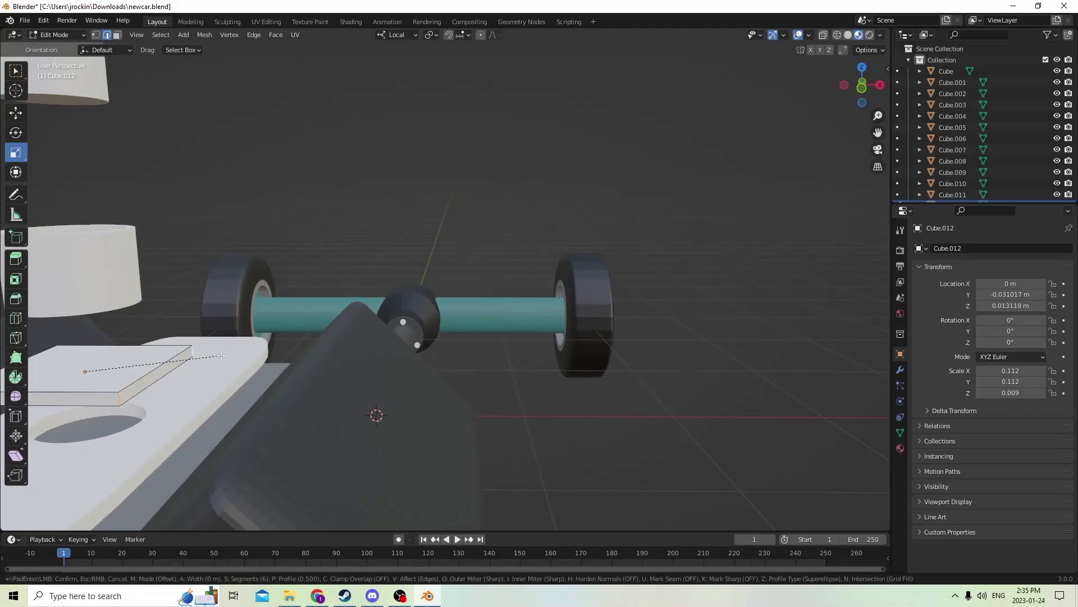
left_click(236, 360)
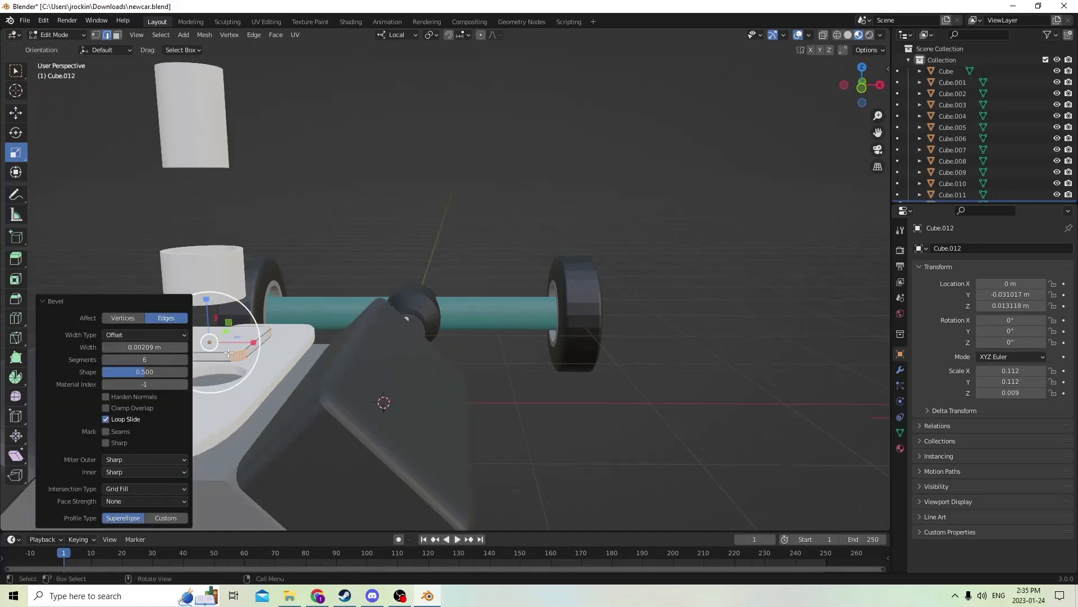
middle_click_drag(236, 360, 382, 122)
key("Tab")
Duplicate the tall cylinder and lower the copy about 0.0042 m along local Z so it passes through the small plate.
left_click(355, 150)
key("shift+d")
key("Escape")
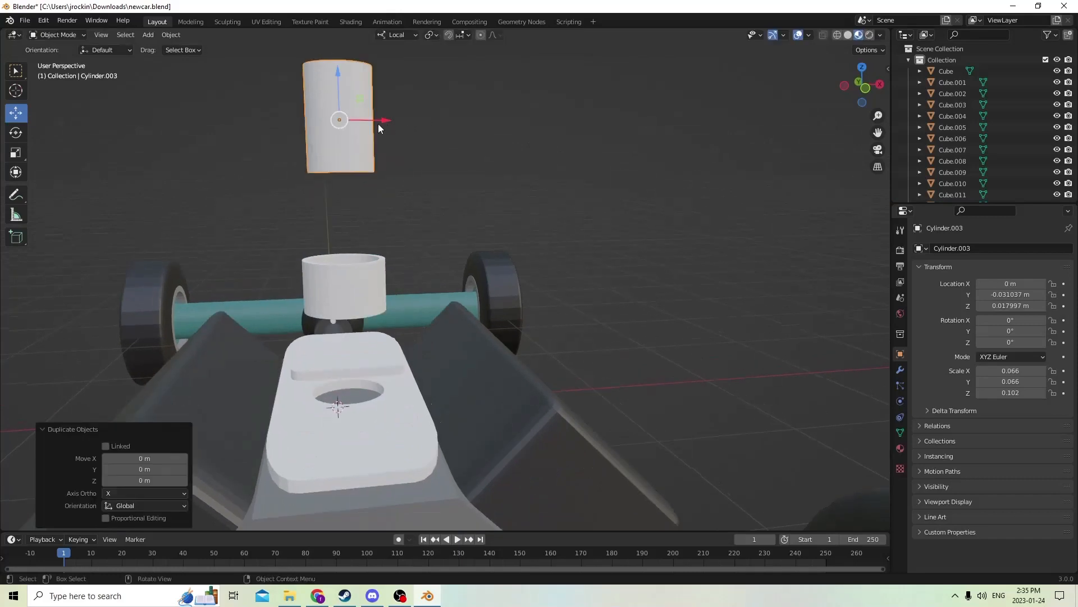
key("g")
key("z")
left_click(333, 275)
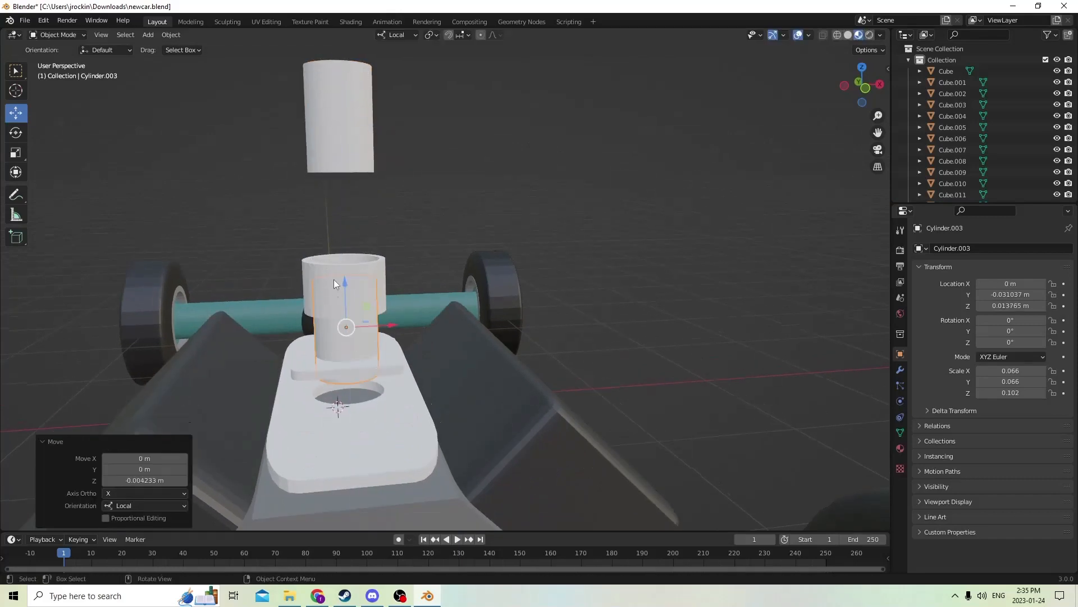
middle_click_drag(333, 279, 359, 265)
Cut the cylinder copy out of the small plate with a Bool Tool Auto Boolean Difference.
left_click(397, 231, "shift")
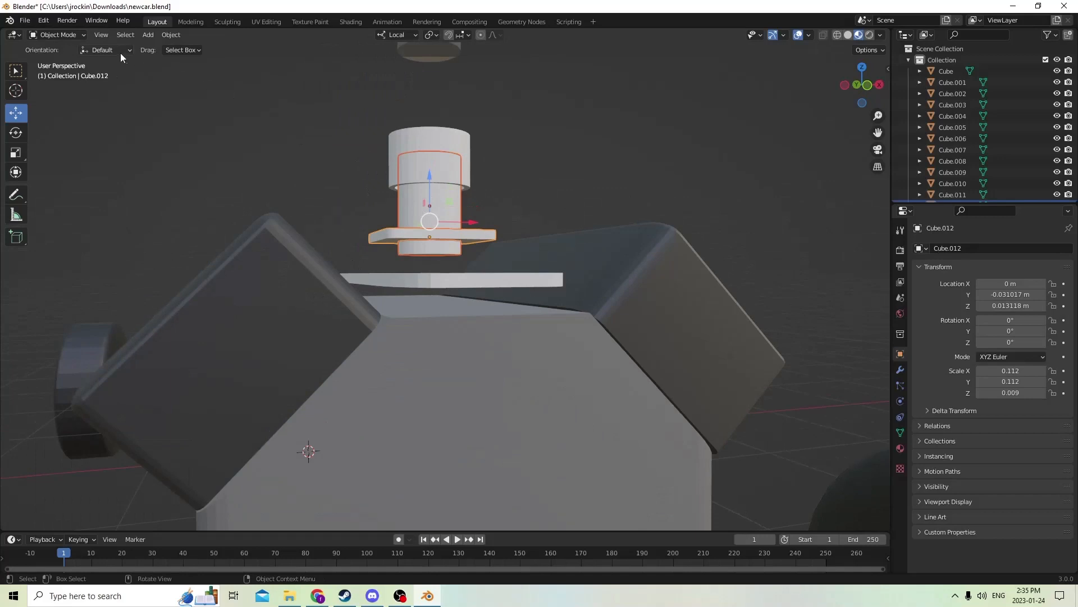
left_click(168, 35)
mouse_move(187, 409)
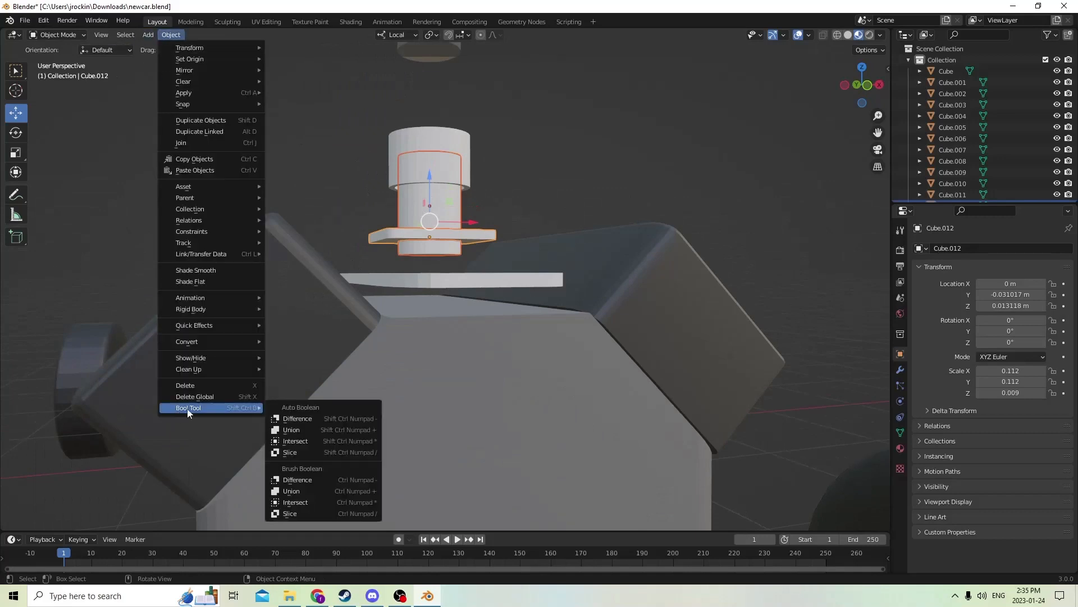
left_click(298, 419)
middle_click_drag(321, 317, 375, 256)
middle_click_drag(315, 294, 322, 296)
Duplicate the tall cylinder again and lower the copy along local Z through the rounded plate's hole into the engine block.
left_click(342, 82)
middle_click_drag(341, 82, 362, 104)
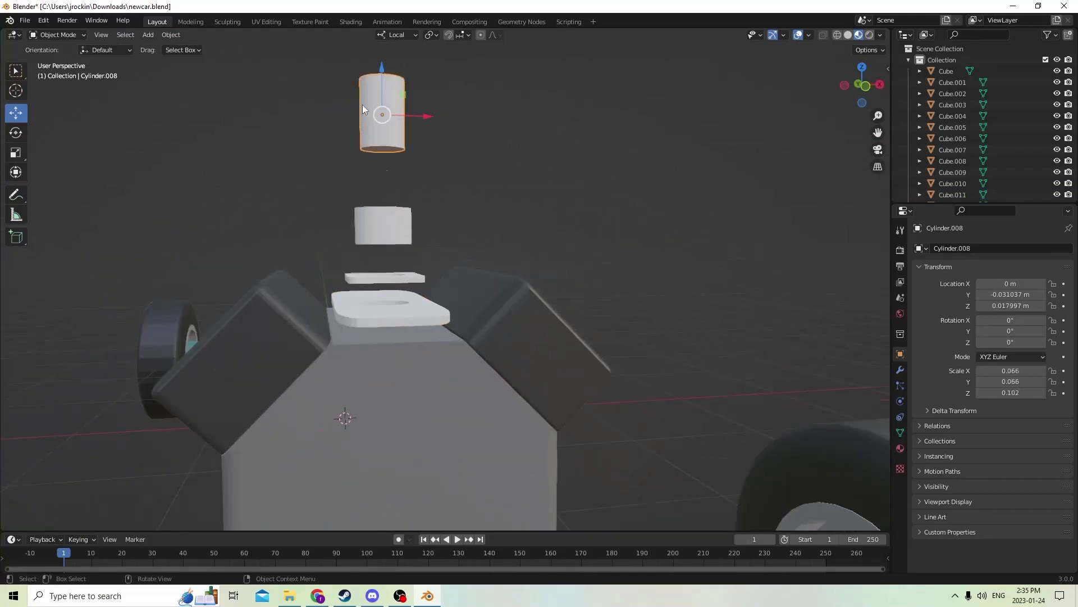
left_click_drag(386, 79, 403, 121)
key("shift+d")
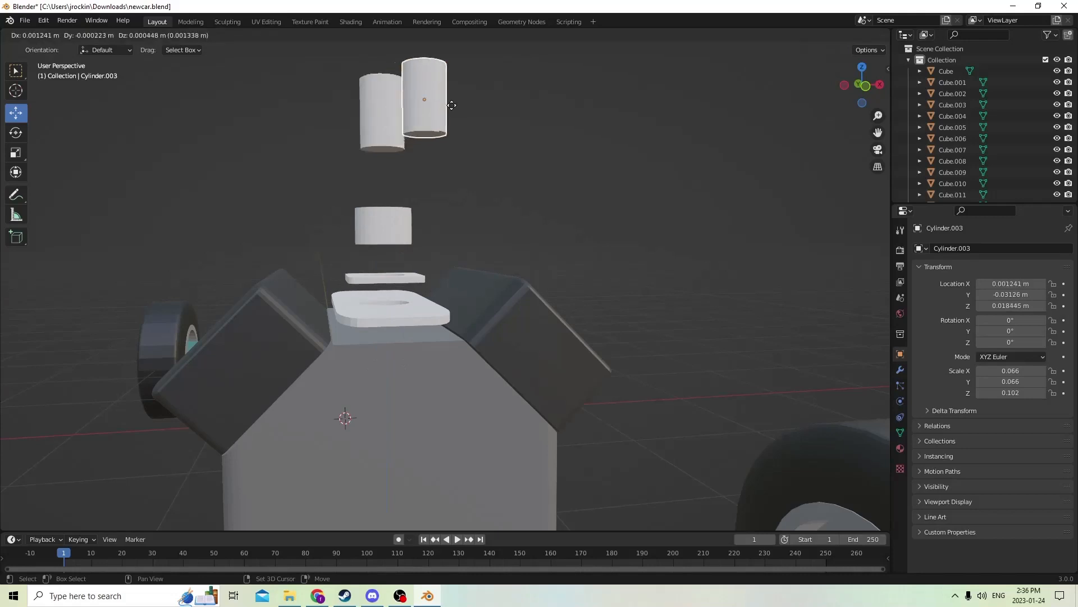
key("Escape")
left_click_drag(382, 68, 381, 299)
Cut the lowered cylinder copy out of the engine block with a Bool Tool Auto Boolean Difference.
left_click(399, 355)
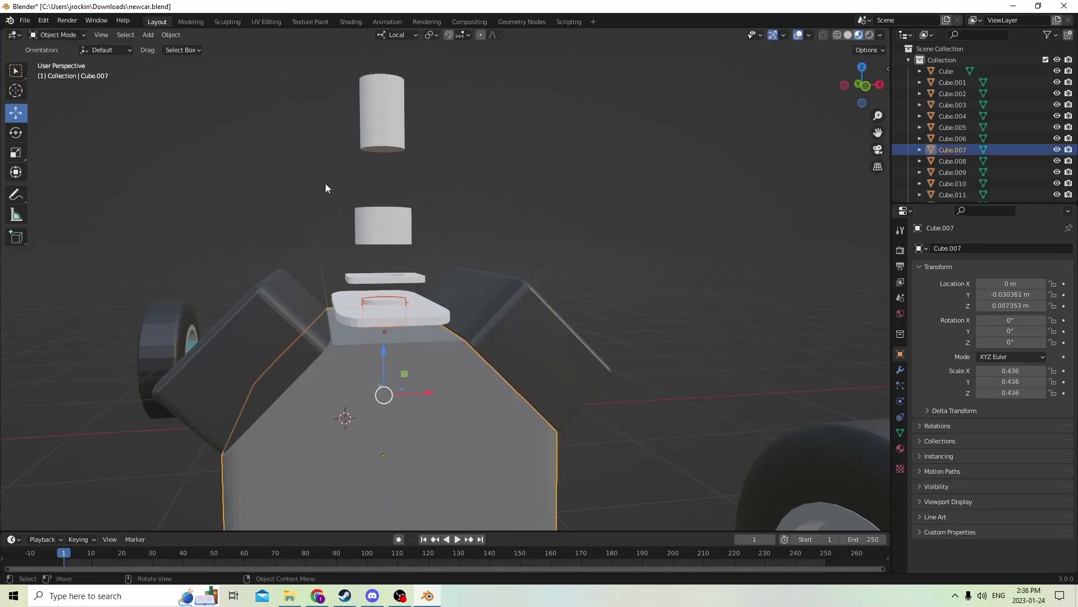
left_click(171, 34)
mouse_move(192, 406)
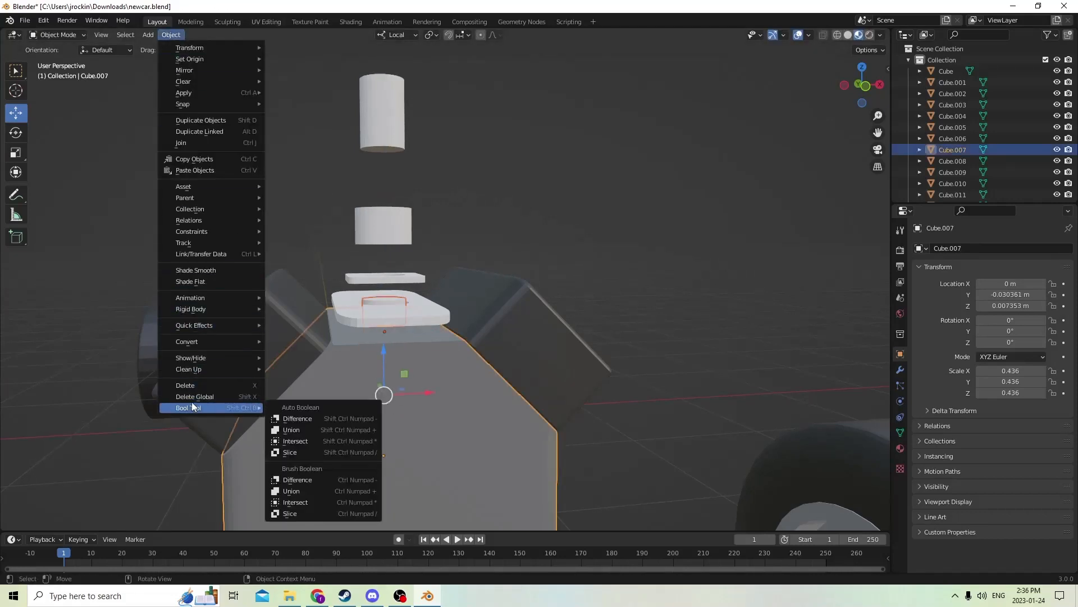
left_click(296, 418)
mouse_move(336, 168)
middle_mouse_down()
mouse_move(294, 234)
mouse_move(348, 163)
middle_mouse_up()
scroll(359, 167, "up", 3)
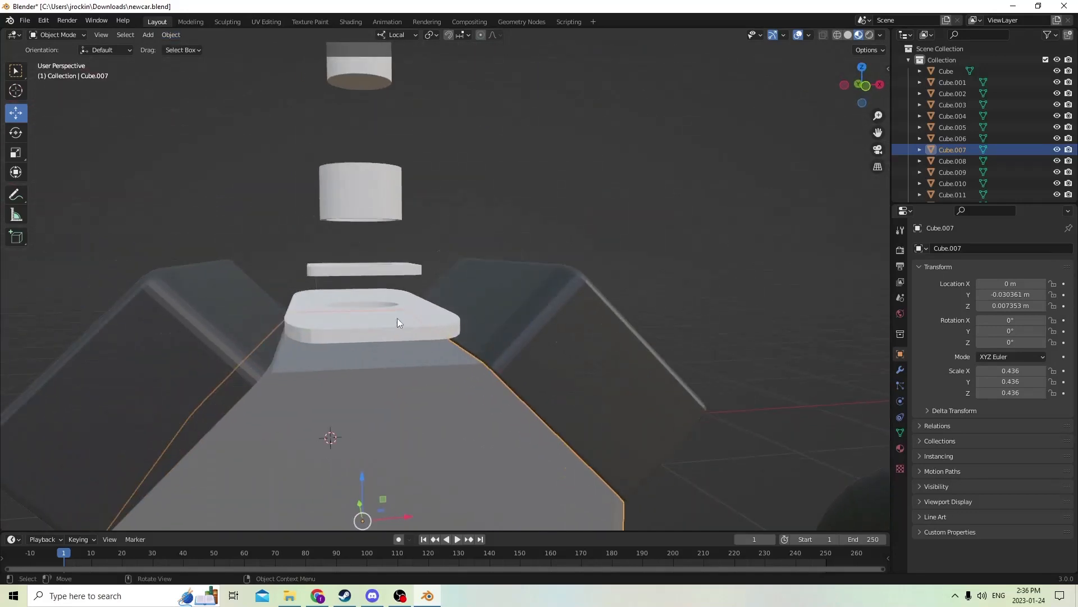
Lower the rounded plate about 0.0004 m along local Z so it sits on top of the engine block.
left_click(408, 307)
left_click_drag(365, 275, 362, 284)
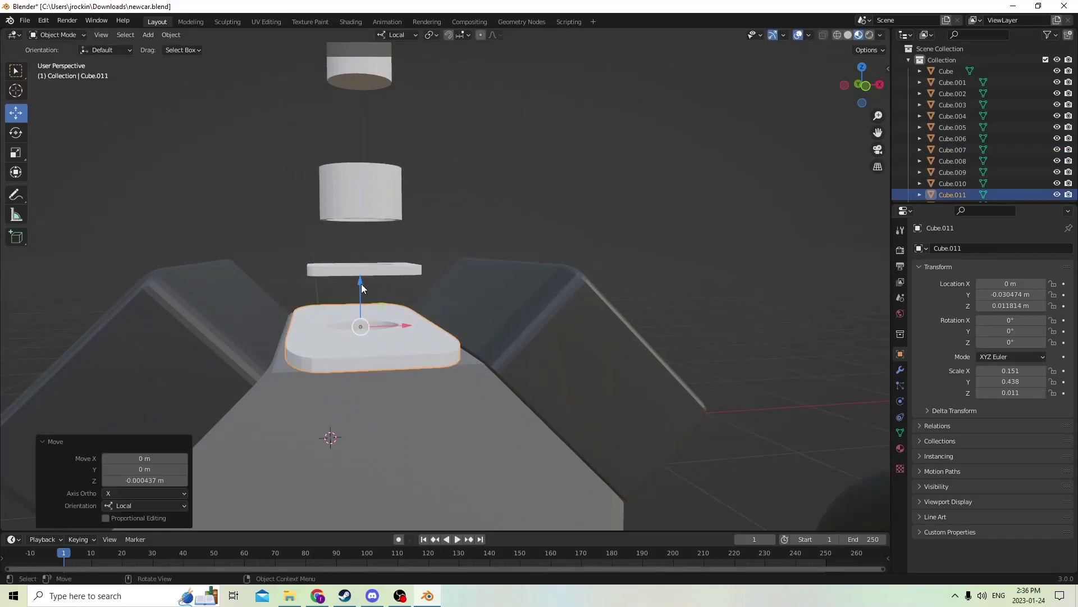
middle_click_drag(361, 284, 359, 255)
scroll(372, 265, "up", 2)
scroll(359, 255, "up", 2)
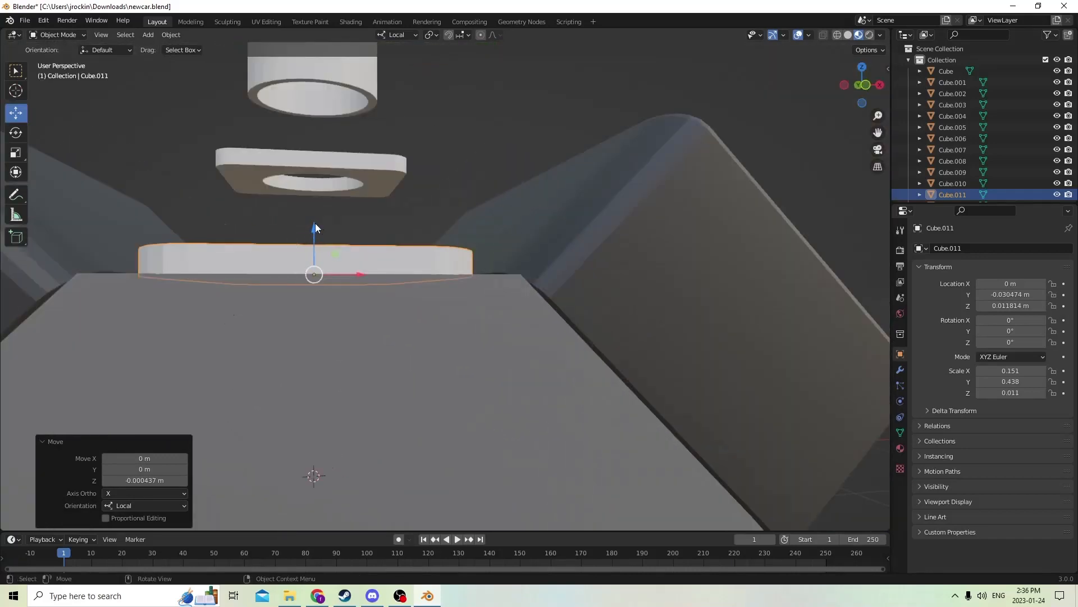
left_click_drag(314, 226, 315, 227)
Join the rounded plate to the engine block as one object.
mouse_move(314, 228)
middle_mouse_down()
mouse_move(338, 234)
mouse_move(328, 234)
middle_mouse_up()
left_click(419, 402)
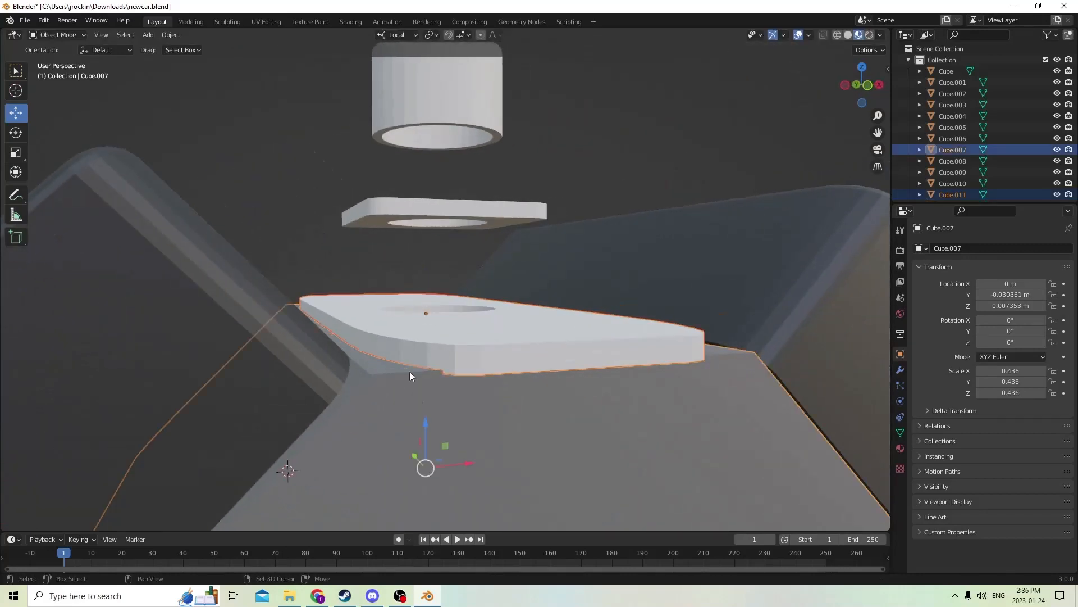
middle_click_drag(287, 76, 412, 216)
Duplicate the tall cylinder and lower the copy about 0.0043 m along local Z, to about Z 0.0137 m.
left_click(393, 268)
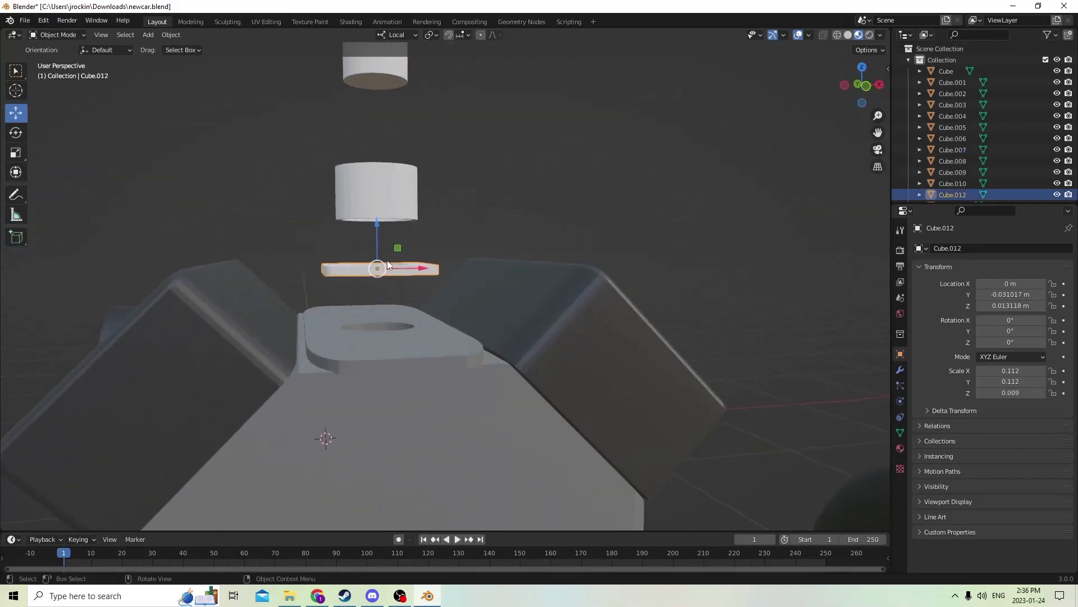
middle_click_drag(393, 269, 390, 248)
left_click(498, 145)
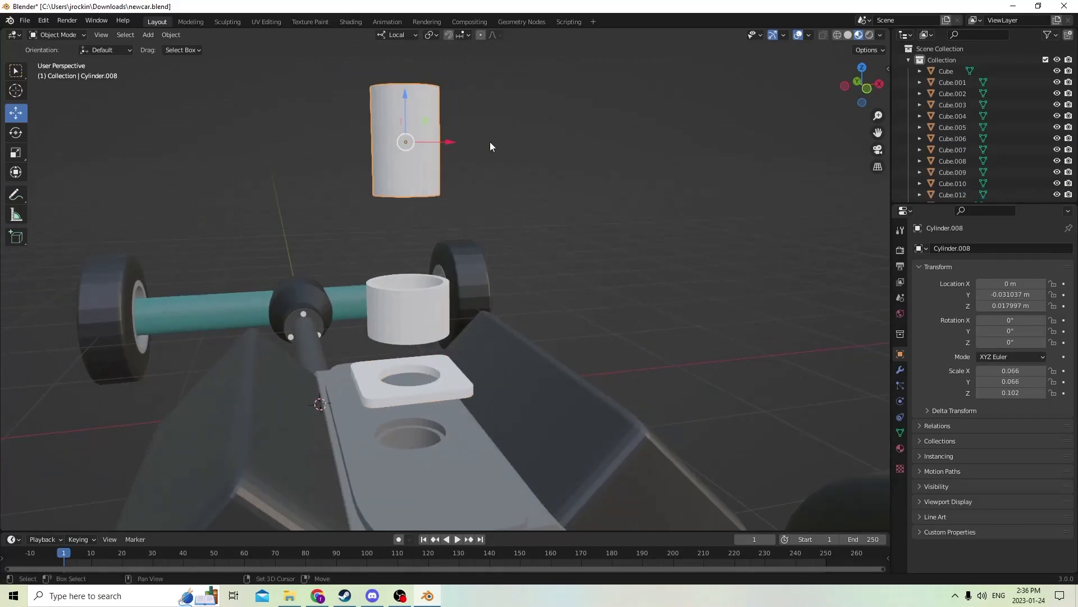
key("shift+d")
right_click(526, 130)
middle_click_drag(526, 130, 510, 176)
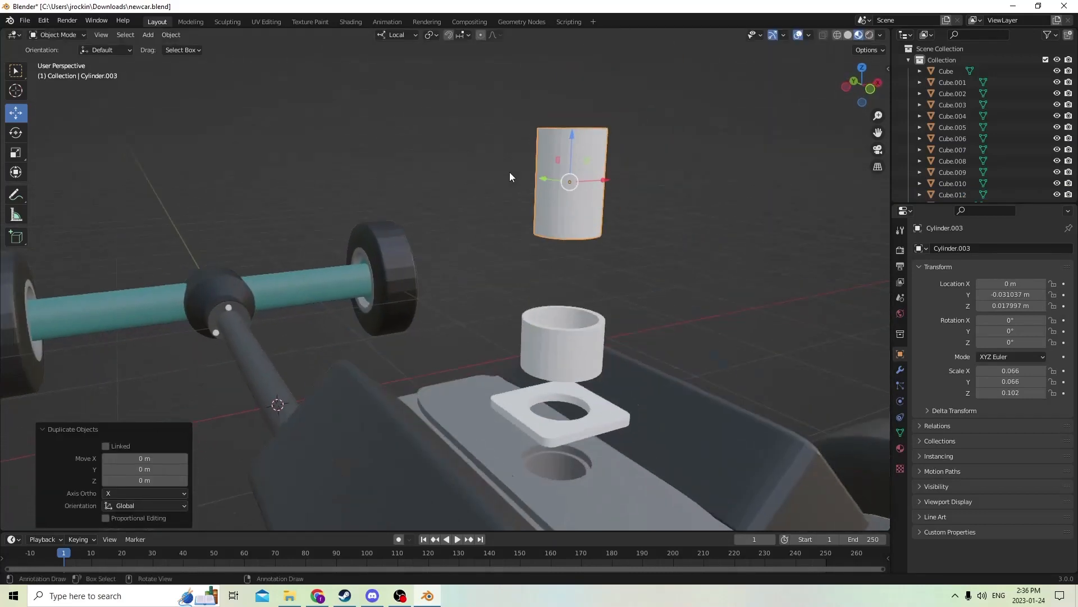
key("g")
key("z")
left_click(570, 342)
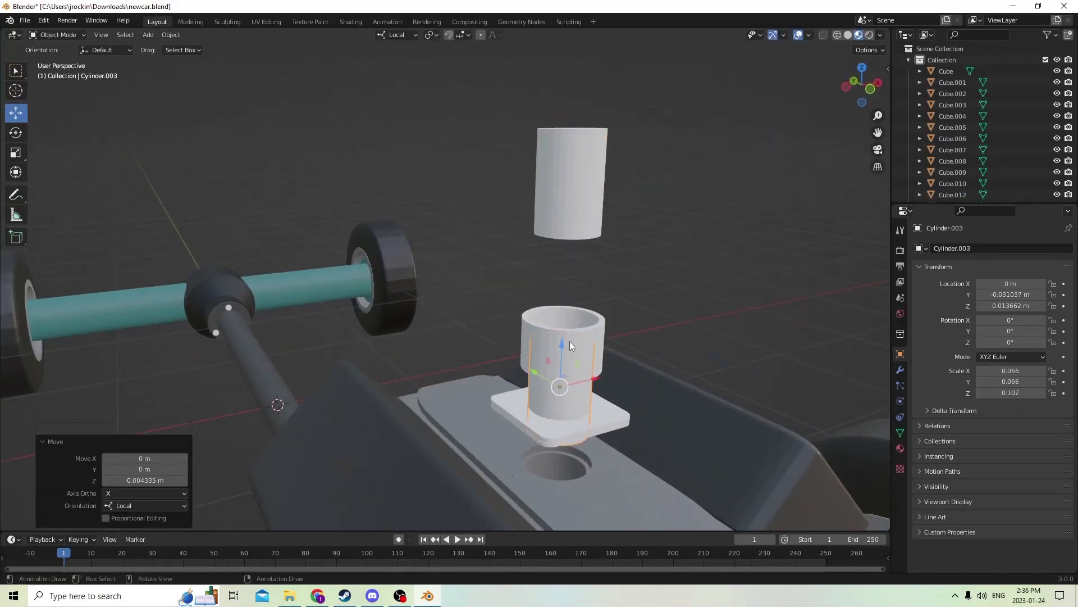
Shift the lowered cylinder copy toward a corner of the small plate, to about X 0.00055 m and Y -0.0318 m.
middle_click_drag(570, 342, 420, 333)
left_click_drag(380, 333, 409, 333)
middle_click_drag(410, 333, 521, 333)
left_click_drag(539, 328, 541, 332)
middle_click_drag(541, 332, 523, 316)
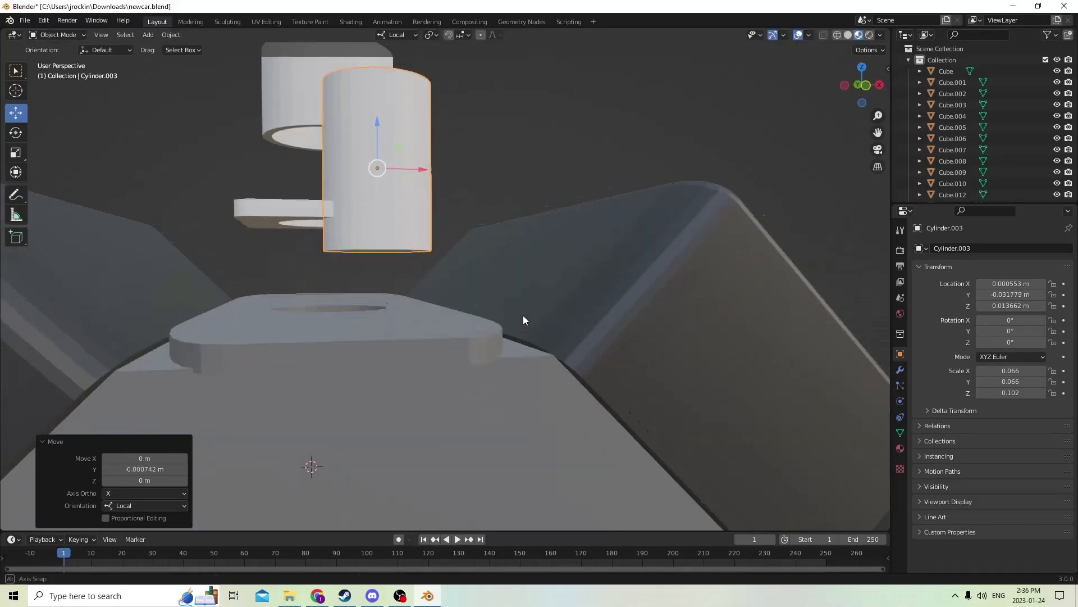
Shrink the cylinder copy to X and Y scales of about 0.021 and Z 0.032, and move it along local X to about 0.00079 m.
scroll(521, 312, "down", 3)
key("s")
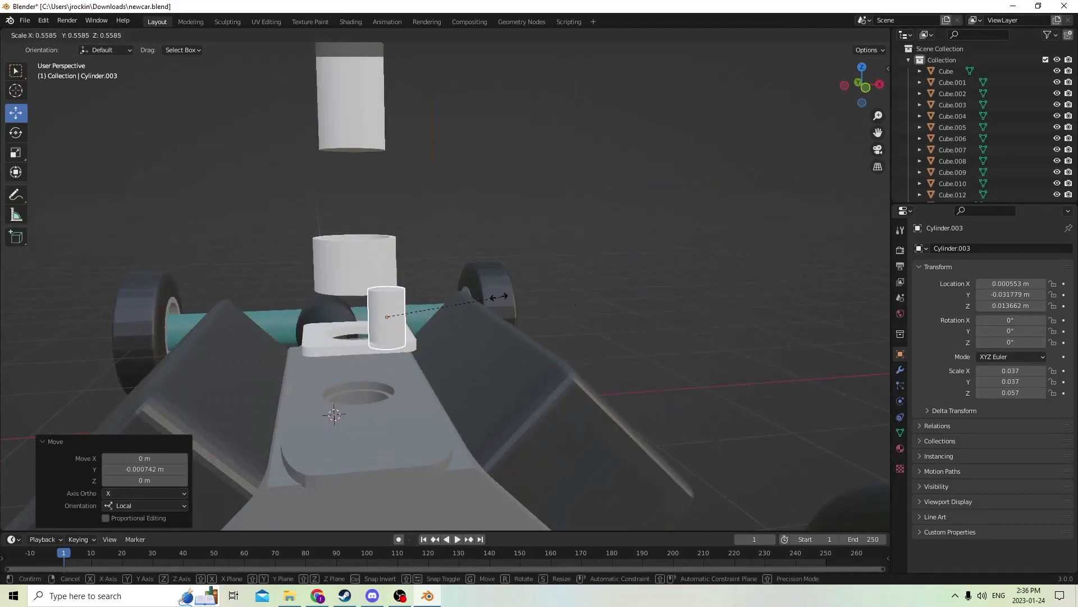
left_click(486, 301)
mouse_move(428, 319)
left_mouse_down()
mouse_move(456, 319)
mouse_move(441, 319)
left_mouse_up()
key("s")
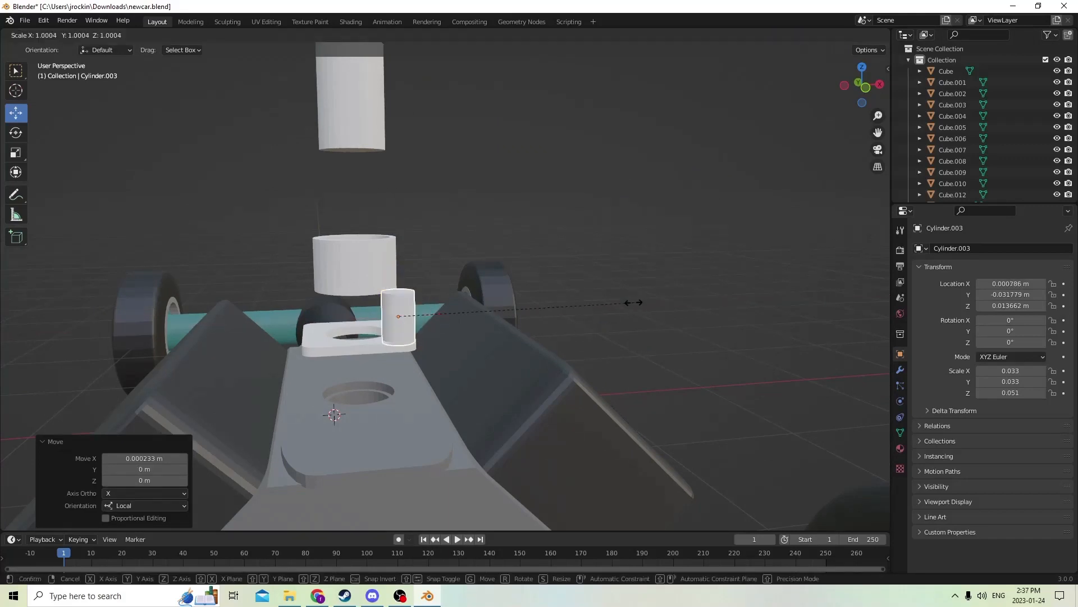
left_click(547, 307)
Move the small cylinder about -0.00008 m along local Y, closer to the small plate's corner.
middle_click_drag(547, 307, 538, 261)
scroll(538, 260, "down", 2)
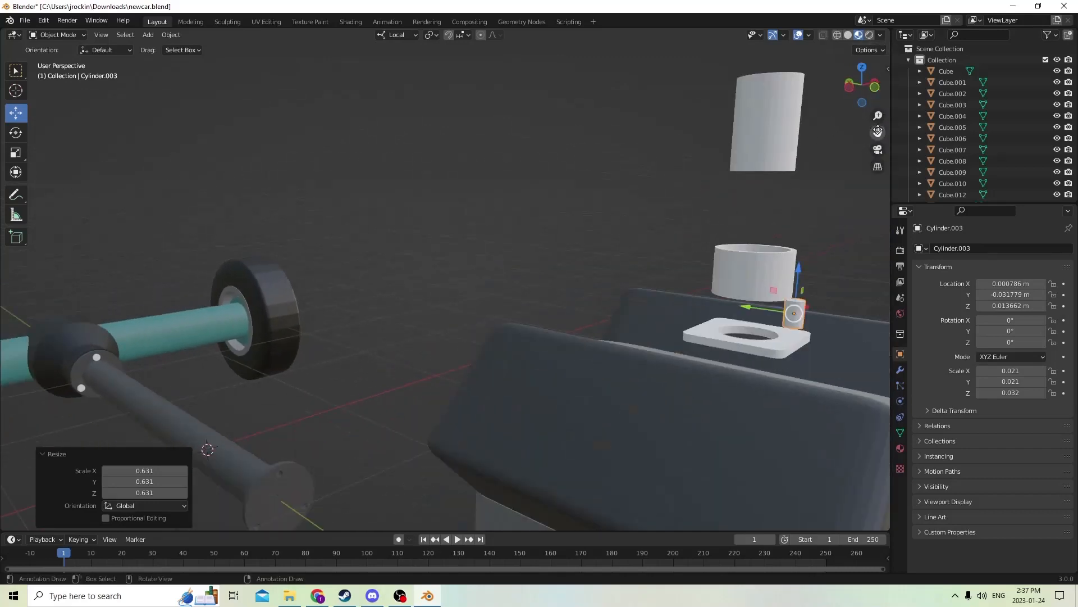
left_click_drag(878, 133, 786, 101)
scroll(760, 222, "up", 2)
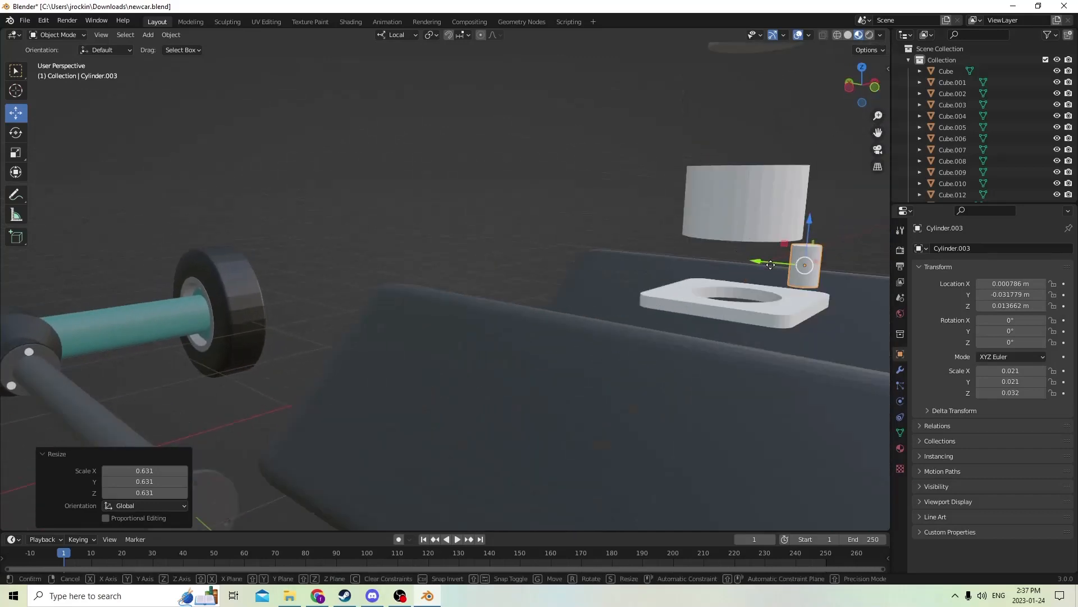
left_click_drag(752, 262, 485, 160)
Lengthen the small cylinder along local Z, then shrink it uniformly into a thin pin with X and Y scales of about 0.008 and Z 0.038.
left_click(16, 152)
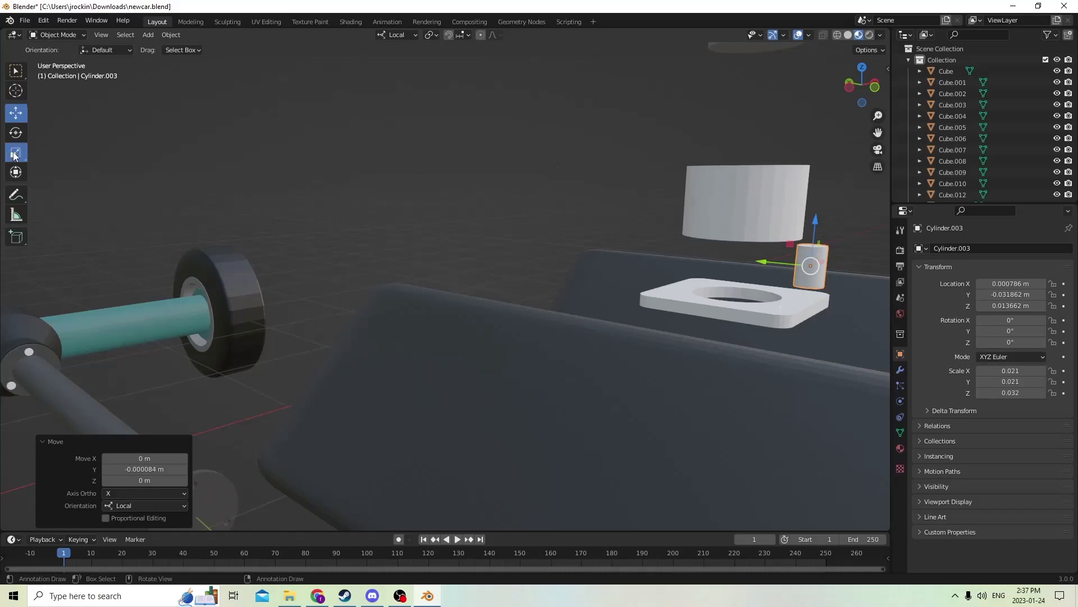
left_click_drag(816, 224, 814, 115)
left_click_drag(865, 248, 831, 259)
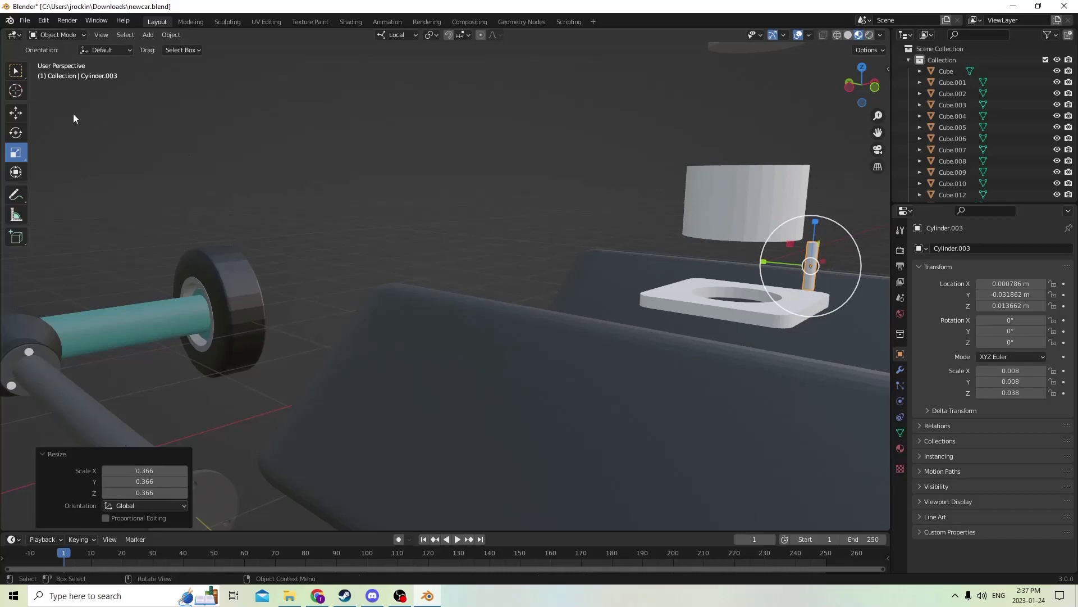
Lower the thin pin about 0.00043 m along local Z so it passes through the small plate's corner.
left_click(15, 113)
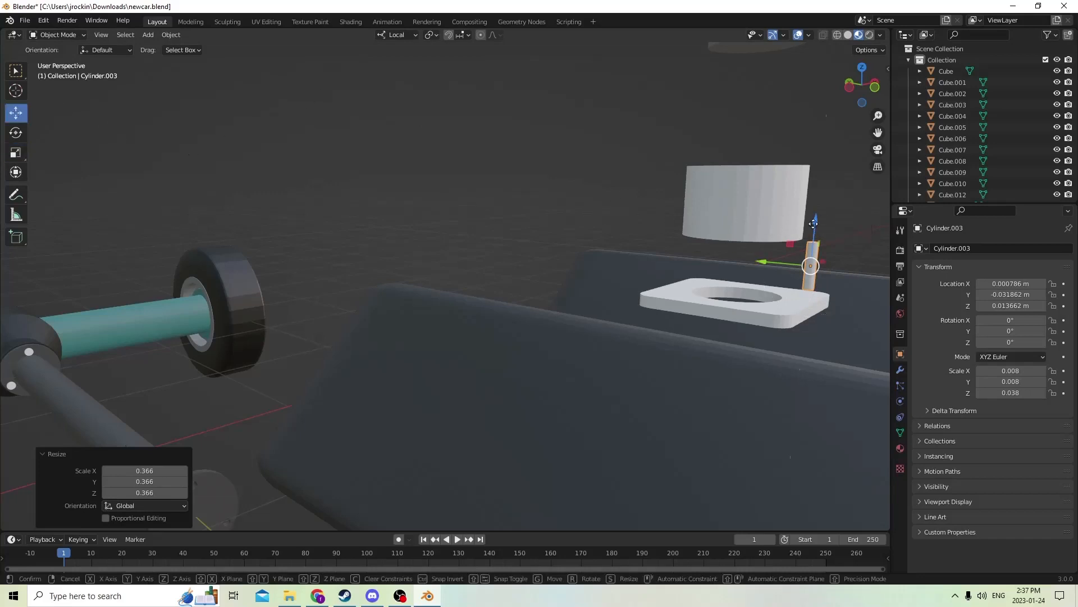
left_click_drag(813, 221, 813, 224)
middle_click_drag(813, 225, 766, 237)
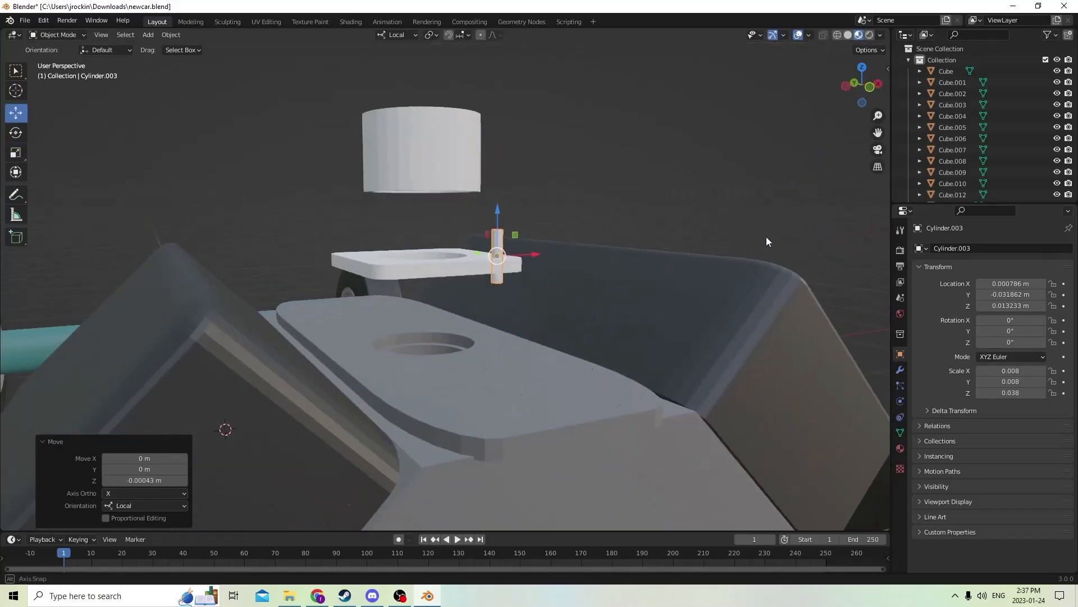
middle_click_drag(639, 231, 620, 241)
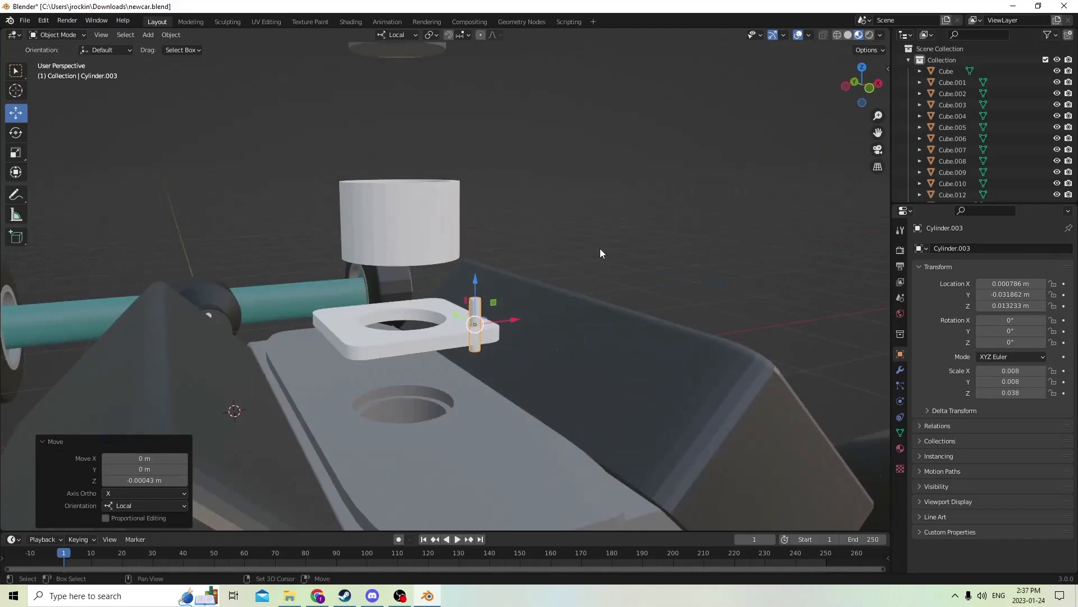
Duplicate the thin pin in place and set the copy's X location to -0.000786 m, at the plate's opposite corner.
key("shift+d")
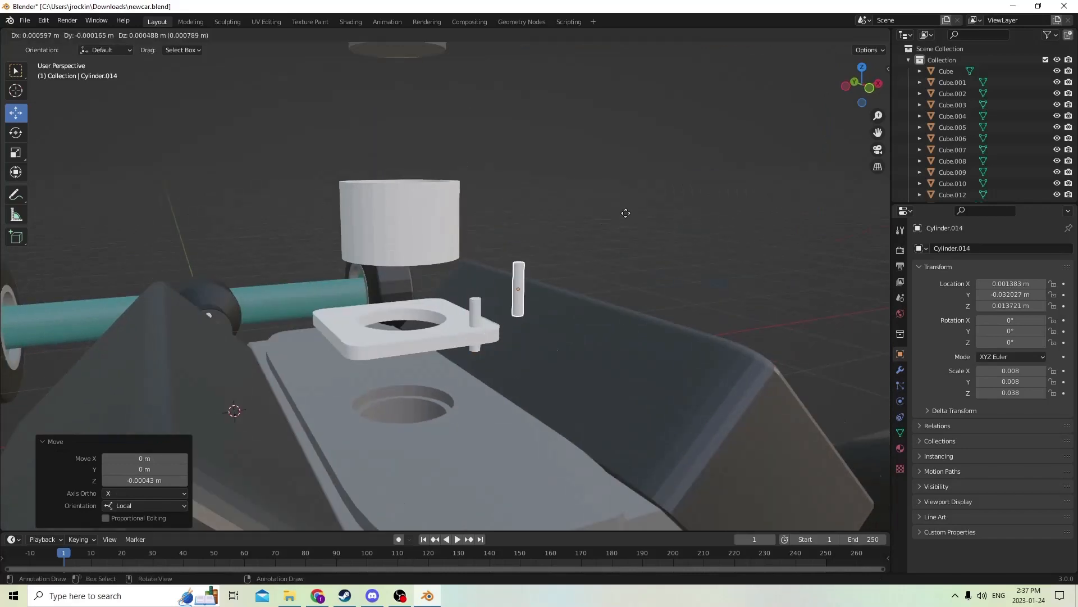
key("Escape")
middle_click_drag(582, 248, 612, 245)
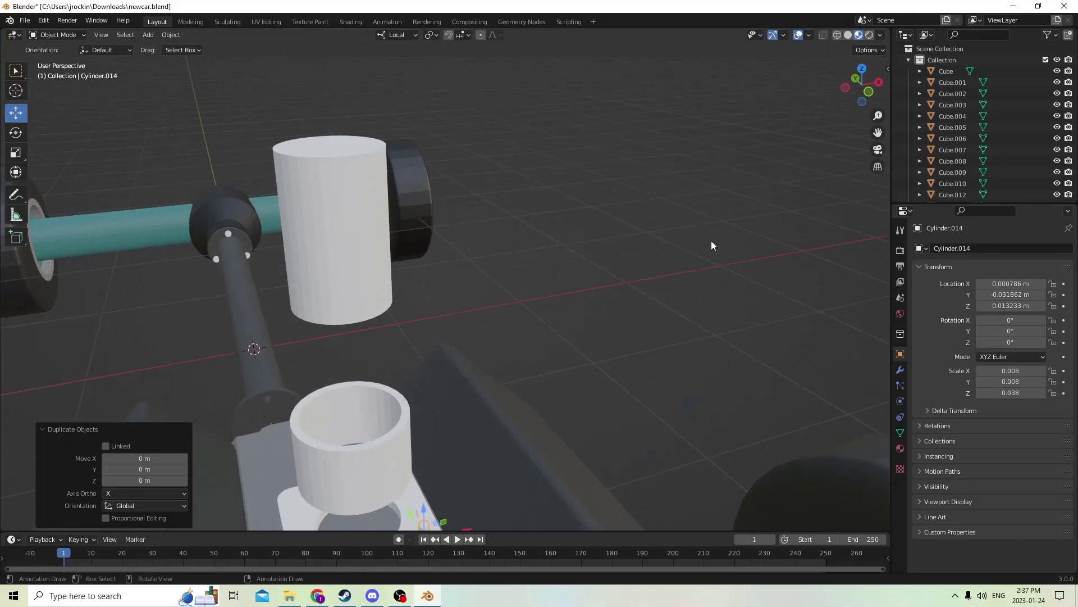
double_click(990, 284)
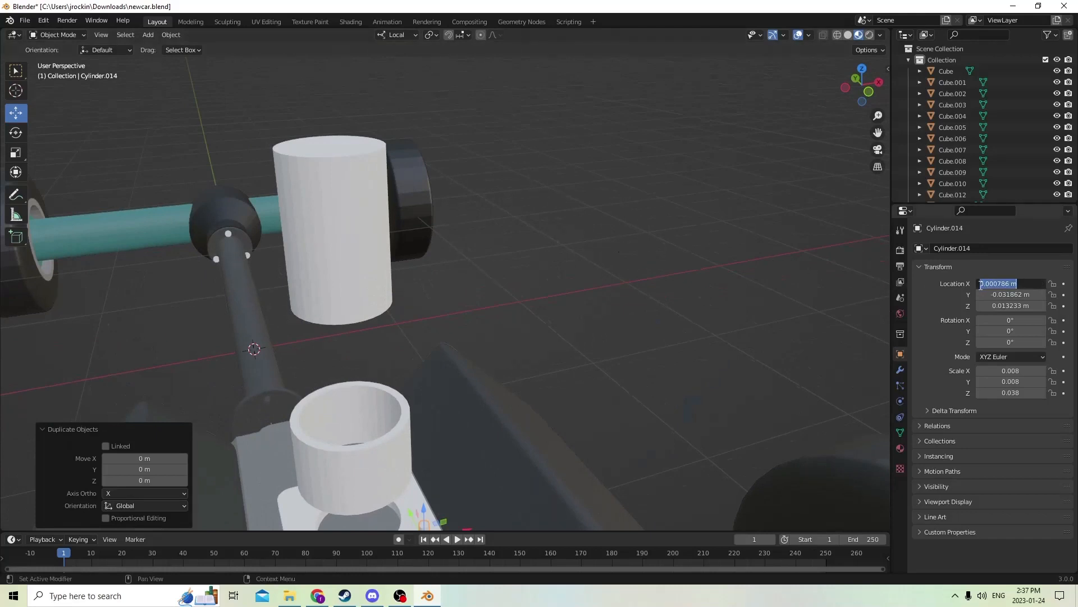
left_click(981, 284)
type("-")
key("Return")
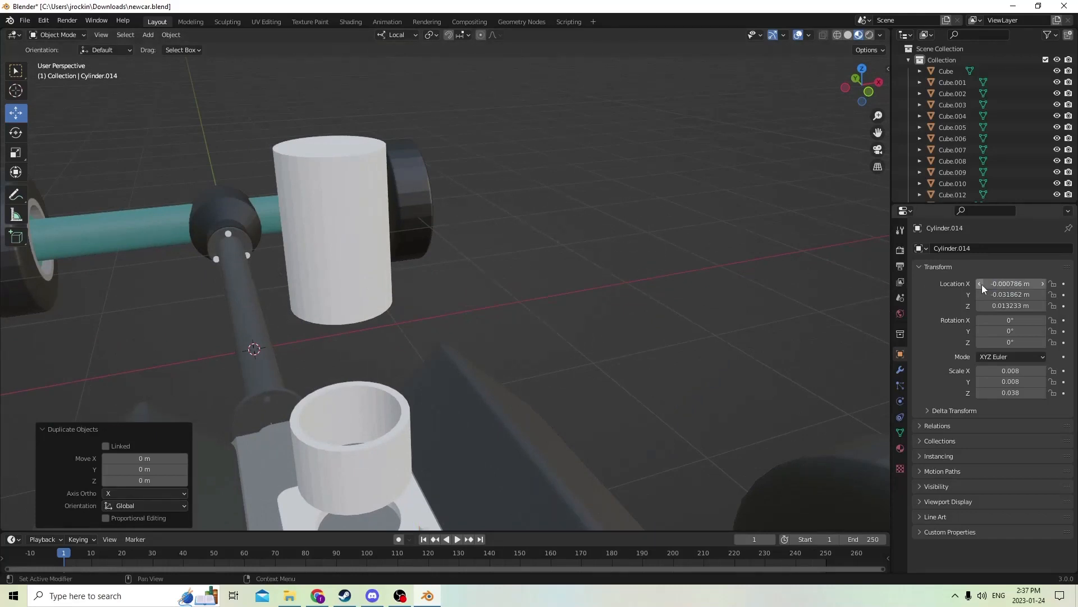
Duplicate both pins and move the copies along local Y to the plate's other two corners, at about Y -0.0302 m.
middle_click_drag(646, 269, 716, 265)
left_click(781, 417, "shift")
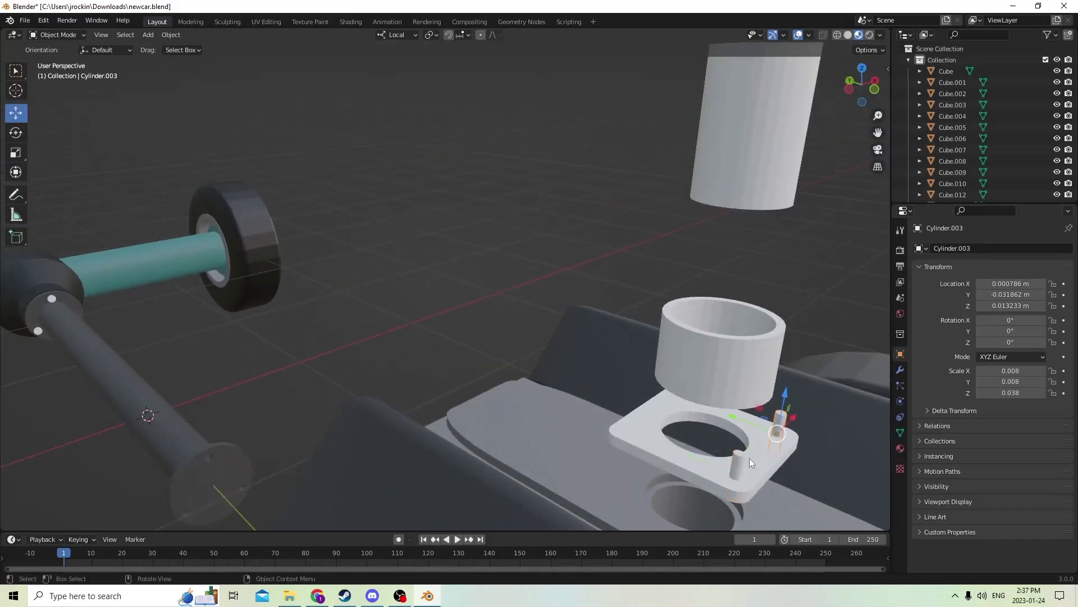
left_click(735, 457, "shift")
key("shift+d")
key("Escape")
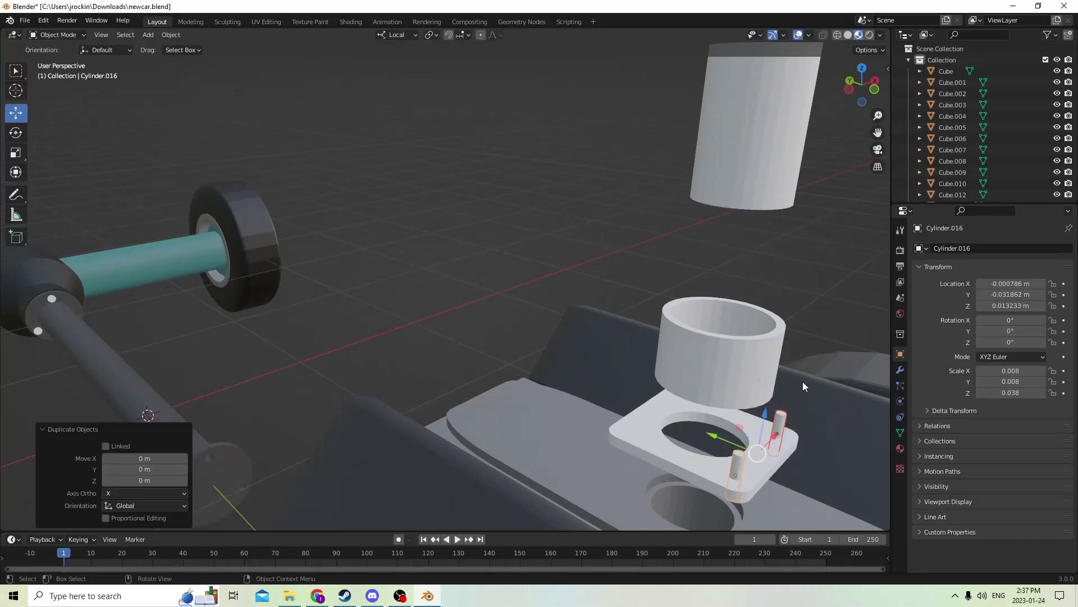
middle_click_drag(803, 382, 780, 450)
key("g")
key("y")
key("y")
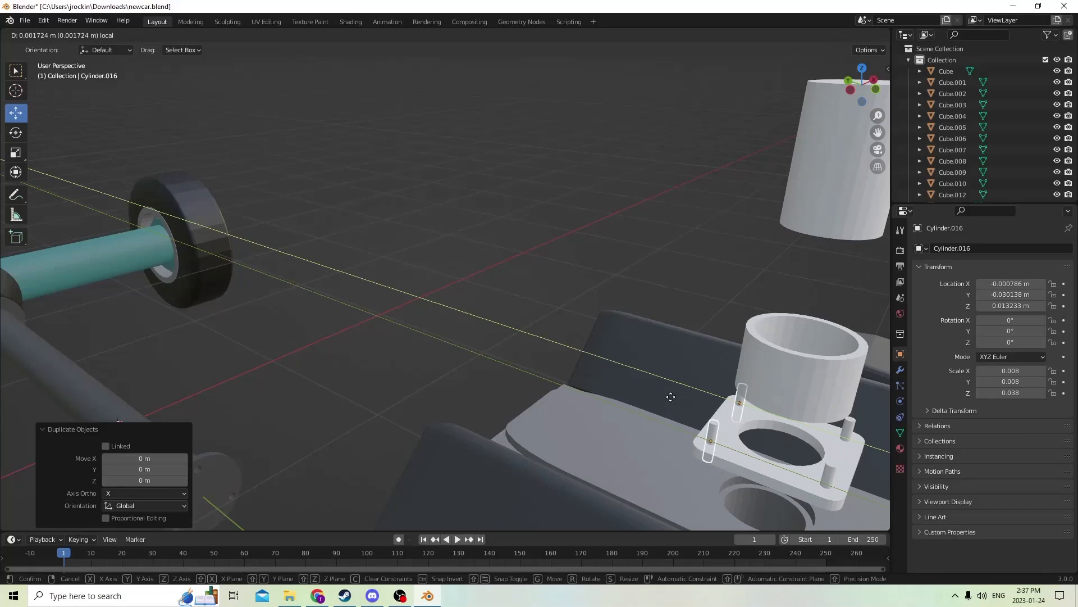
left_click(671, 397)
middle_click_drag(671, 397, 686, 375)
key("g")
key("y")
left_click(741, 390)
Duplicate both pairs of corner pins in place, leaving a second pin at each of the plate's four corners.
key("shift+d")
key("Escape")
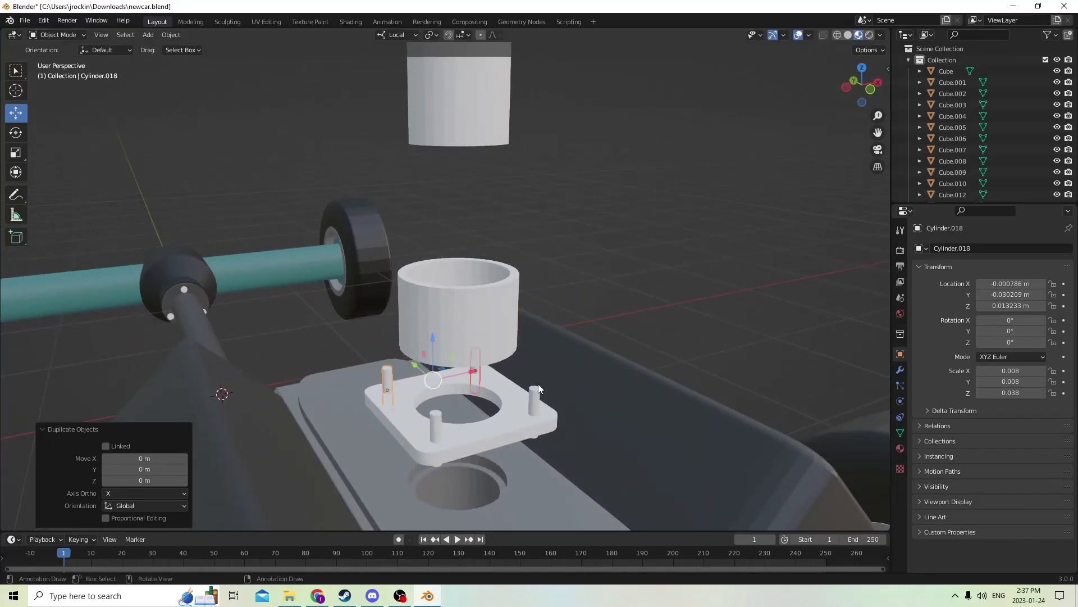
left_click(537, 387)
left_click(433, 419, "shift")
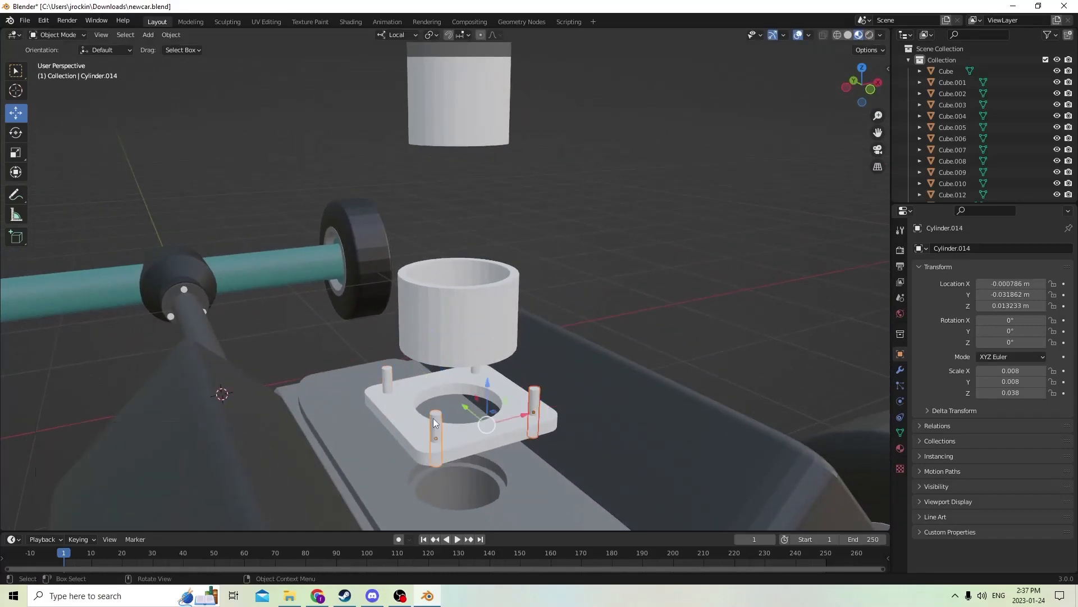
key("shift+d")
key("Escape")
middle_click_drag(574, 363, 550, 355)
Select one pin at each corner plus the small plate and cut the pins out of the plate with a Bool Tool difference.
left_click(482, 371)
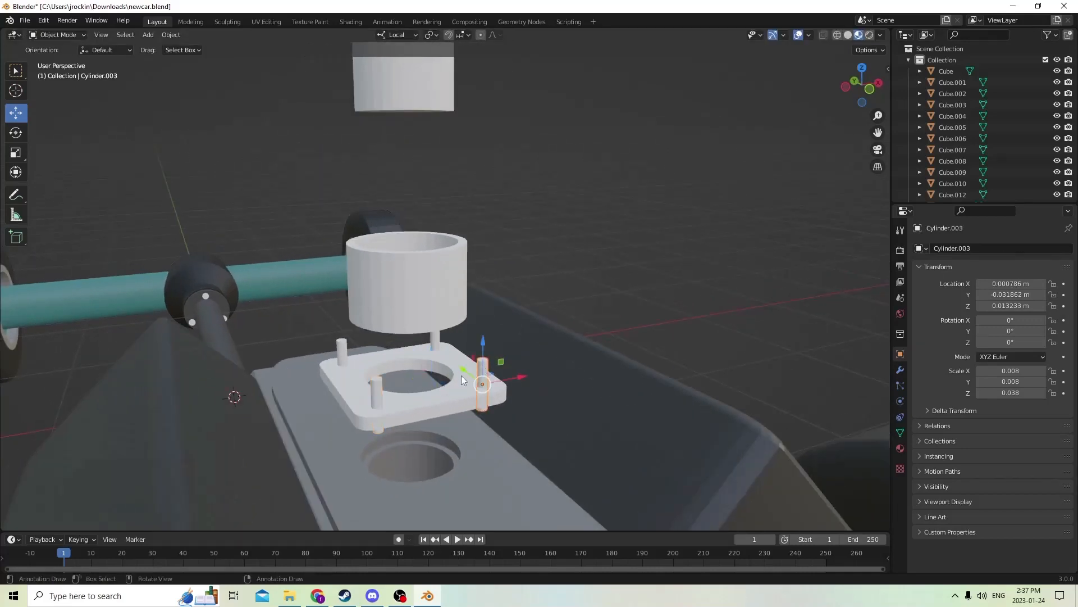
left_click(373, 396, "shift")
left_click(341, 363, "shift")
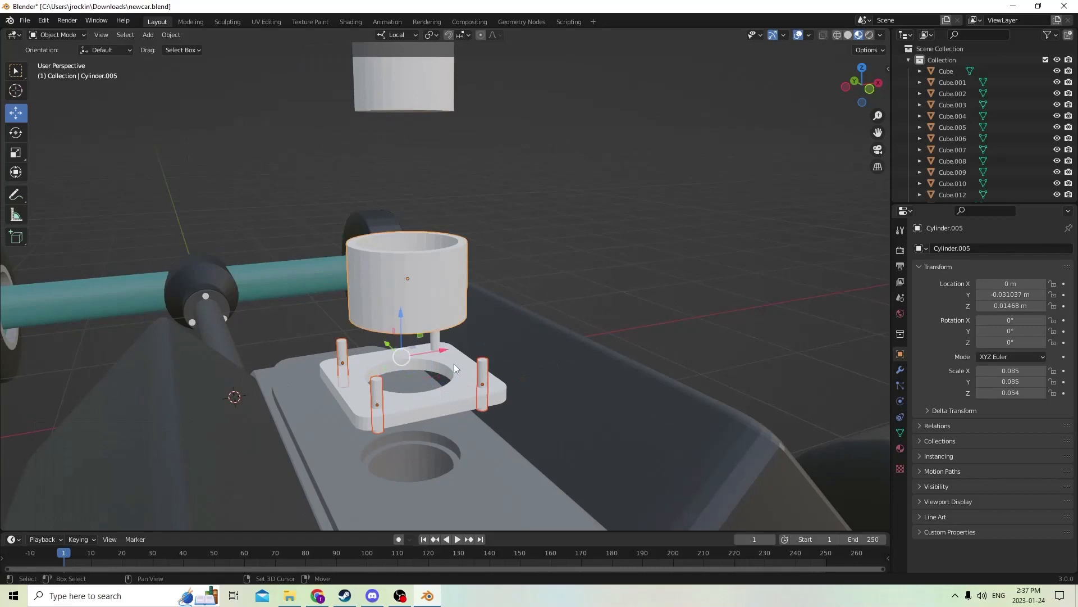
left_click(435, 338)
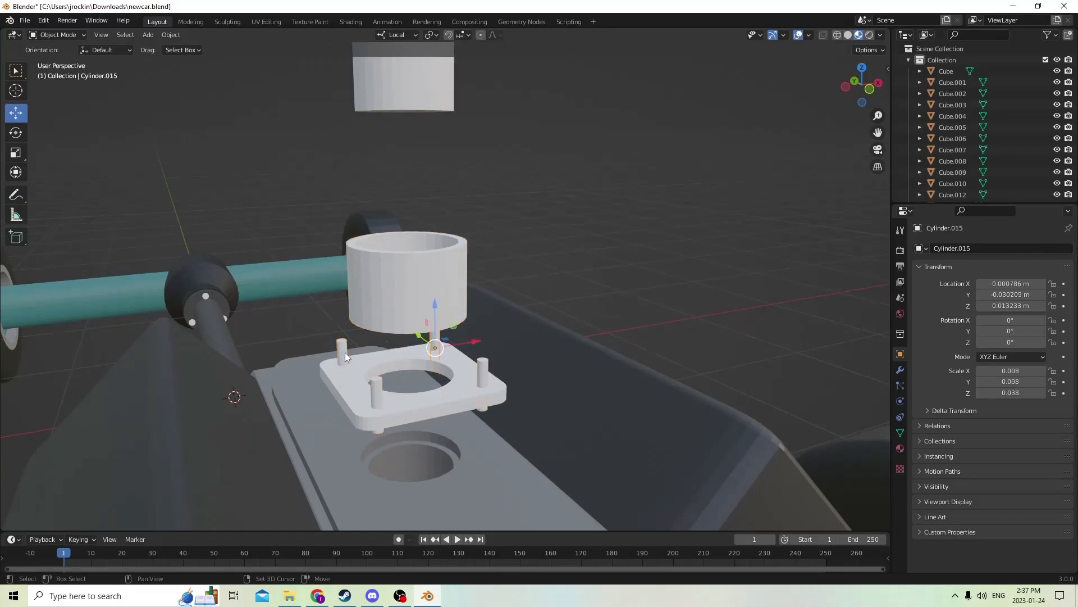
left_click(345, 353, "shift")
left_click(374, 395, "shift")
left_click(482, 375, "shift")
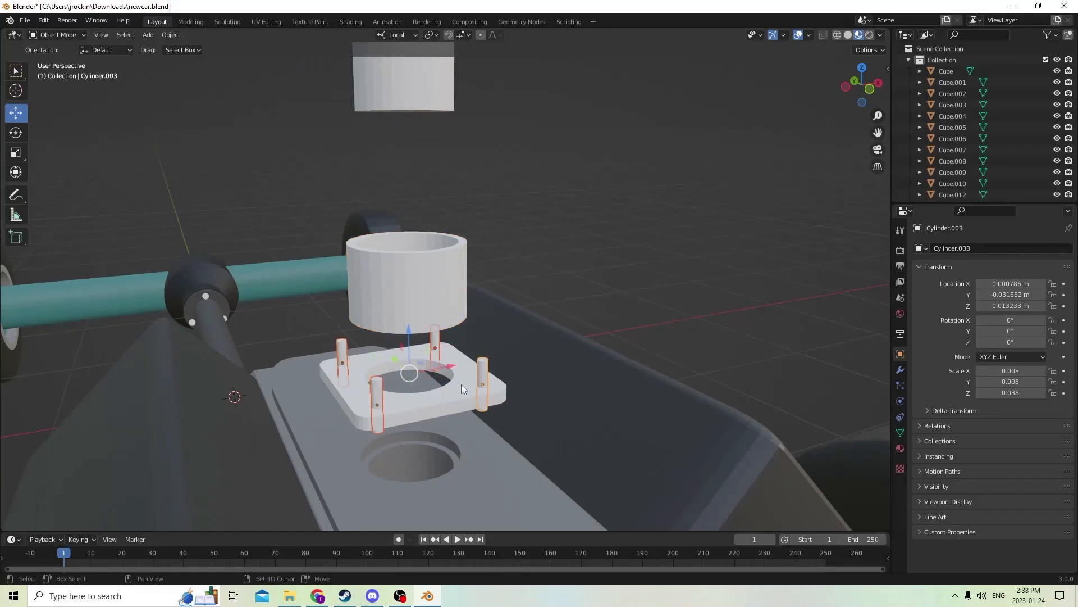
left_click(443, 389, "shift")
left_click(168, 36)
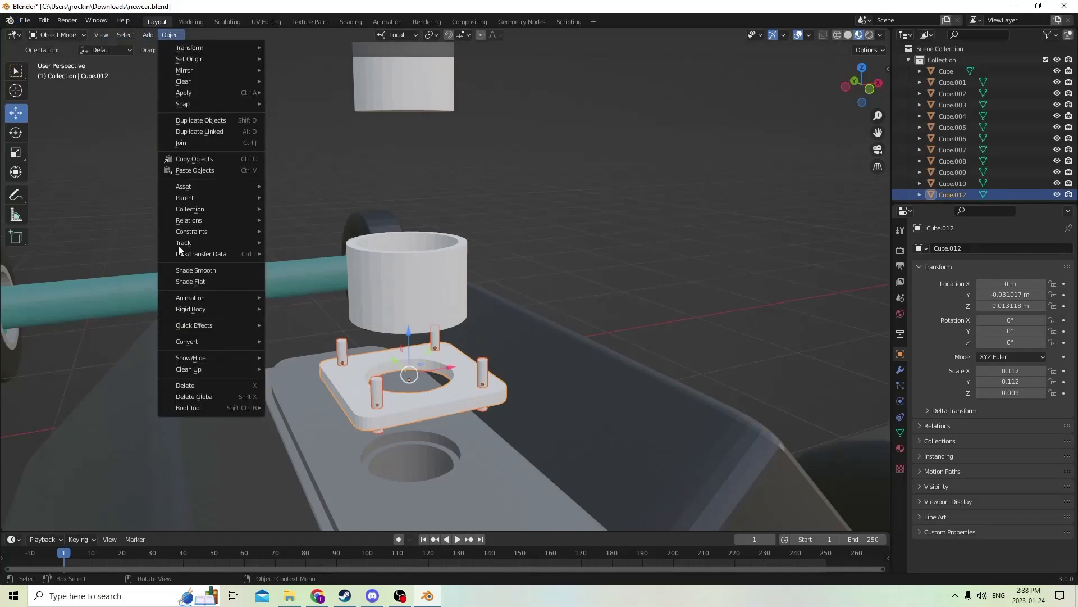
mouse_move(209, 409)
left_click(296, 418)
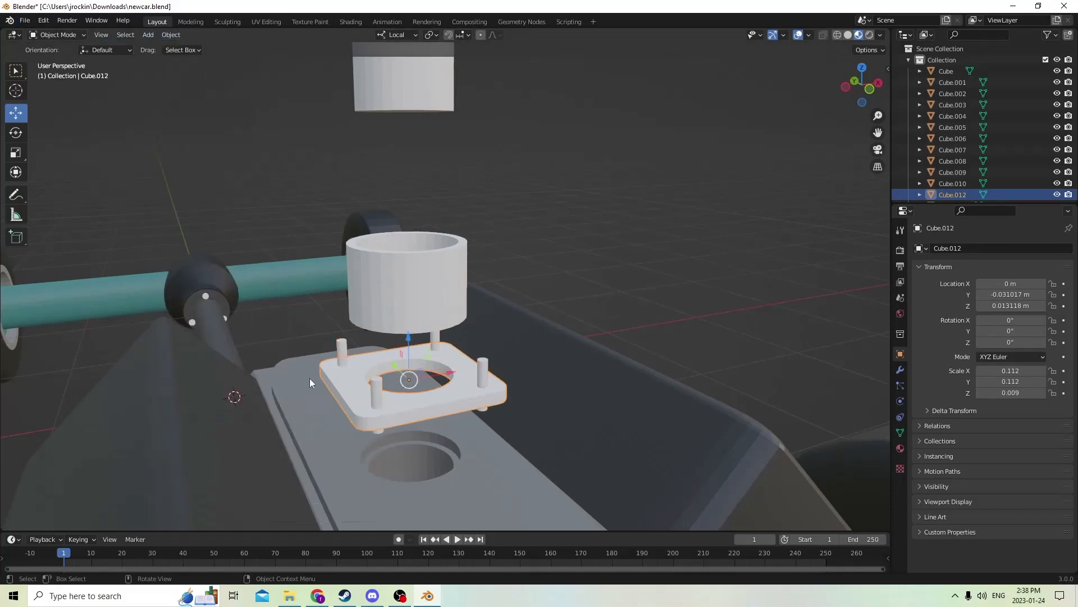
Raise the small holed plate about 0.0009 m along local Z, up against the hollow ring.
middle_click_drag(309, 379, 476, 237)
scroll(475, 241, "up", 4)
scroll(474, 249, "down", 3)
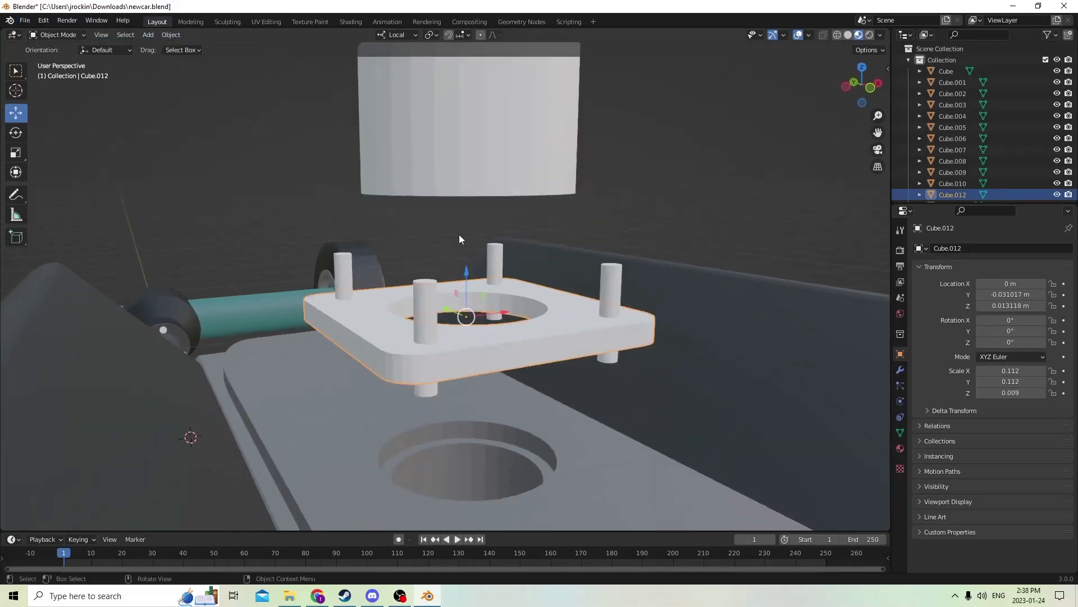
left_click(462, 384)
scroll(466, 339, "down", 3)
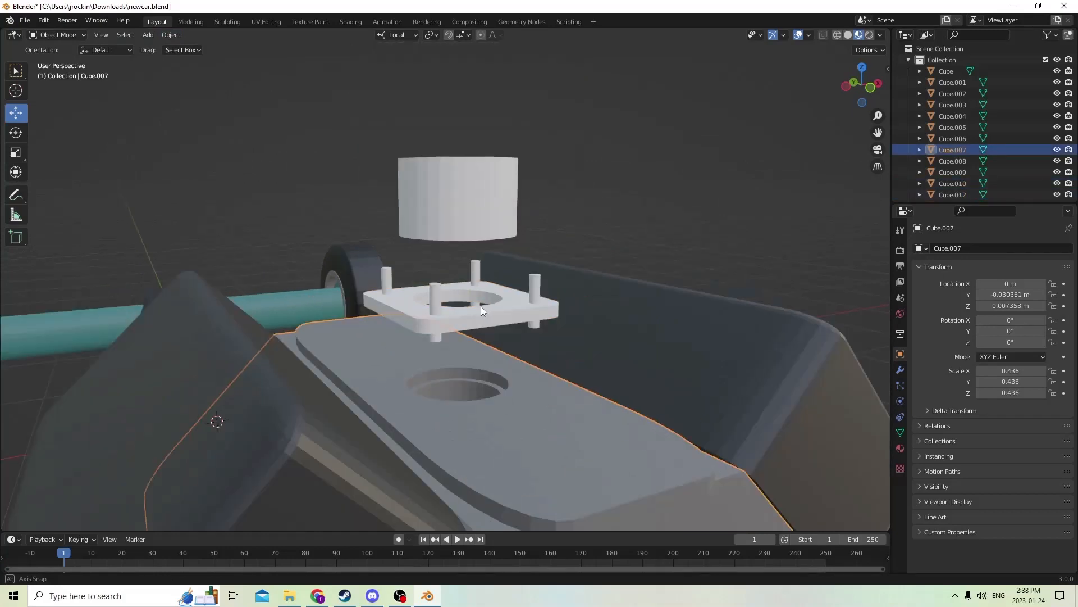
middle_click_drag(480, 306, 425, 375)
left_click(433, 400)
left_click_drag(417, 339, 414, 281)
scroll(415, 281, "up", 3)
middle_click_drag(415, 281, 413, 249)
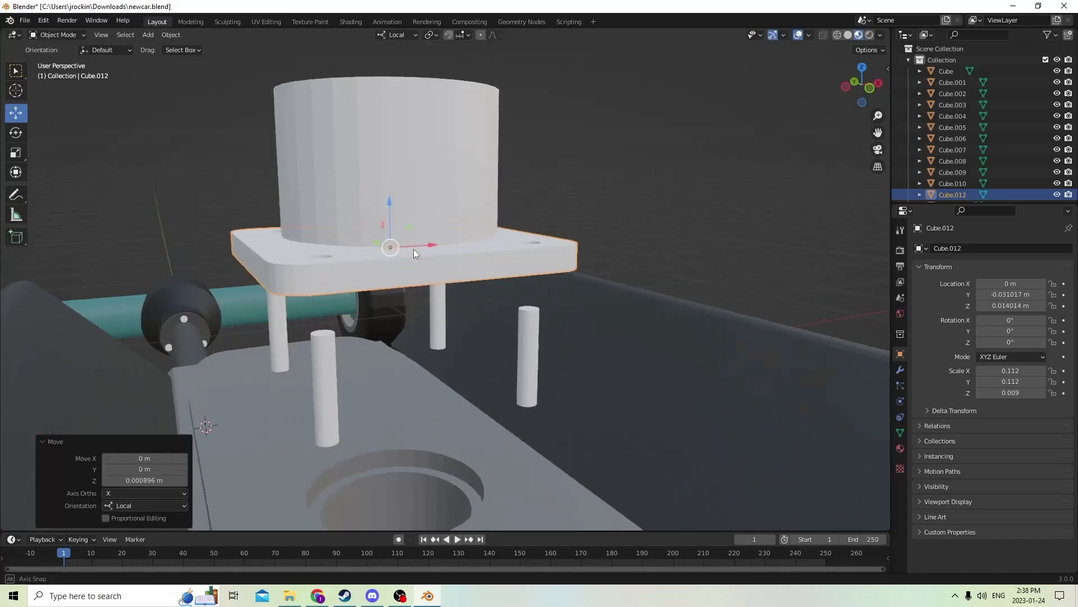
Select all four corner pins beneath the raised plate and duplicate them in place.
left_click(521, 357)
scroll(528, 334, "down", 5)
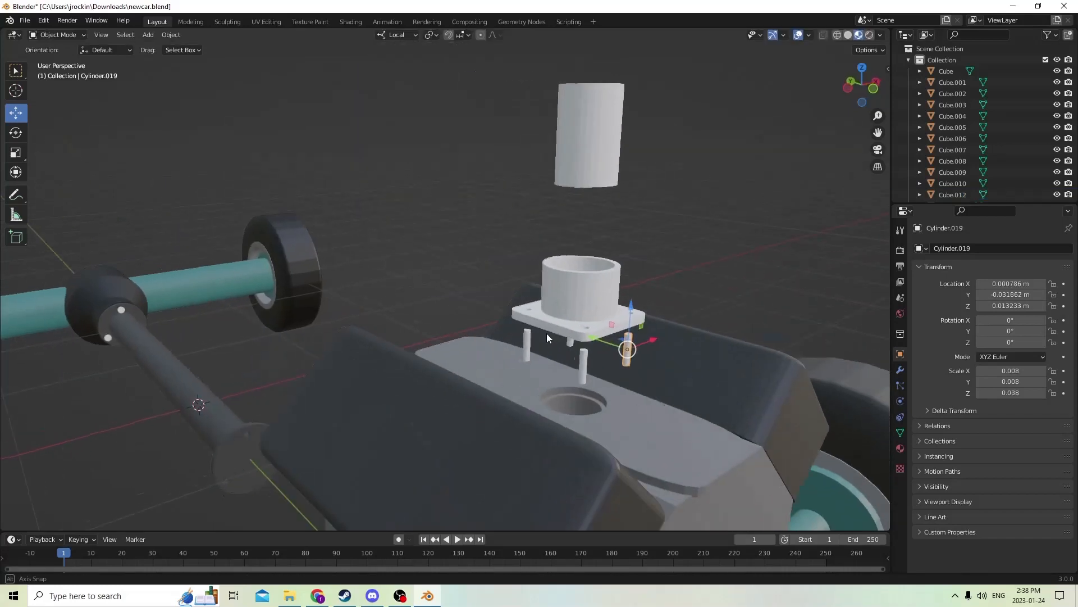
middle_click_drag(547, 333, 433, 268)
left_click(470, 283)
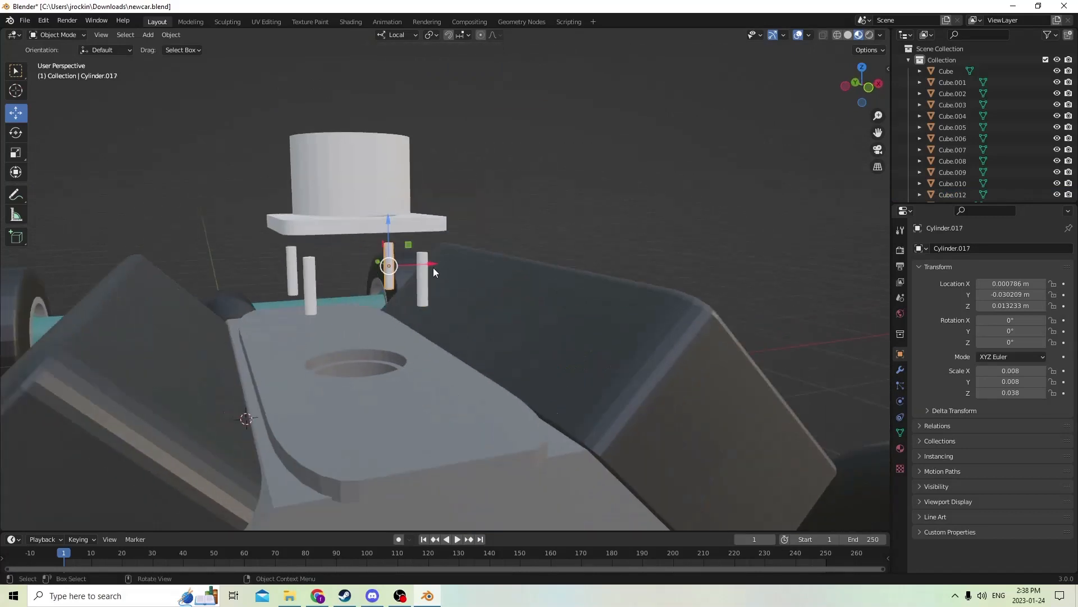
left_click(287, 265, "shift")
left_click(309, 278, "shift")
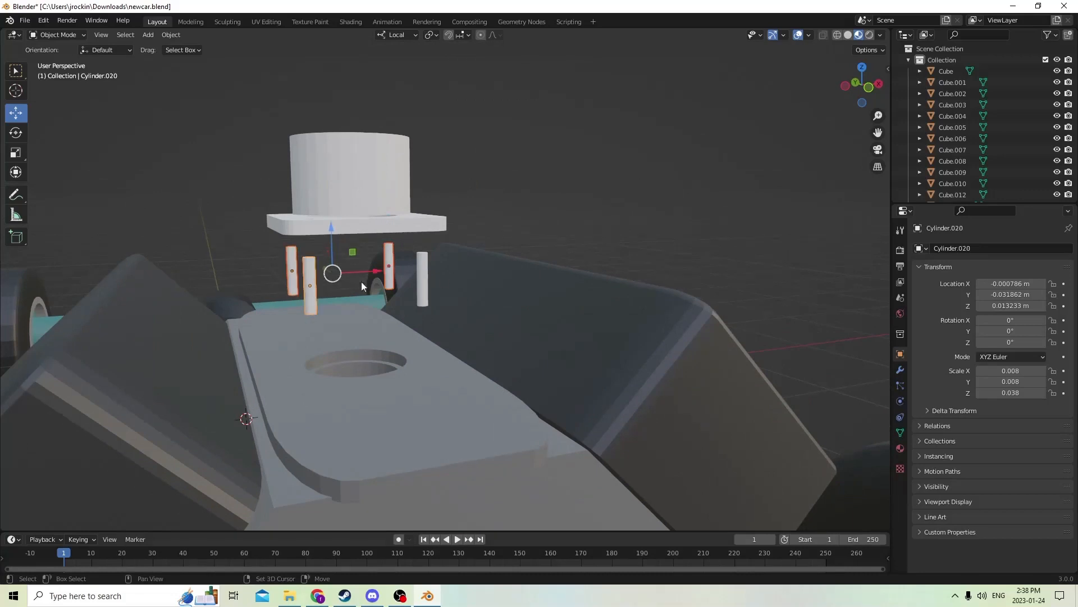
left_click(423, 271, "shift")
key("shift+d")
right_click(463, 245)
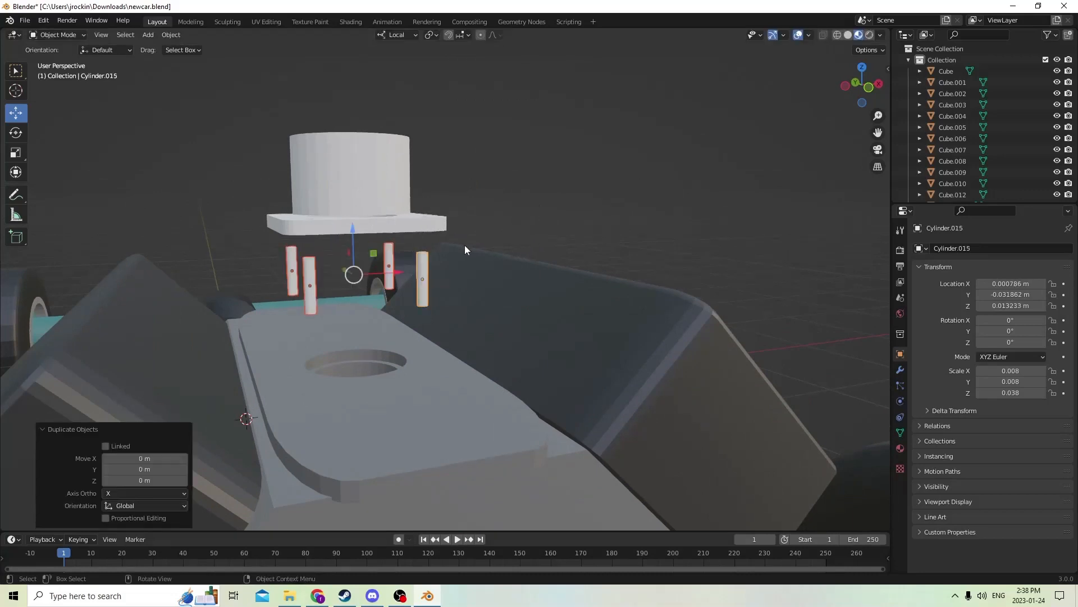
Enlarge one corner pin copy and flatten it along local Z into a short disc with X and Y scales of about 0.009 and Z 0.004.
middle_click_drag(464, 260, 610, 295)
left_click(518, 242)
key("s")
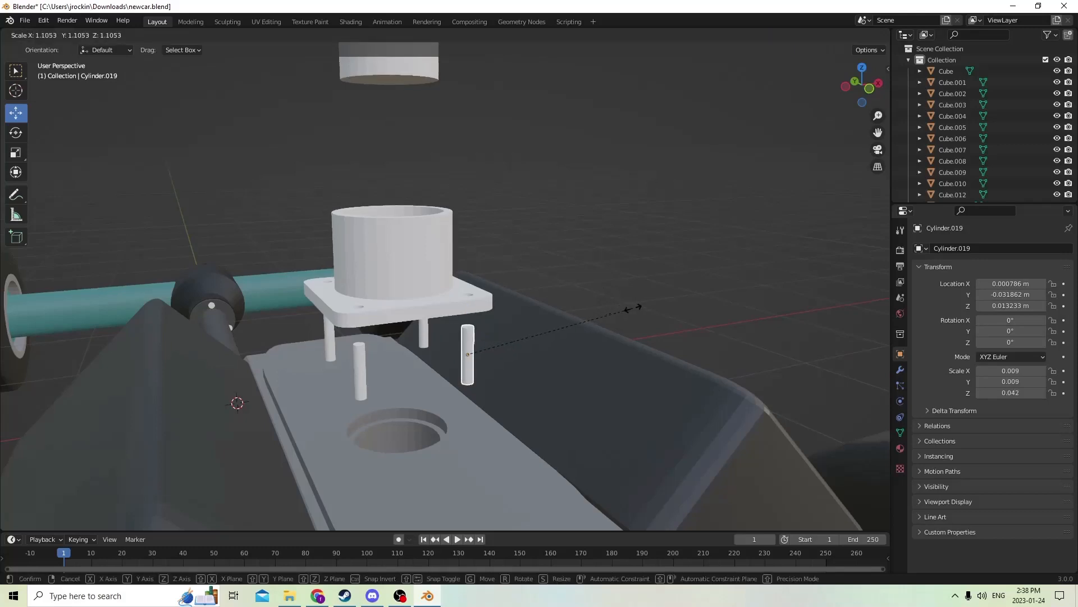
left_click(651, 305)
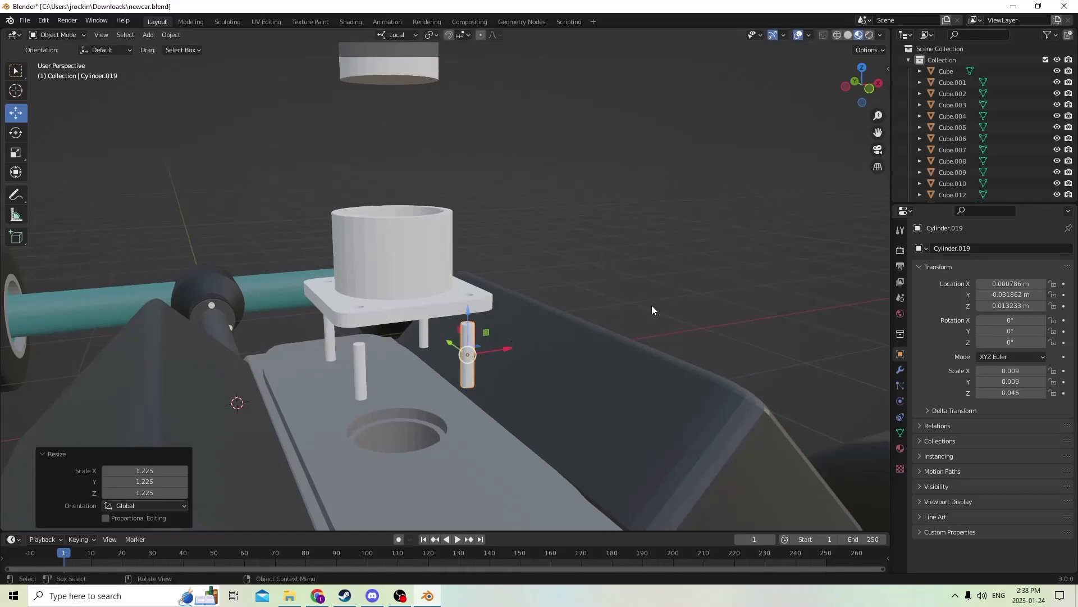
left_click(19, 153)
left_click_drag(471, 312, 472, 339)
scroll(472, 340, "up", 3)
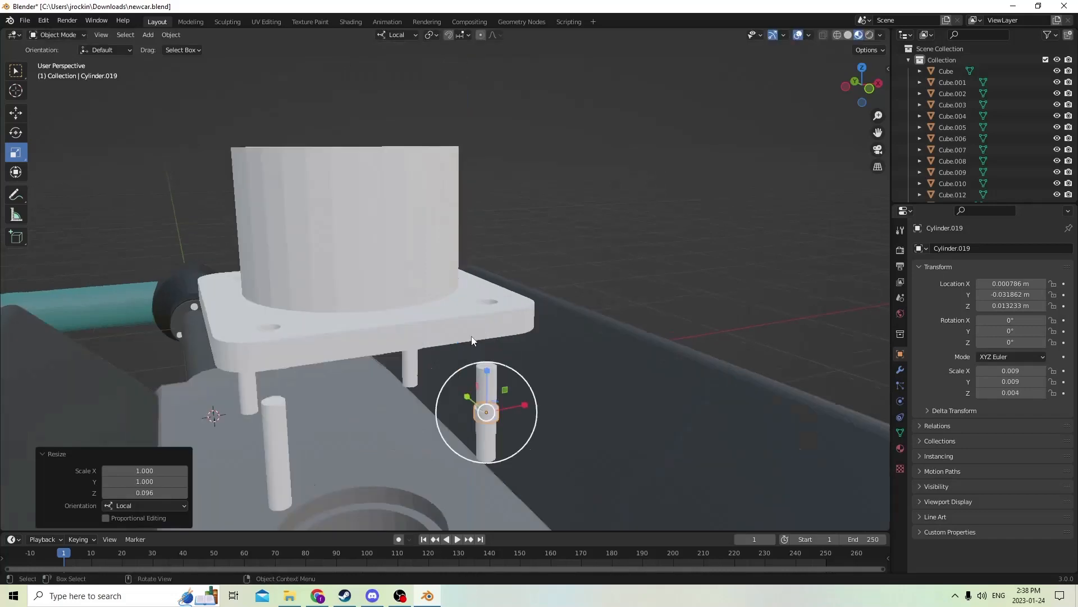
Scale the disc up to about 0.012 in X and Y and 0.006 in Z, and raise it about 0.00036 m to the pin's top.
middle_click_drag(472, 339, 499, 316)
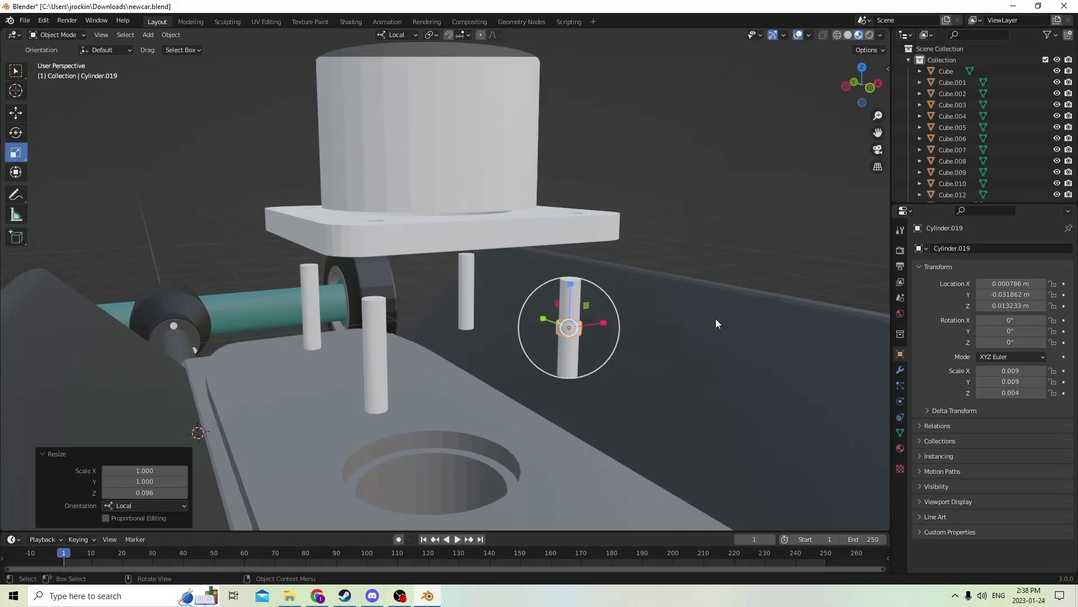
key("s")
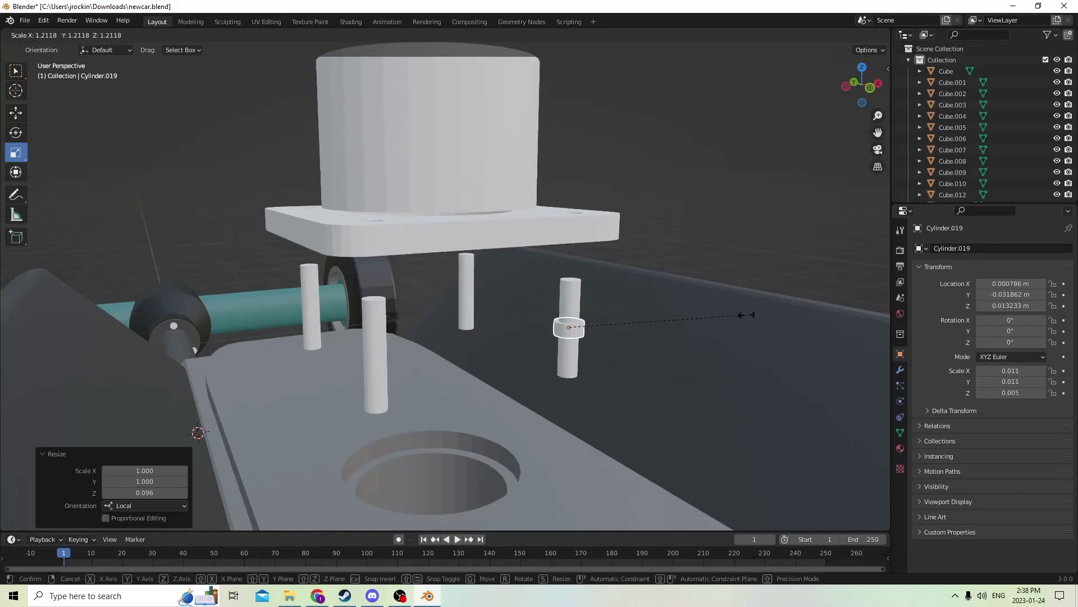
left_click(754, 317)
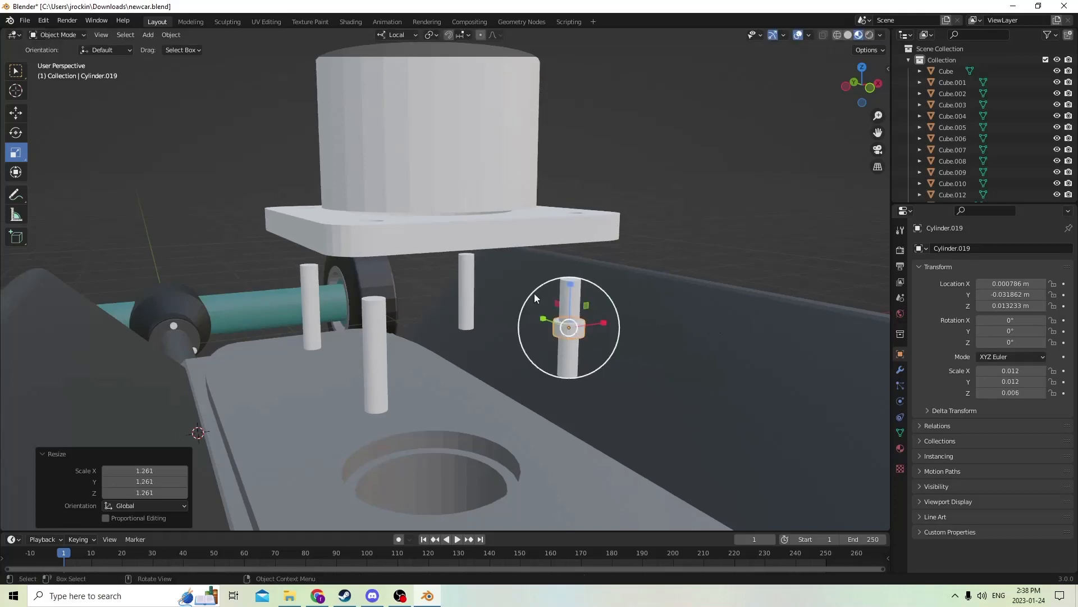
left_click(15, 113)
left_click_drag(571, 286, 560, 237)
middle_click_drag(560, 237, 579, 259)
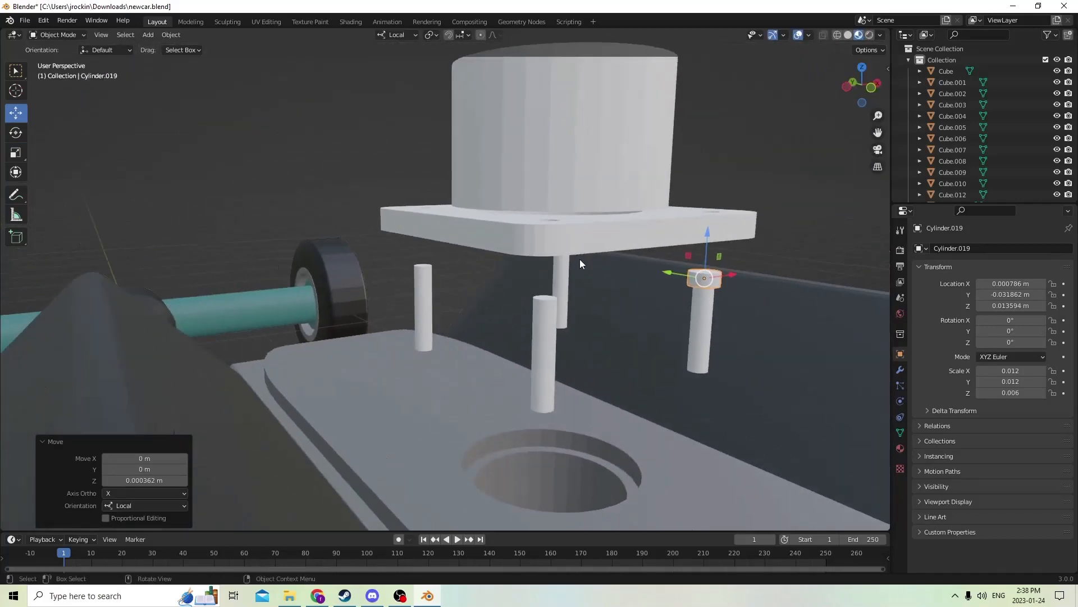
Duplicate the pin cap in place and set the copy's X location to -0.000786 m, over the neighbouring pin.
key("shift+d")
key("Escape")
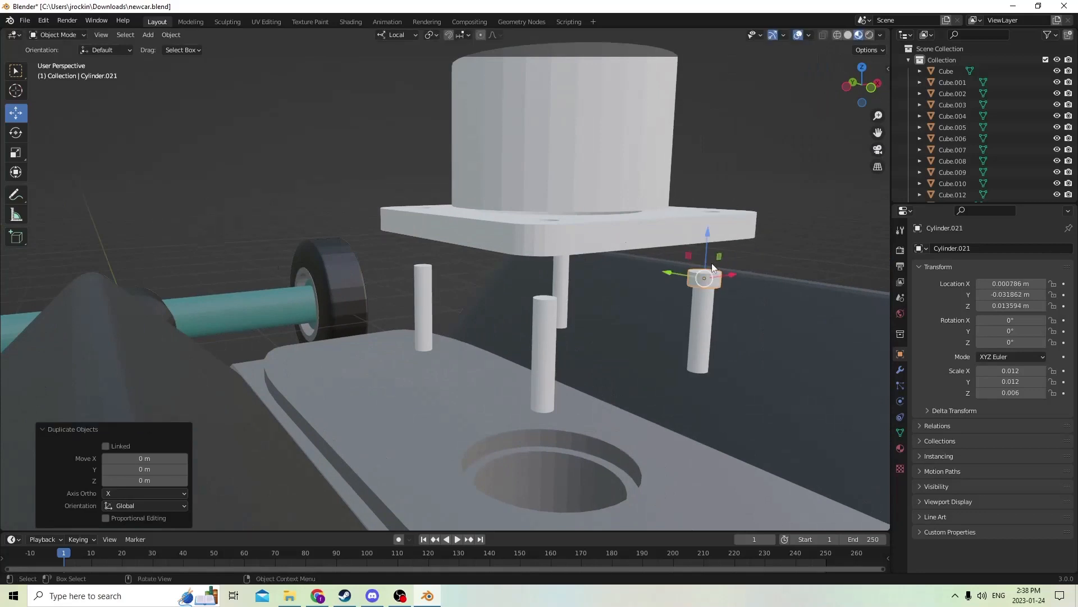
left_click(1007, 284)
left_click(980, 284)
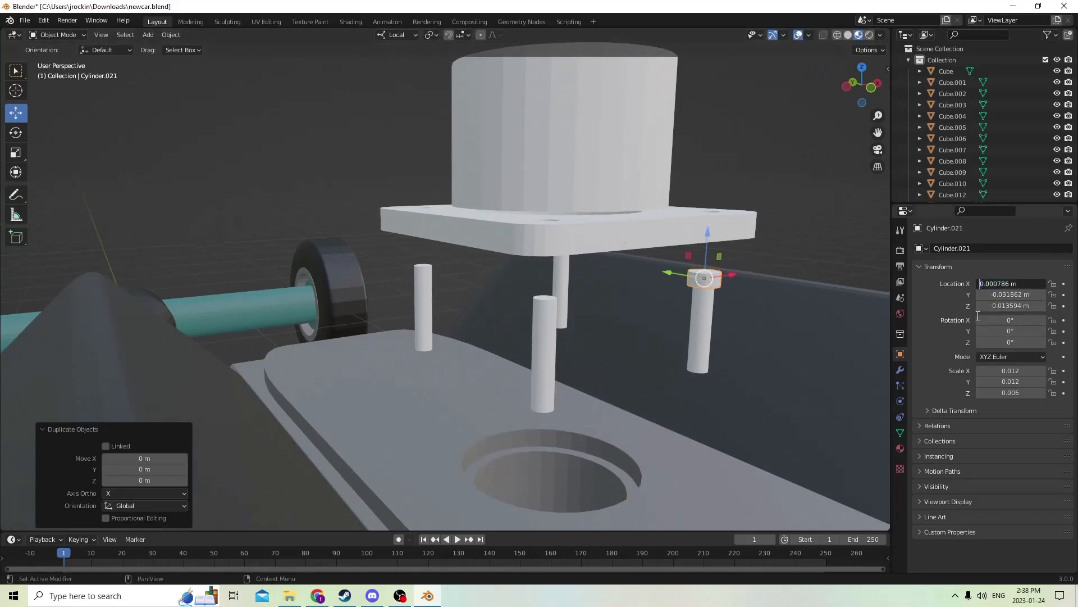
type("-")
key("Return")
Duplicate the two pin caps in place and move the copies about 0.00166 m along local Y over the other two pins.
middle_click_drag(656, 315, 693, 251)
key("ctrl+z")
key("shift+d")
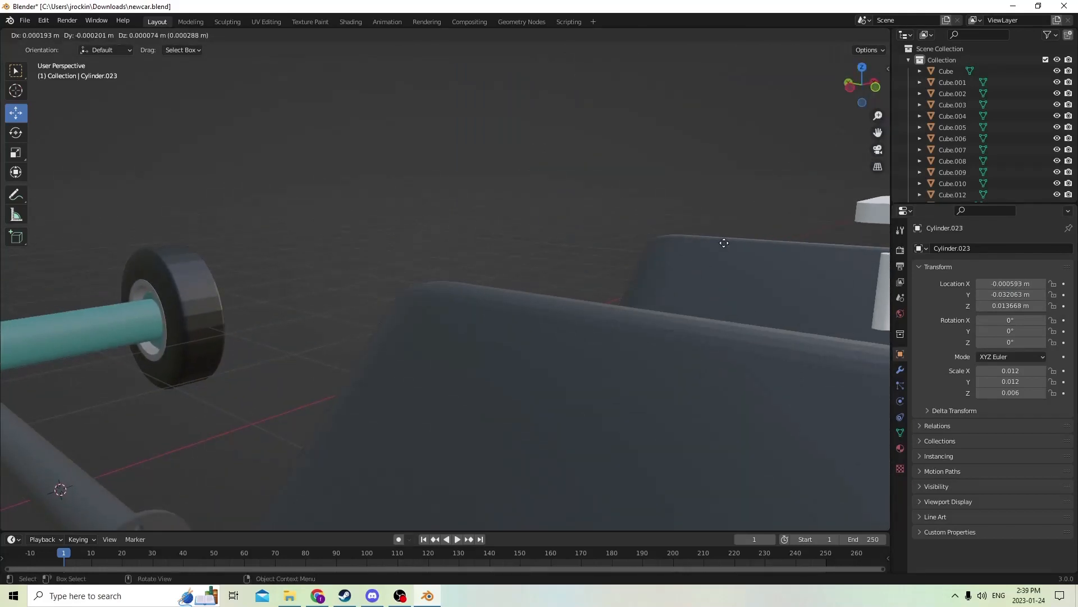
right_click(641, 193)
scroll(668, 213, "down", 4)
scroll(704, 239, "up", 2)
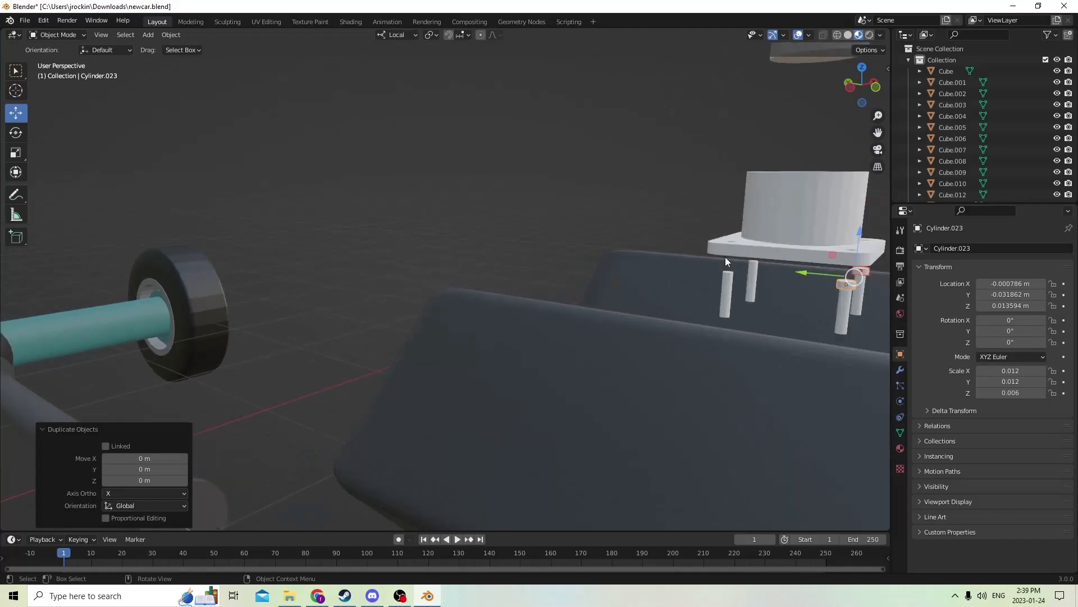
left_click_drag(806, 272, 691, 234)
left_click_drag(878, 133, 713, 131)
scroll(858, 139, "down", 1)
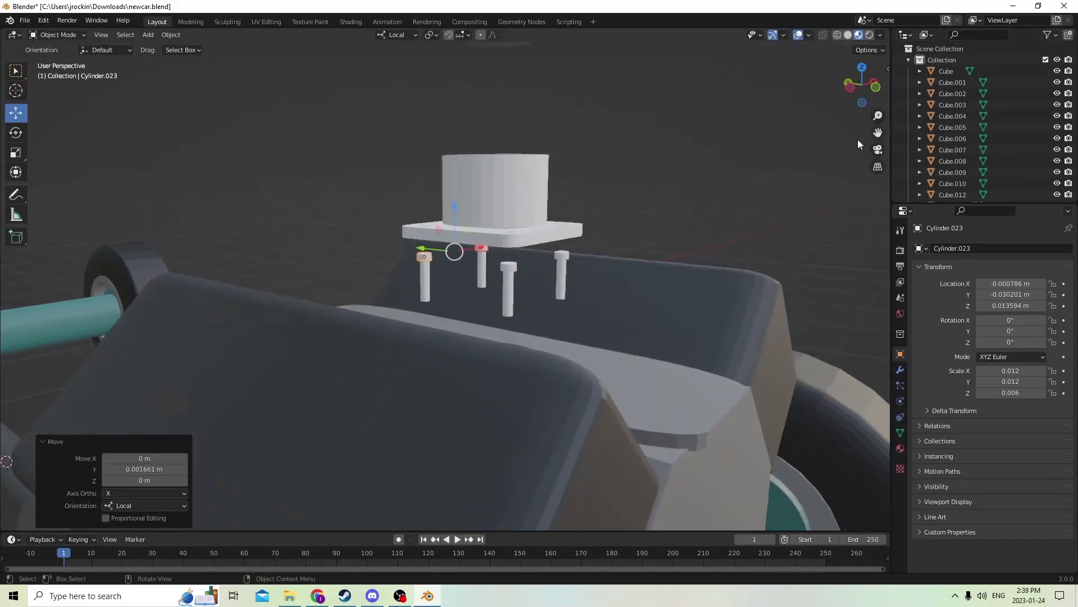
Fine-tune the copied caps along local Y to about -0.030208 m so they sit centred on their pins.
scroll(800, 176, "up", 4)
scroll(803, 181, "down", 3)
scroll(808, 186, "up", 5)
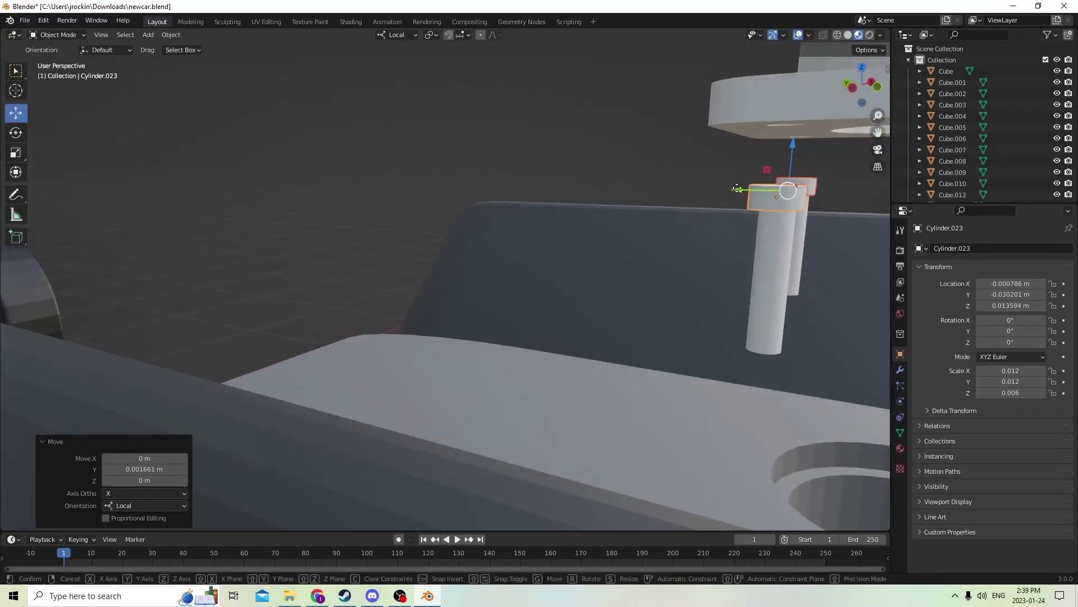
left_click_drag(735, 189, 739, 187)
left_click_drag(738, 188, 737, 188)
scroll(735, 187, "down", 4)
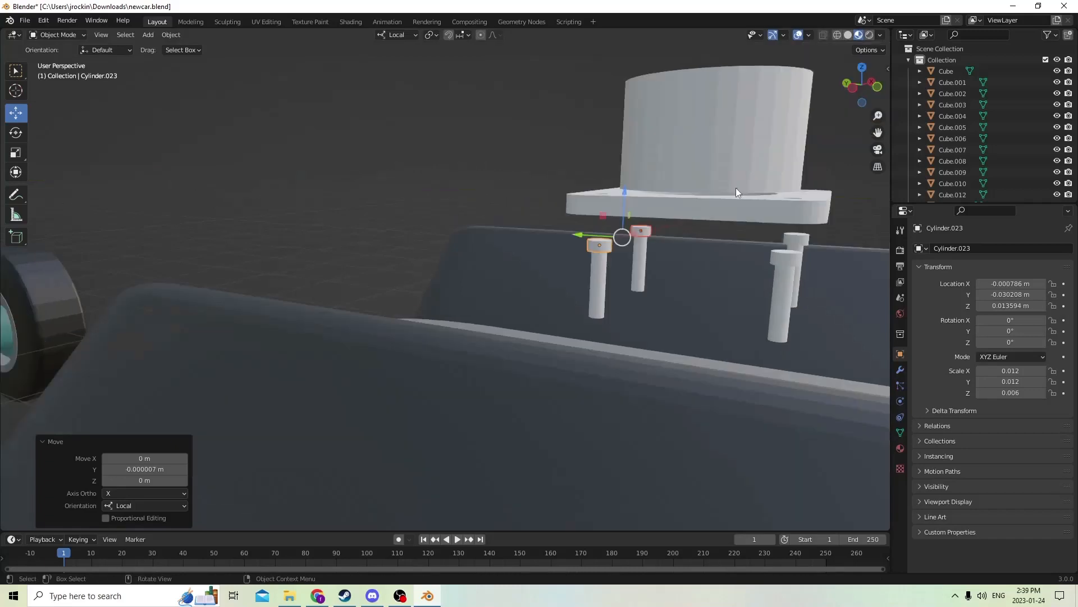
middle_click_drag(736, 187, 658, 196)
scroll(713, 188, "up", 4)
scroll(713, 188, "down", 4)
middle_click_drag(332, 206, 365, 214)
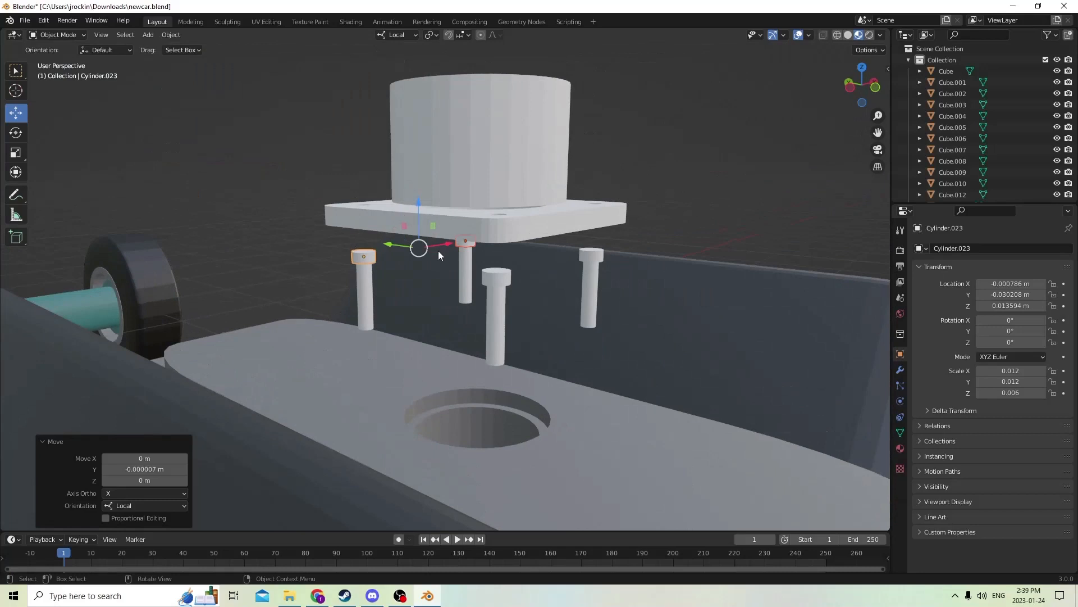
Join the caps at Y -0.030208 m with the pins beneath them, making one object per capped pin.
scroll(438, 251, "up", 3)
left_click(266, 326)
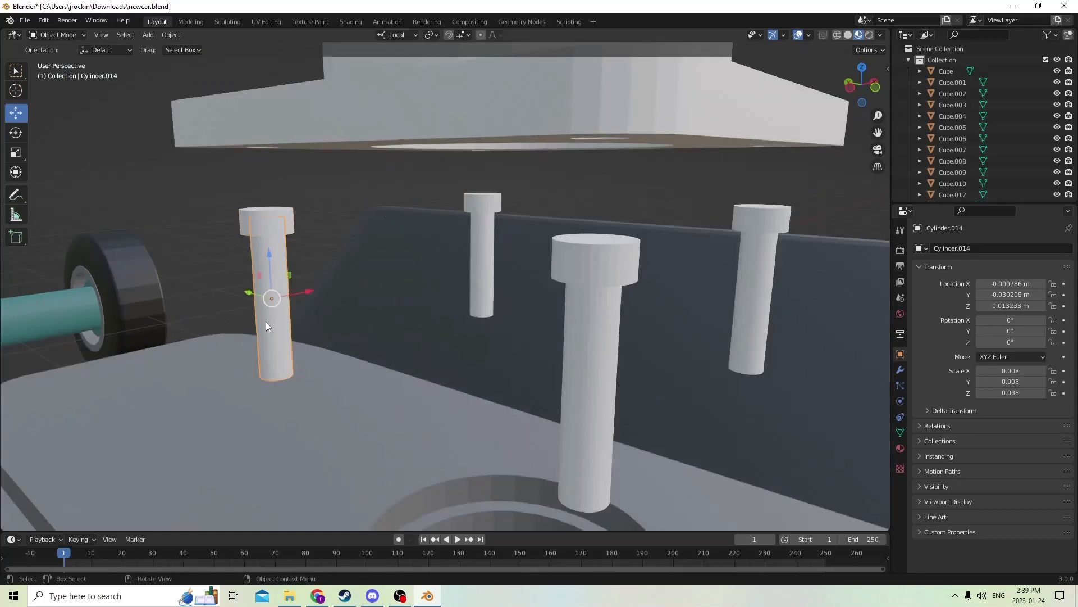
left_click(274, 217)
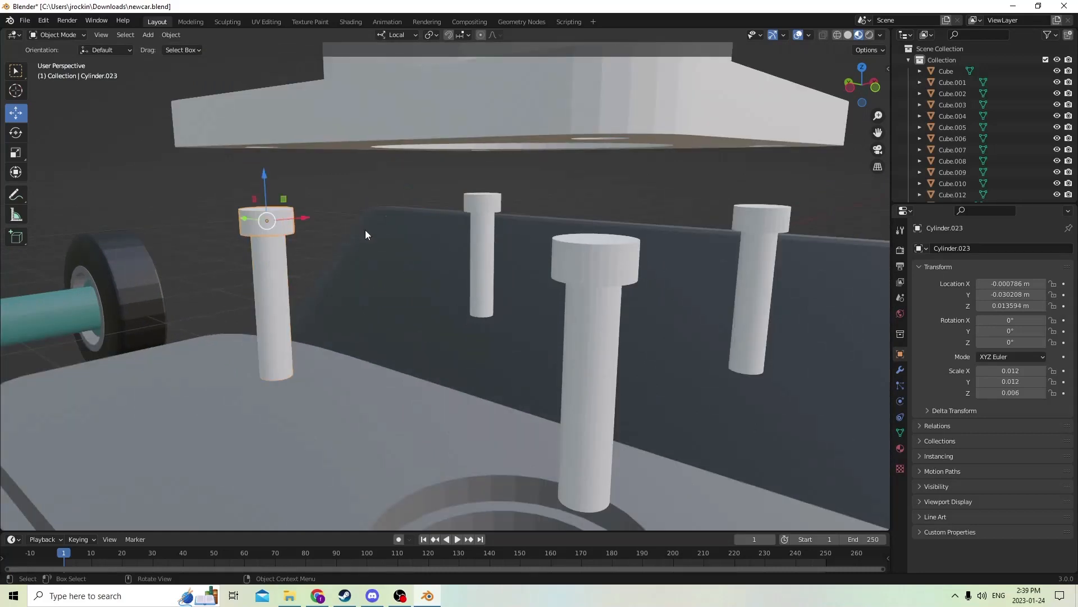
left_click(270, 264, "shift")
key("ctrl+j")
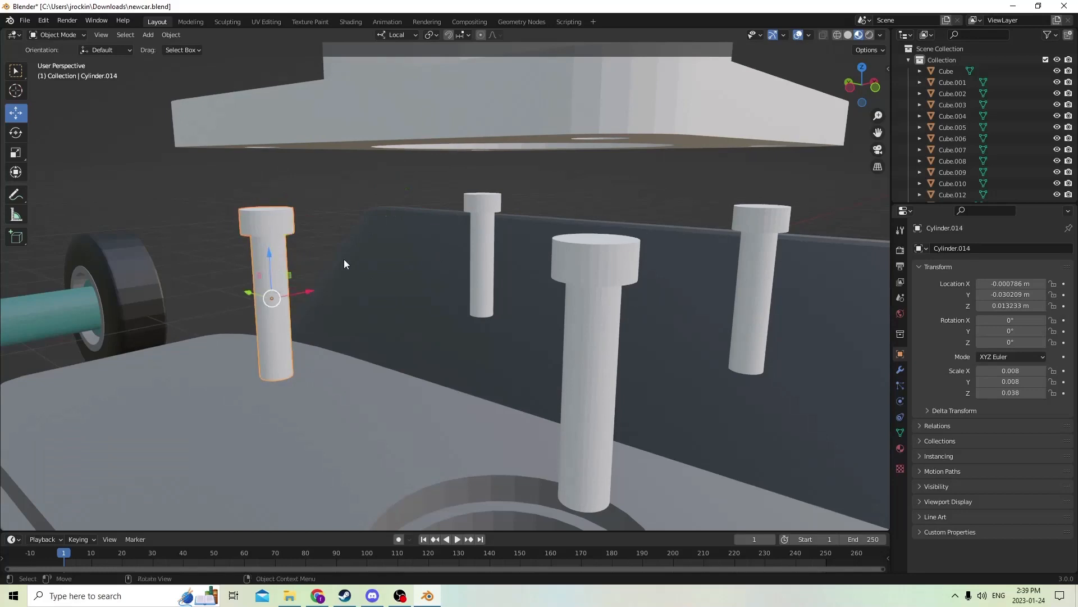
left_click(487, 196)
left_click(480, 237, "shift")
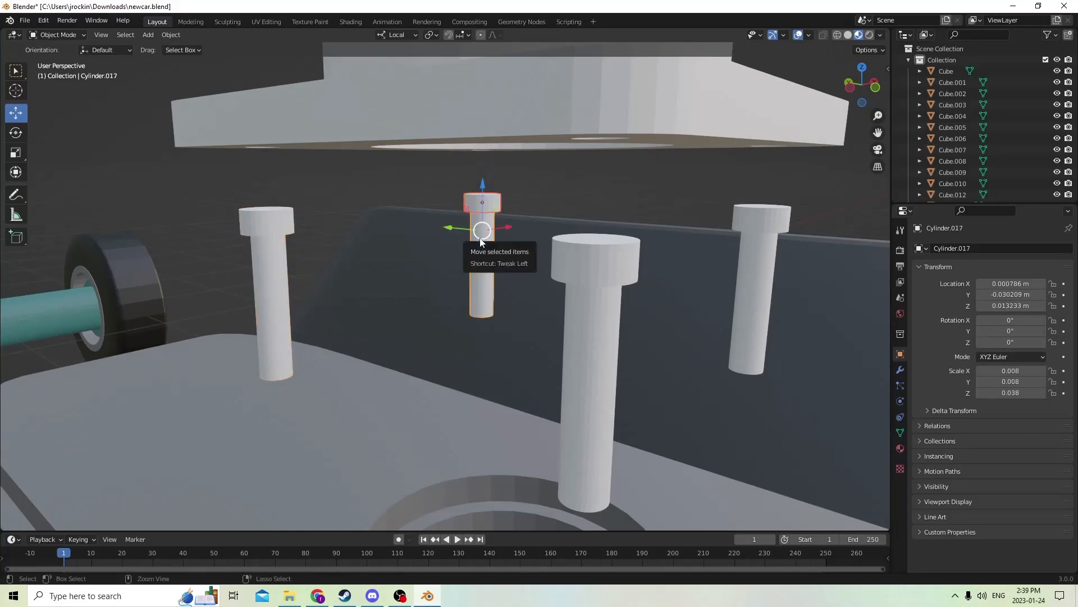
key("ctrl+j")
Join the remaining two caps at Y -0.031862 m with their pins, one object per capped pin.
left_click(771, 228)
left_click(766, 285, "shift")
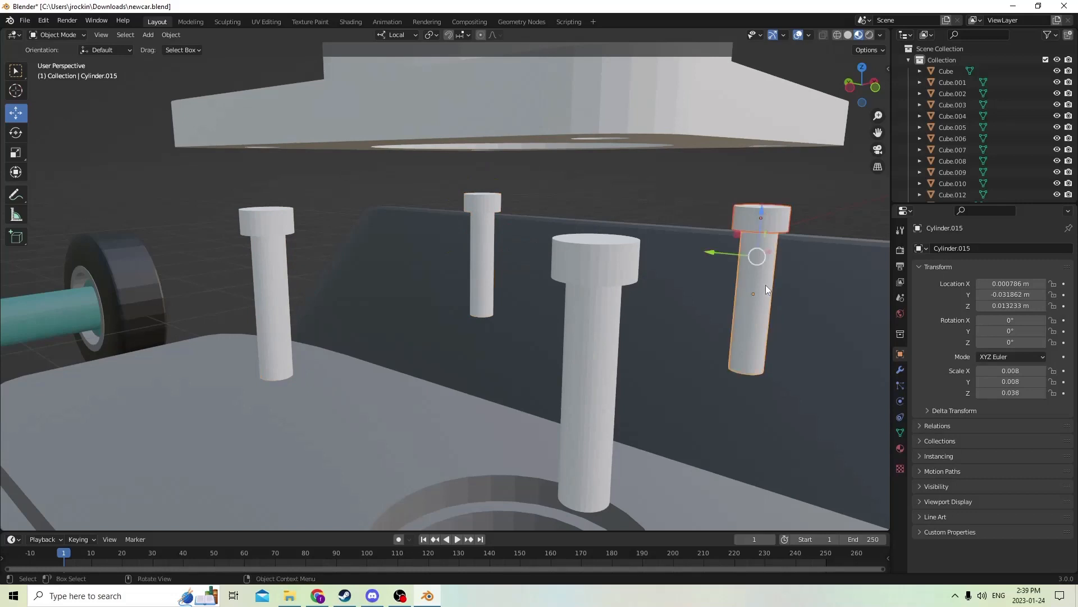
key("ctrl+j")
left_click(589, 258)
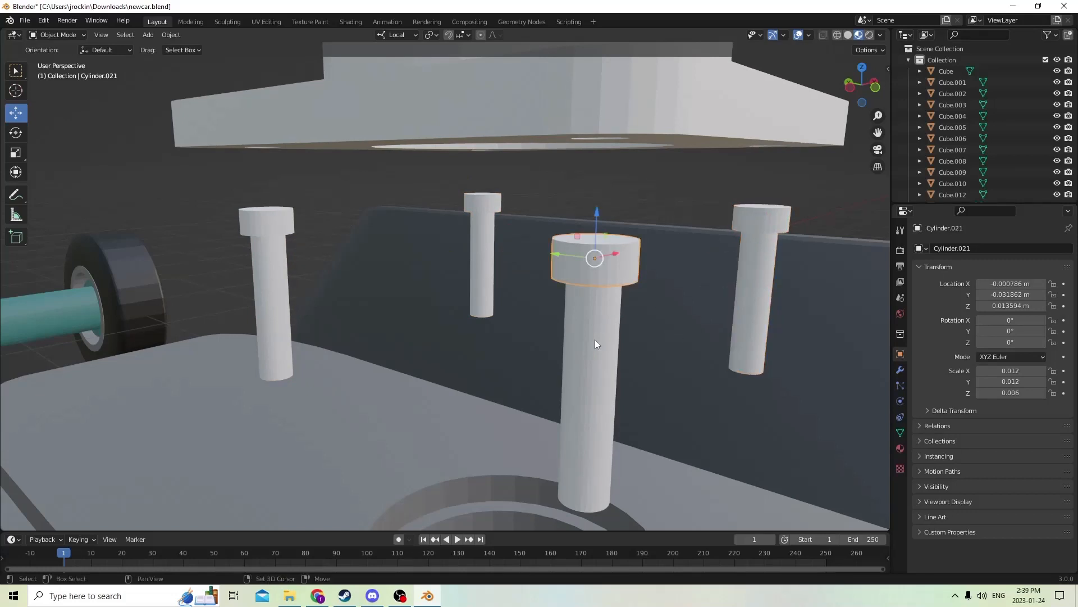
left_click(594, 339, "shift")
key("ctrl+j")
scroll(580, 289, "down", 3)
middle_click_drag(579, 290, 468, 288)
scroll(470, 266, "up", 4)
scroll(470, 267, "down", 5)
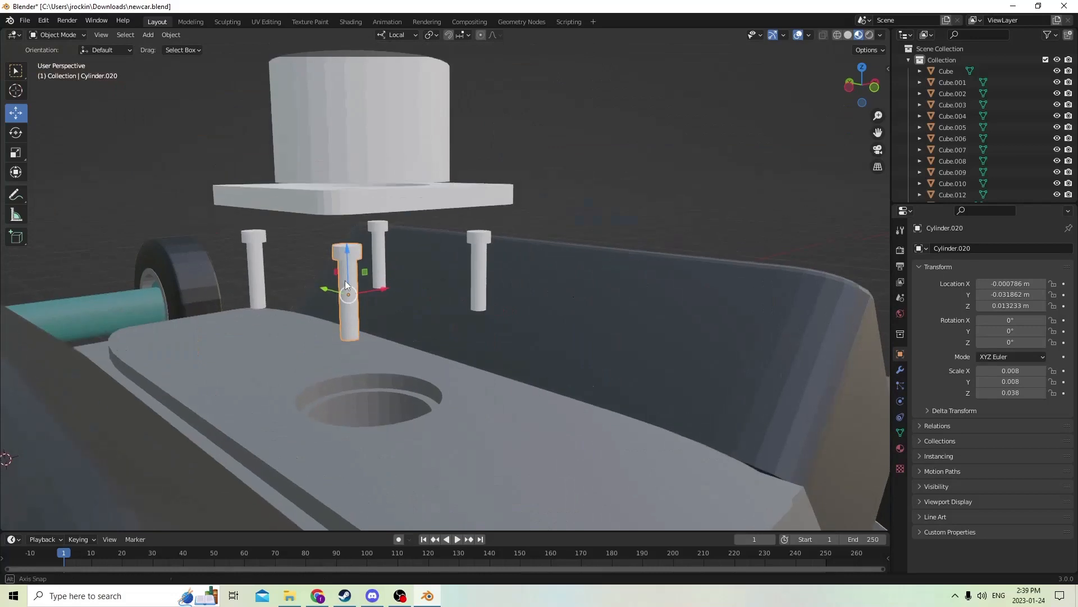
middle_click_drag(378, 274, 343, 280, "shift")
left_click(344, 153)
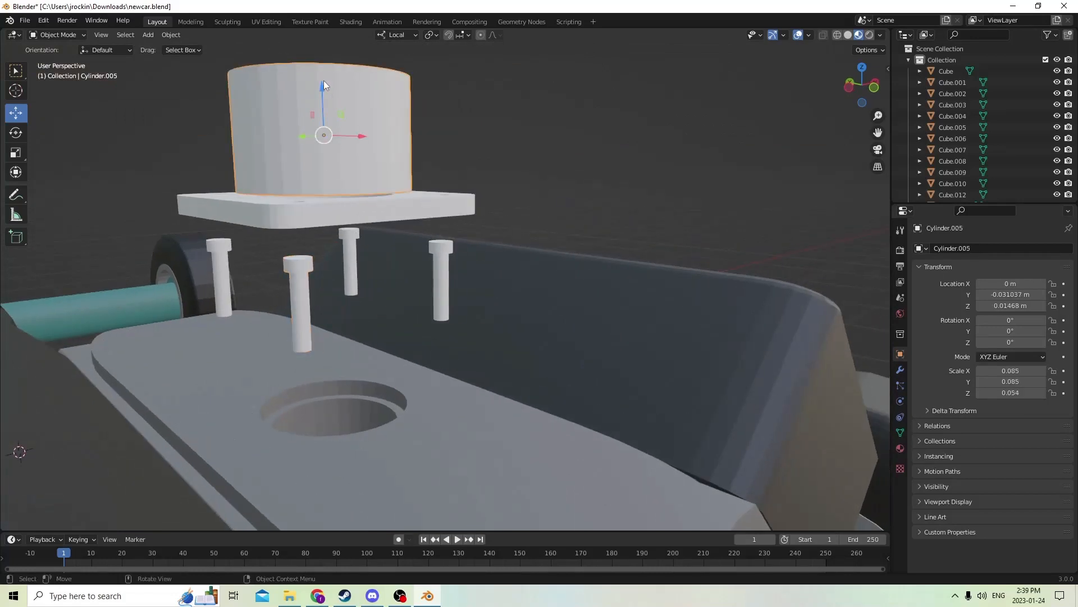
left_click_drag(323, 84, 325, 86)
mouse_move(333, 106)
middle_mouse_down()
mouse_move(327, 116)
mouse_move(332, 109)
middle_mouse_up()
left_click(450, 341)
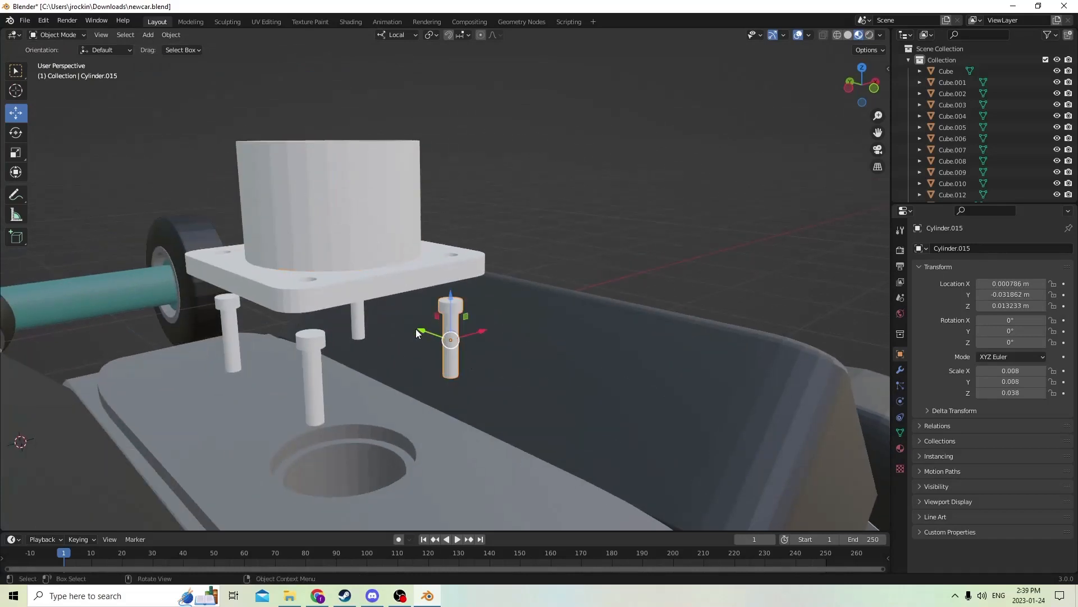
left_click(356, 336, "shift")
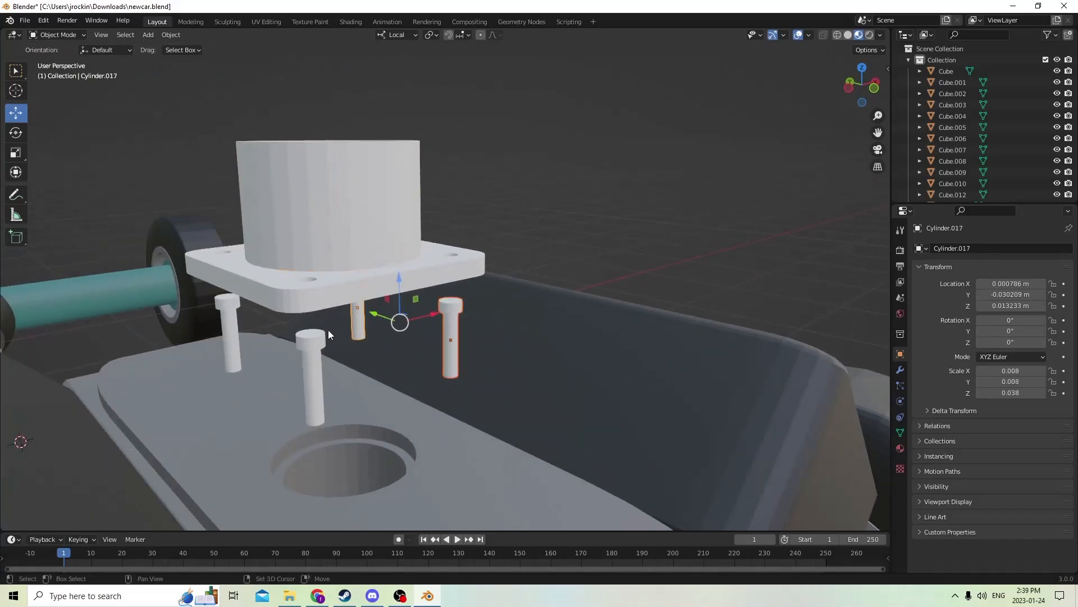
left_click(227, 331, "shift")
left_click(310, 374, "shift")
key("g")
key("z")
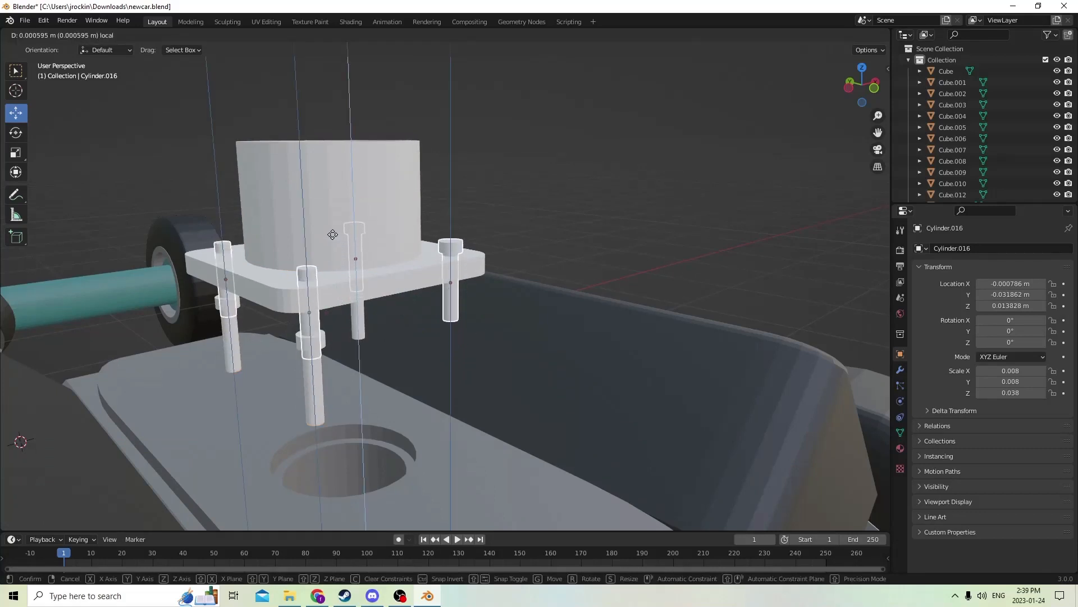
key("Escape")
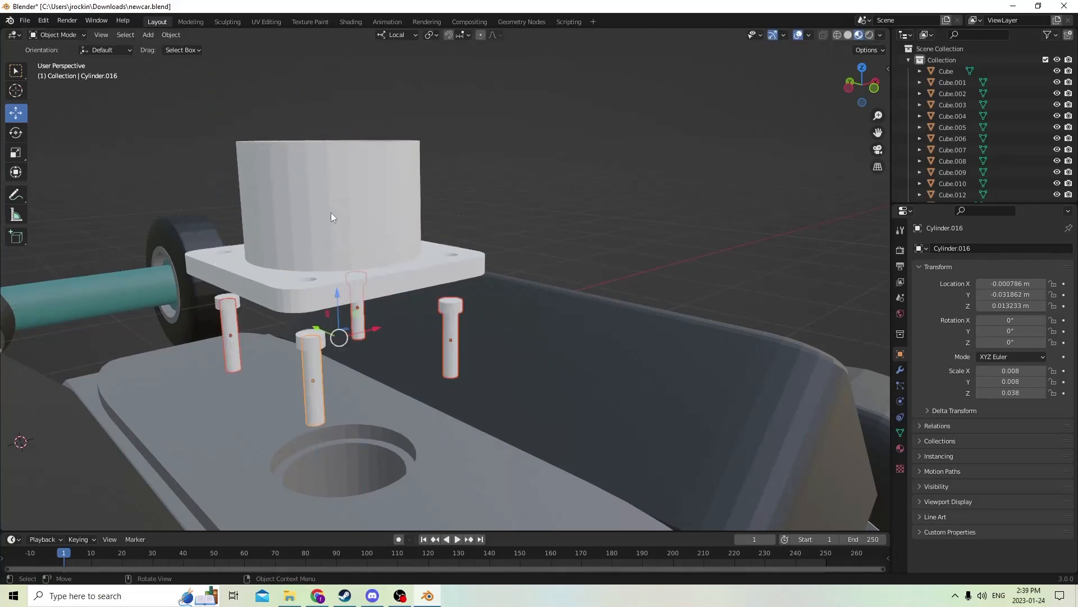
Delete the leftover duplicate pins that overlap three of the corner pins beneath the raised plate.
middle_click_drag(348, 269, 369, 294)
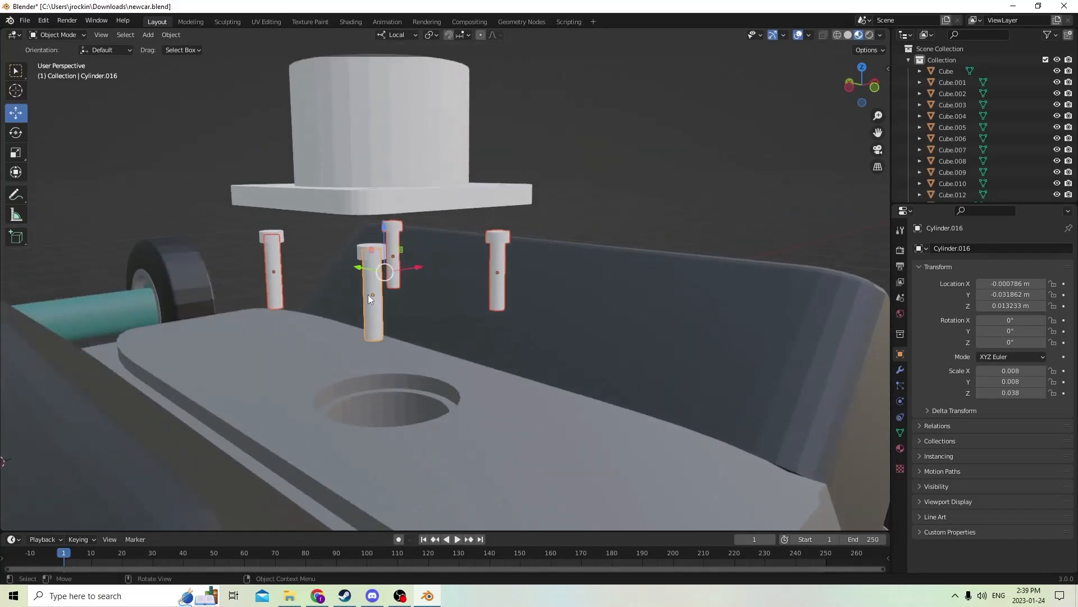
left_click(373, 307)
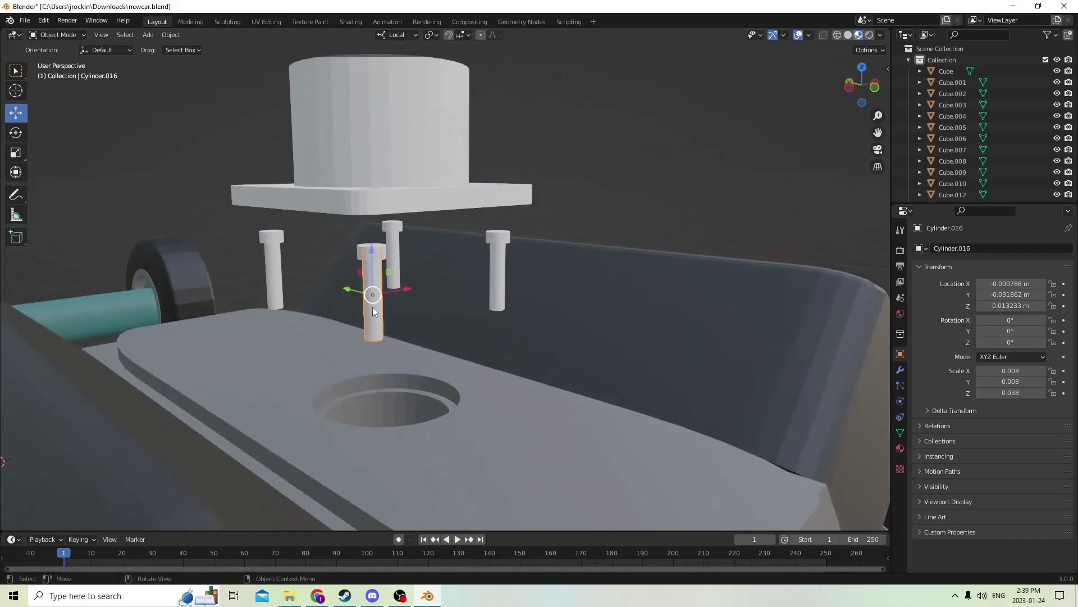
key("Delete")
left_click(274, 288)
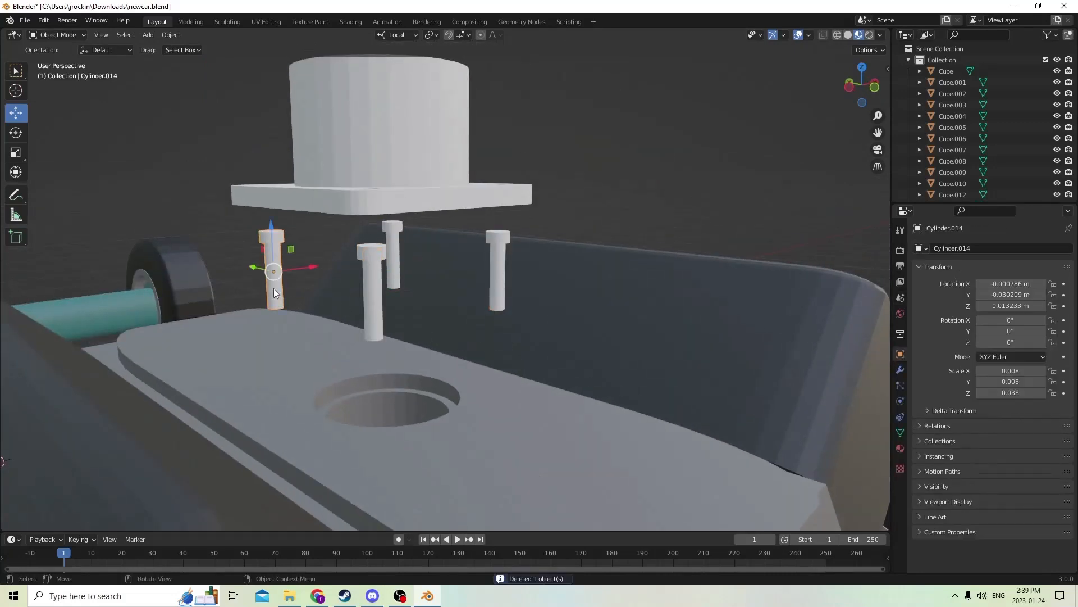
key("Delete")
left_click(396, 247)
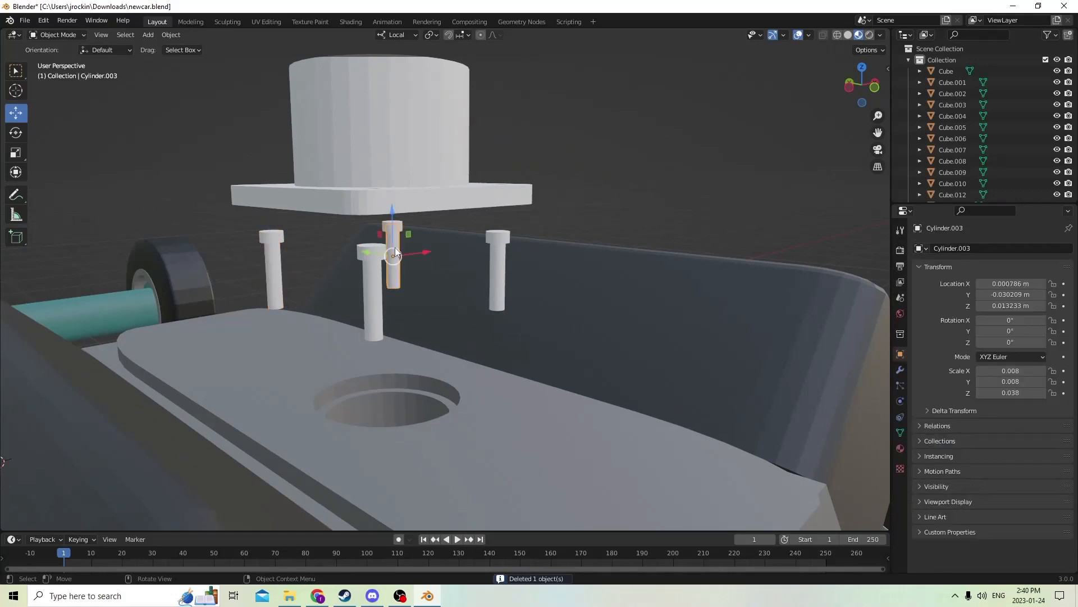
key("Delete")
Select all four capped corner pins and raise them about 0.00058 m along local Z into the plate's corner holes.
left_click(500, 271)
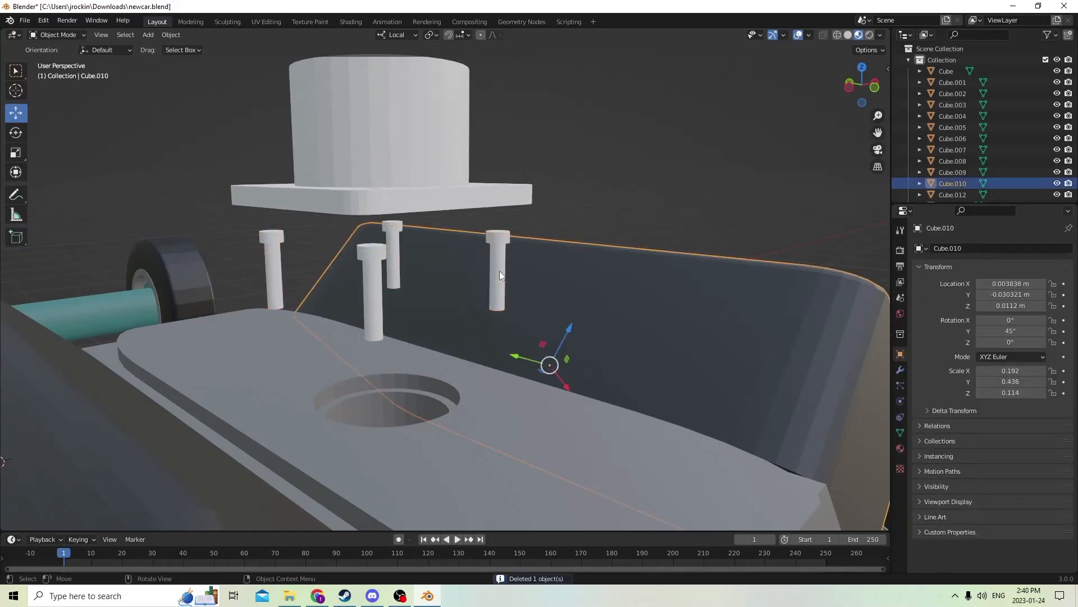
left_click(497, 271)
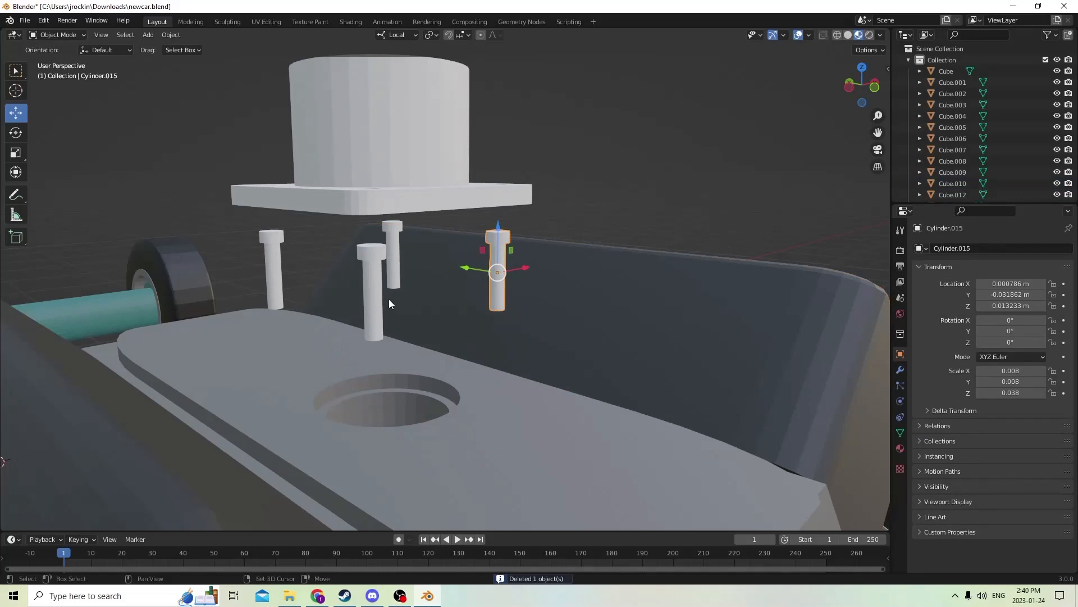
left_click(392, 248, "shift")
left_click(372, 269, "shift")
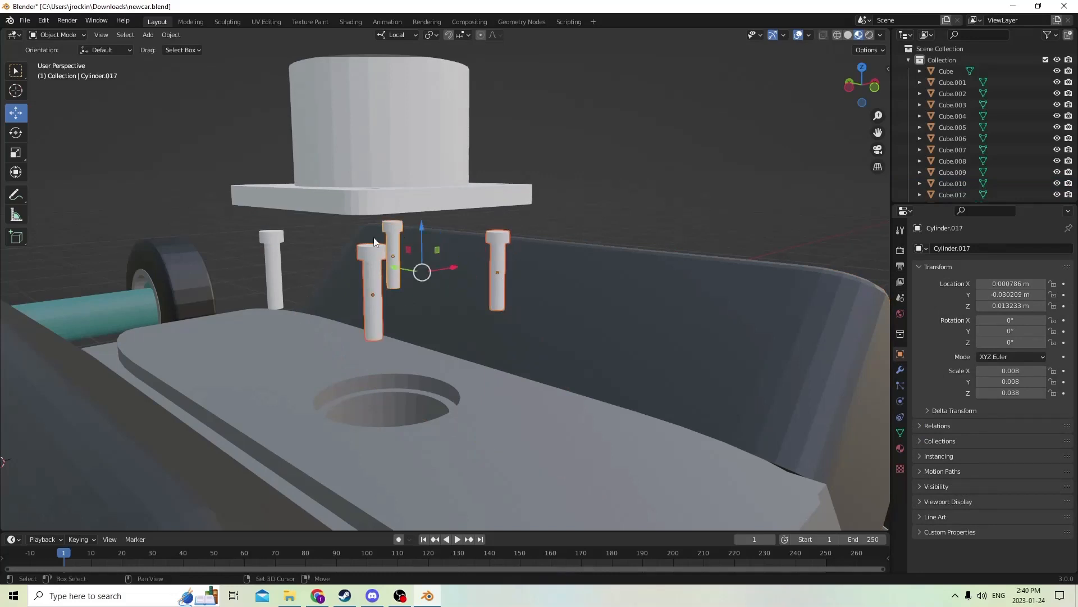
left_click(271, 261, "shift")
left_click_drag(385, 230, 393, 168)
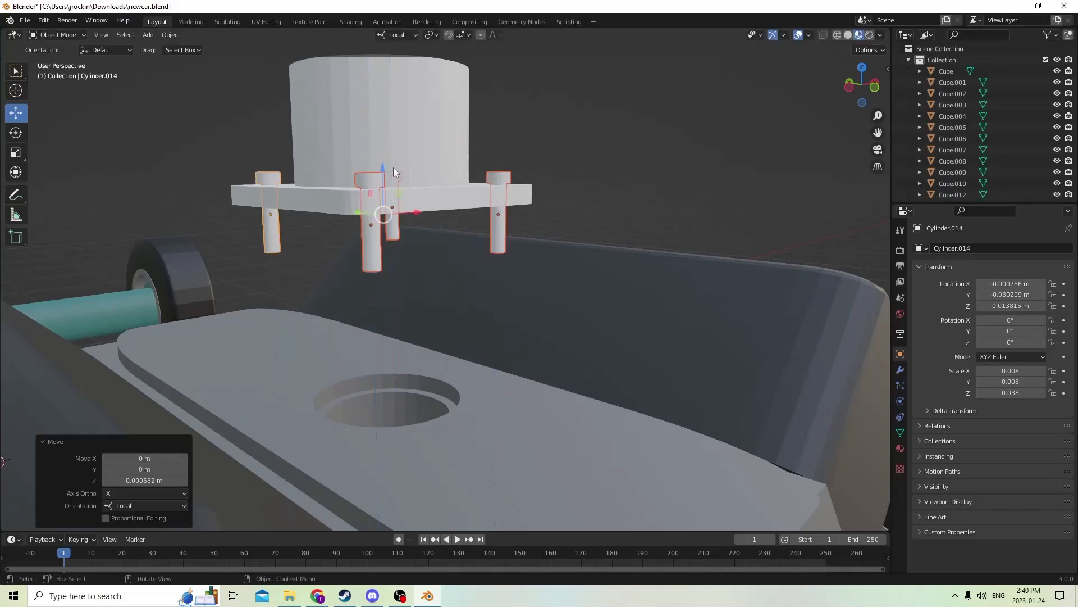
middle_click_drag(393, 167, 669, 288)
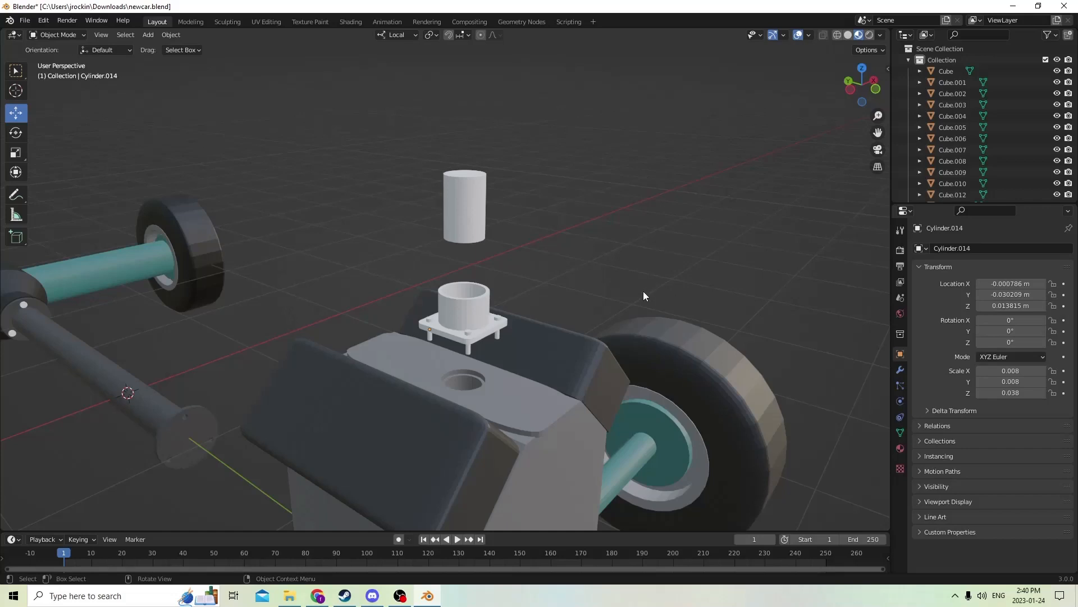
scroll(643, 291, "up", 1)
scroll(634, 291, "up", 2)
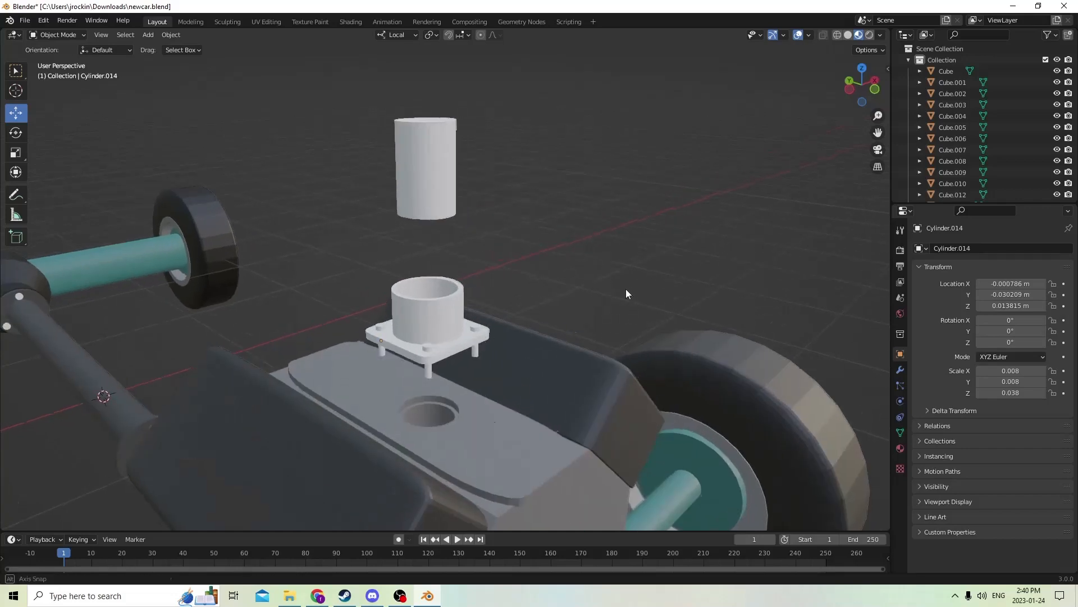
scroll(617, 286, "down", 2)
middle_click_drag(605, 281, 577, 255)
middle_click_drag(217, 159, 277, 214)
Separate the rounded top plate with the round hole from the engine body's mesh into its own object.
left_click(523, 429)
middle_click_drag(522, 430, 496, 408)
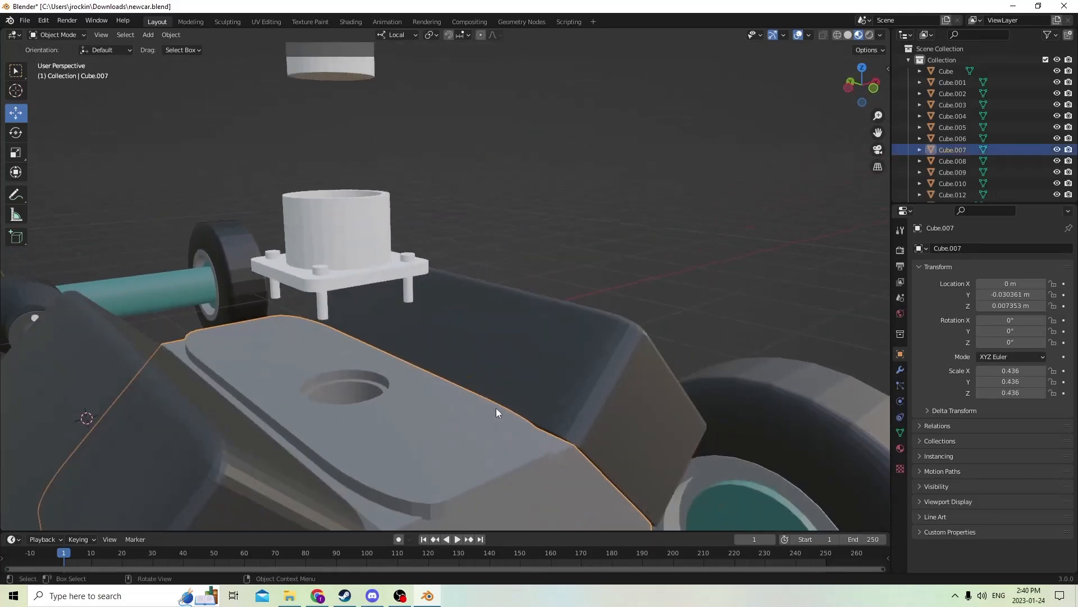
middle_click_drag(448, 310, 392, 309)
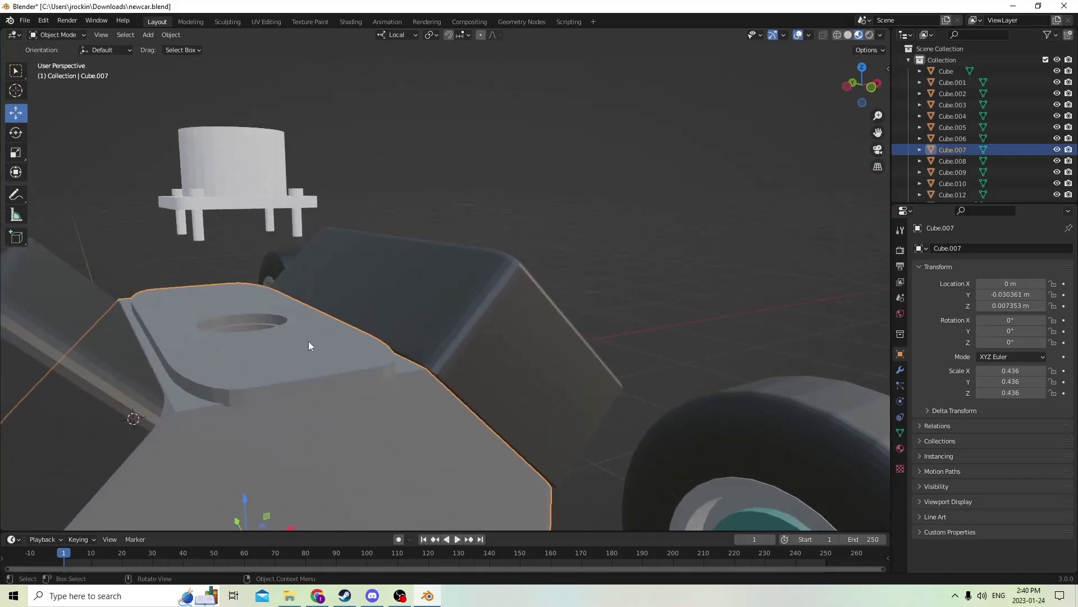
key("Tab")
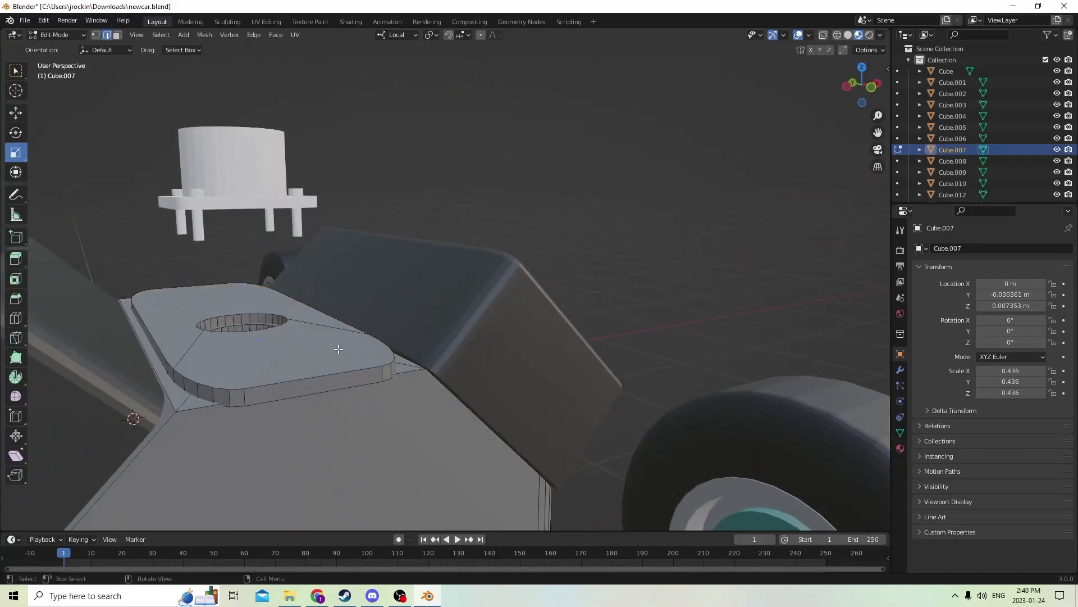
key("a")
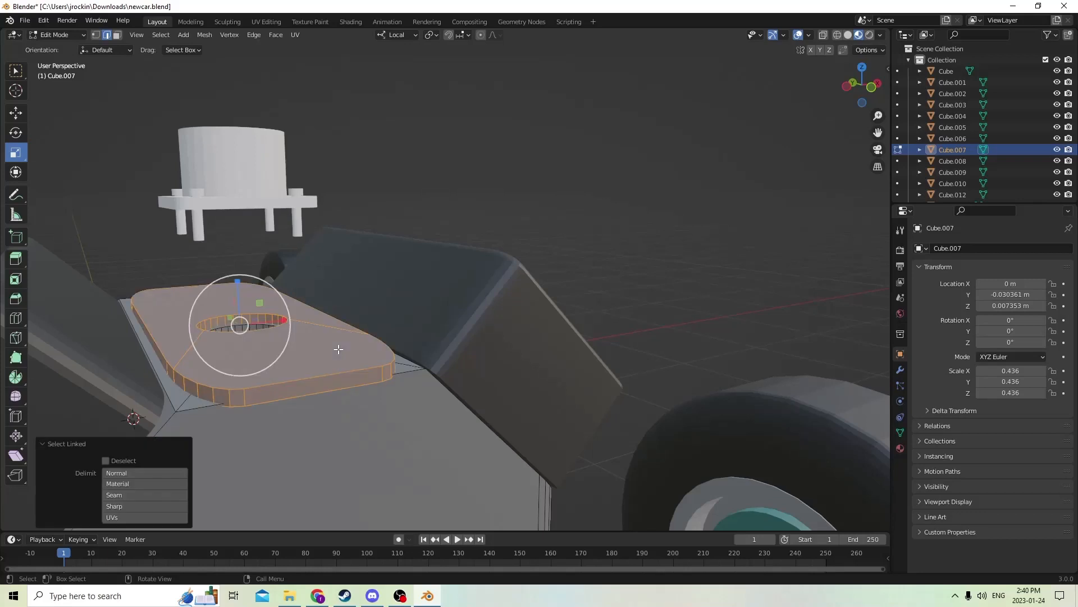
key("o")
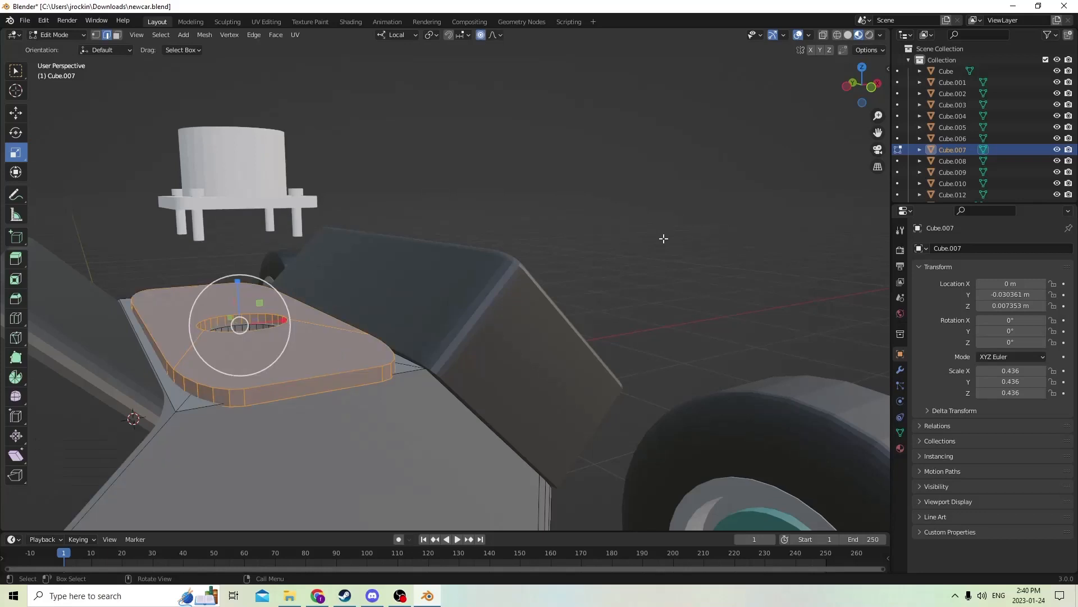
key("alt+a")
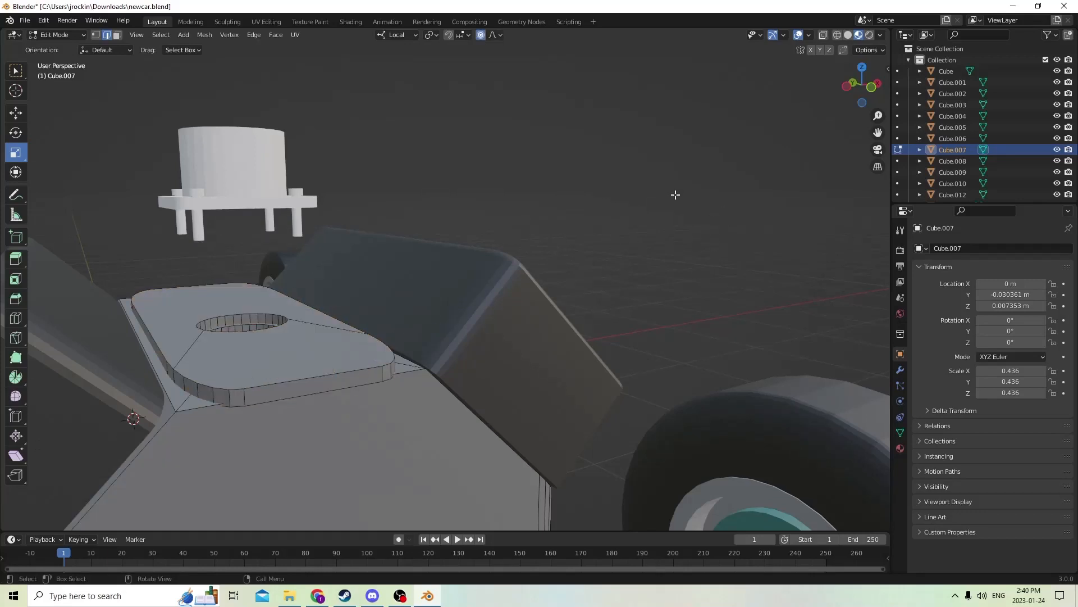
key("l")
key("p")
left_click(314, 351)
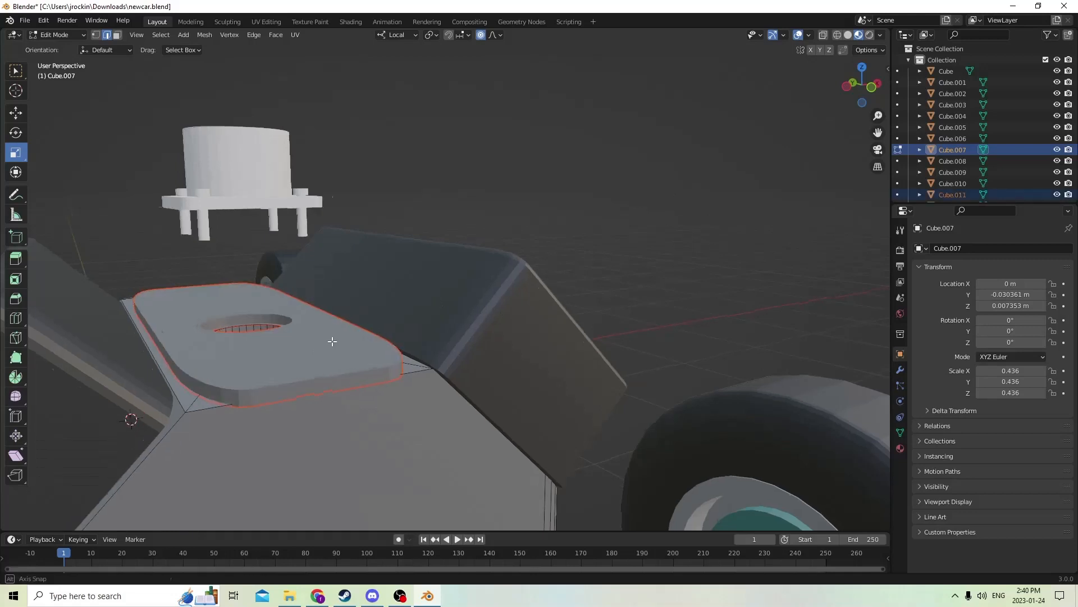
Duplicate the four capped corner pins and lower the copies about 0.0019 m along local Z into the rounded top plate.
key("Tab")
middle_click_drag(332, 339, 322, 325)
left_click(291, 206)
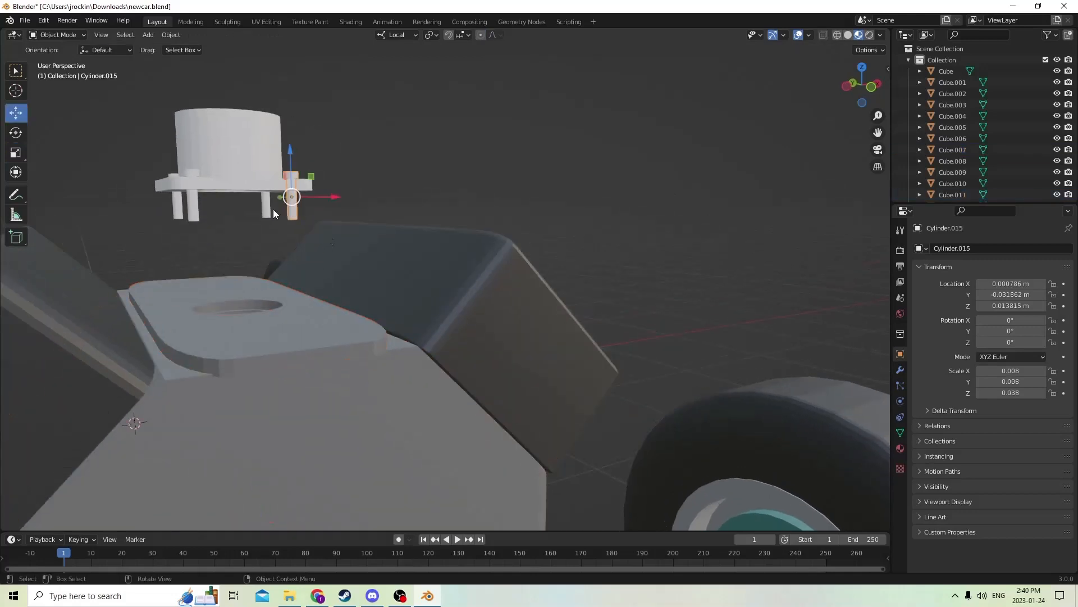
left_click(267, 209, "shift")
left_click(180, 208, "shift")
left_click(186, 208, "shift")
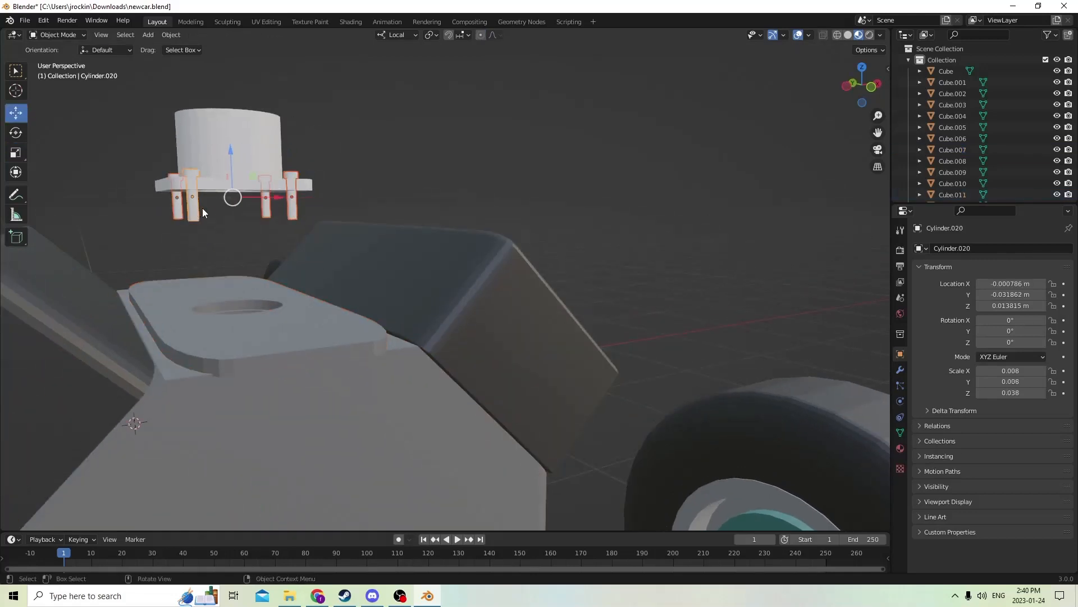
key("shift+d")
right_click(271, 193)
key("g")
key("z")
key("z")
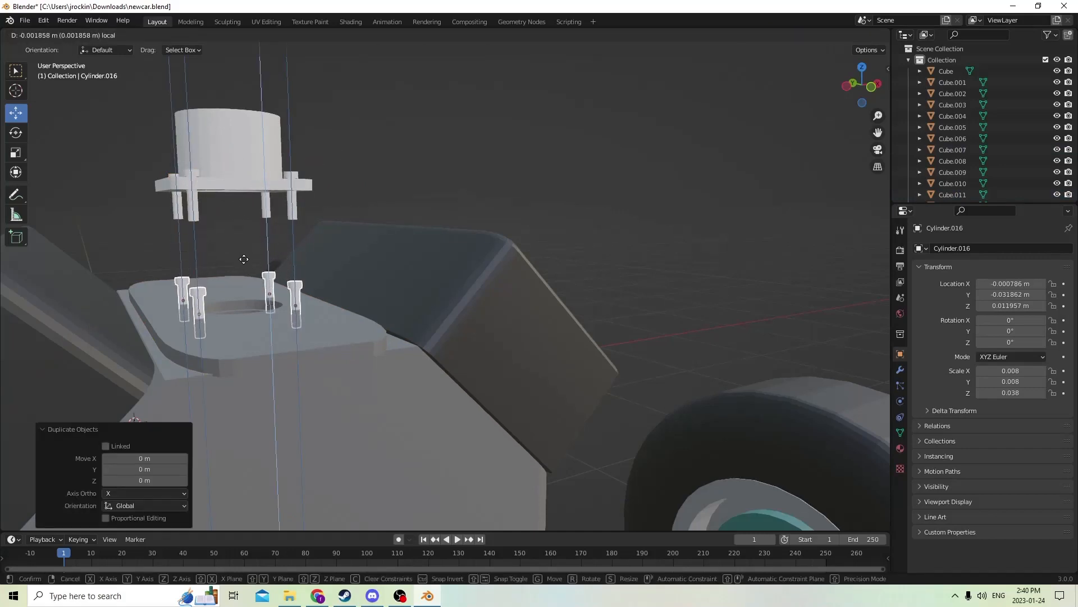
left_click(297, 330)
Cut the four lowered pin copies out of the rounded top plate with a Bool Tool Difference.
left_click(287, 353)
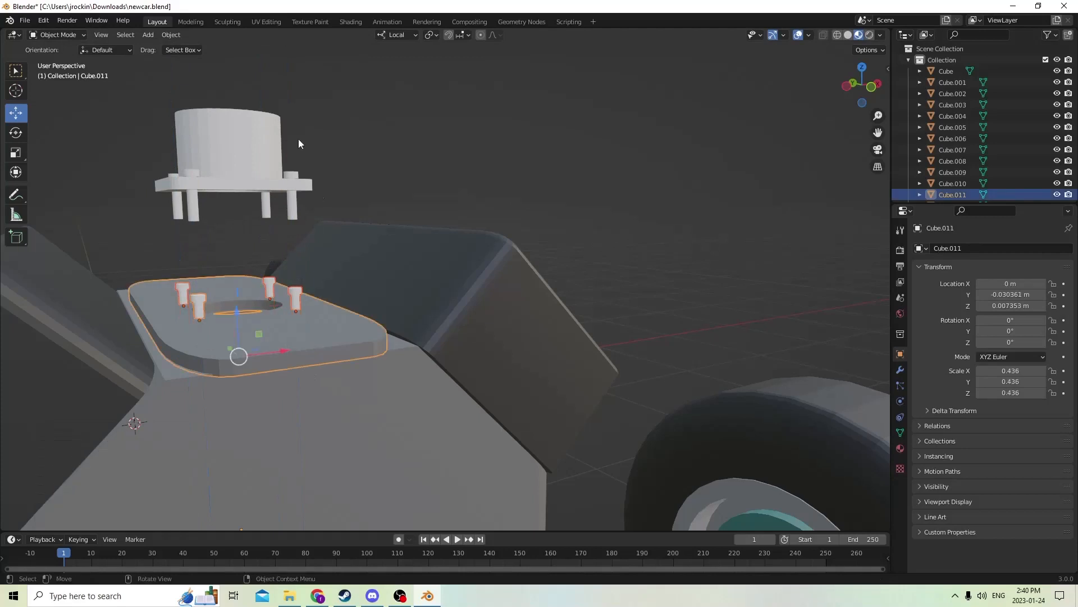
left_click(171, 35)
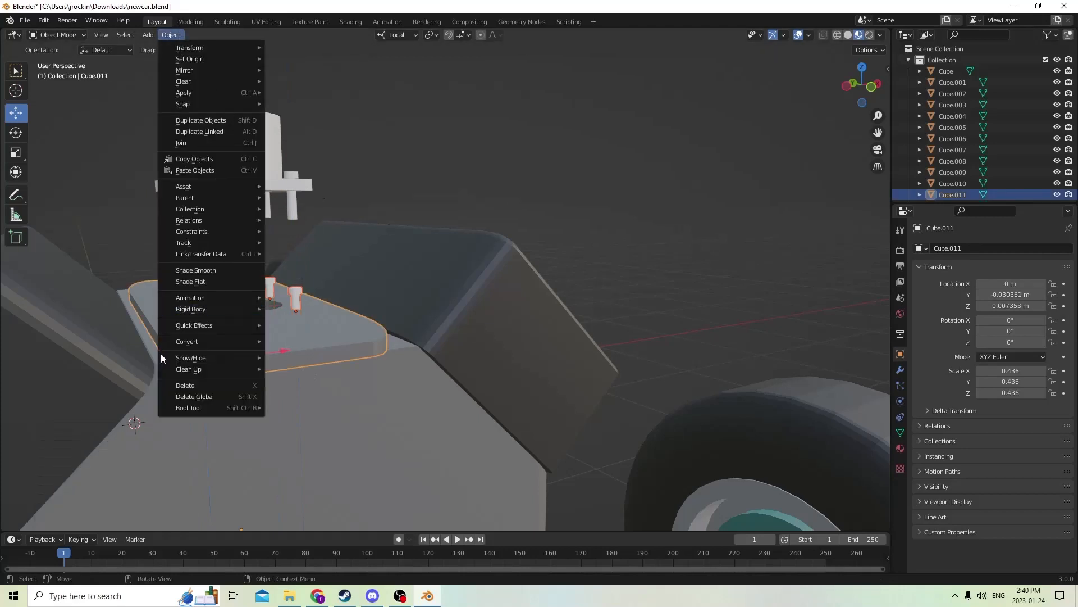
mouse_move(190, 408)
left_click(293, 420)
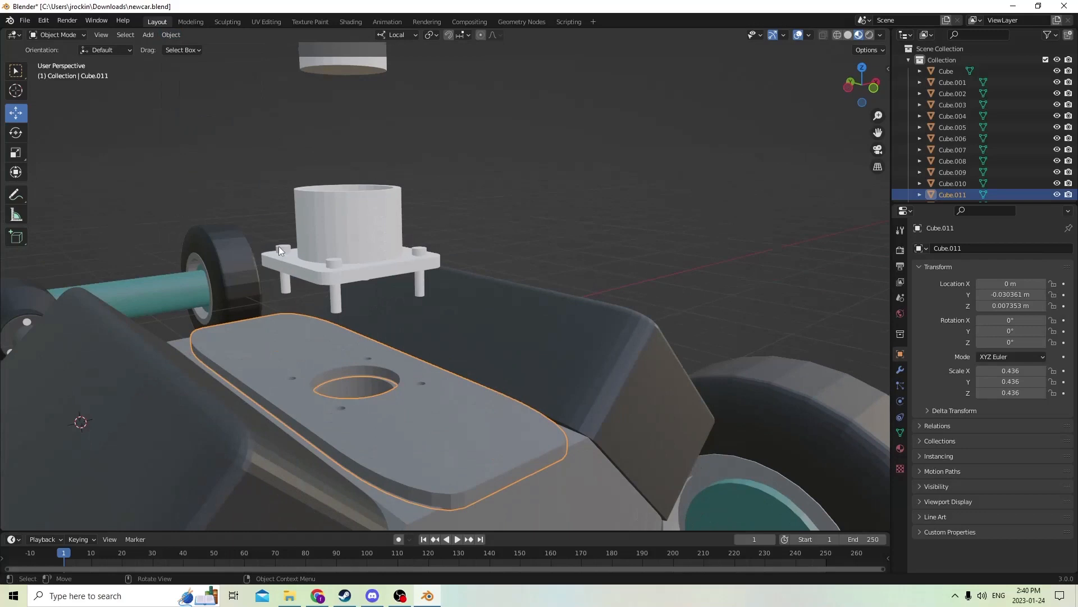
Duplicate the four capped corner pins again and lower the copies about 0.002118 m along local Z through the top plate into the engine body.
left_click(279, 247)
middle_click_drag(275, 245, 217, 245)
left_click(177, 232, "shift")
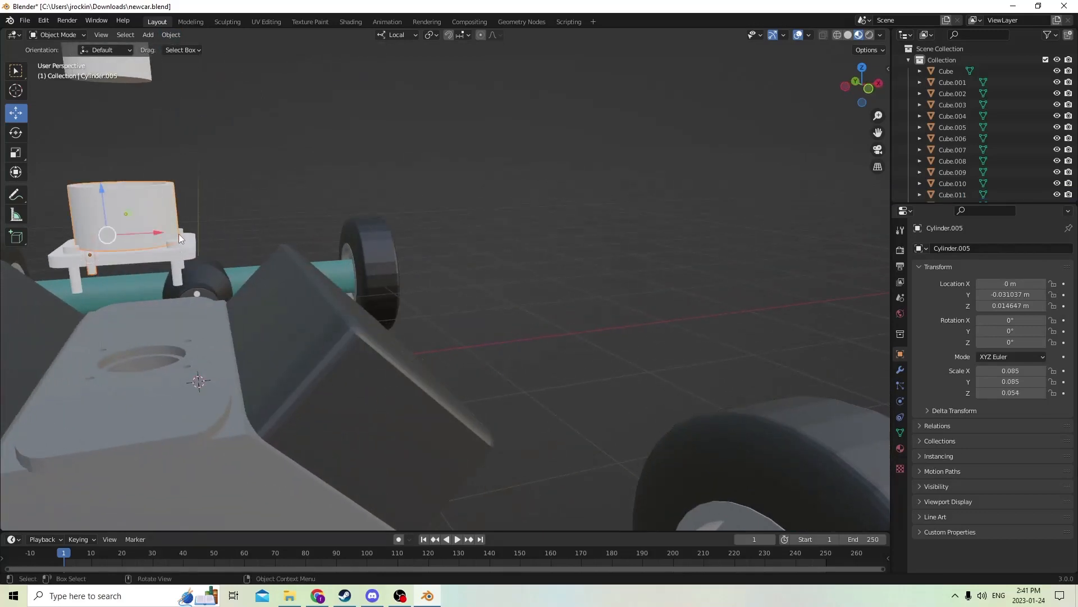
left_click(180, 236)
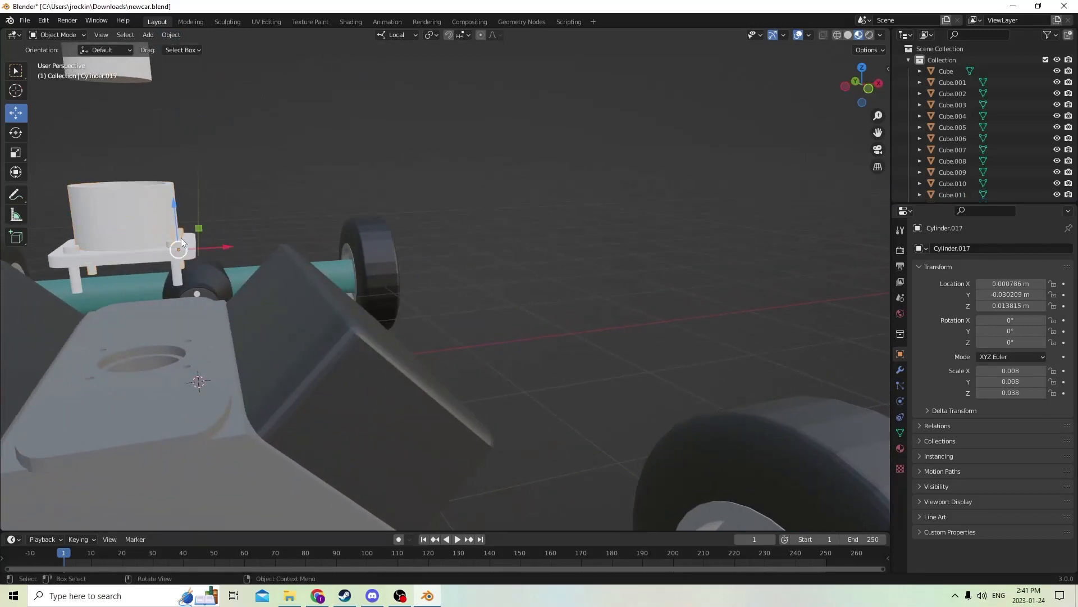
left_click(66, 247, "shift")
middle_click_drag(129, 247, 229, 262)
left_click(267, 315, "shift")
middle_click_drag(303, 314, 218, 296)
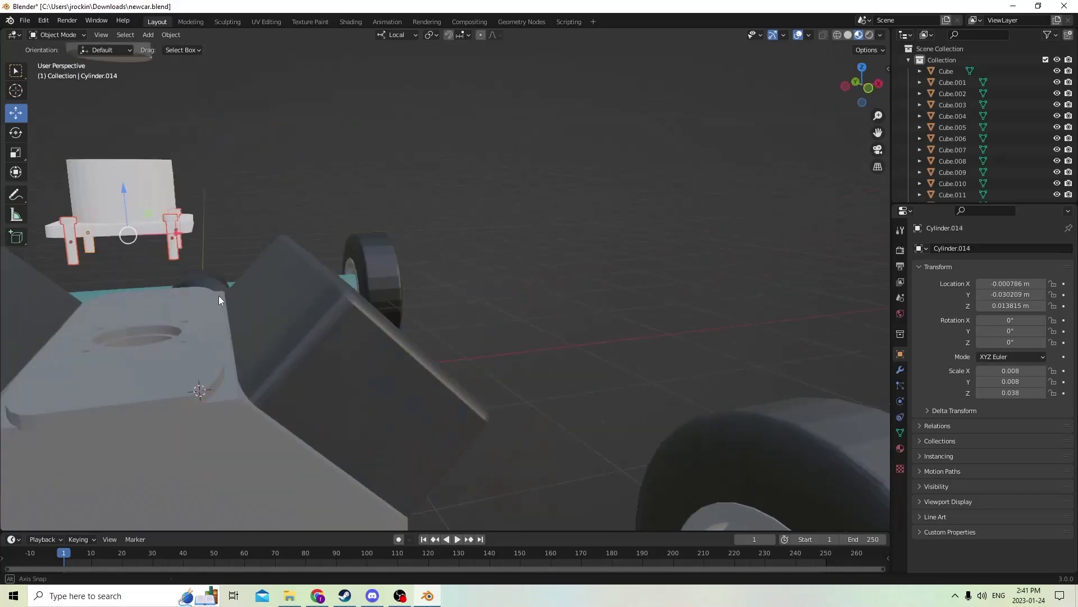
key("shift+d")
key("Escape")
middle_click_drag(299, 262, 321, 268)
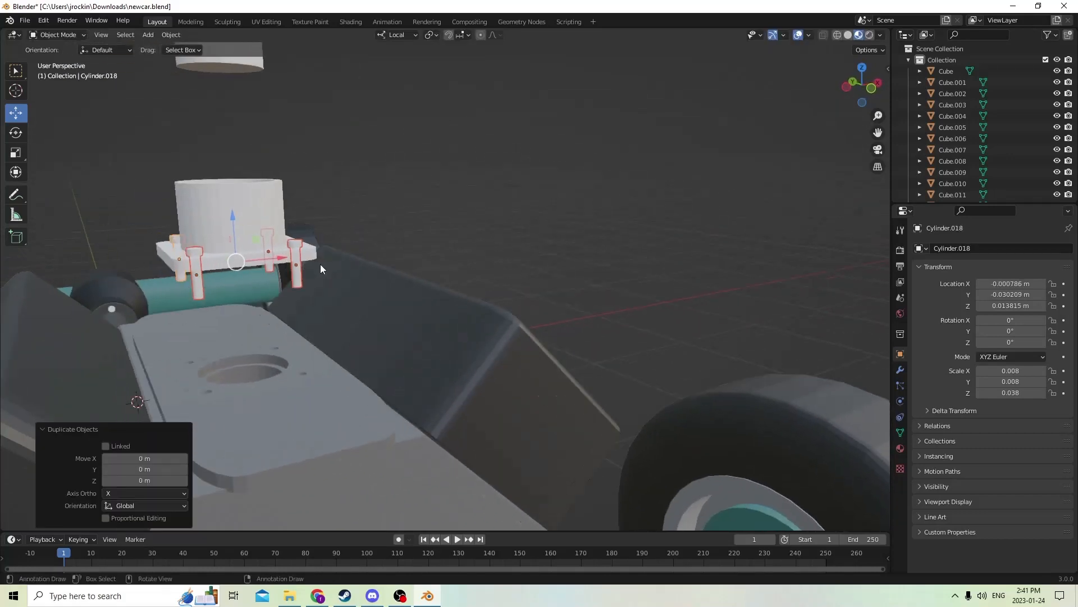
key("g")
key("z")
key("z")
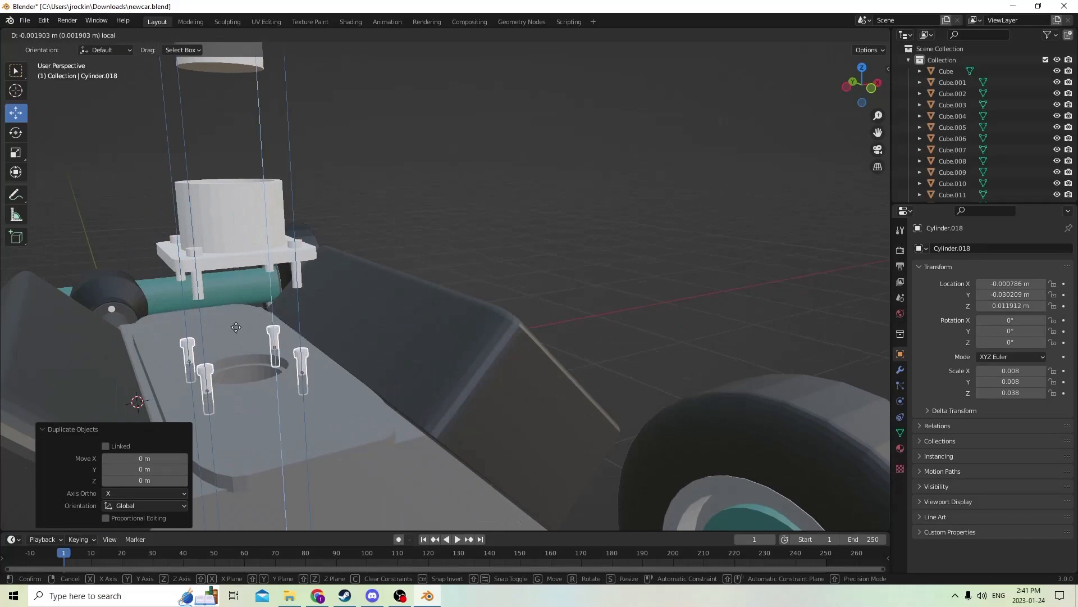
left_click(233, 330)
middle_click_drag(227, 322, 262, 318)
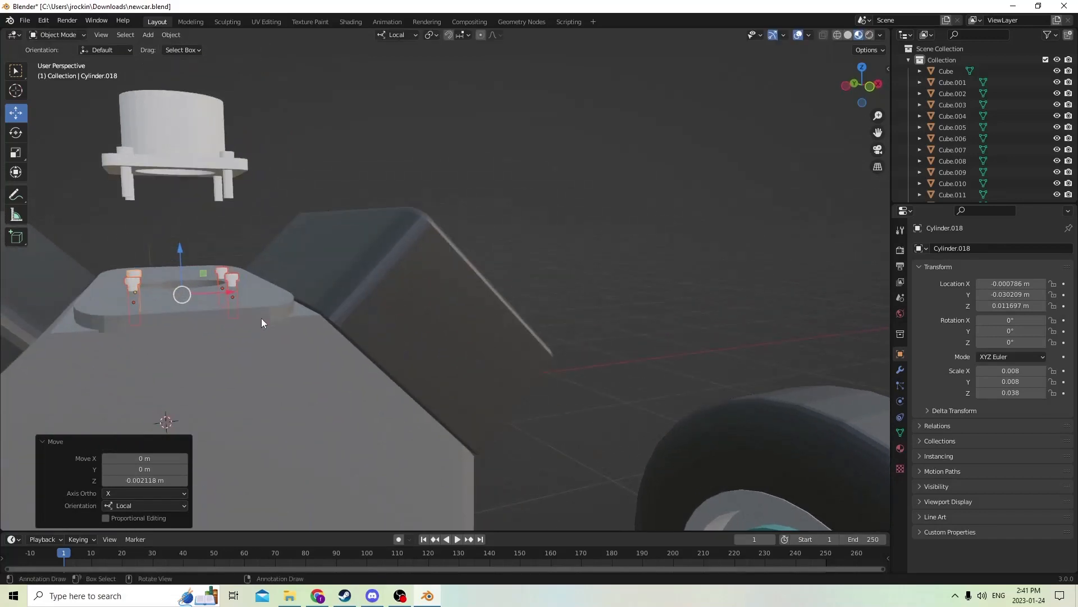
Subtract the four lowered pin copies from the engine body with a Bool Tool Difference.
left_click(291, 373)
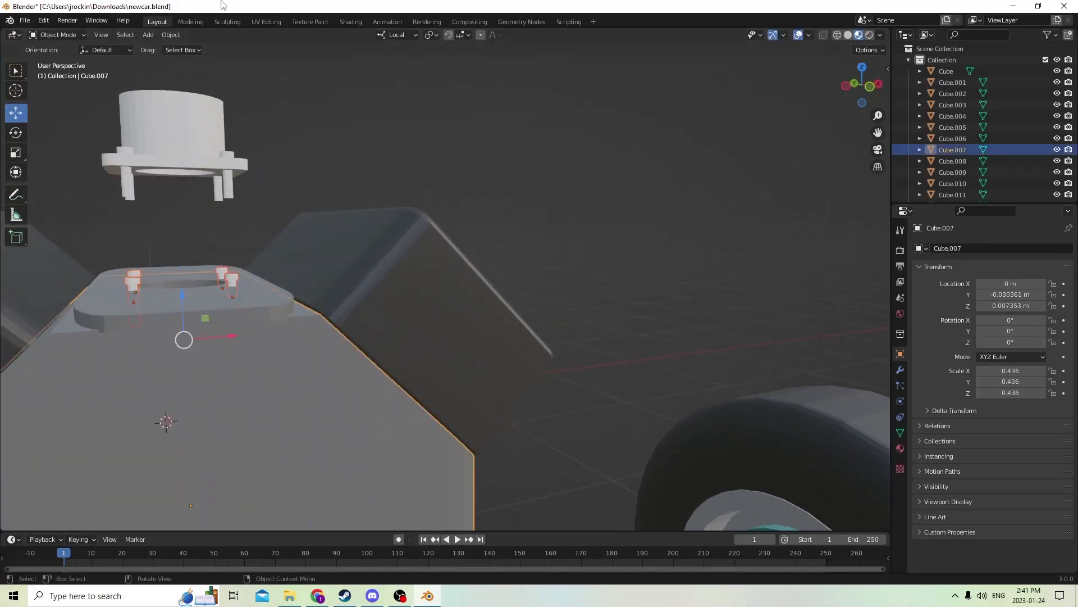
left_click(171, 35)
mouse_move(202, 409)
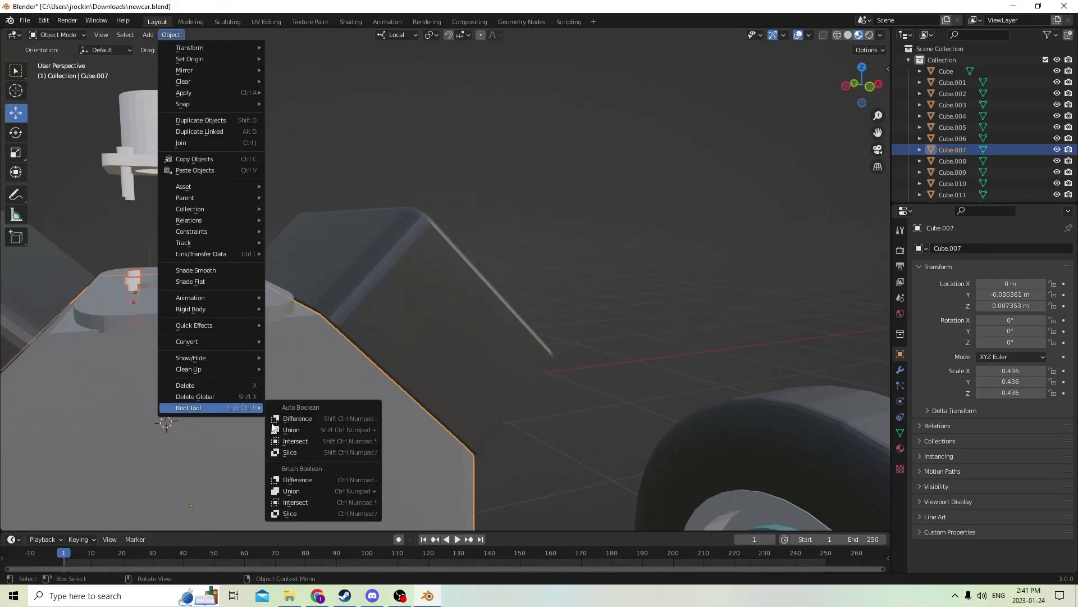
left_click(277, 419)
middle_click_drag(278, 420, 315, 395)
Check the engine body beneath the rounded top plate by lifting the plate temporarily and restoring its position.
left_click(321, 433)
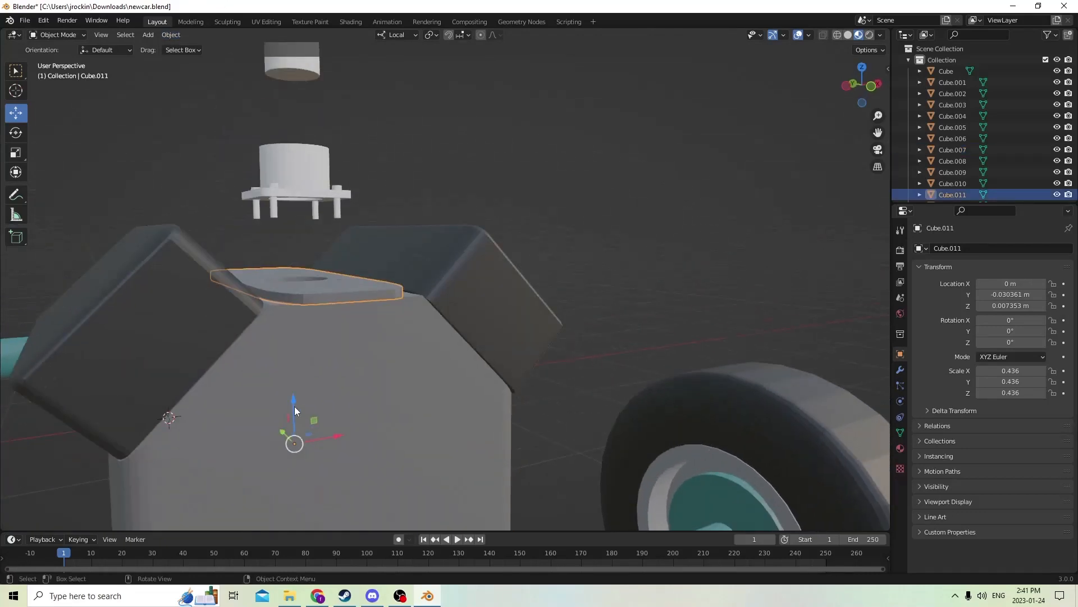
left_click_drag(294, 410, 293, 359)
right_click(294, 360)
mouse_move(293, 360)
middle_mouse_down()
mouse_move(302, 383)
mouse_move(292, 376)
middle_mouse_up()
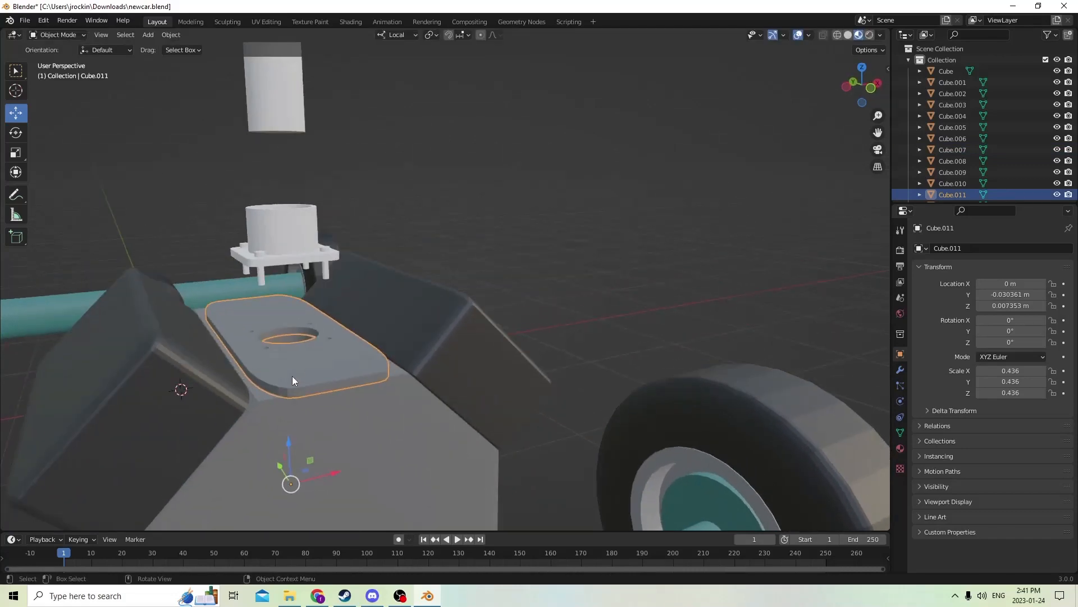
left_click(348, 424, "shift")
left_click(318, 387)
left_click(329, 426, "shift")
scroll(305, 405, "up", 3)
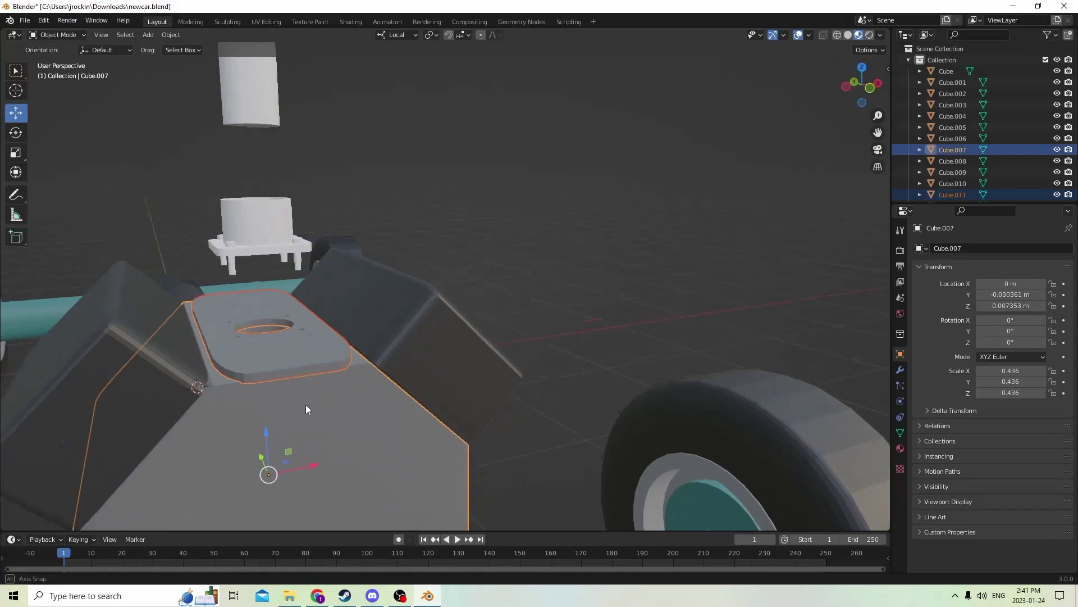
Duplicate one capped corner pin at Y -0.031862 m and move the copy -0.003172 m along local X, clear of the raised plate.
left_click(506, 294)
middle_click_drag(504, 294, 470, 322)
left_click(342, 261)
middle_click_drag(342, 261, 250, 267)
key("shift+d")
key("Escape")
left_click_drag(315, 243, 158, 258)
middle_click_drag(157, 259, 279, 294)
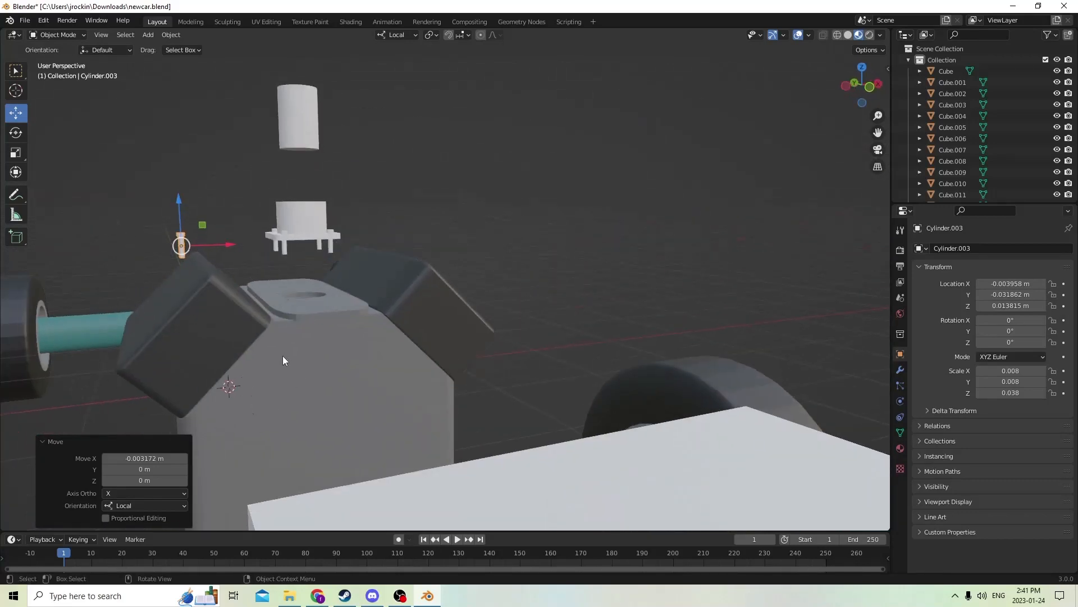
middle_click_drag(283, 360, 313, 369)
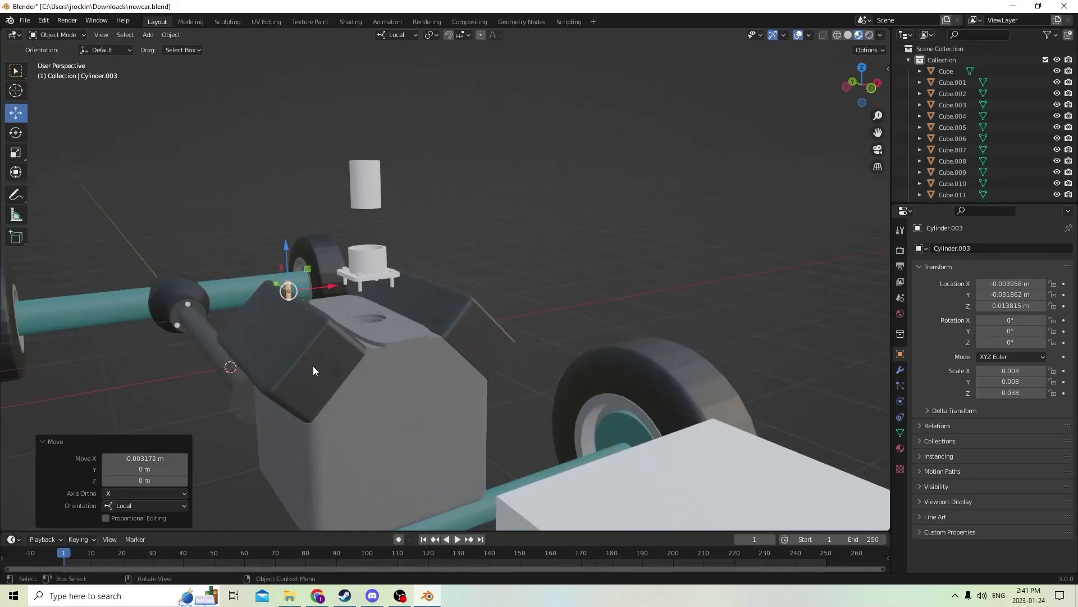